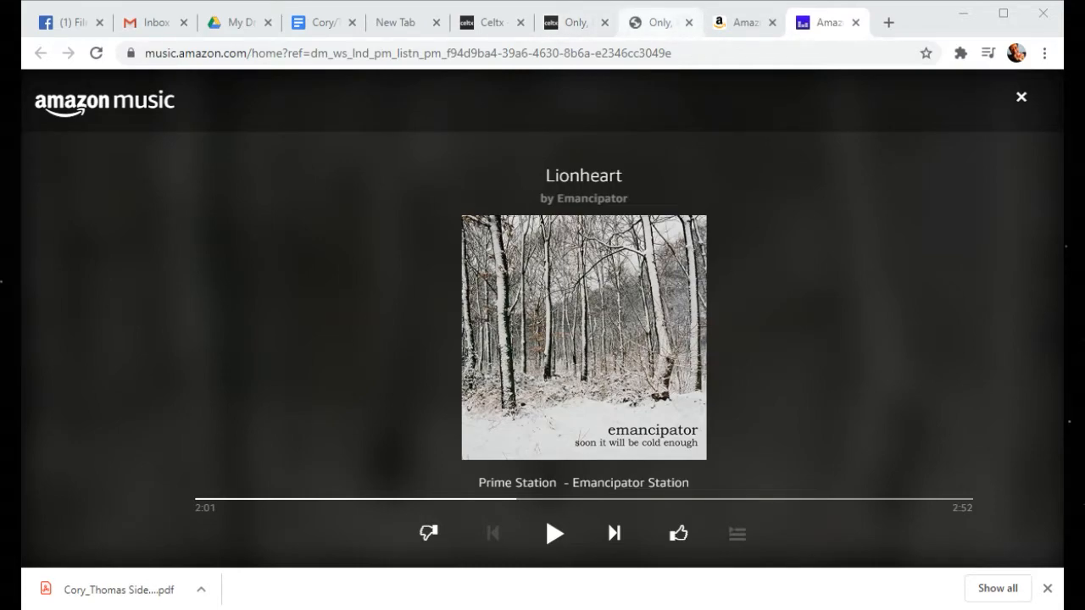
# Step: Switch to the Celtx script and clear the selection over the Cory and Thomas dialogue on page 10
pyautogui.click(627, 25)
pyautogui.click(581, 25)
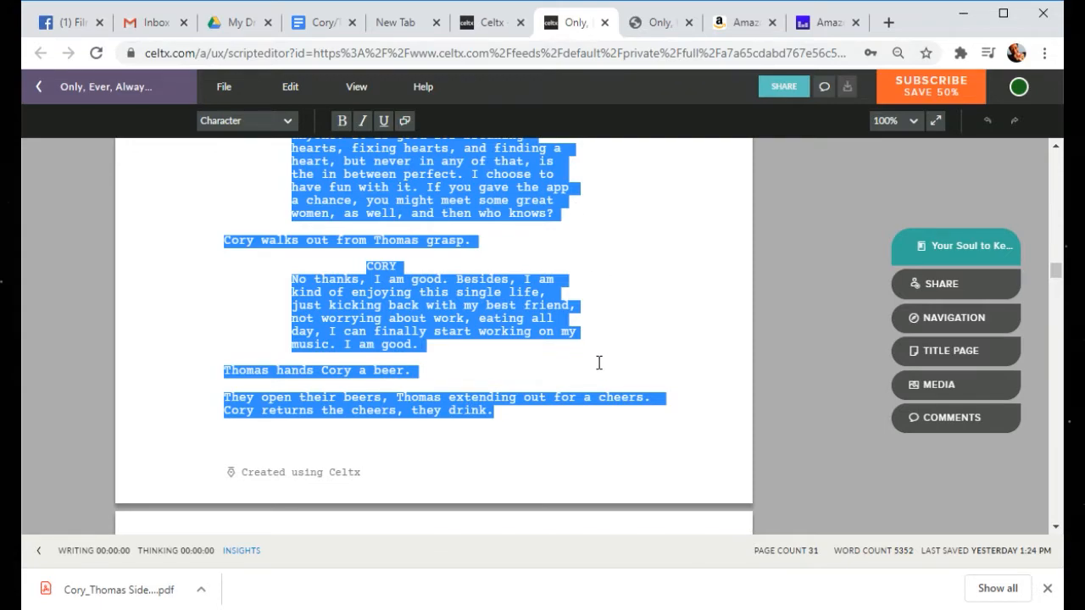
pyautogui.scroll(5, 598, 362)
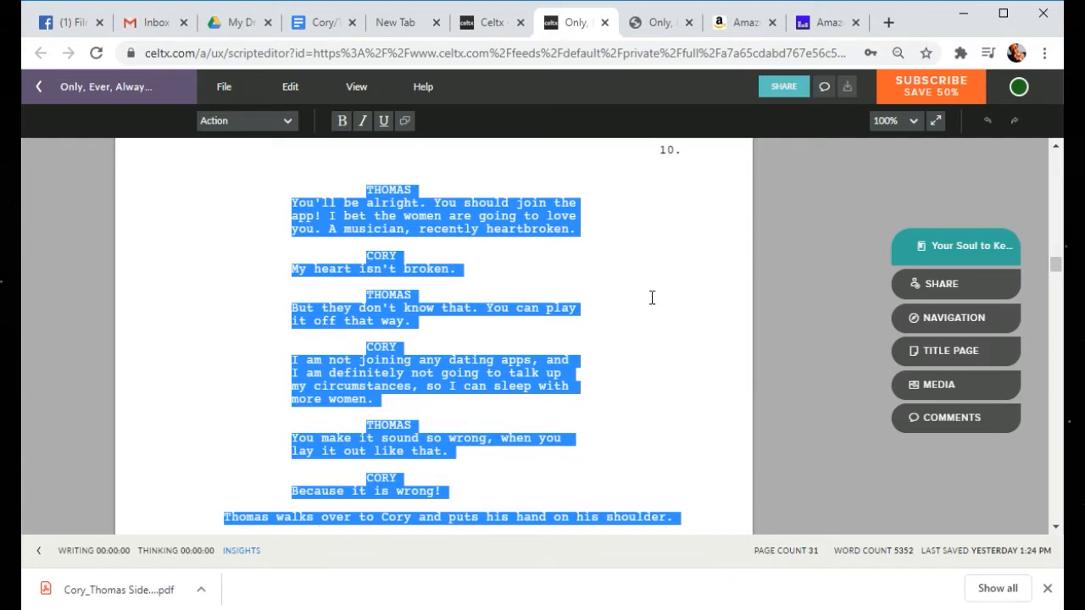
pyautogui.click(680, 301)
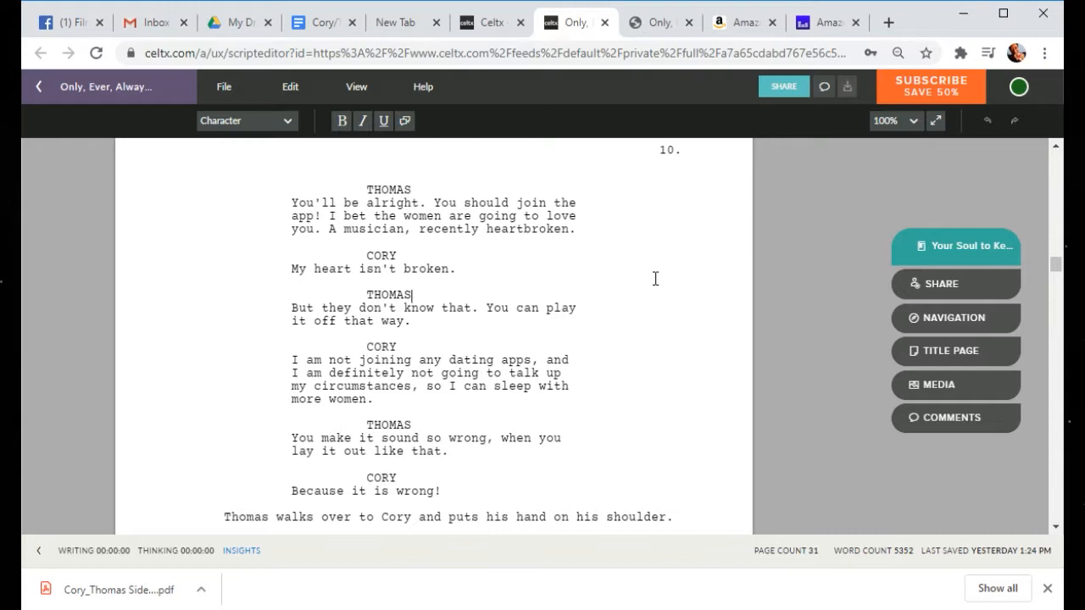
# Step: Review the Cory and Thomas scene across script pages 9 and 10 as source material for the audition side
pyautogui.scroll(-2, 655, 278)
pyautogui.scroll(5, 652, 280)
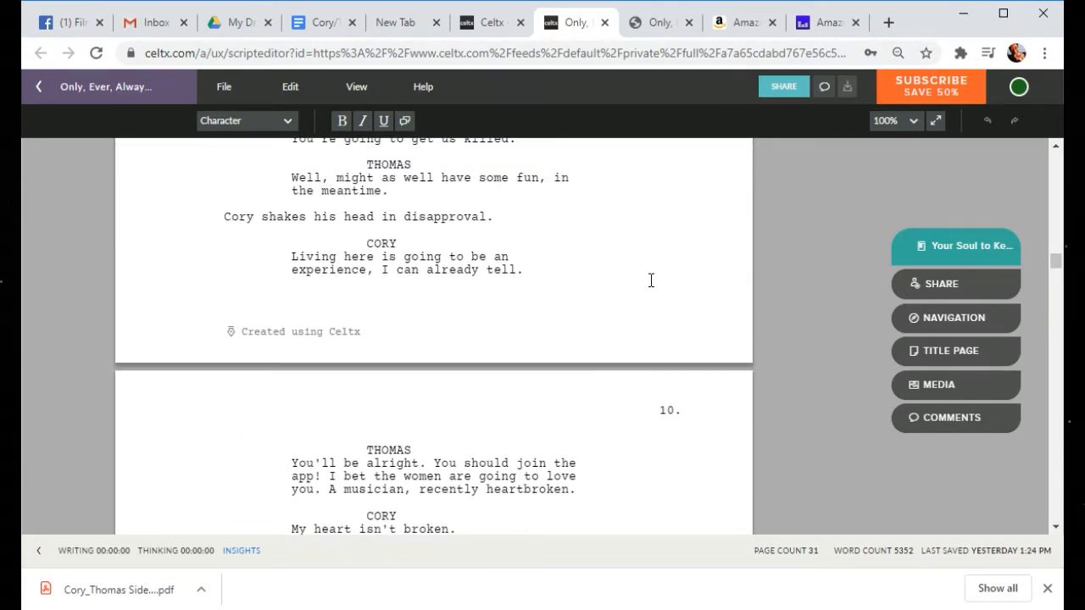
pyautogui.scroll(-2, 651, 281)
pyautogui.scroll(-4, 651, 280)
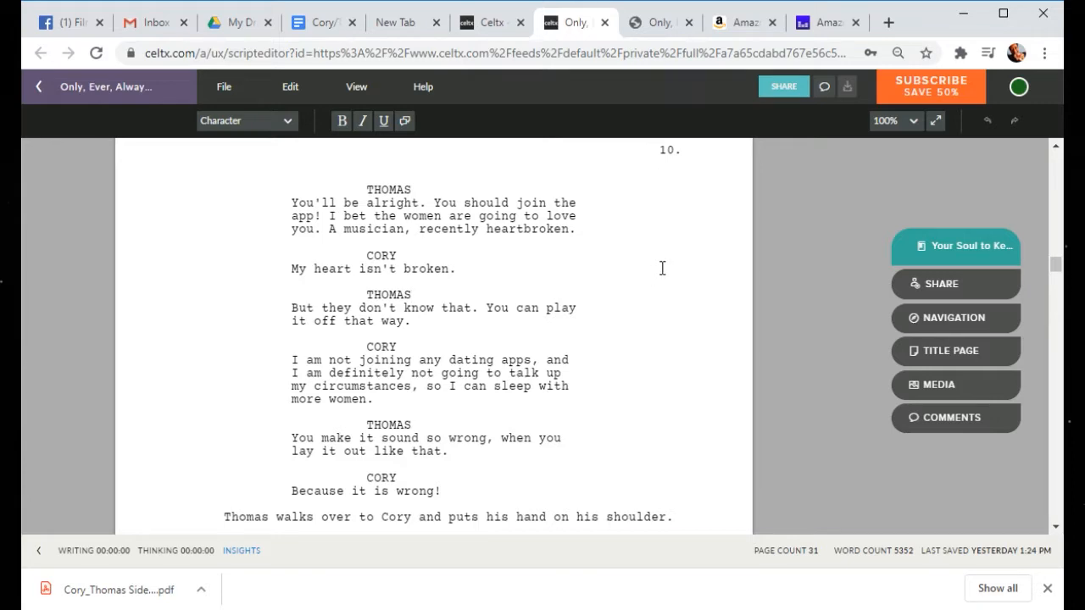
pyautogui.scroll(8, 662, 268)
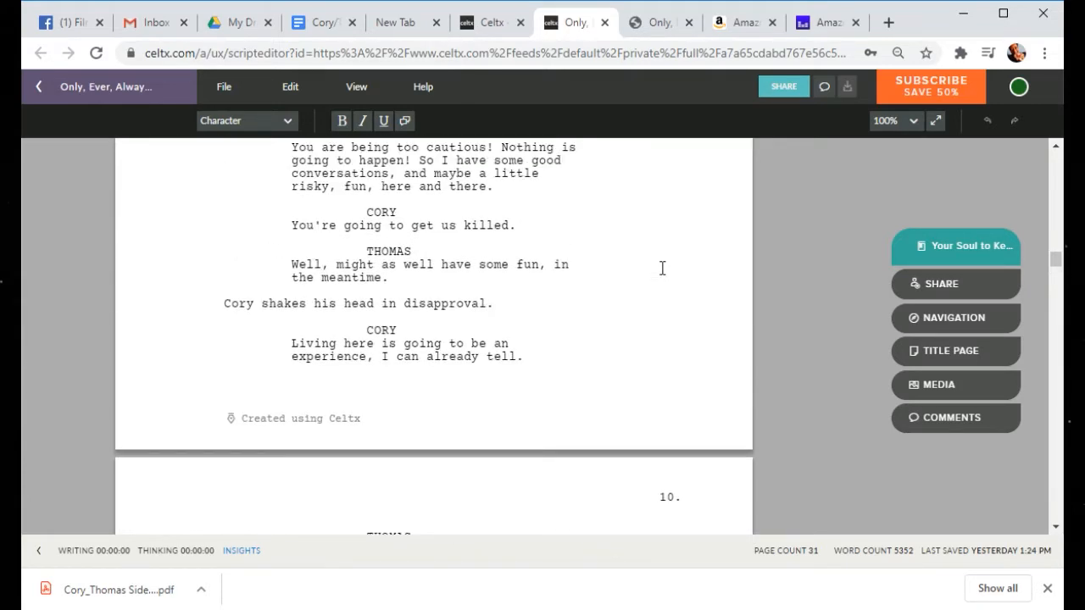
pyautogui.scroll(15, 662, 269)
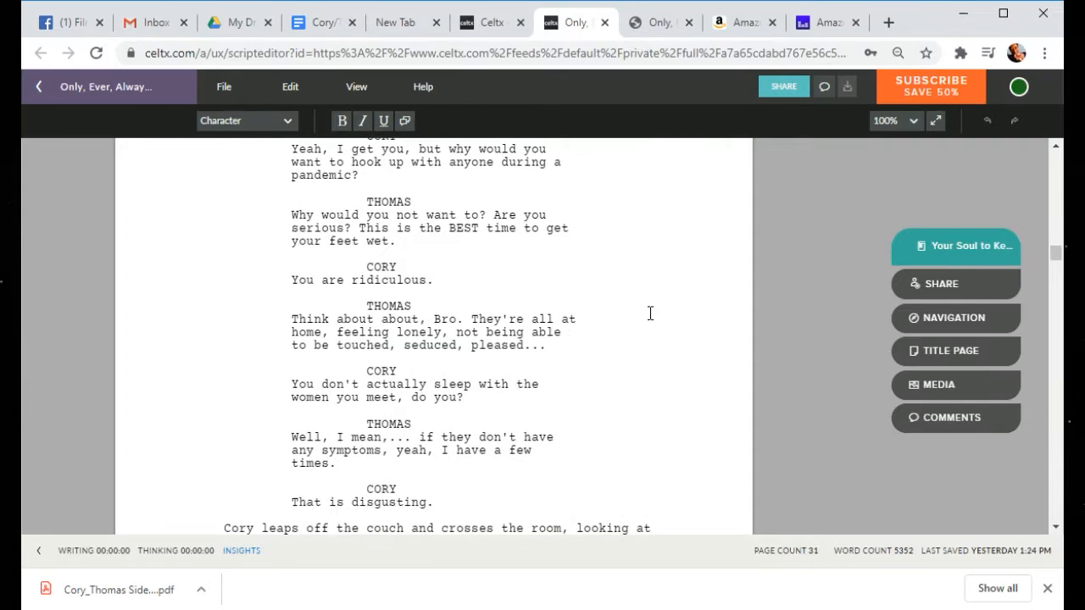
pyautogui.scroll(-2, 649, 314)
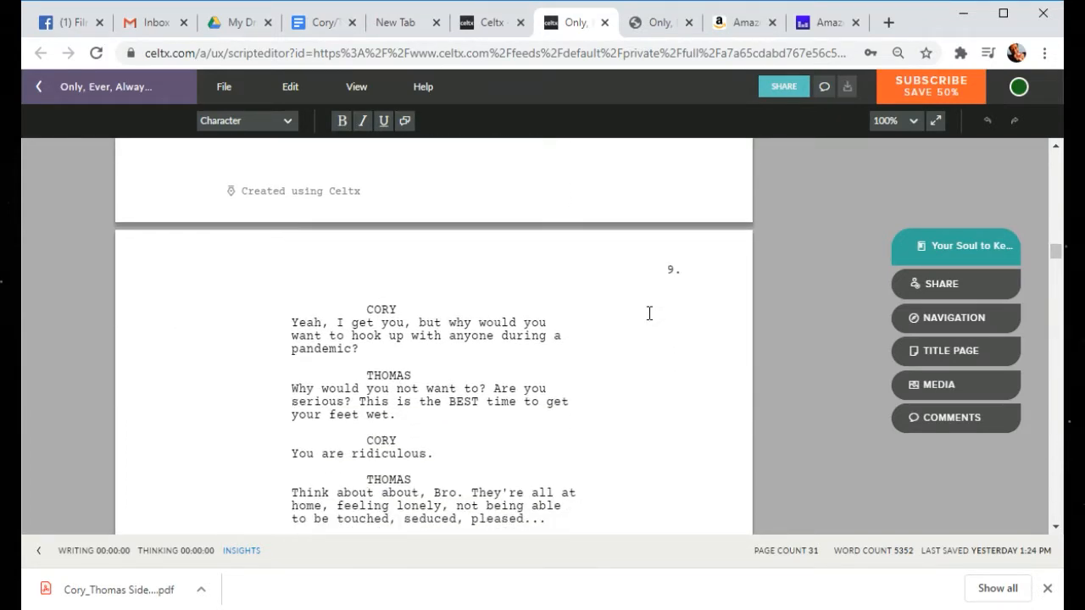
pyautogui.scroll(-2, 649, 313)
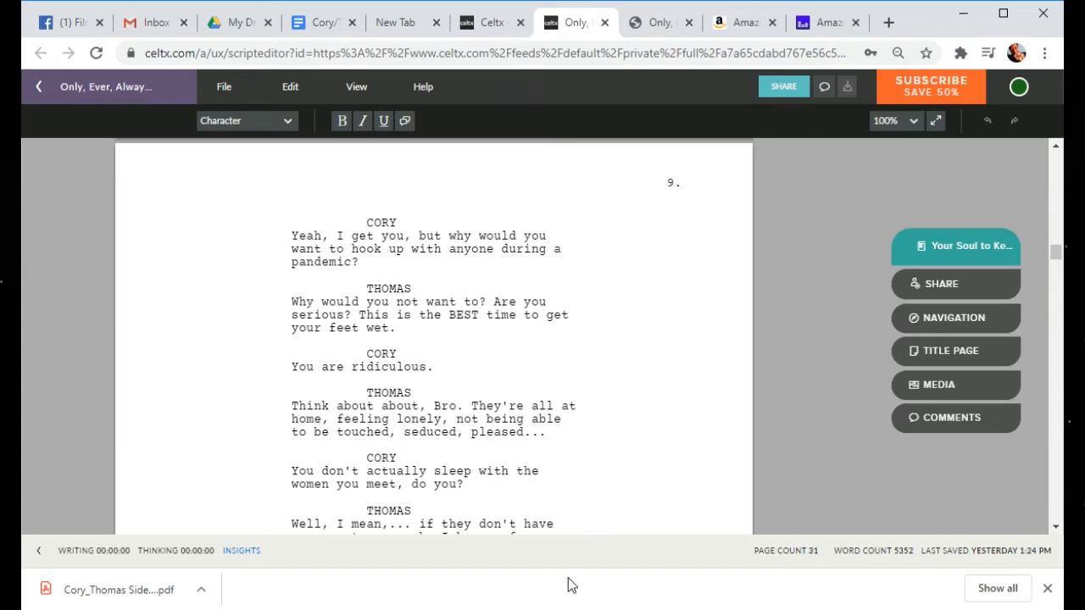
pyautogui.scroll(-4, 575, 426)
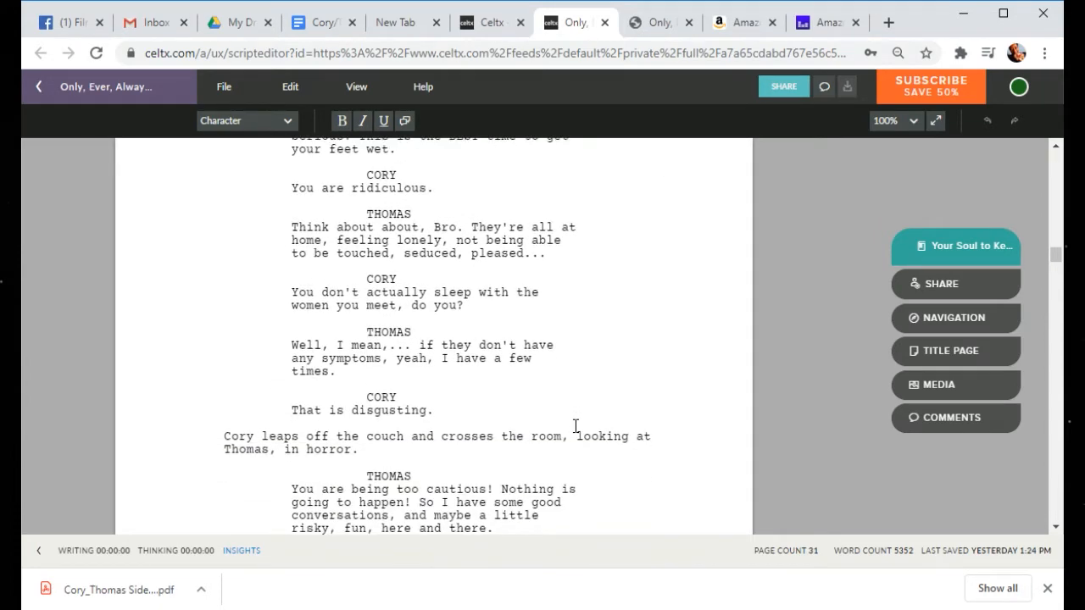
pyautogui.scroll(-2, 575, 425)
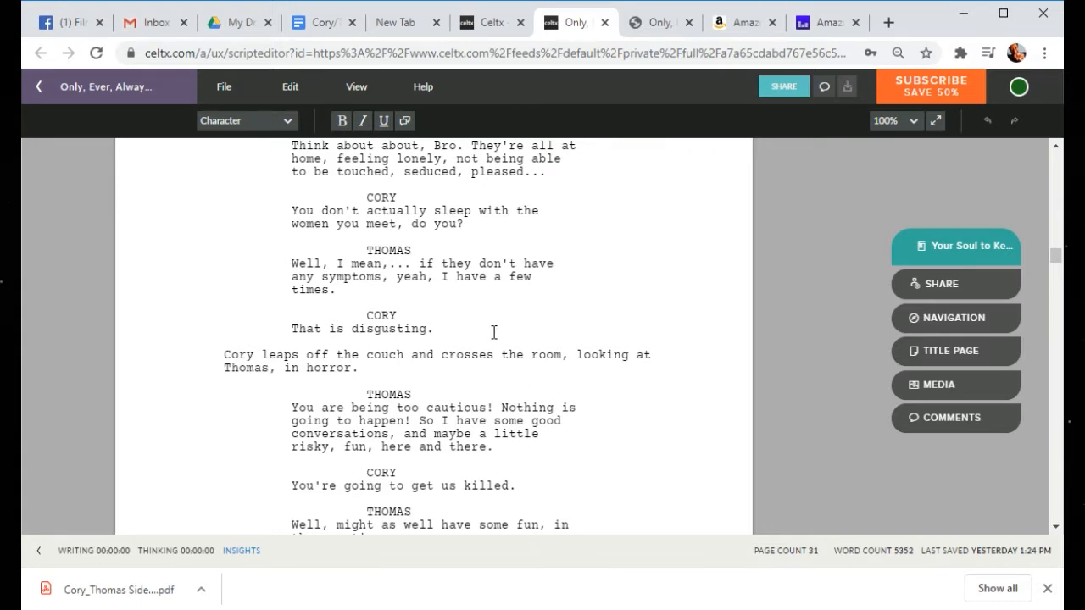
pyautogui.scroll(-4, 329, 366)
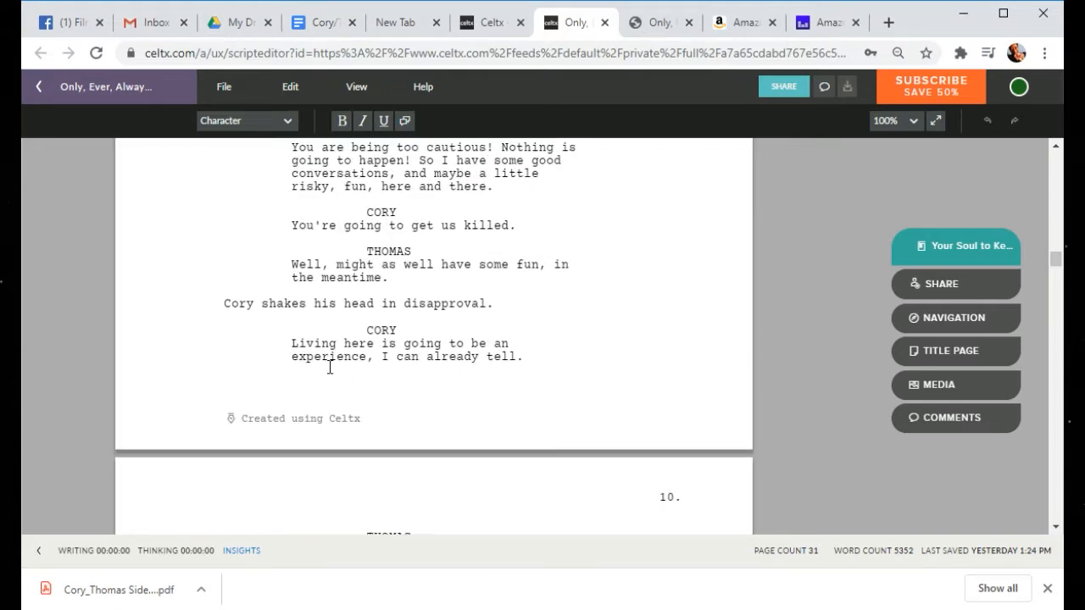
pyautogui.scroll(10, 329, 366)
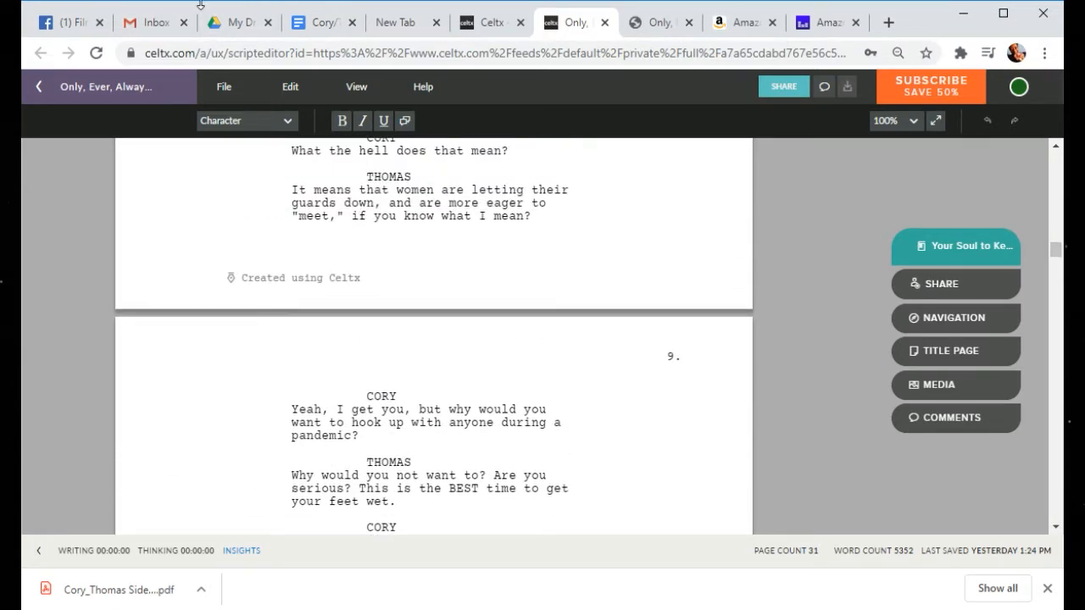
# Step: Switch to the Google Docs document "Cory/Thomas Side - Callbacks" and go to its beginning
pyautogui.click(302, 27)
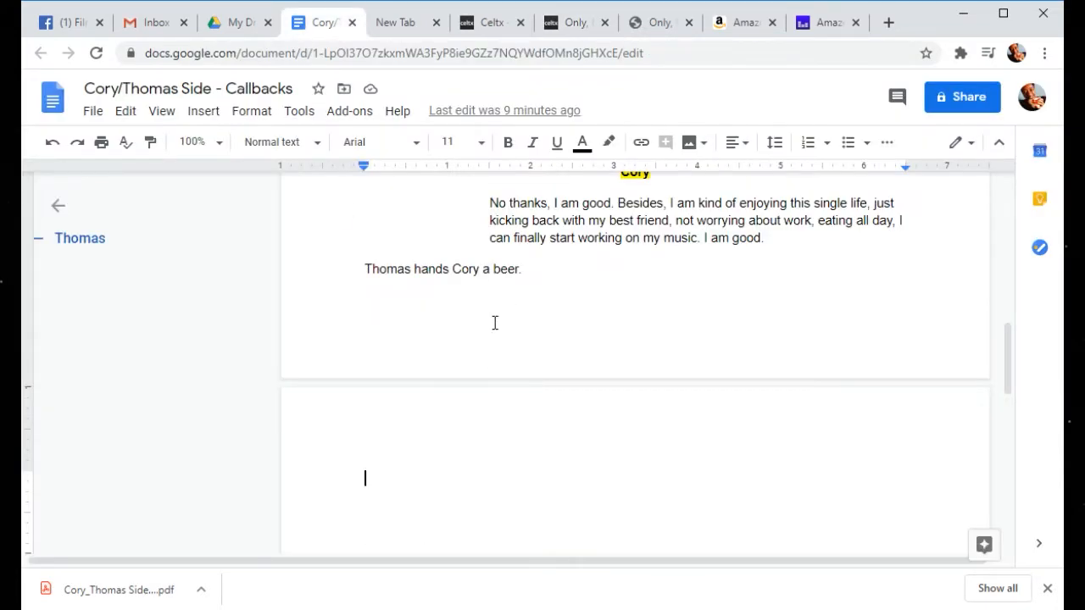
pyautogui.scroll(10, 533, 314)
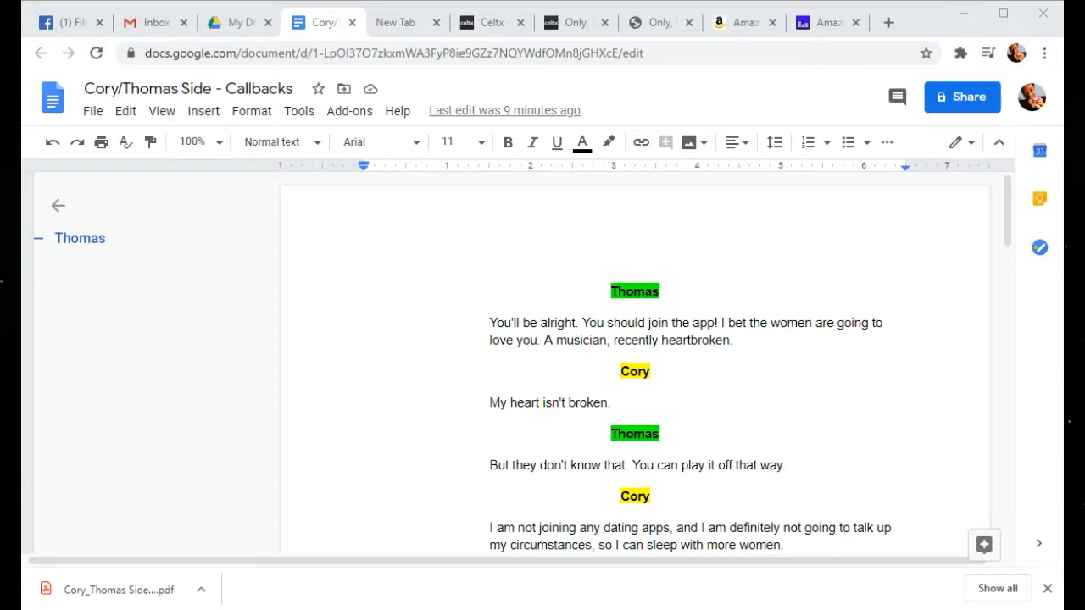
pyautogui.click(314, 26)
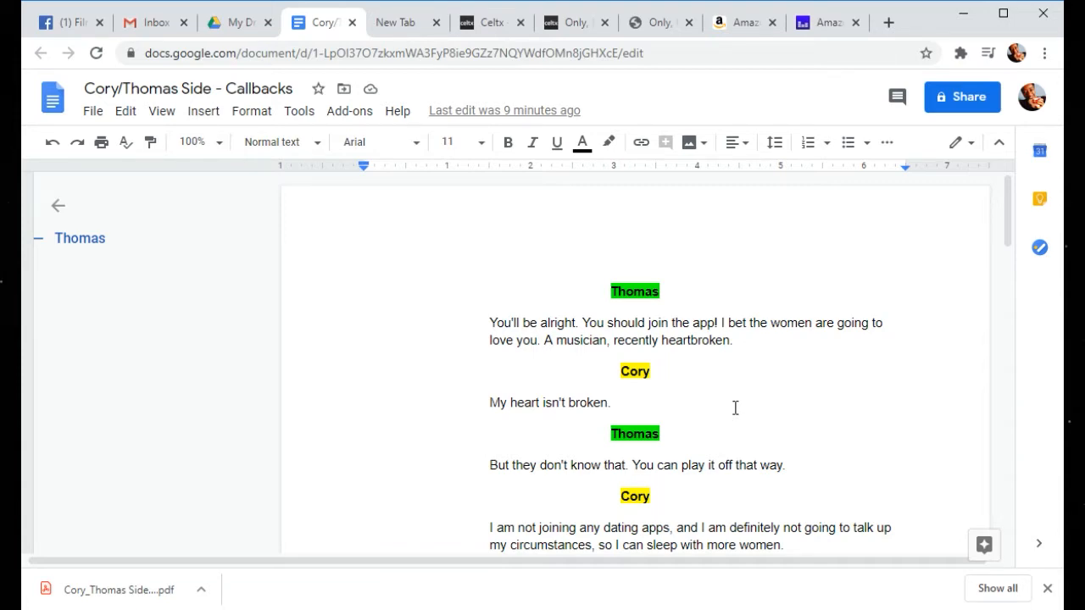
# Step: Examine the callback side from Thomas's opening line to the beer action line, including the highlighted character names and indented dialogue
pyautogui.scroll(-2, 762, 398)
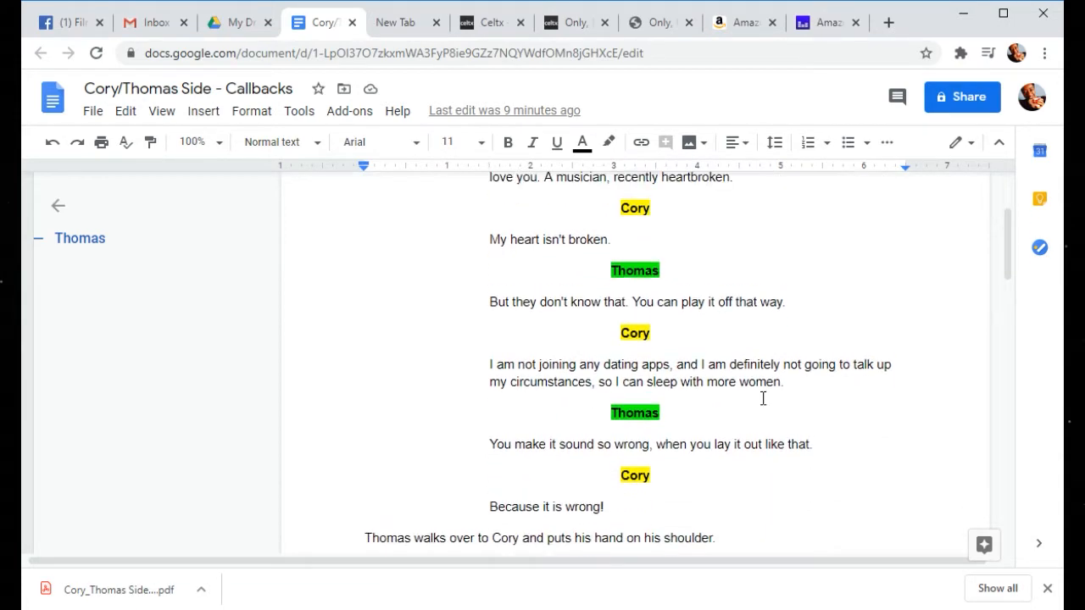
pyautogui.scroll(2, 763, 399)
pyautogui.scroll(-4, 763, 399)
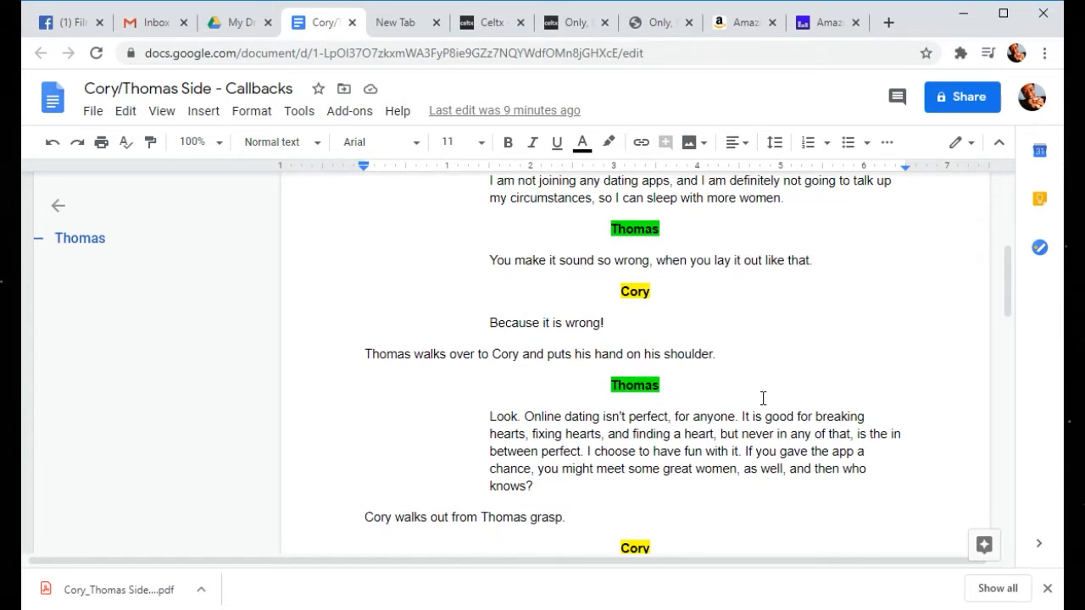
pyautogui.scroll(3, 763, 398)
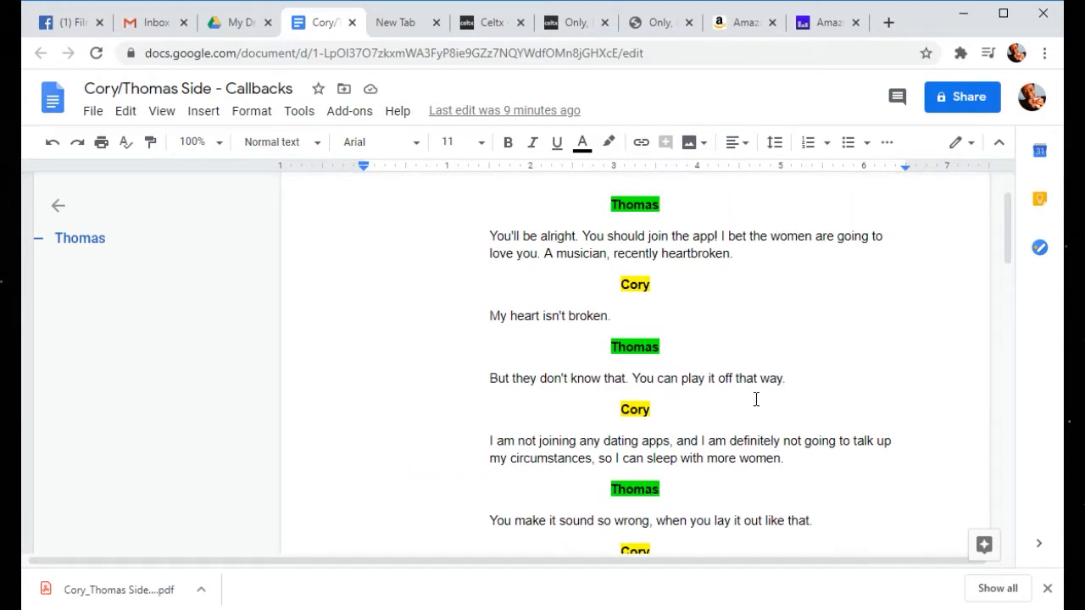
pyautogui.scroll(-1, 757, 401)
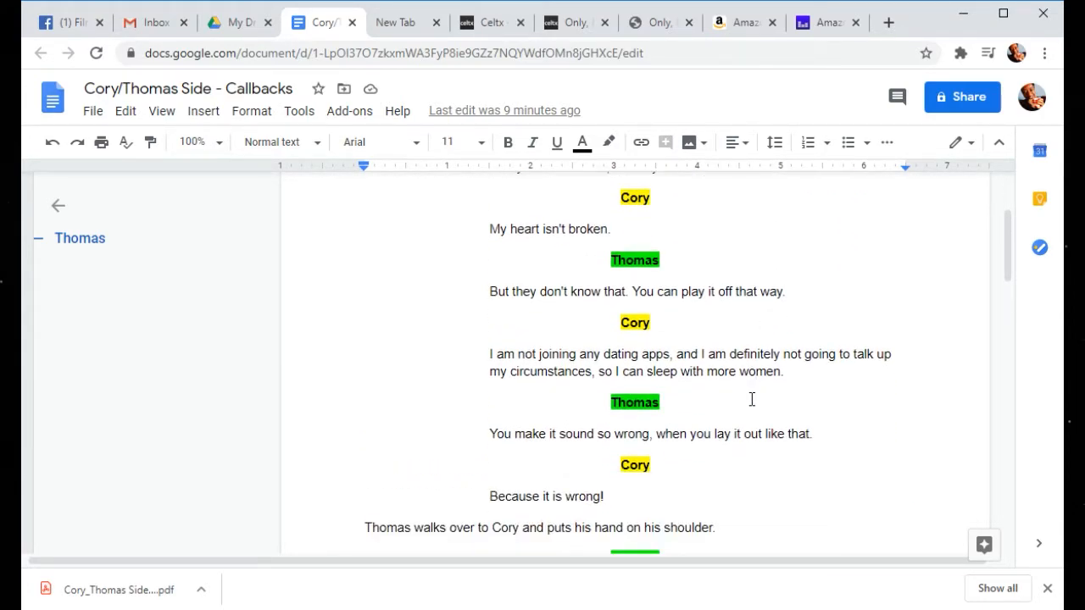
pyautogui.scroll(-3, 752, 400)
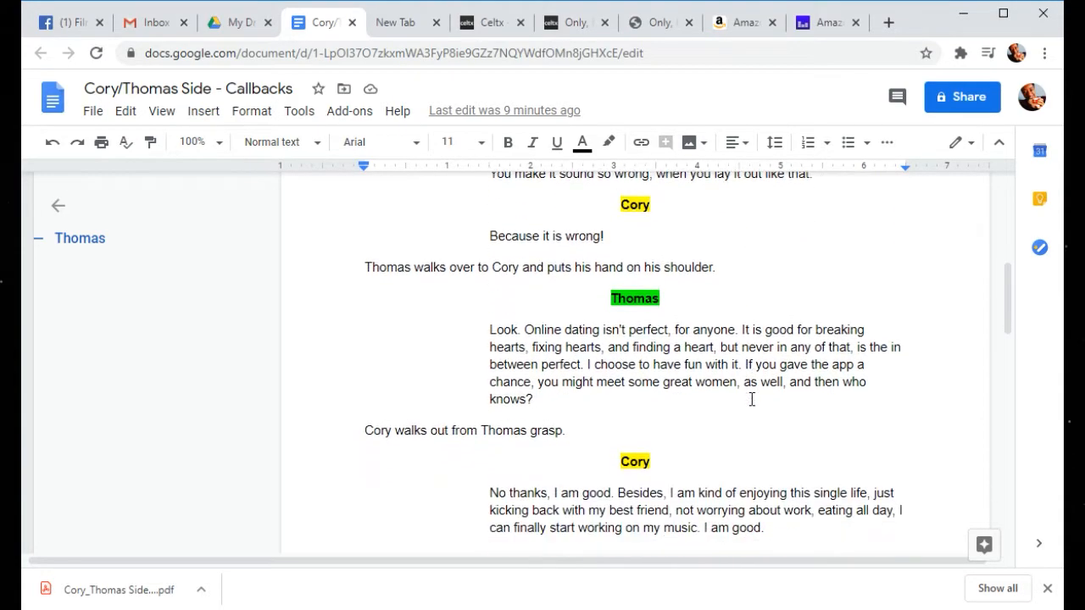
pyautogui.scroll(-2, 752, 400)
pyautogui.scroll(3, 752, 399)
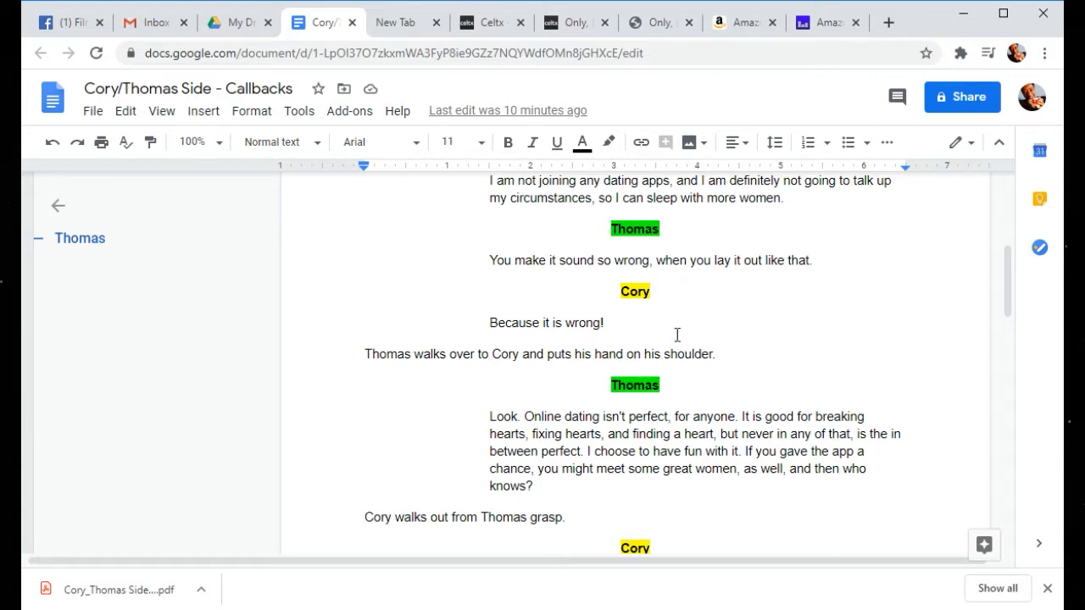
pyautogui.scroll(2, 666, 354)
pyautogui.scroll(-2, 665, 355)
pyautogui.scroll(4, 664, 354)
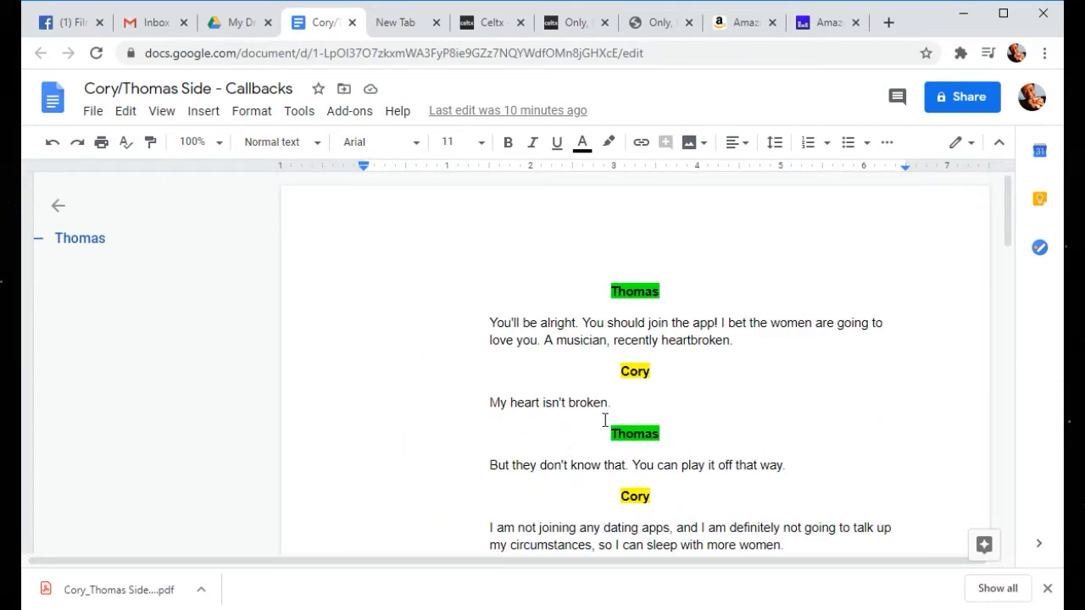
pyautogui.scroll(-2, 606, 421)
pyautogui.scroll(2, 605, 421)
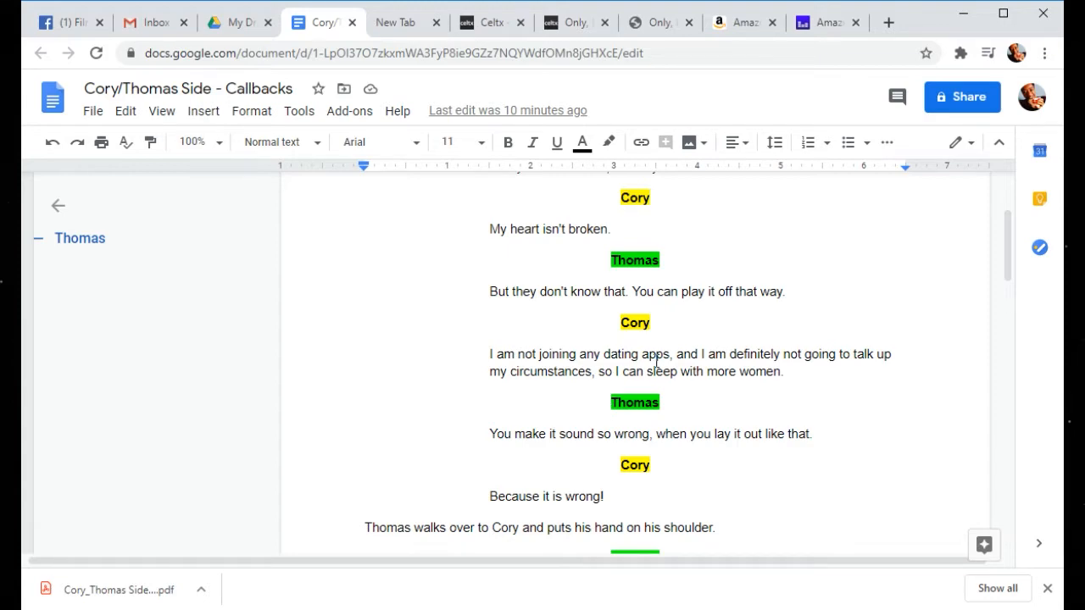
pyautogui.scroll(2, 556, 322)
pyautogui.scroll(-2, 556, 324)
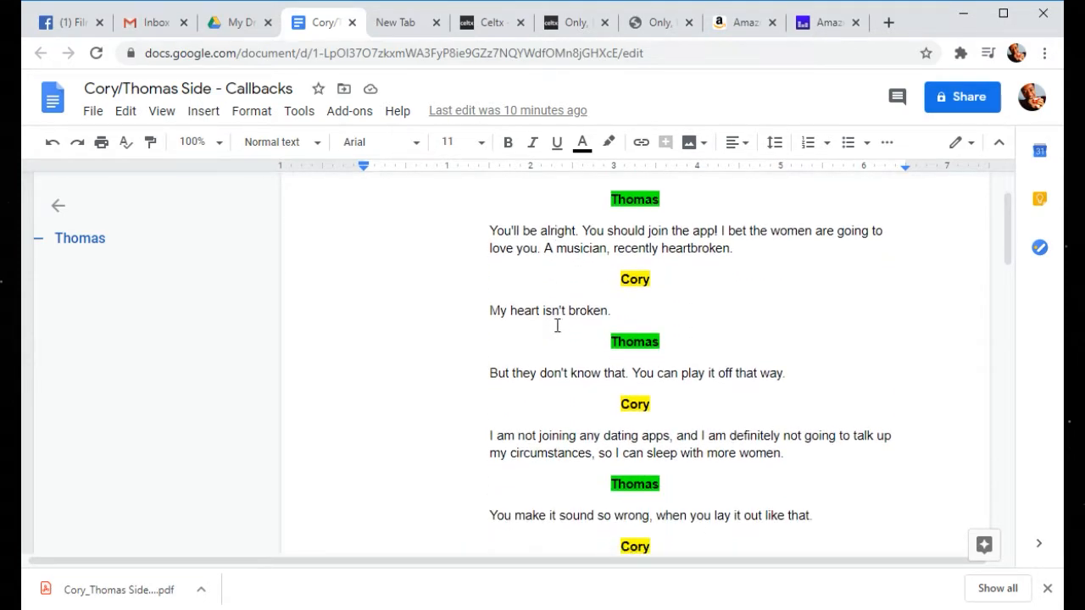
pyautogui.scroll(2, 557, 325)
pyautogui.scroll(-3, 557, 324)
pyautogui.scroll(-3, 556, 325)
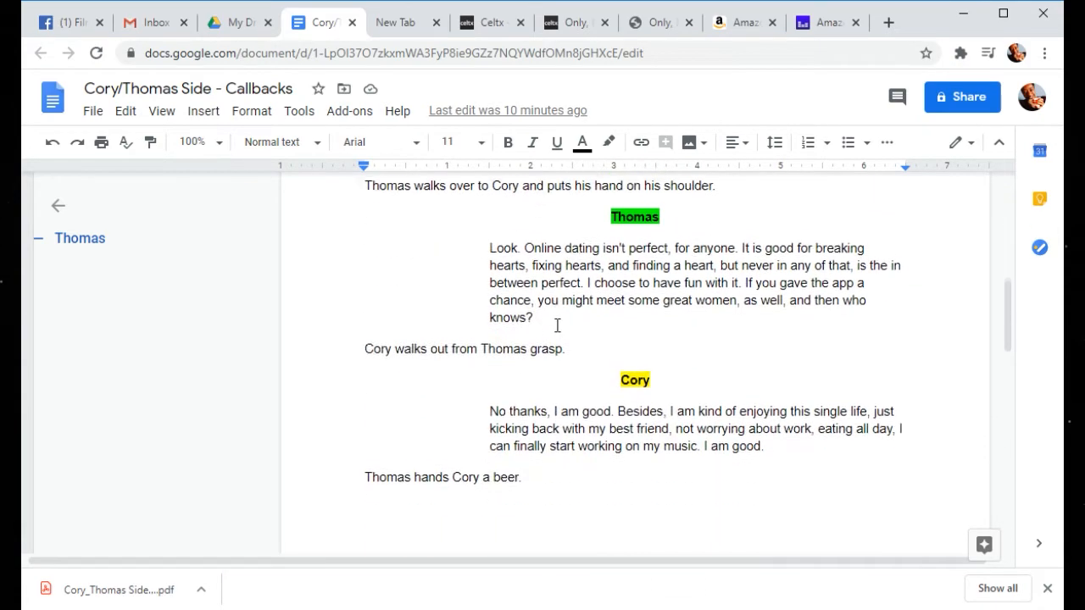
pyautogui.scroll(4, 509, 347)
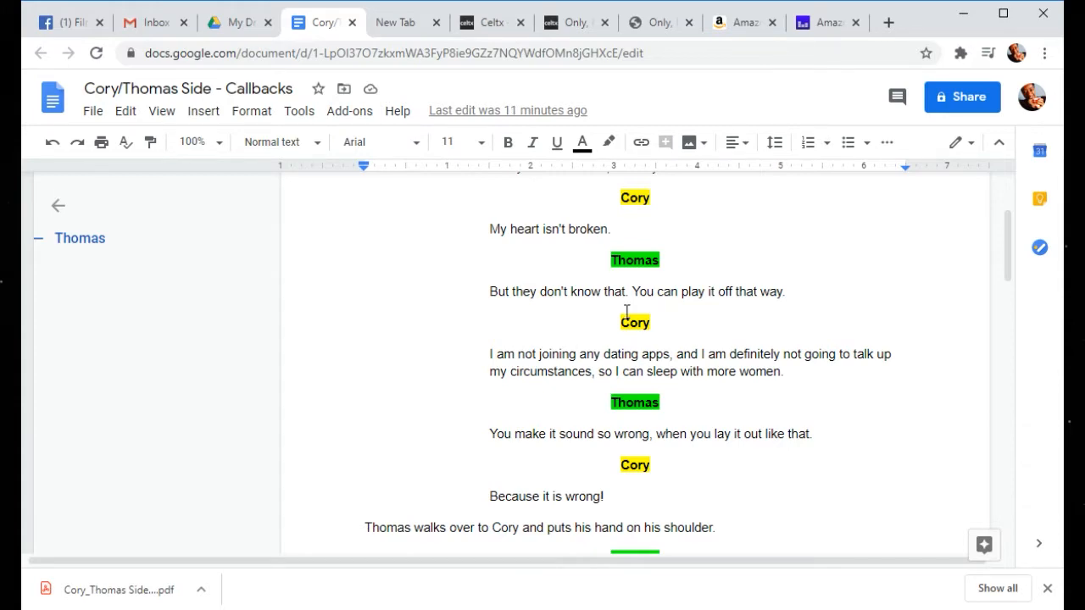
pyautogui.scroll(-1, 715, 272)
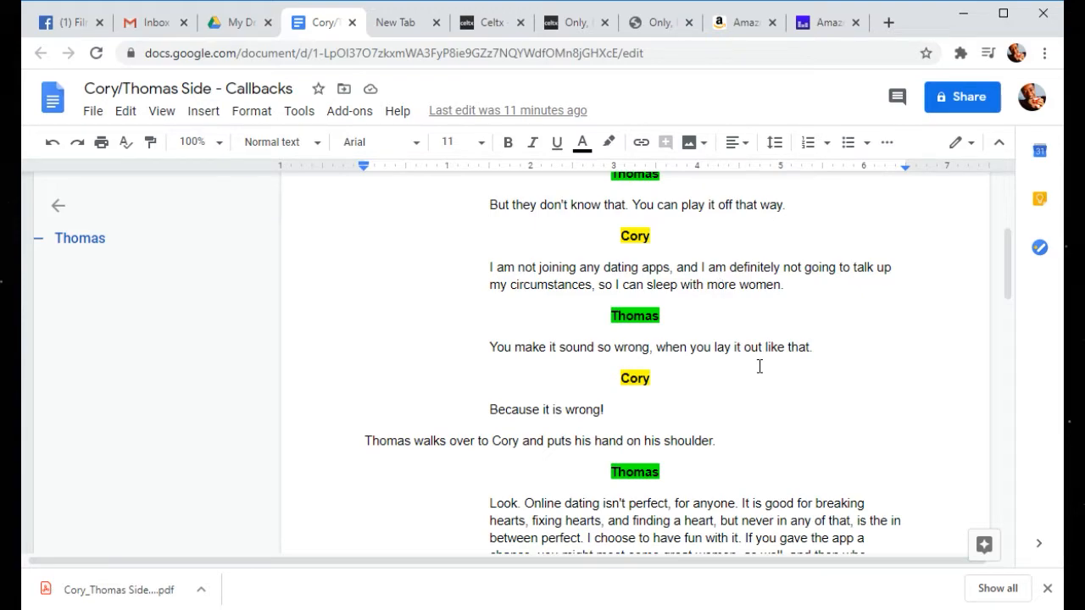
pyautogui.scroll(-1, 760, 366)
pyautogui.scroll(4, 759, 364)
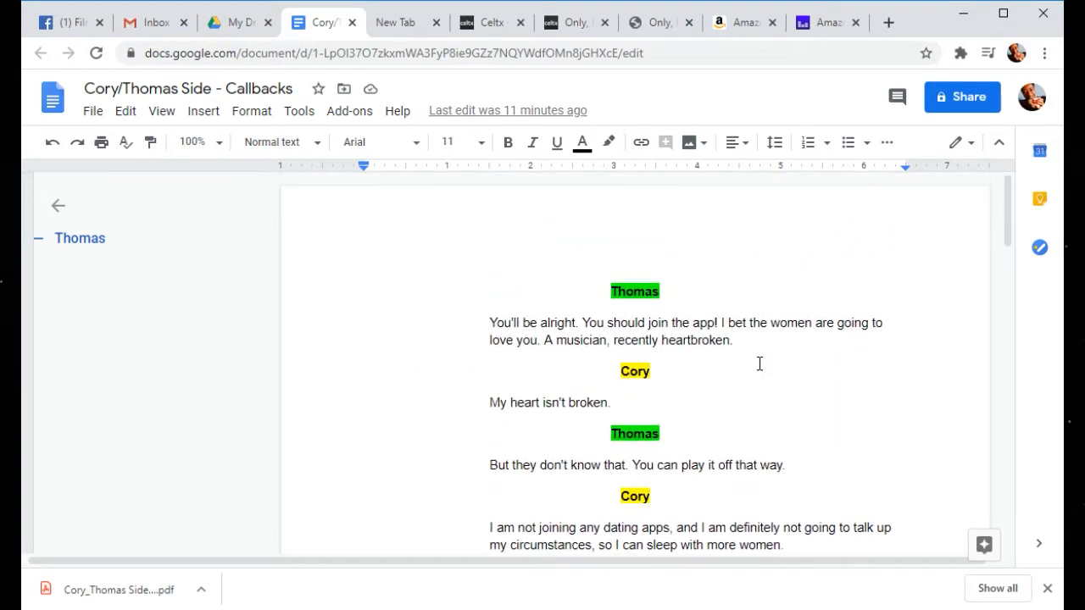
pyautogui.scroll(-1, 759, 363)
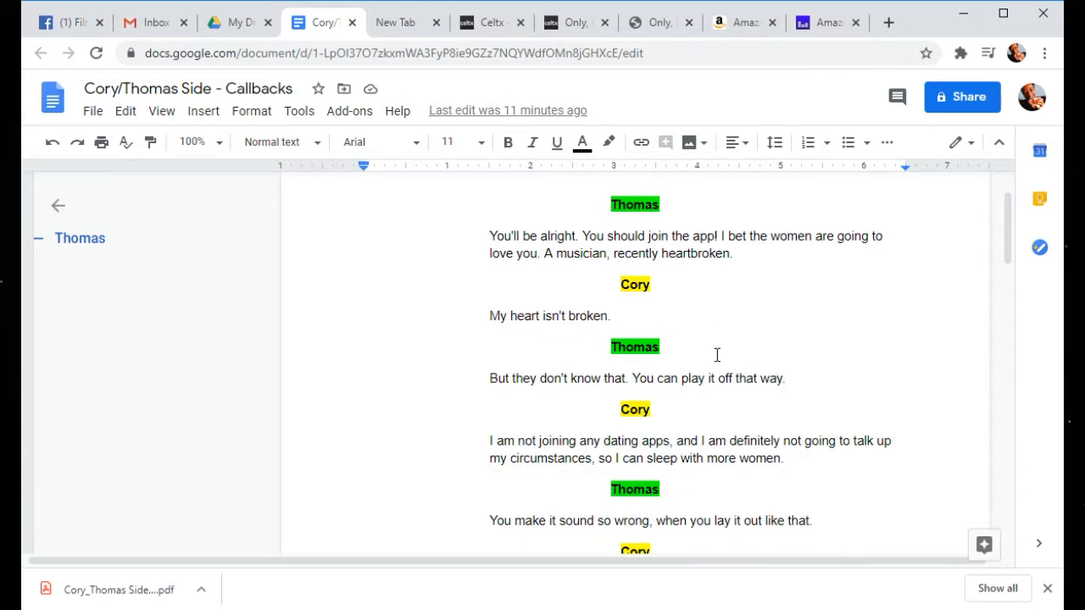
pyautogui.scroll(1, 714, 339)
pyautogui.scroll(-2, 714, 348)
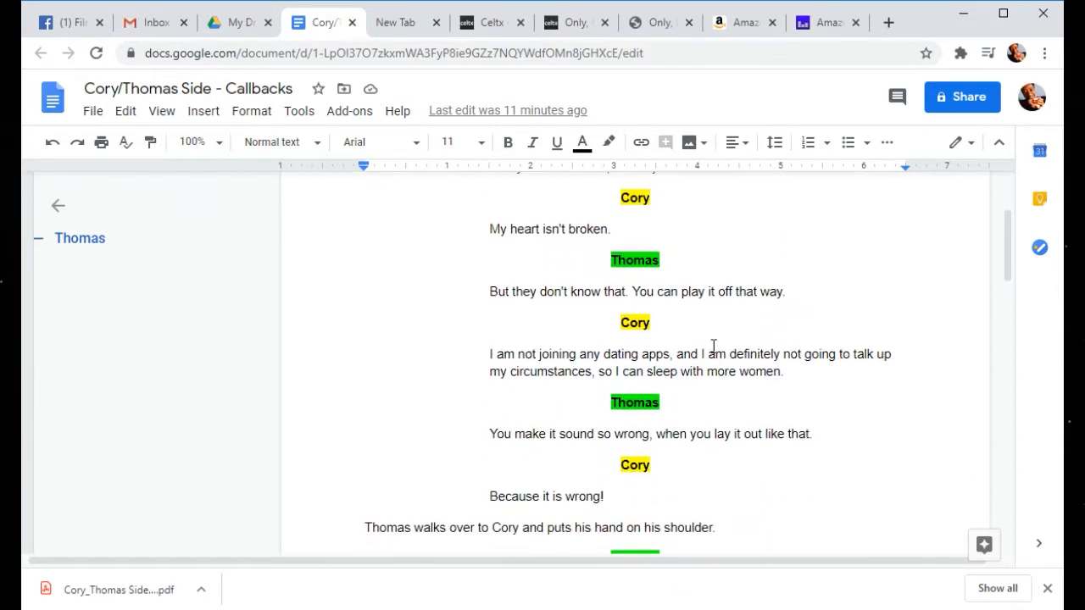
pyautogui.scroll(-4, 714, 347)
pyautogui.scroll(3, 714, 347)
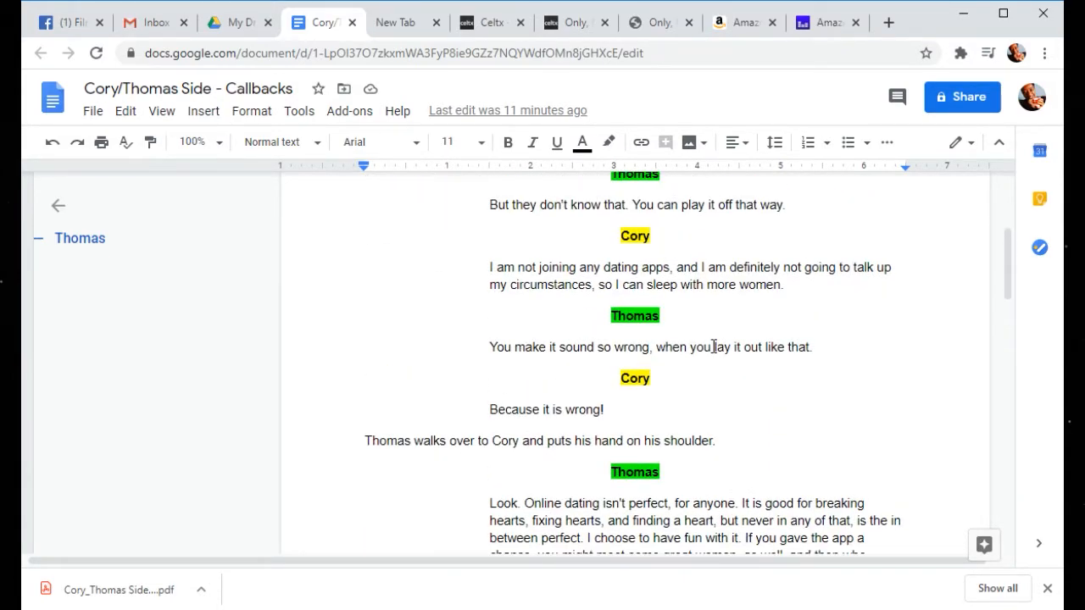
pyautogui.scroll(2, 713, 346)
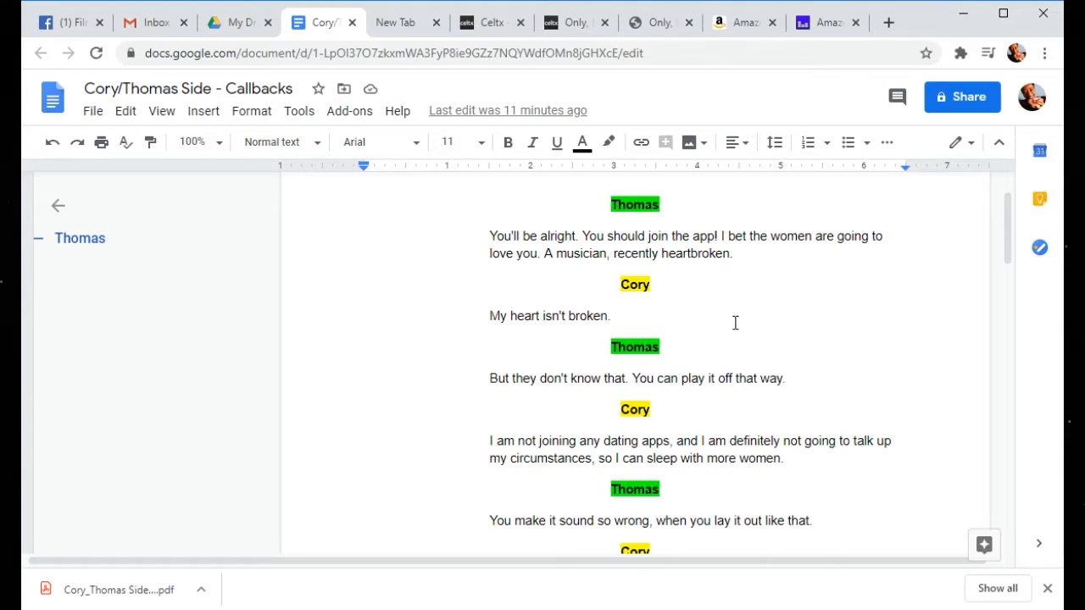
pyautogui.scroll(-1, 734, 323)
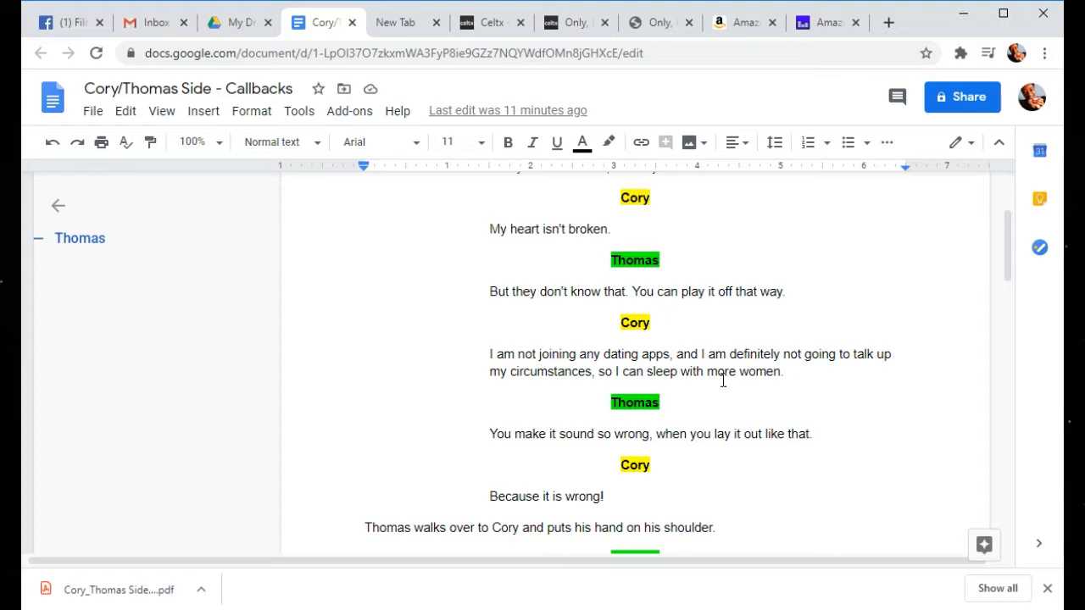
pyautogui.scroll(2, 723, 380)
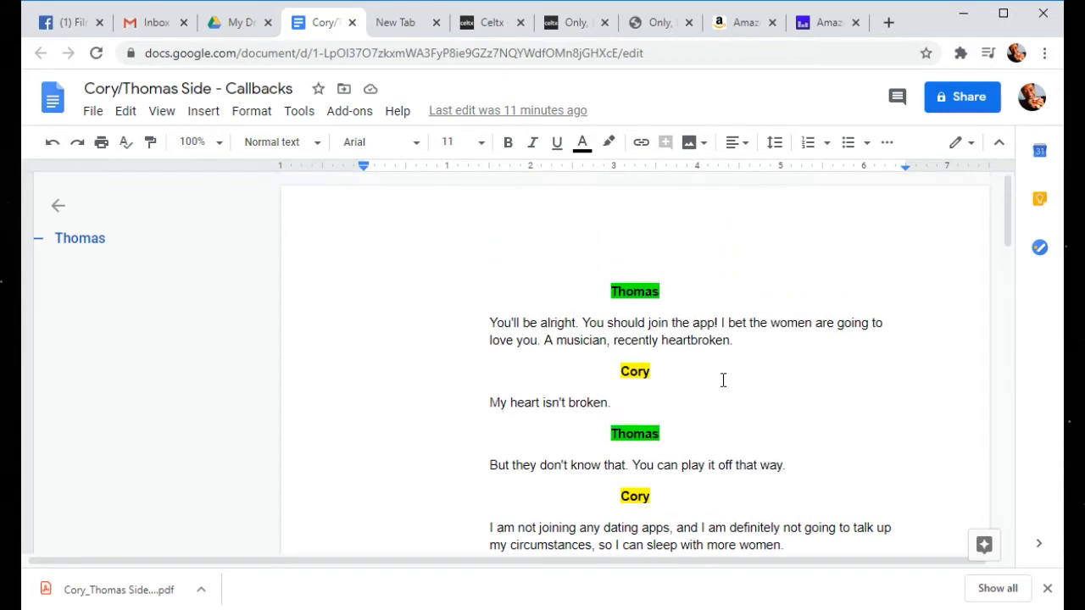
# Step: Review the opening Thomas and Cory exchanges in the callback side, checking the highlighted character names and the dialogue indentation
pyautogui.scroll(-1, 721, 382)
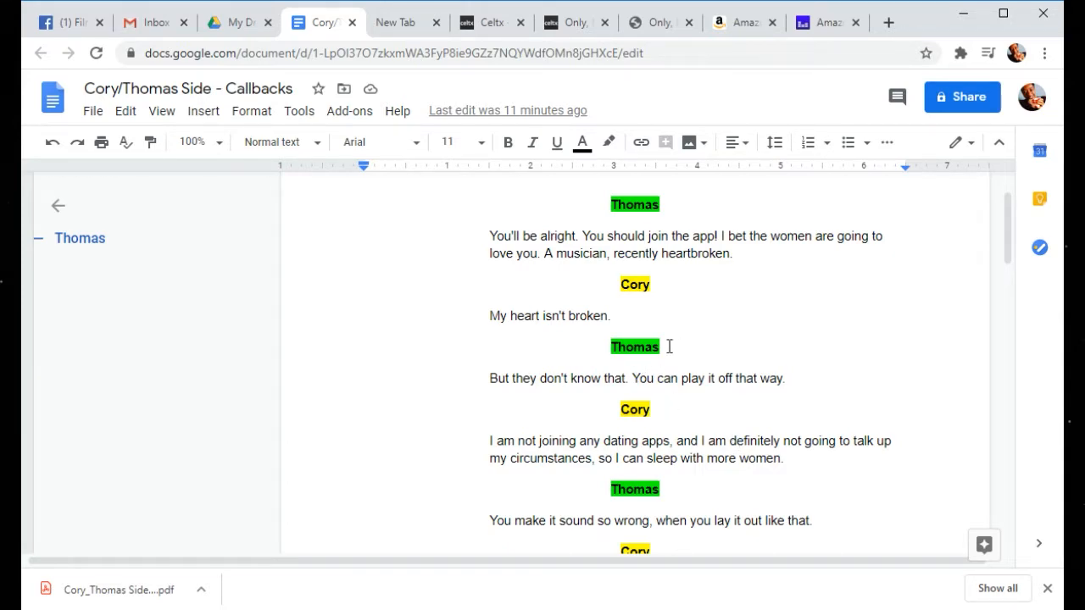
pyautogui.scroll(-2, 670, 347)
pyautogui.scroll(3, 670, 347)
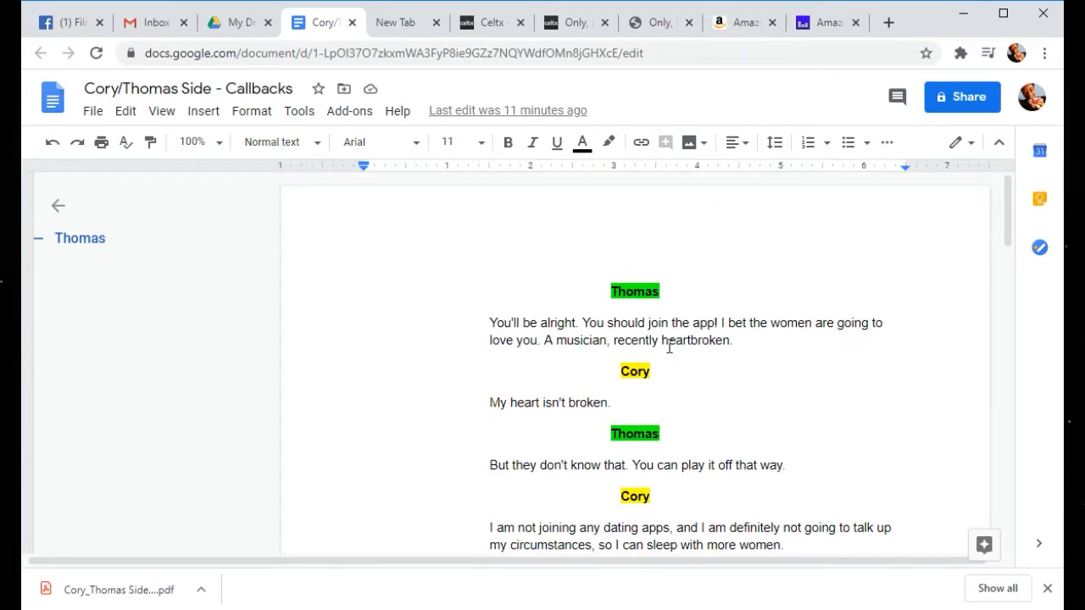
pyautogui.scroll(-2, 669, 347)
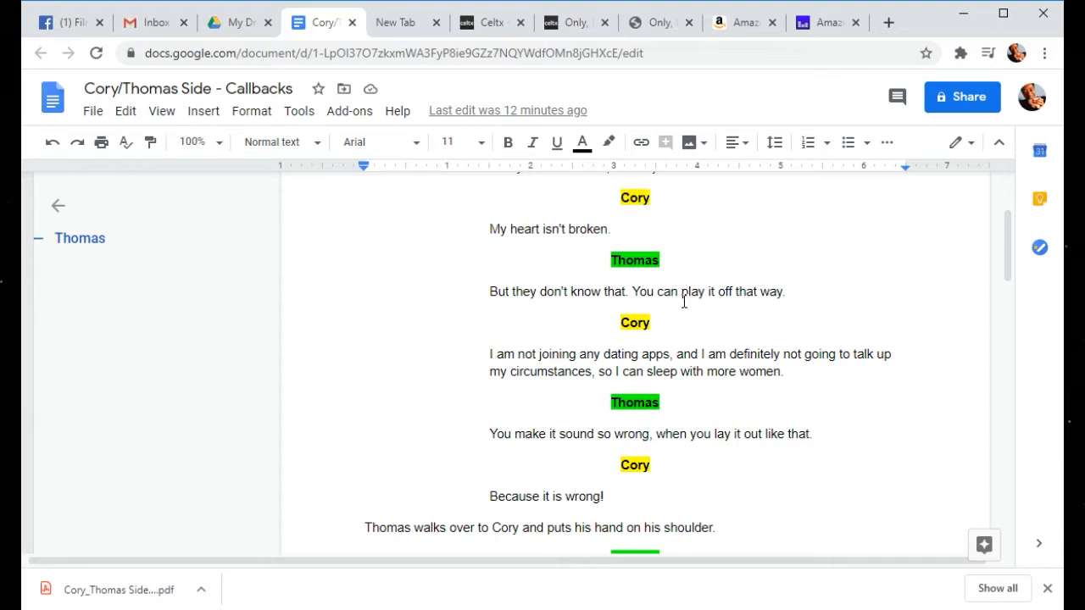
pyautogui.scroll(-2, 684, 301)
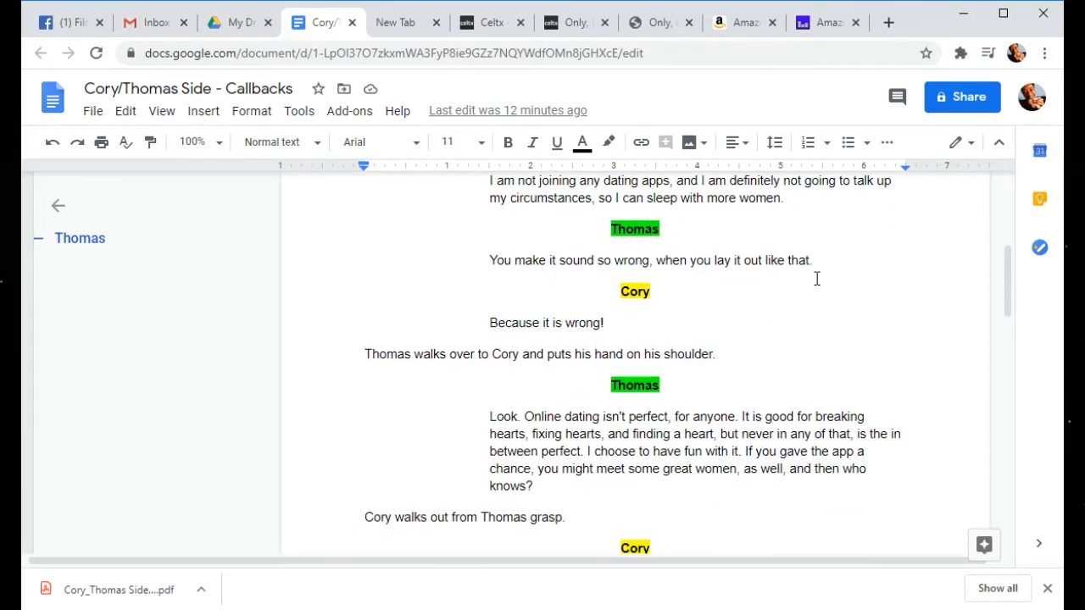
pyautogui.scroll(2, 676, 263)
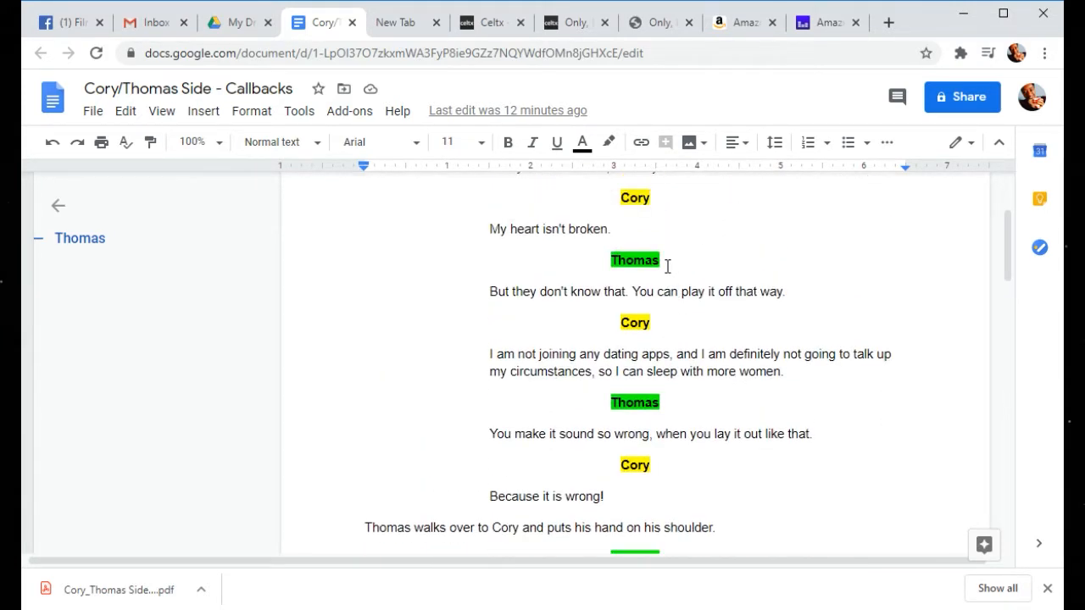
pyautogui.scroll(-2, 762, 416)
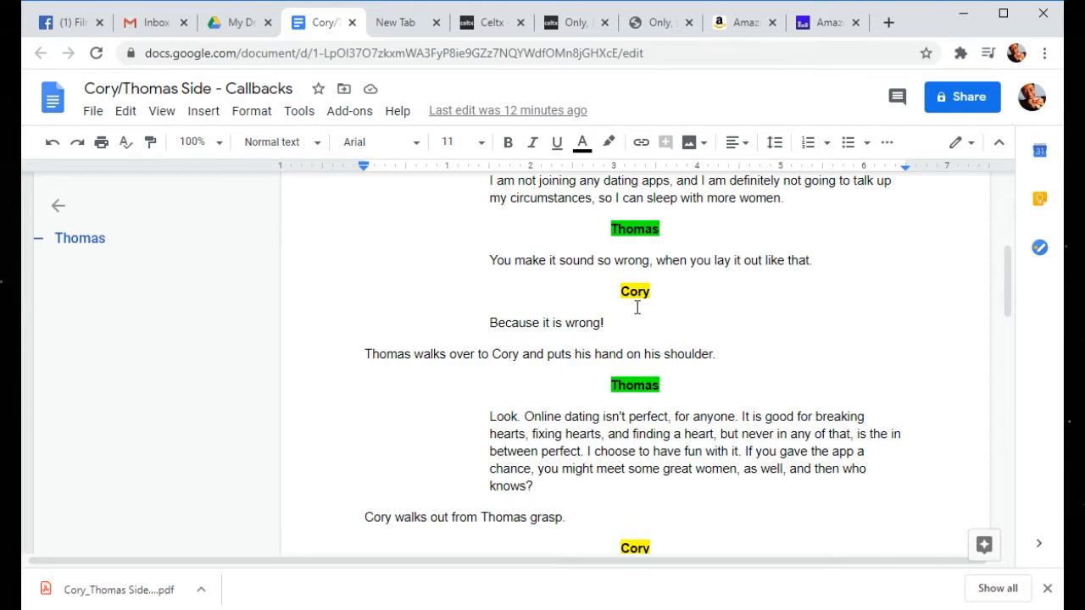
pyautogui.scroll(-2, 639, 309)
pyautogui.scroll(6, 637, 307)
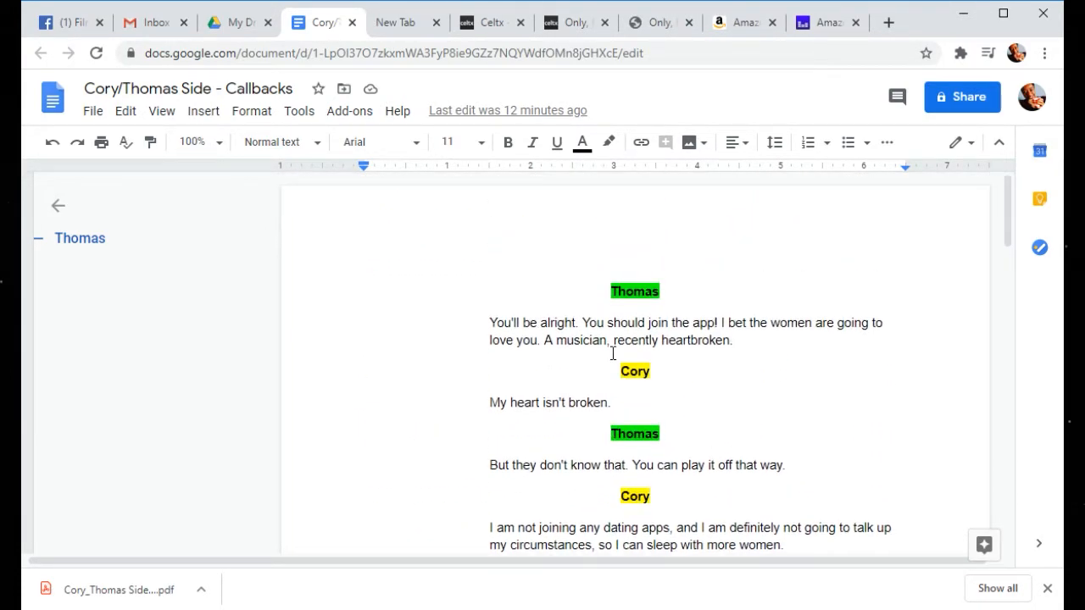
pyautogui.scroll(-2, 613, 355)
pyautogui.scroll(1, 613, 354)
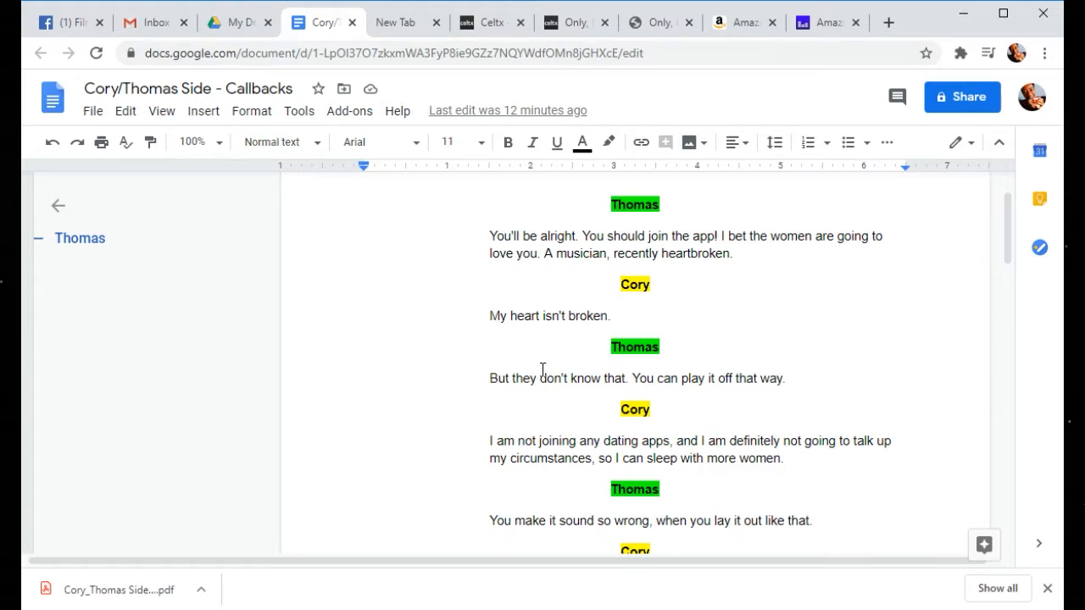
pyautogui.scroll(-2, 542, 371)
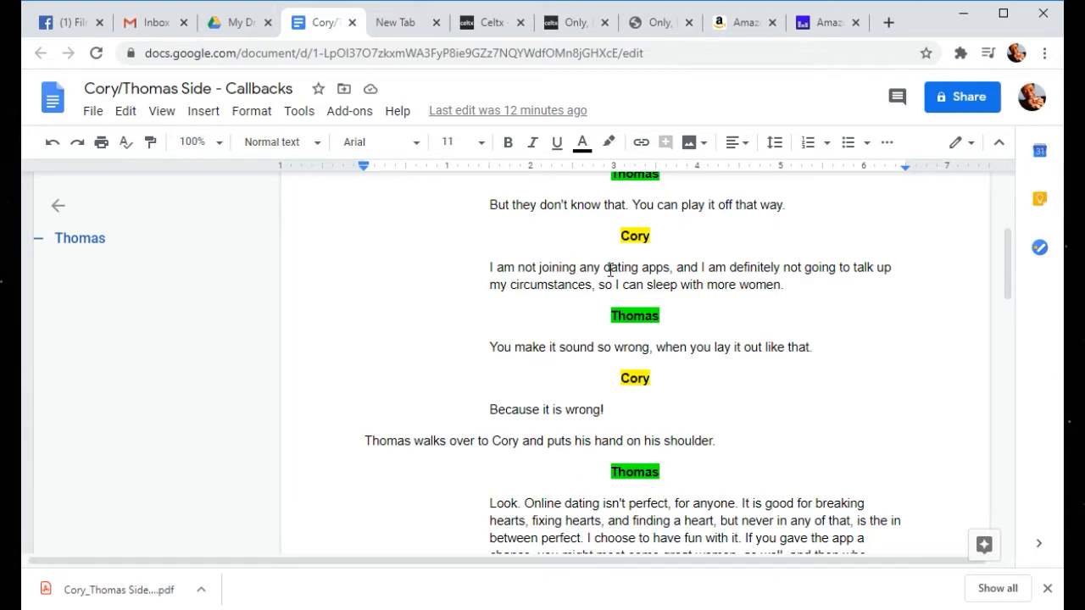
# Step: Examine the side from Cory's line about dating apps to the closing beer action line, and return to the document's beginning
pyautogui.click(574, 265)
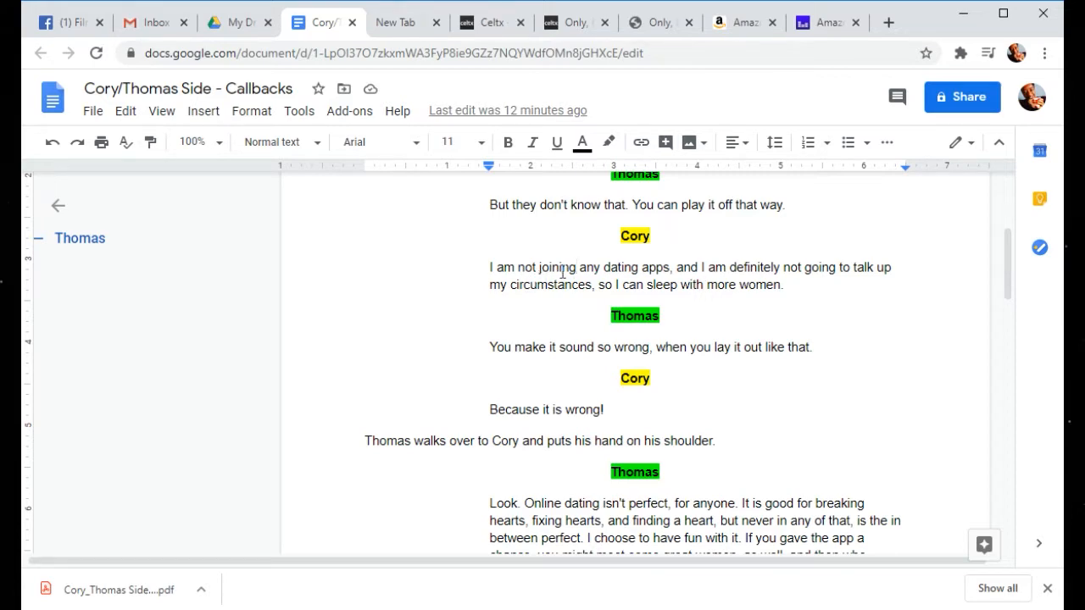
pyautogui.click(641, 268)
pyautogui.scroll(-4, 729, 323)
pyautogui.scroll(-2, 729, 323)
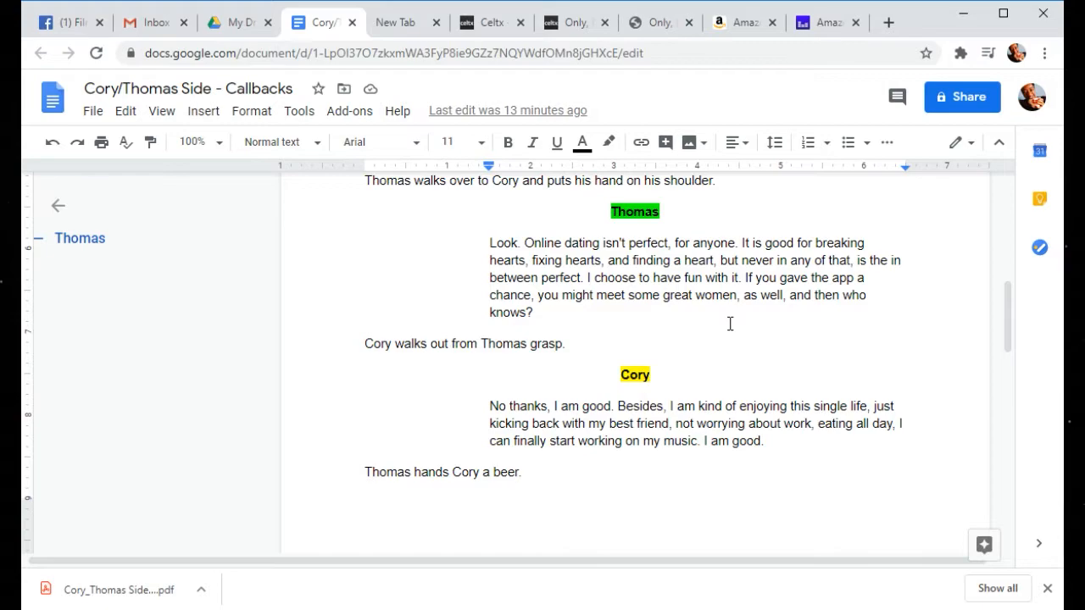
pyautogui.scroll(-2, 729, 323)
pyautogui.scroll(3, 730, 323)
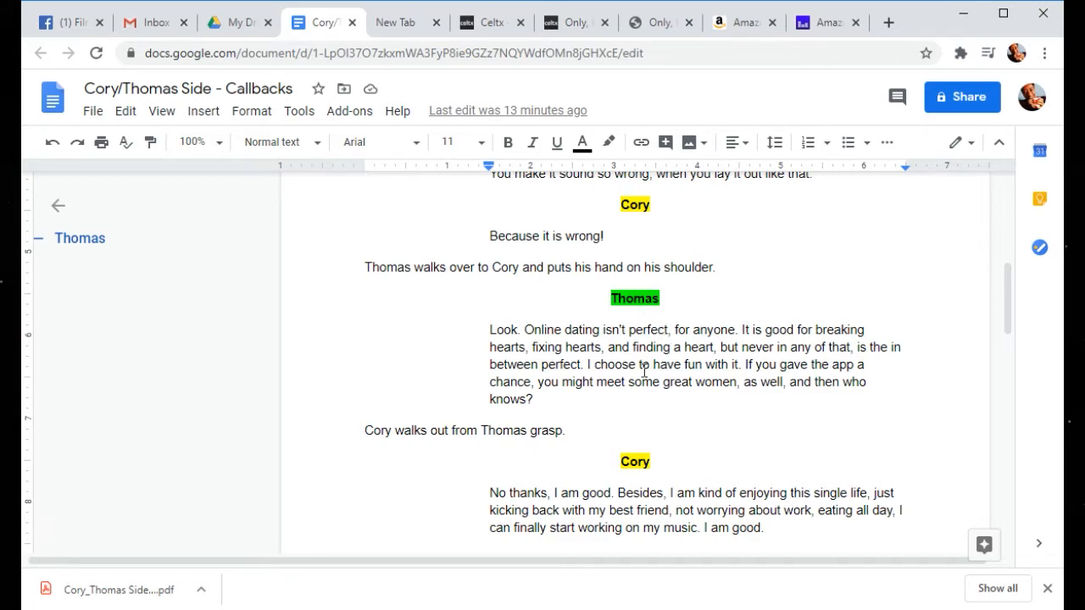
pyautogui.scroll(-3, 640, 371)
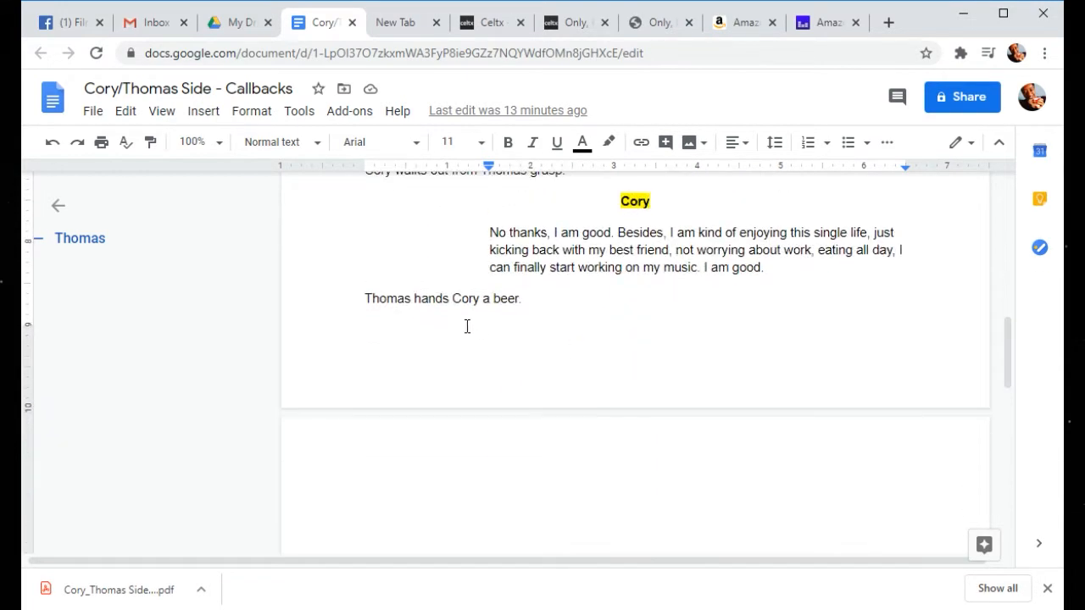
pyautogui.click(537, 299)
pyautogui.scroll(2, 581, 404)
pyautogui.scroll(8, 581, 405)
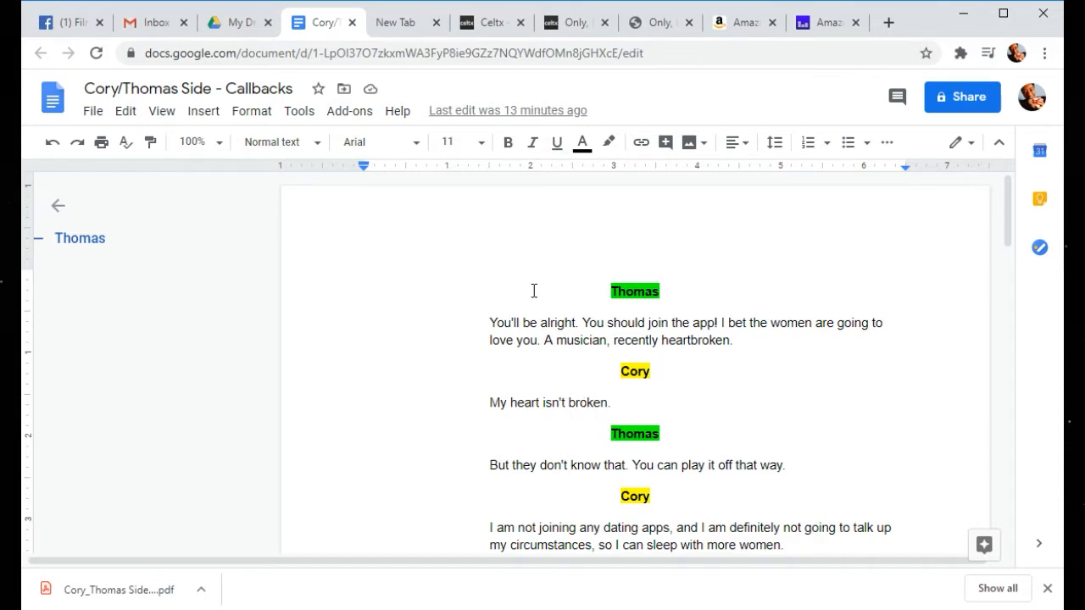
# Step: Switch to the Celtx script and look over the Cory and Thomas scene between pages 8 and 11
pyautogui.click(575, 24)
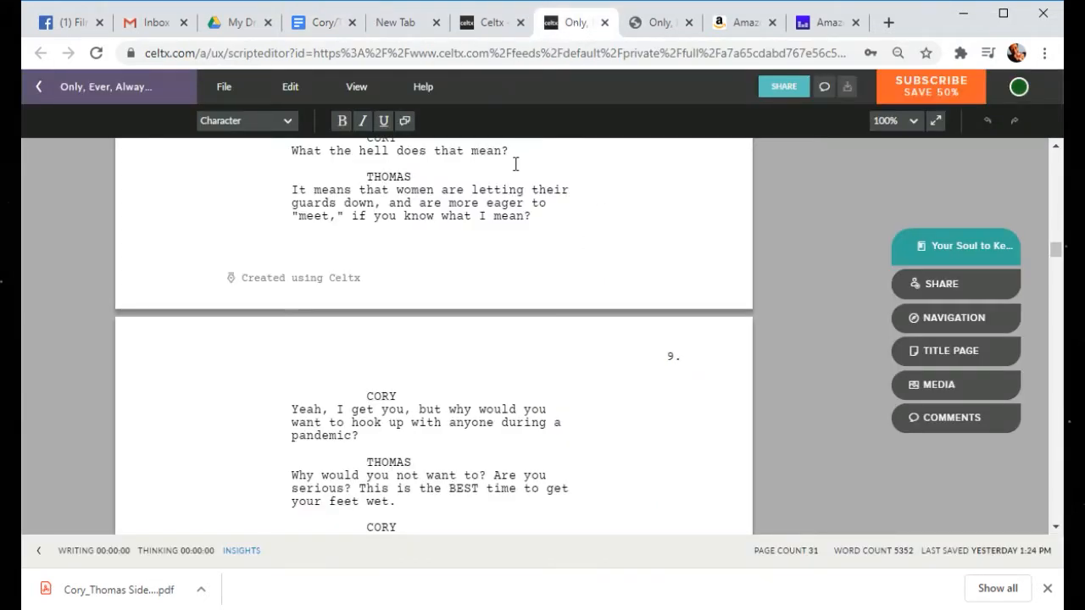
pyautogui.scroll(-1, 476, 293)
pyautogui.scroll(-6, 475, 292)
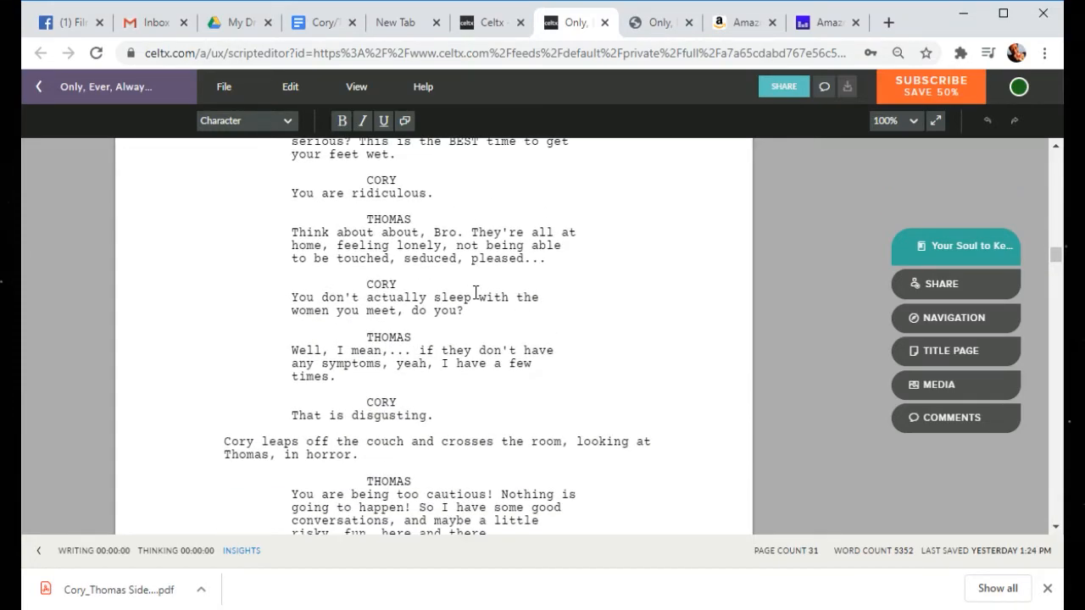
pyautogui.scroll(-8, 456, 294)
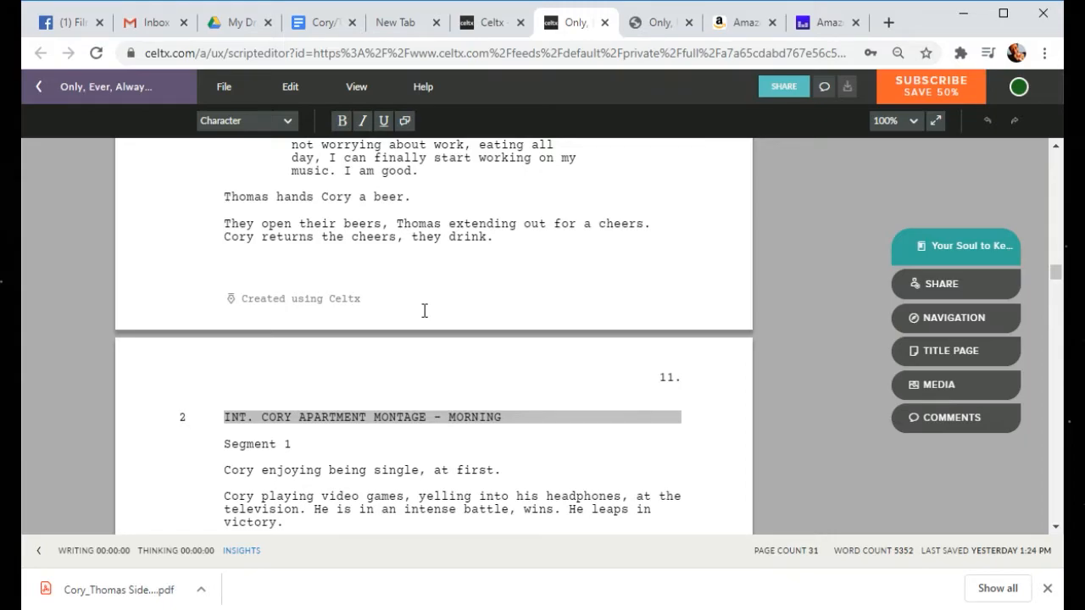
pyautogui.scroll(15, 419, 311)
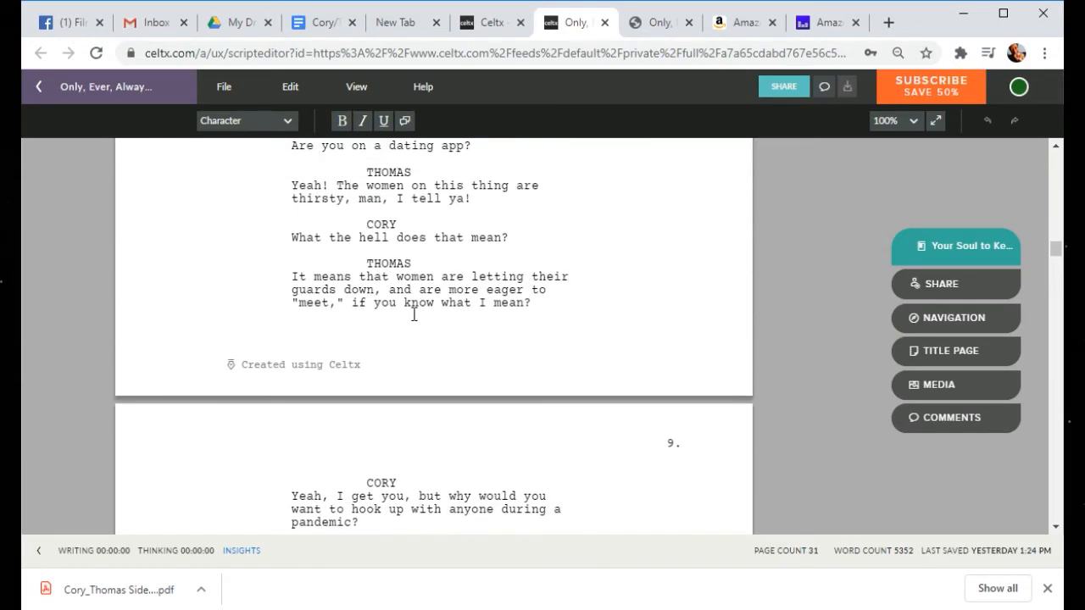
# Step: Skim the script from page 9 through the scene 8 heading to survey the other Cory and Thomas scenes
pyautogui.scroll(-18, 414, 312)
pyautogui.scroll(-10, 415, 311)
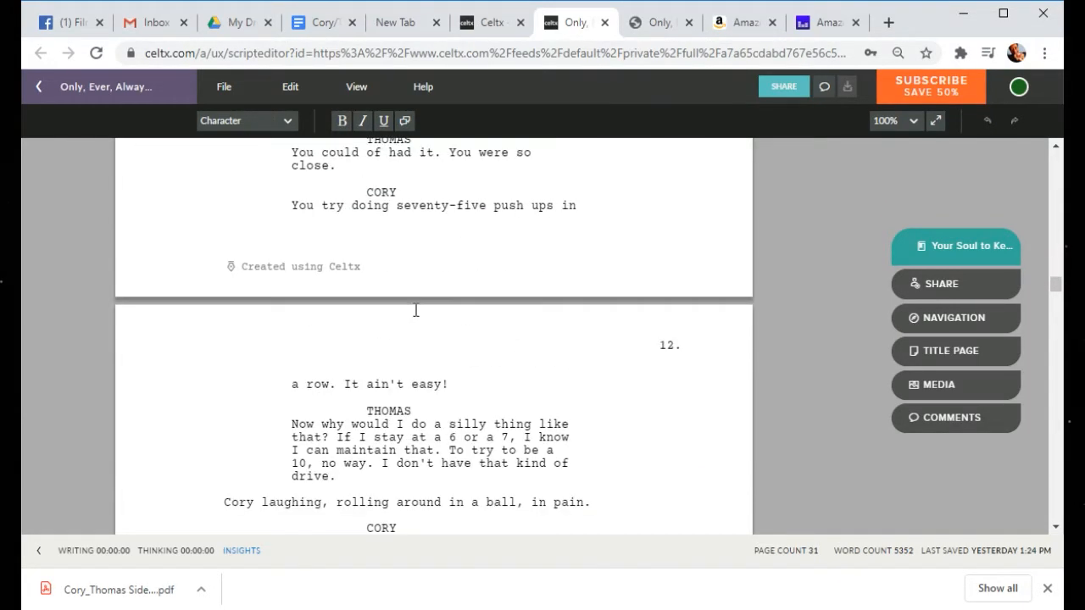
pyautogui.scroll(-20, 414, 310)
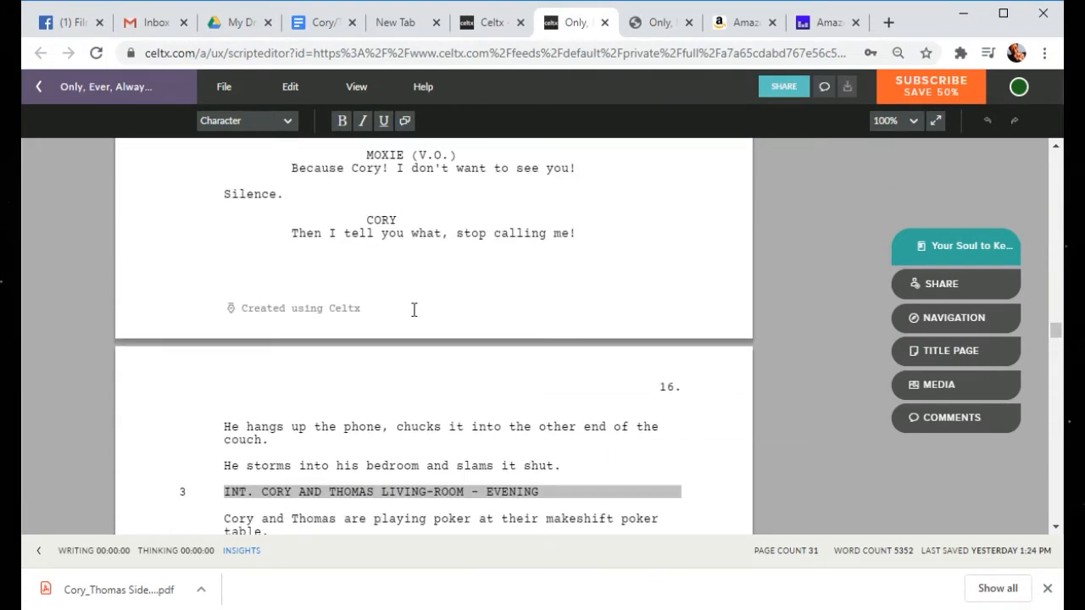
pyautogui.scroll(-20, 415, 310)
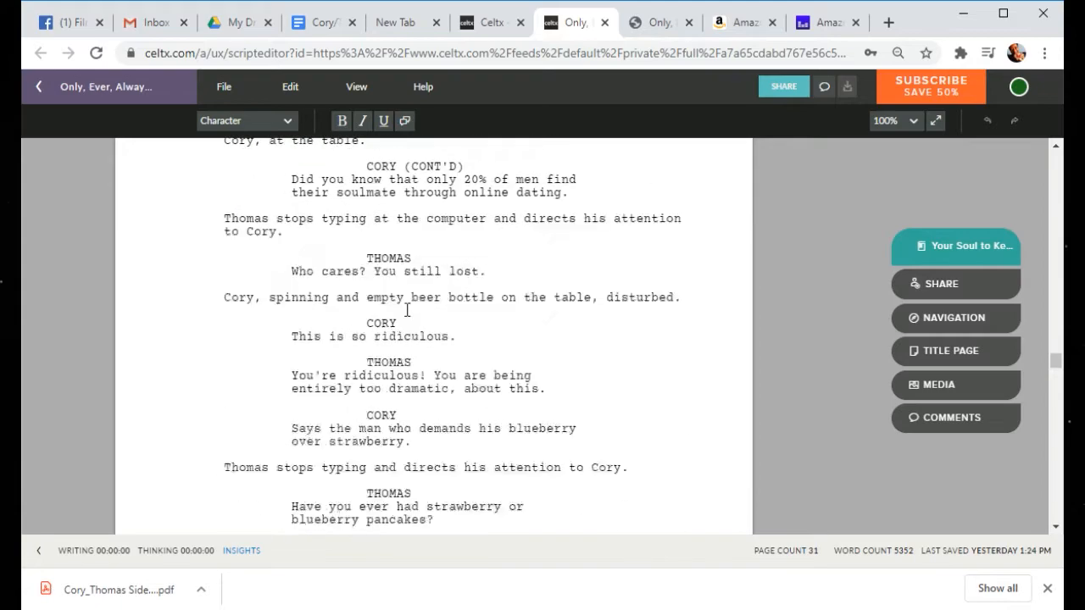
pyautogui.scroll(-13, 407, 311)
pyautogui.scroll(4, 407, 310)
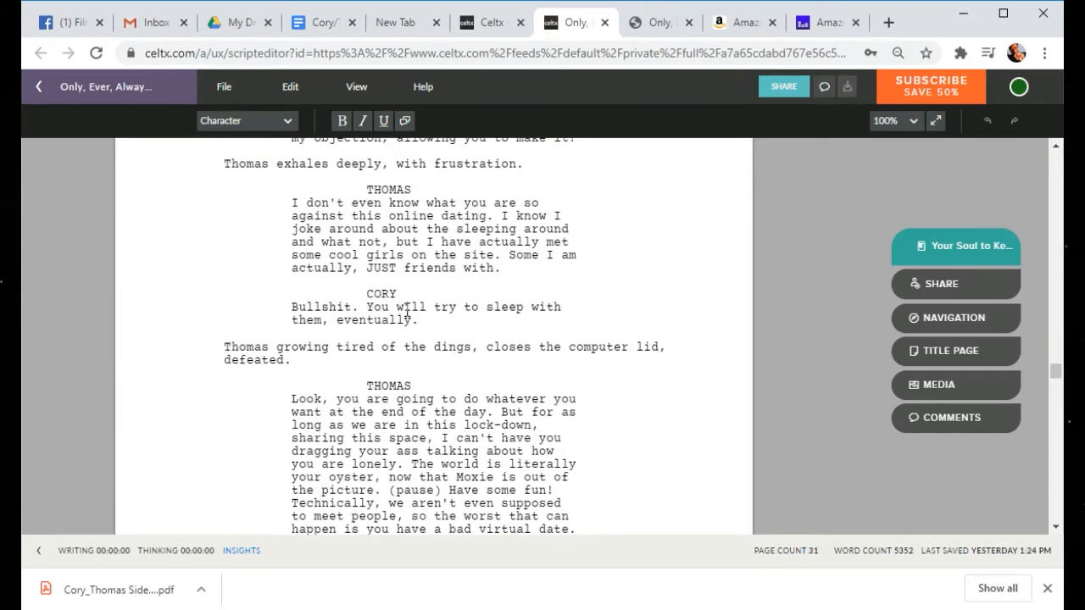
pyautogui.scroll(3, 407, 310)
pyautogui.scroll(-12, 407, 310)
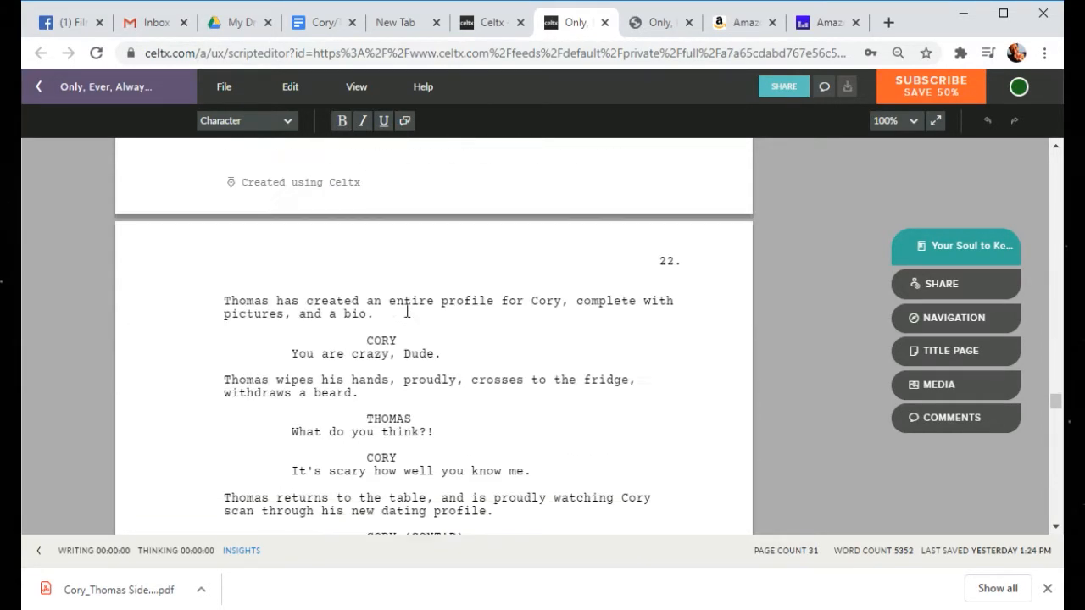
pyautogui.scroll(-15, 407, 310)
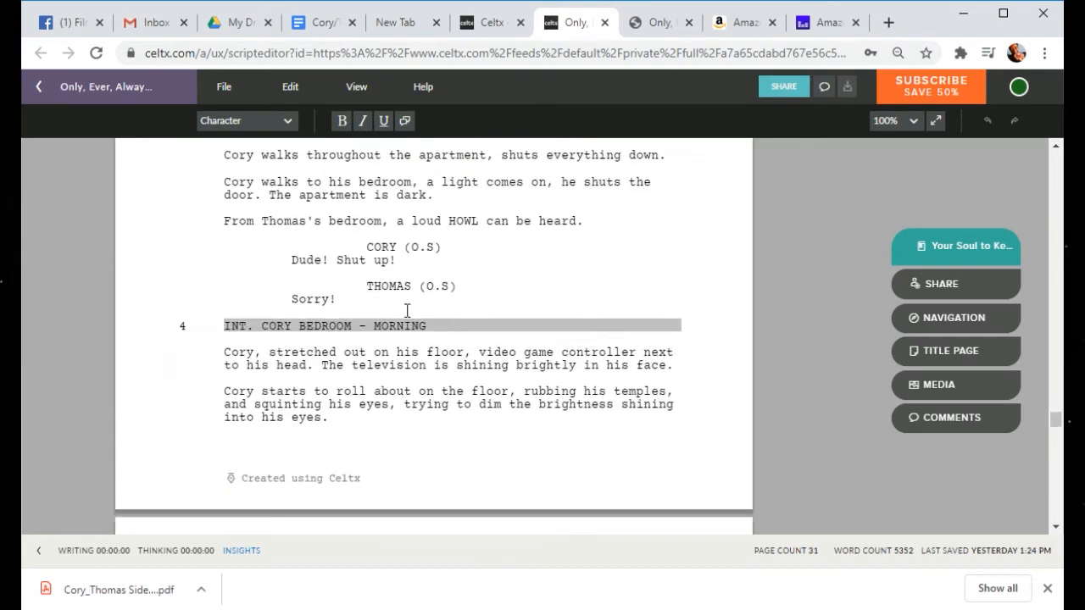
pyautogui.scroll(-15, 407, 311)
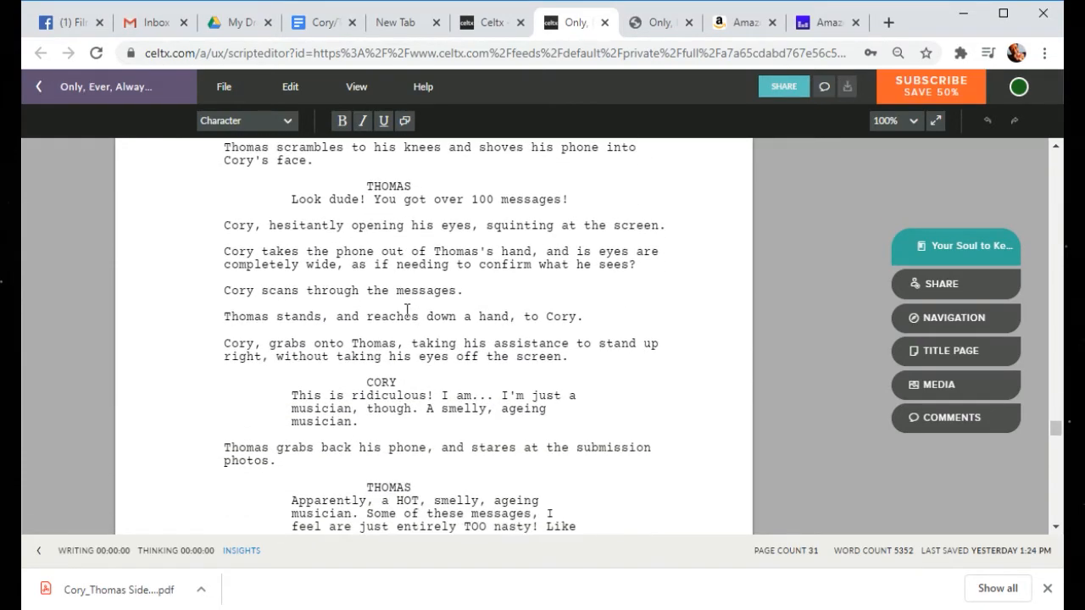
pyautogui.scroll(-15, 407, 310)
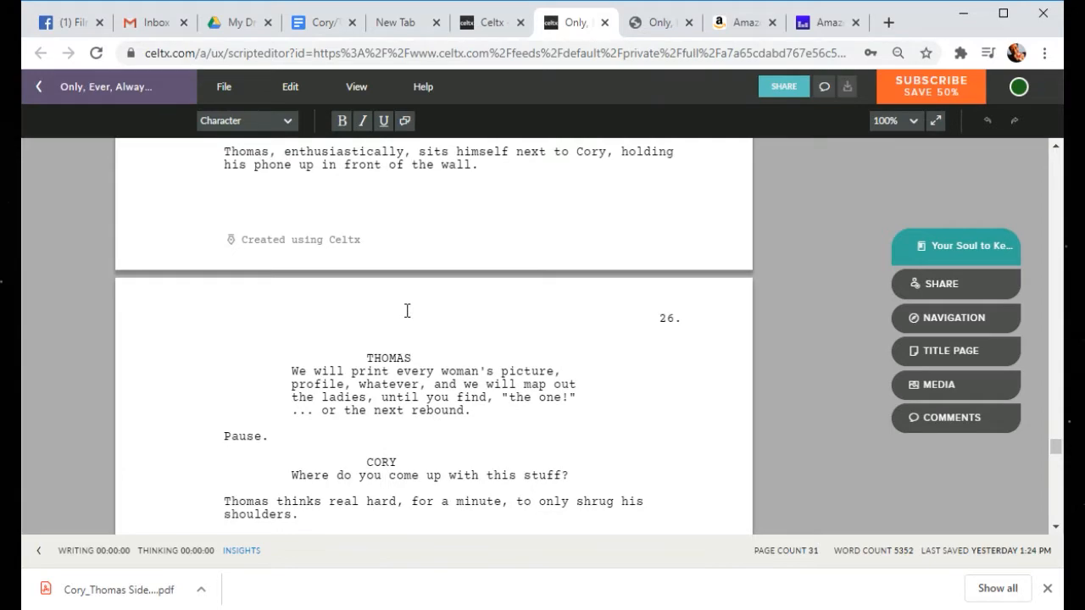
pyautogui.scroll(-15, 407, 310)
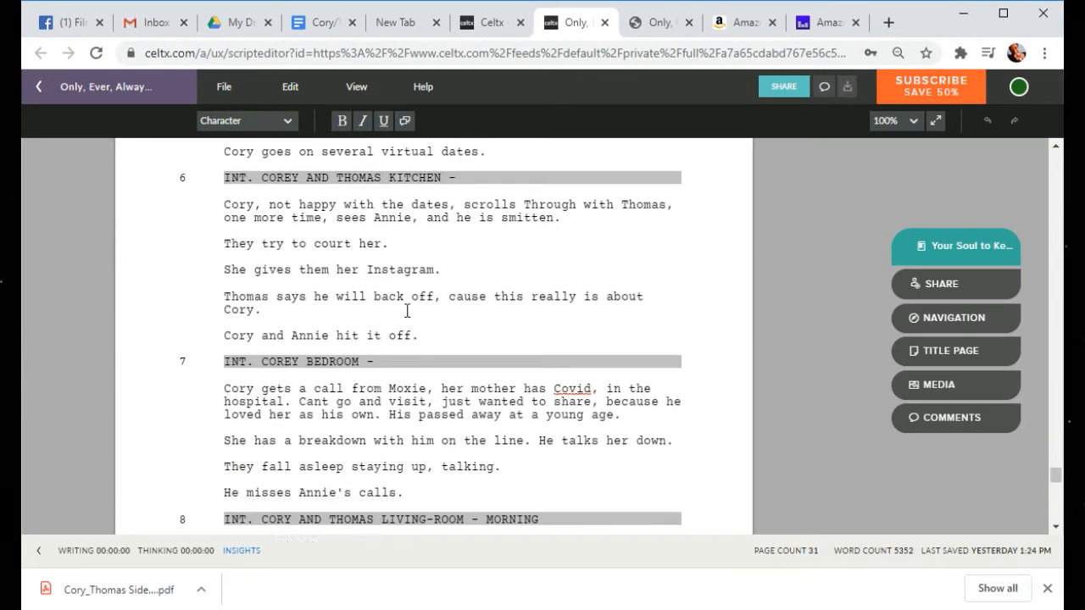
pyautogui.scroll(-15, 407, 311)
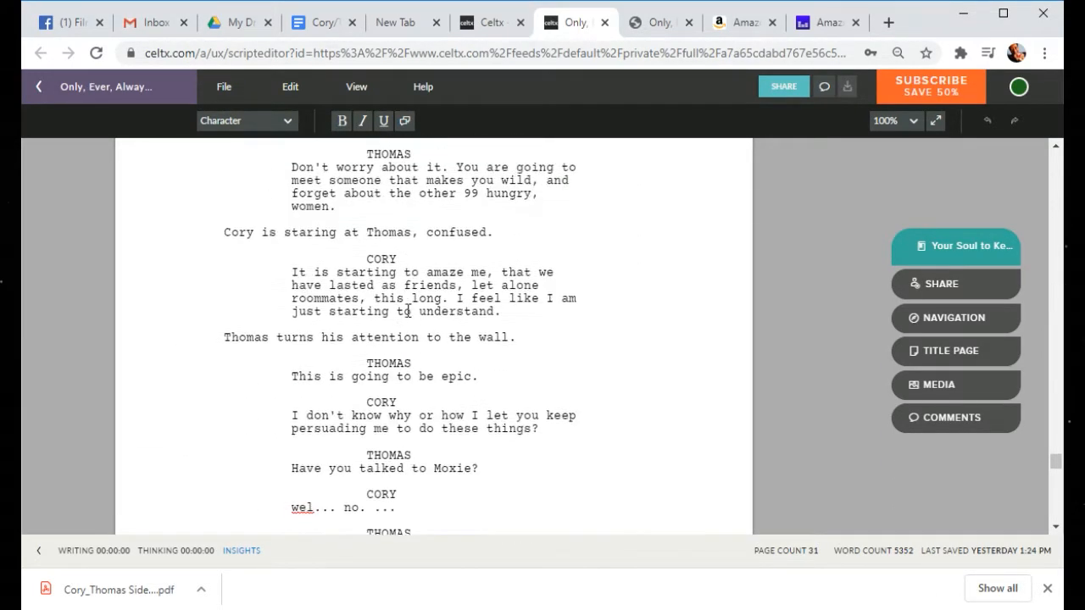
pyautogui.scroll(-10, 423, 305)
pyautogui.scroll(15, 440, 303)
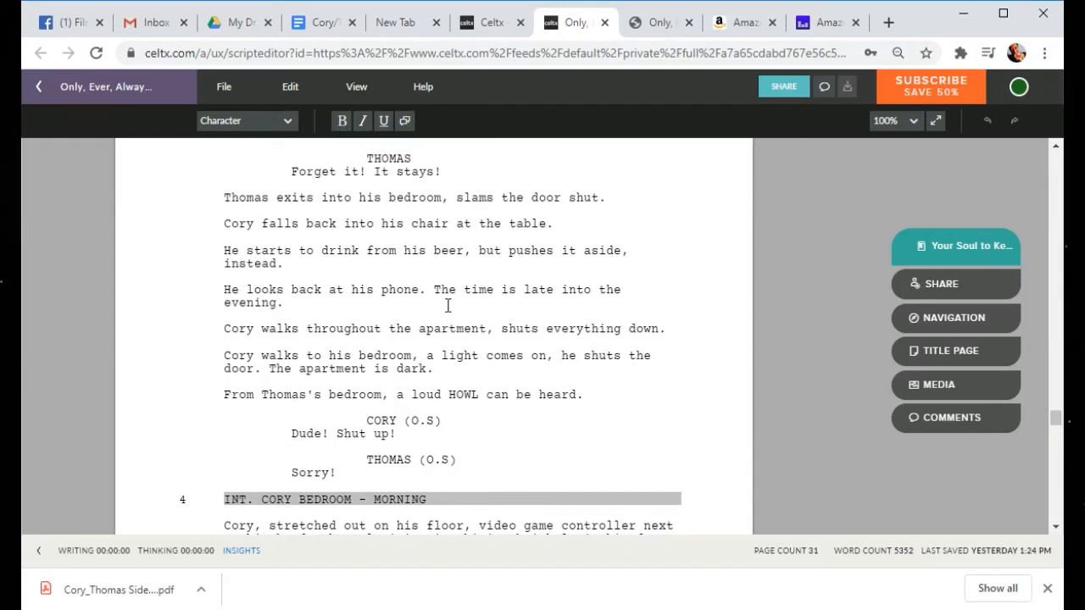
pyautogui.scroll(20, 449, 306)
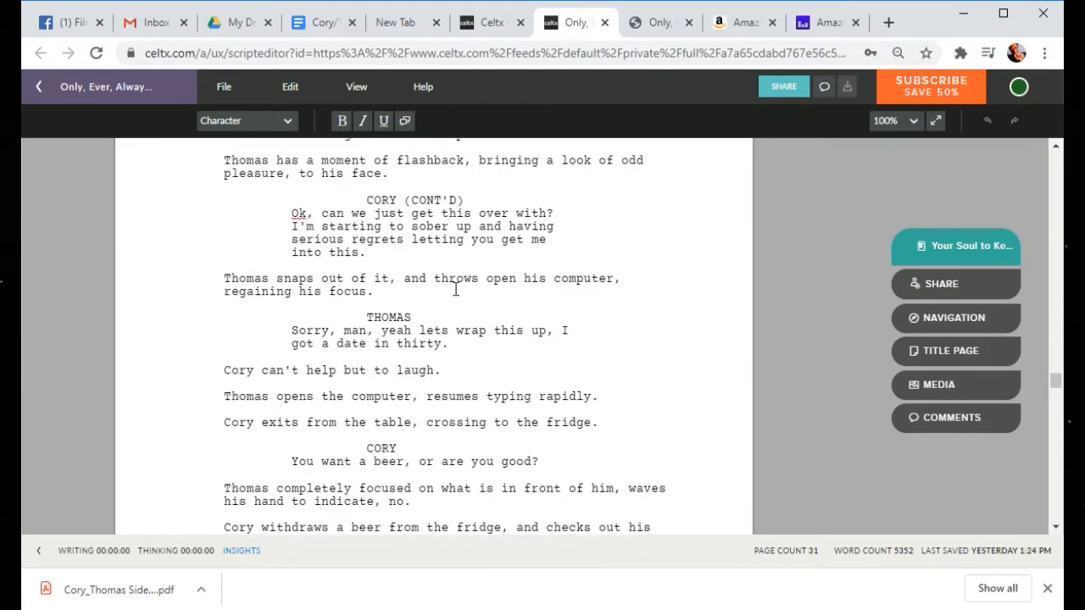
pyautogui.scroll(3, 453, 295)
pyautogui.scroll(-4, 452, 292)
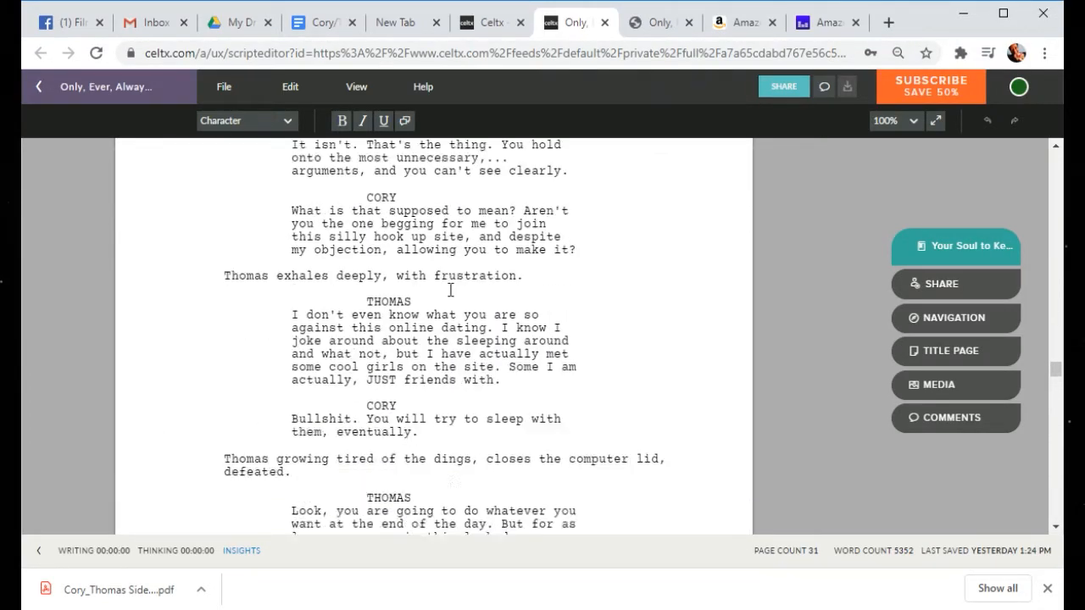
pyautogui.scroll(6, 441, 289)
pyautogui.scroll(-9, 436, 286)
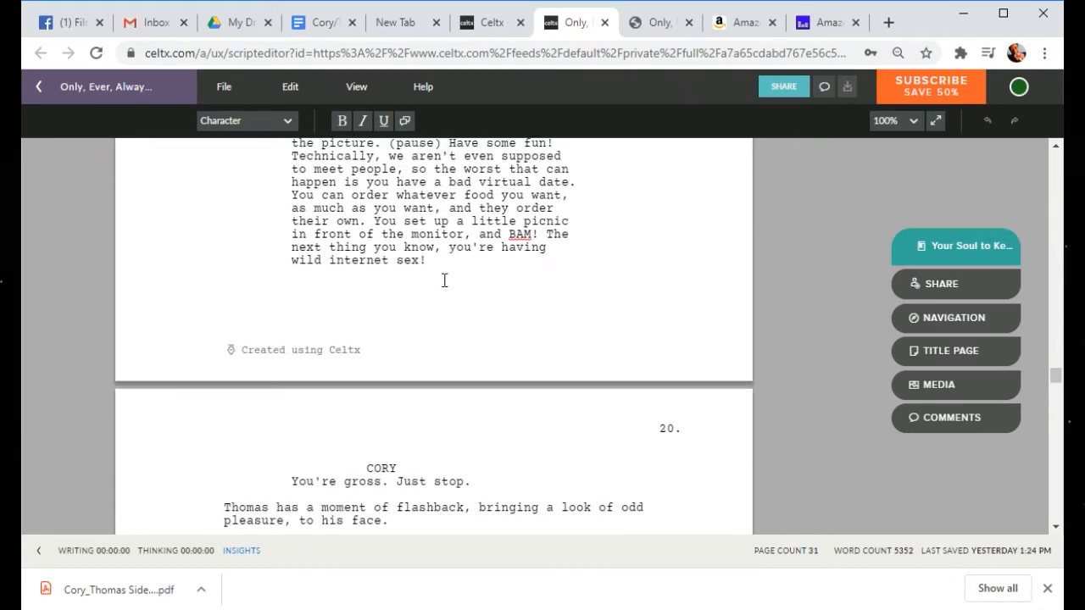
pyautogui.scroll(10, 444, 280)
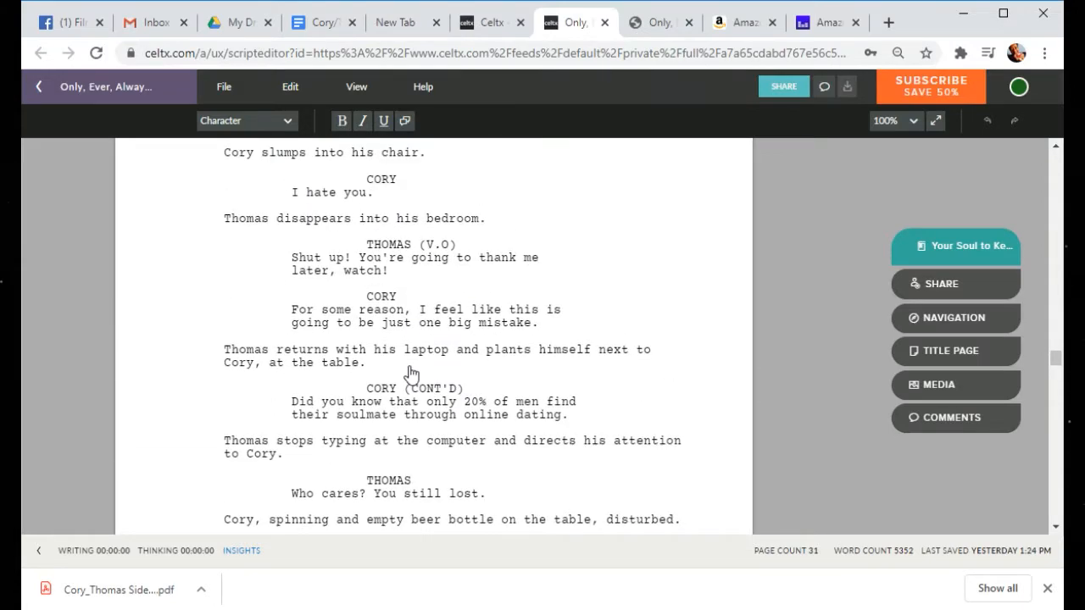
pyautogui.scroll(10, 412, 373)
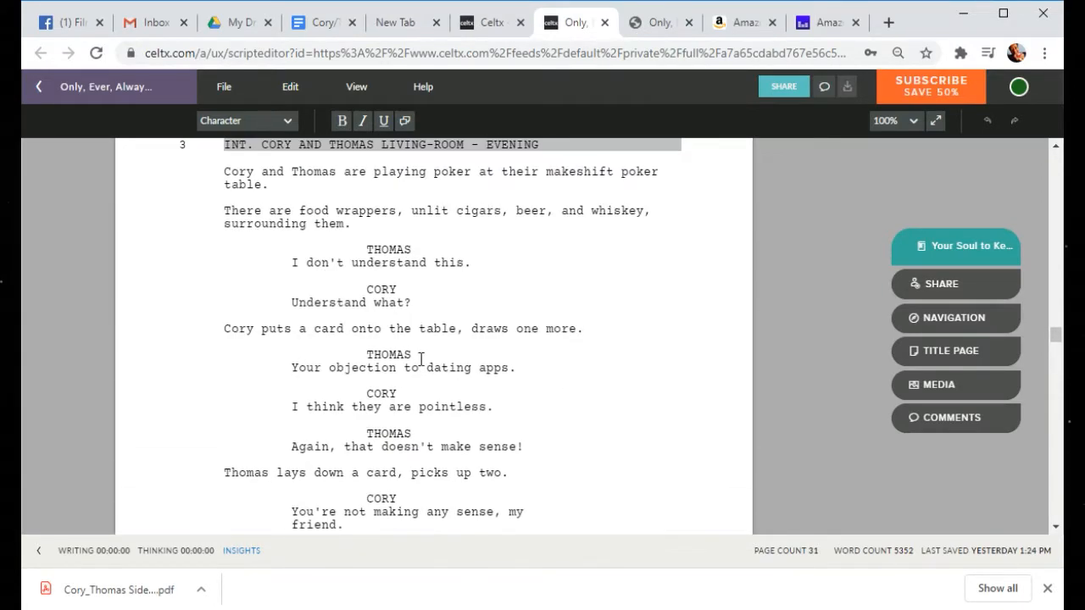
pyautogui.scroll(8, 420, 359)
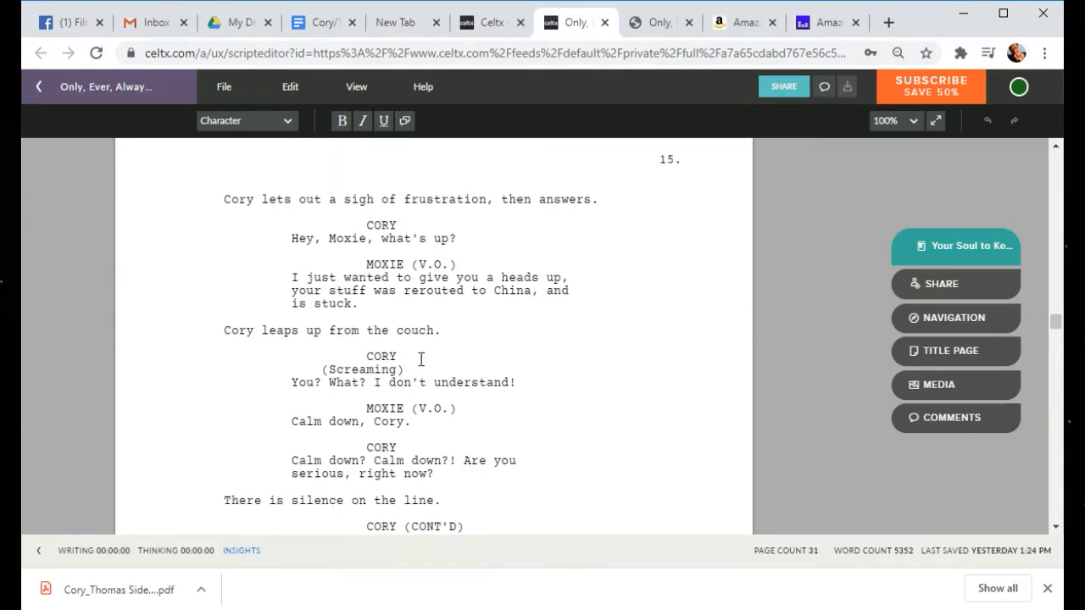
# Step: Look back from Moxie's call on page 15 over Cory and Thomas's sleep-talking scene on pages 13 and 14
pyautogui.scroll(2, 421, 359)
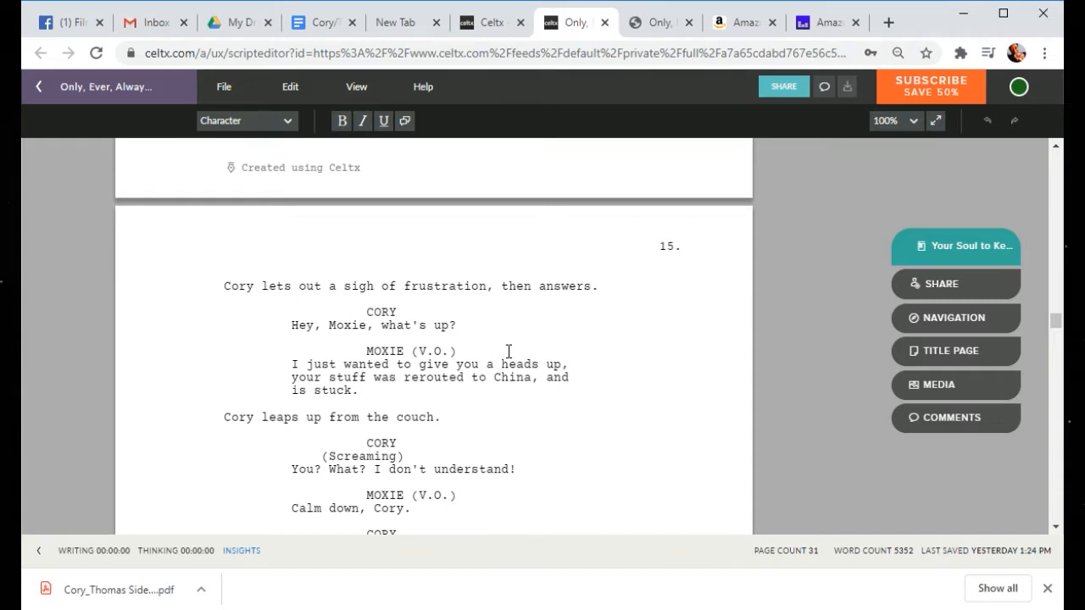
pyautogui.scroll(1, 509, 351)
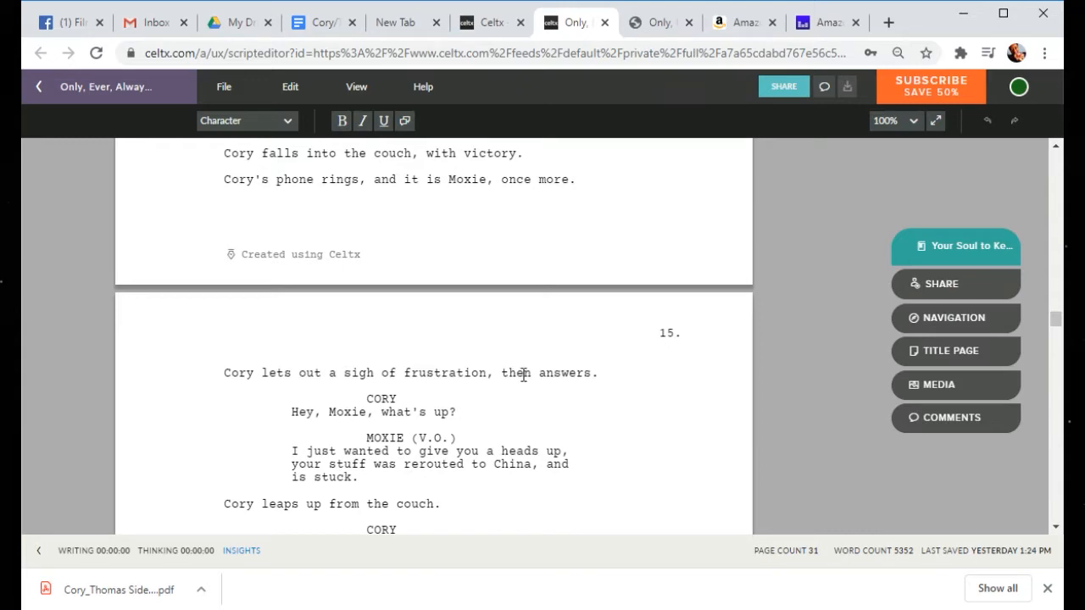
pyautogui.scroll(2, 542, 377)
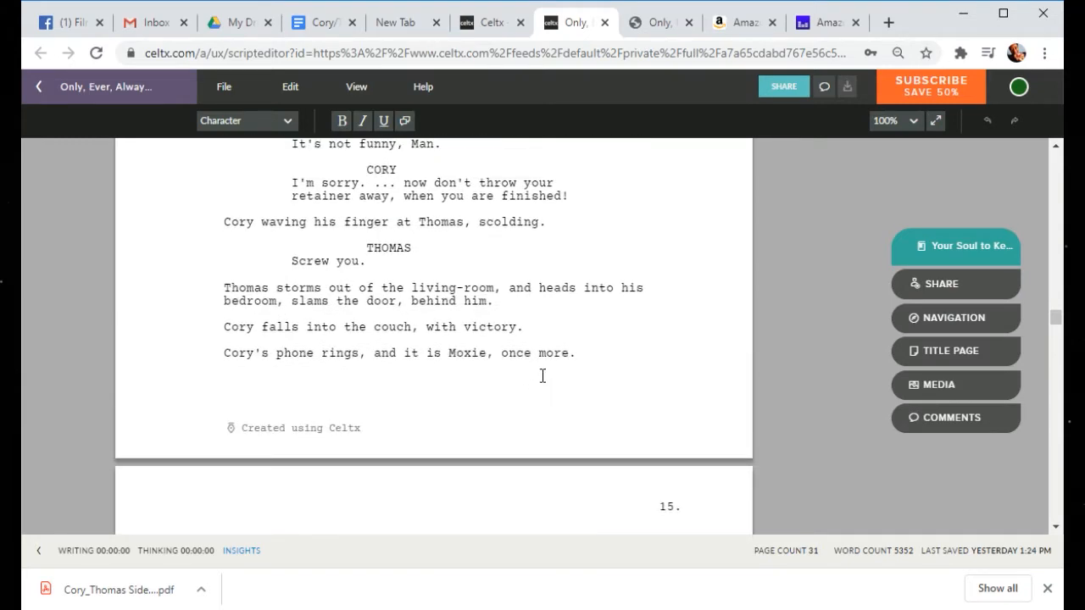
pyautogui.scroll(3, 543, 375)
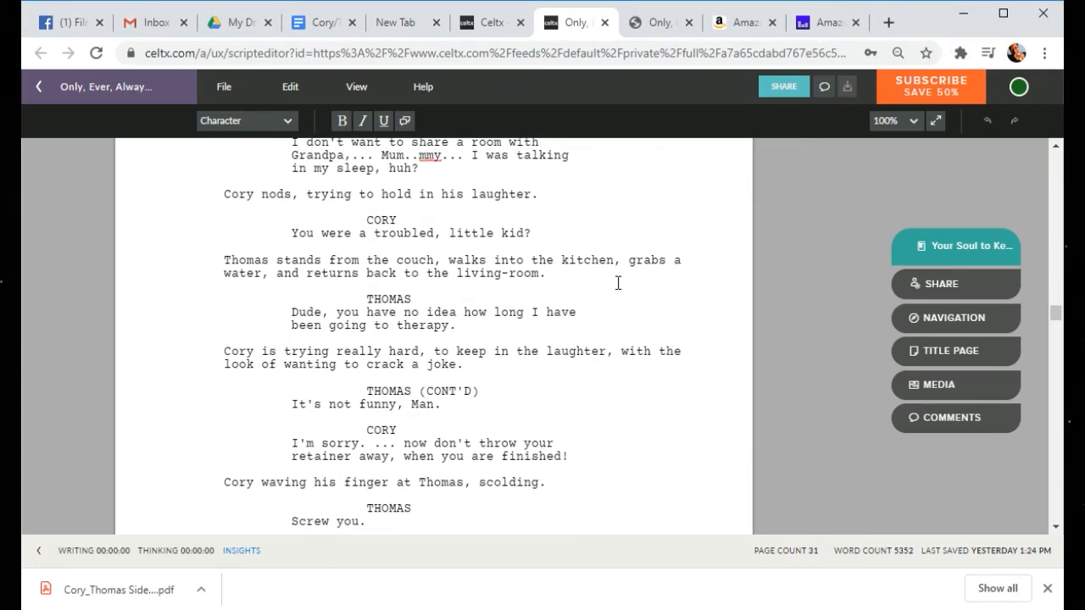
pyautogui.scroll(3, 618, 280)
pyautogui.scroll(2, 618, 280)
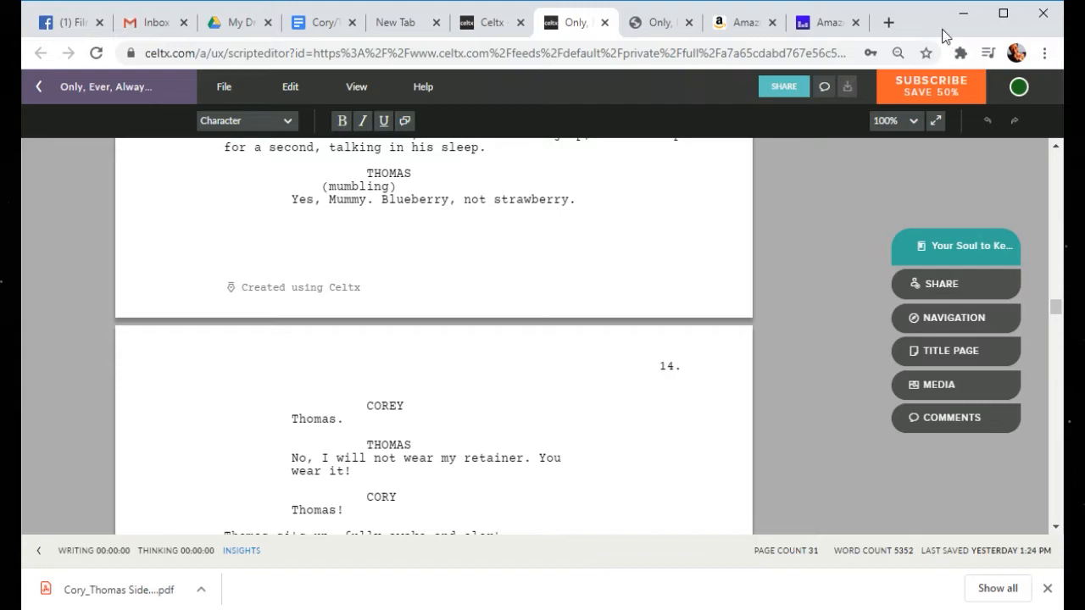
pyautogui.click(1003, 13)
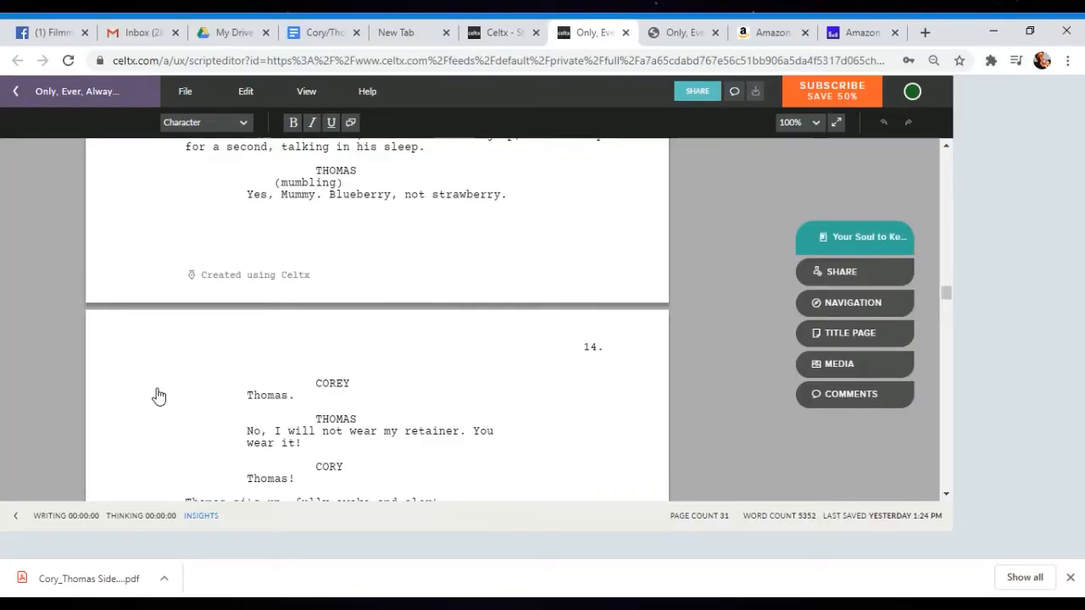
pyautogui.click(1030, 32)
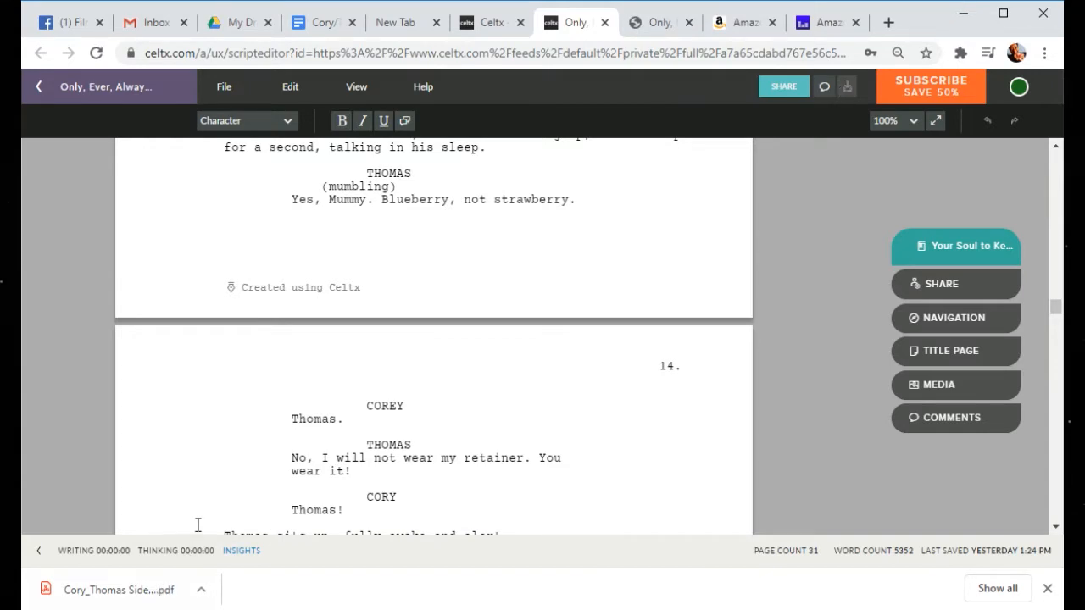
pyautogui.scroll(1, 266, 390)
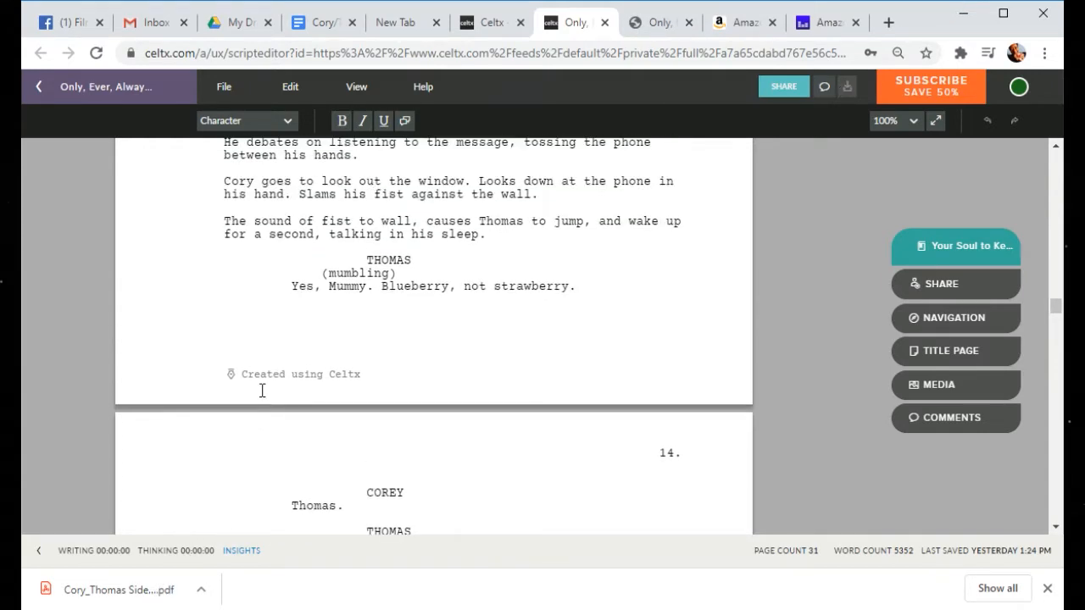
pyautogui.scroll(-3, 263, 390)
pyautogui.scroll(4, 261, 390)
pyautogui.scroll(2, 261, 391)
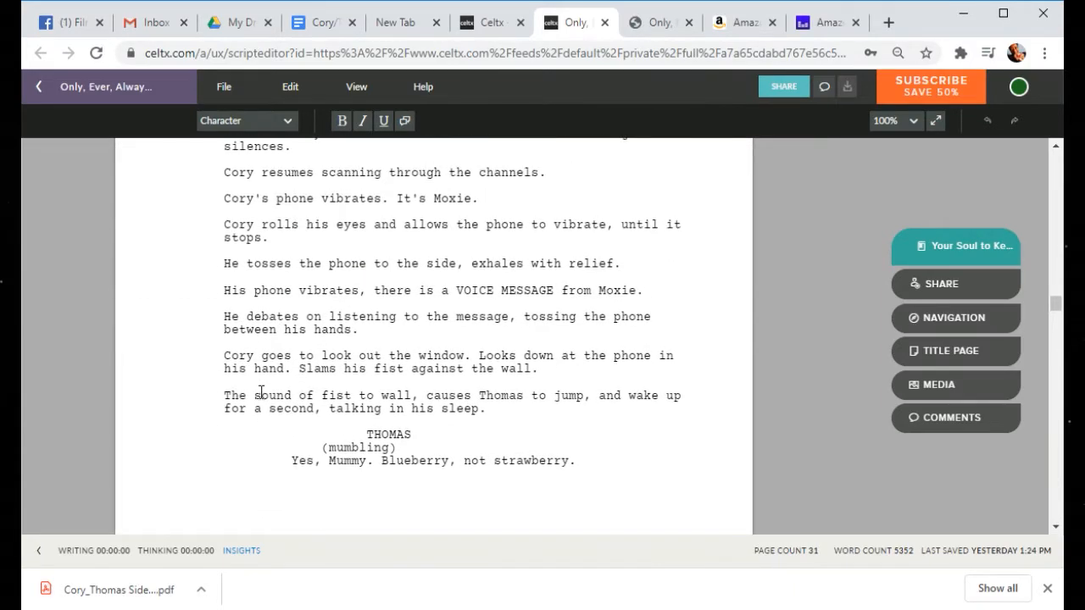
pyautogui.scroll(-5, 267, 393)
# Step: Skim back through the script from the push-up contest to the start of Cory's earlier phone call with Moxie before page 5
pyautogui.scroll(12, 289, 412)
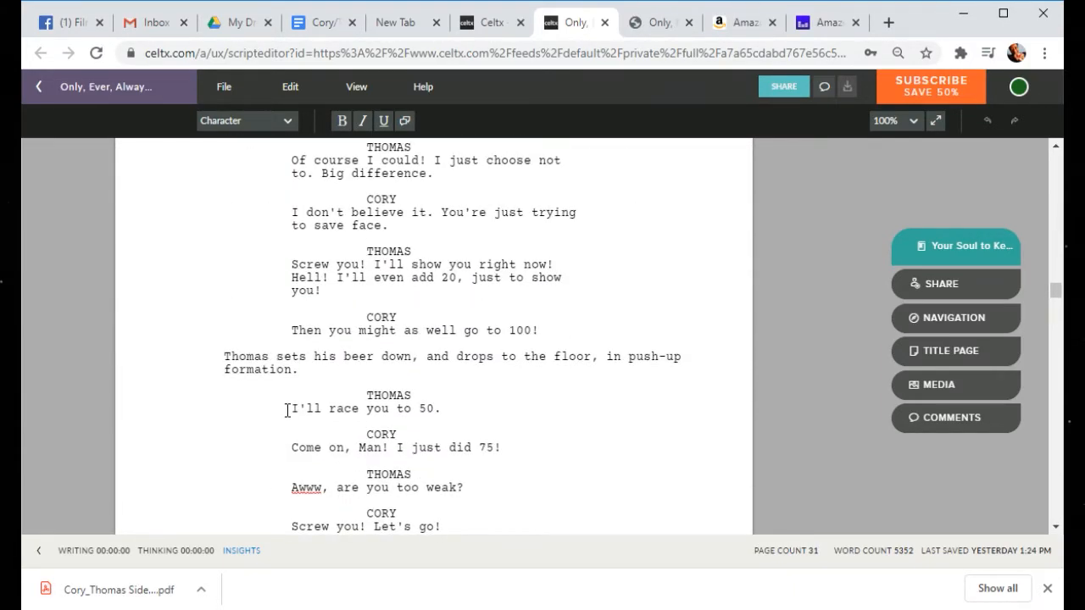
pyautogui.scroll(10, 288, 411)
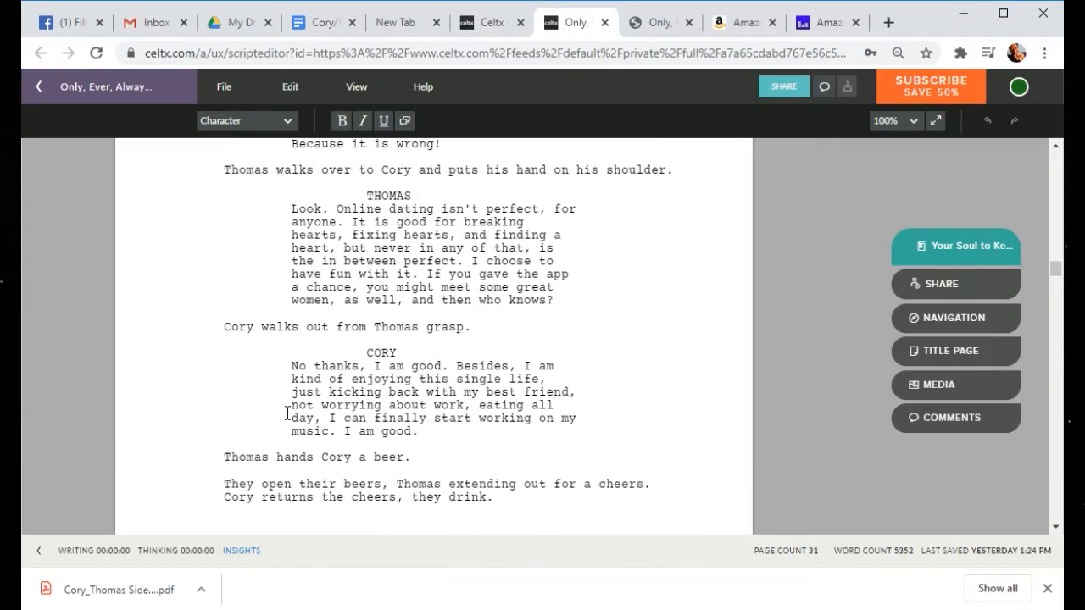
pyautogui.scroll(10, 288, 413)
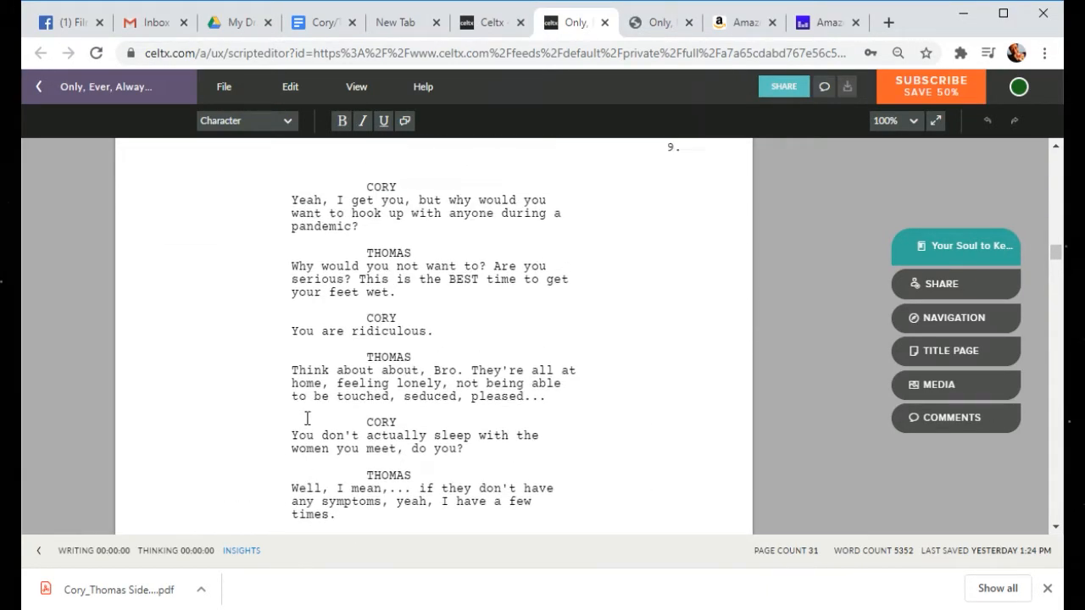
pyautogui.scroll(15, 319, 414)
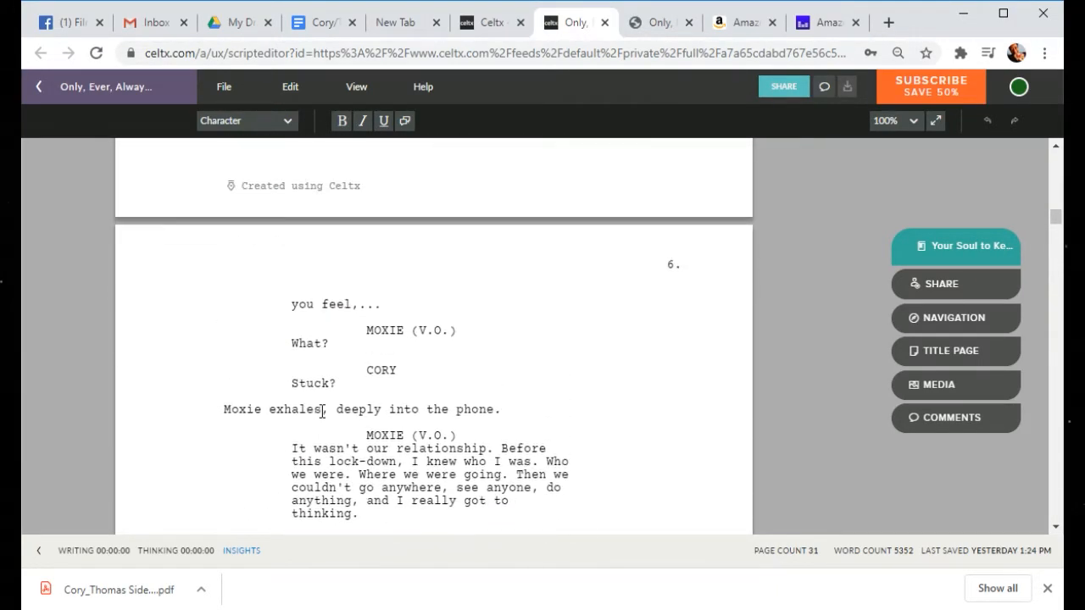
pyautogui.scroll(10, 319, 398)
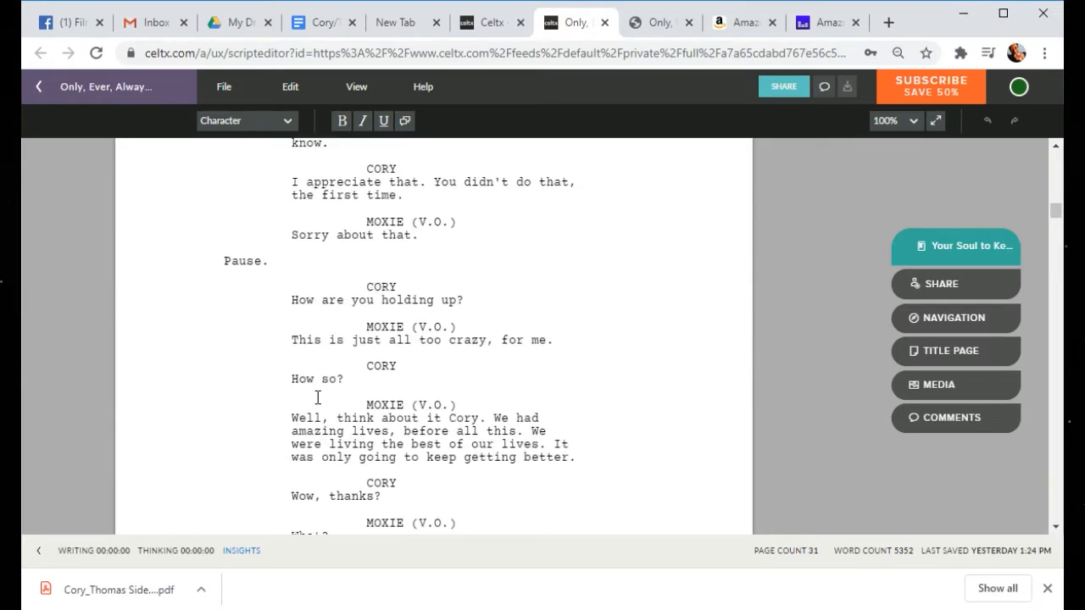
pyautogui.scroll(5, 317, 397)
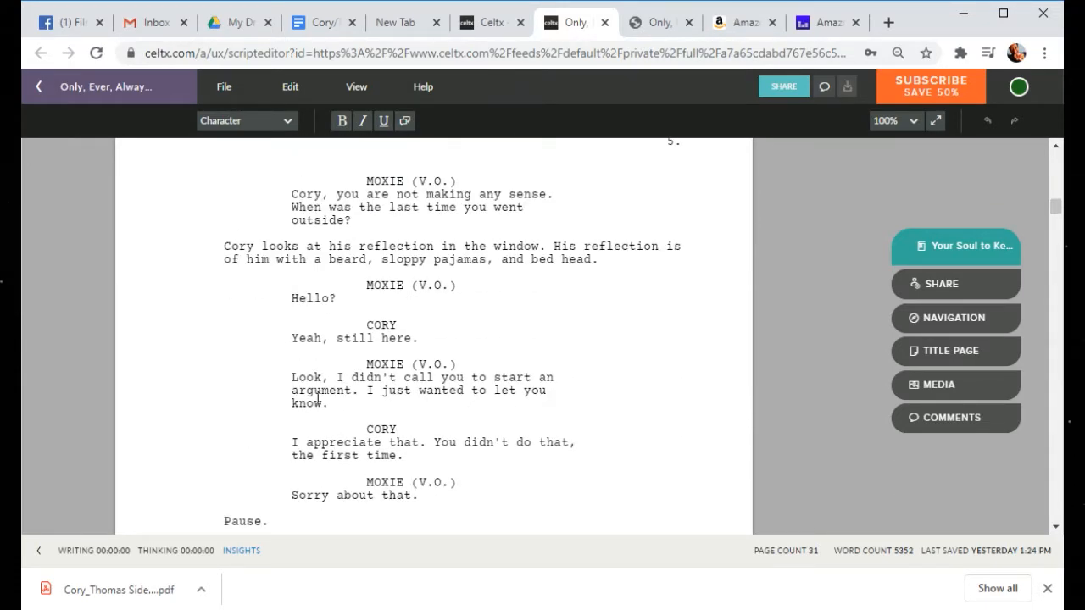
pyautogui.scroll(10, 318, 398)
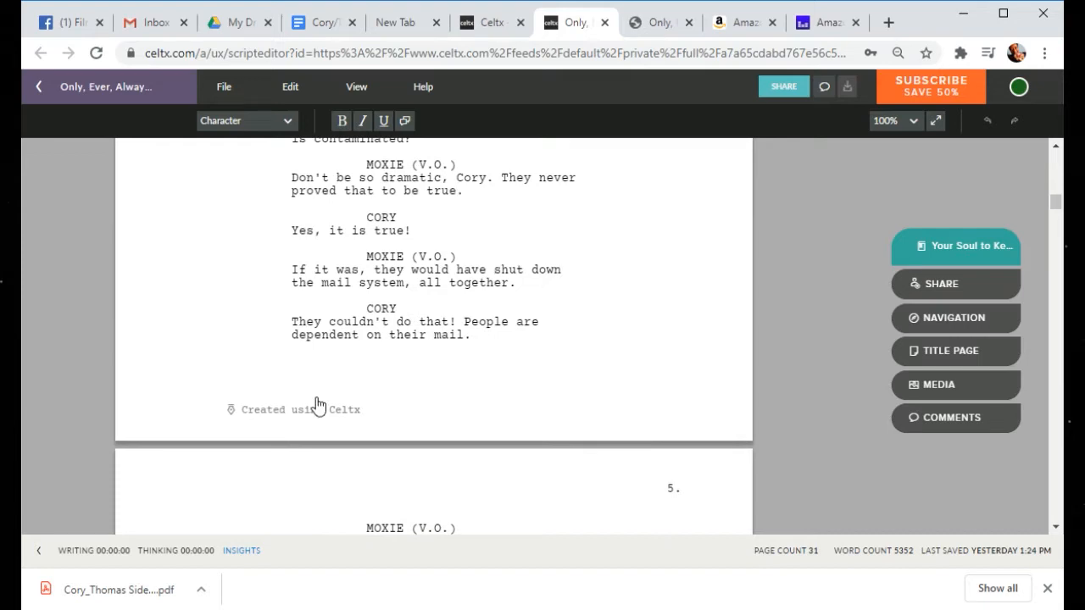
pyautogui.scroll(2, 319, 402)
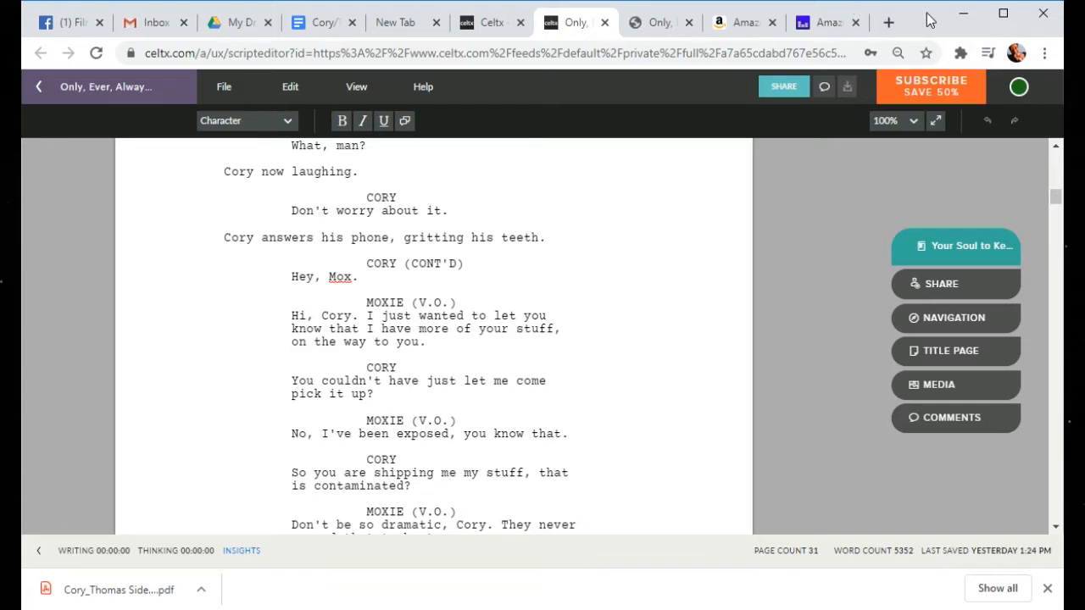
pyautogui.click(1003, 13)
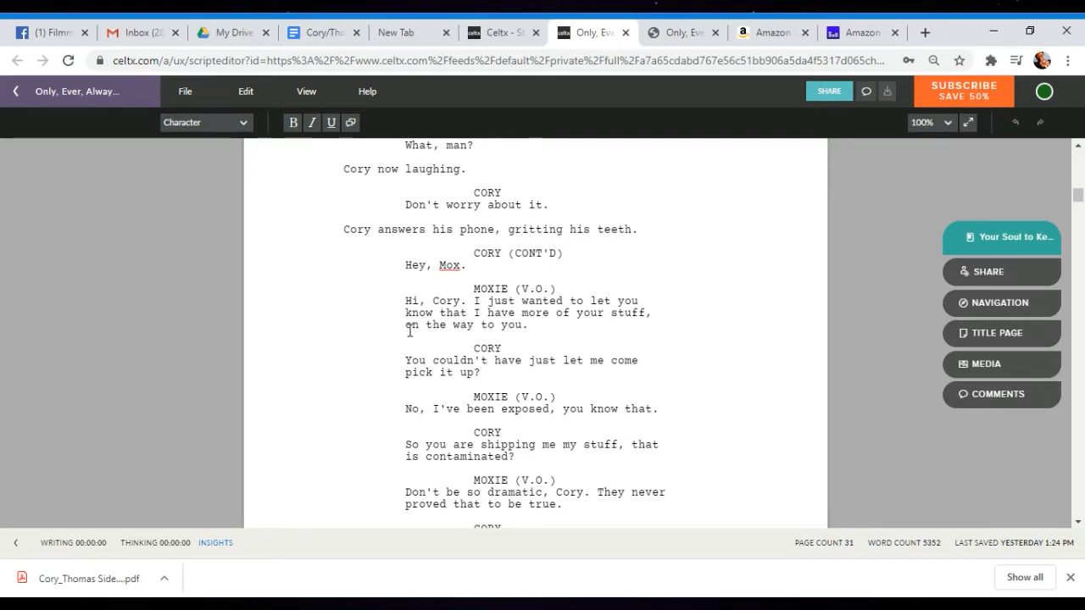
pyautogui.scroll(-1, 408, 327)
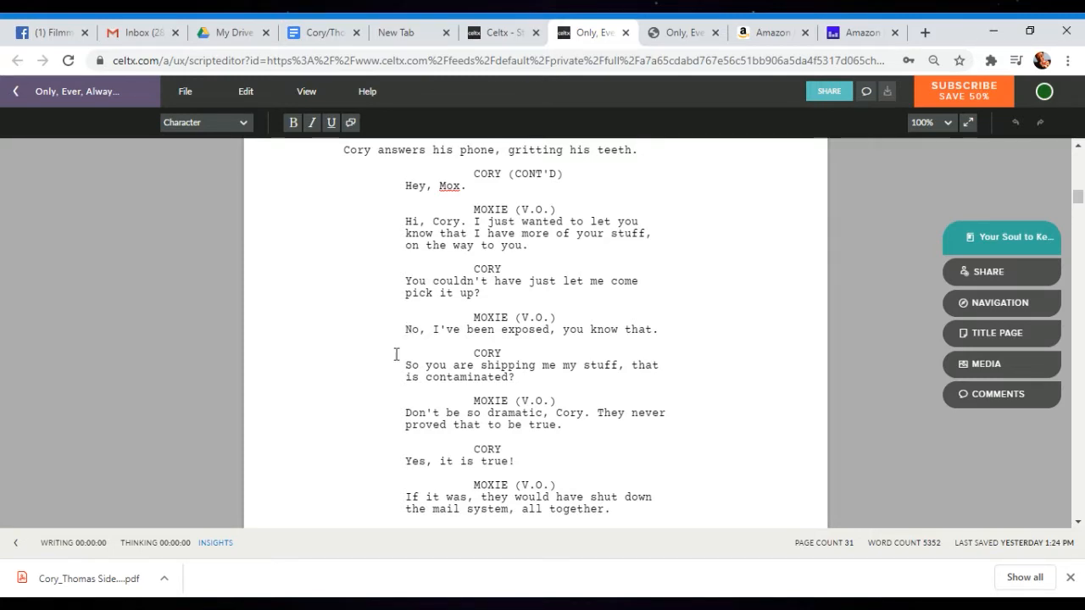
pyautogui.scroll(-2, 378, 359)
pyautogui.scroll(-4, 377, 349)
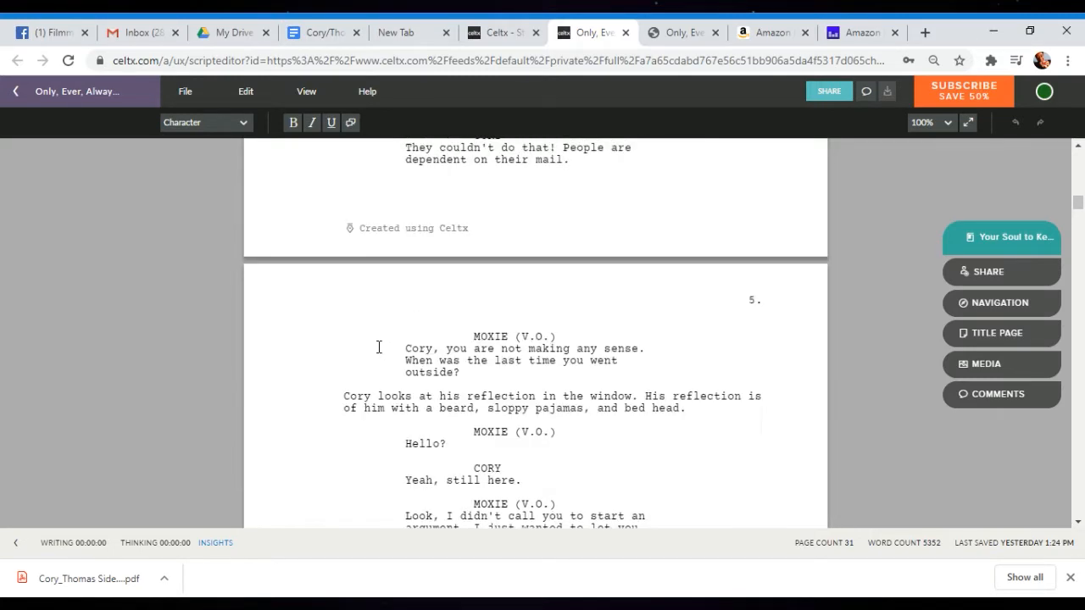
pyautogui.scroll(-2, 531, 401)
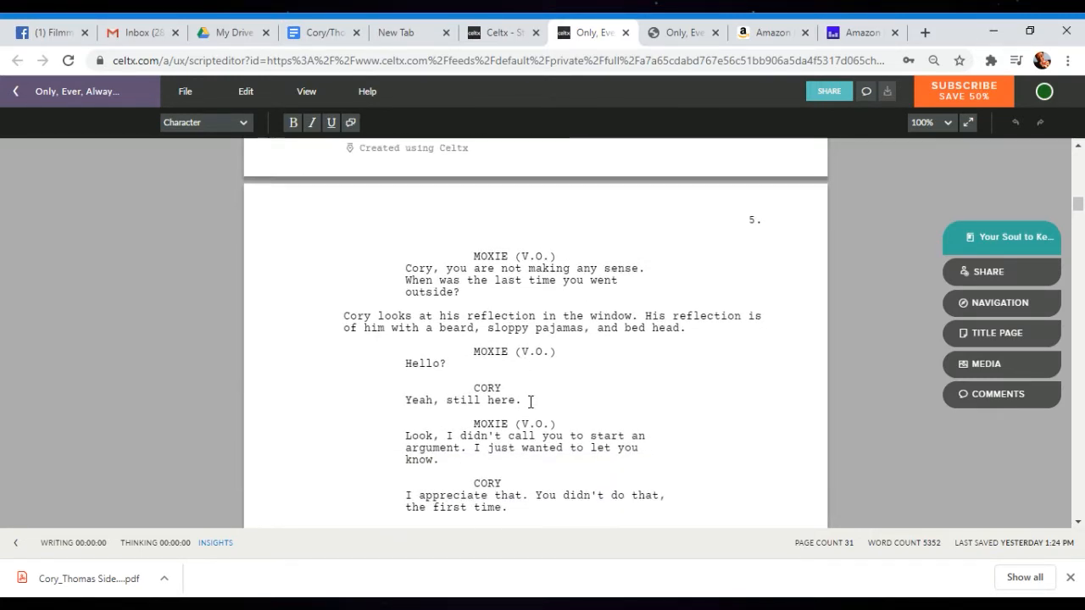
pyautogui.scroll(5, 530, 401)
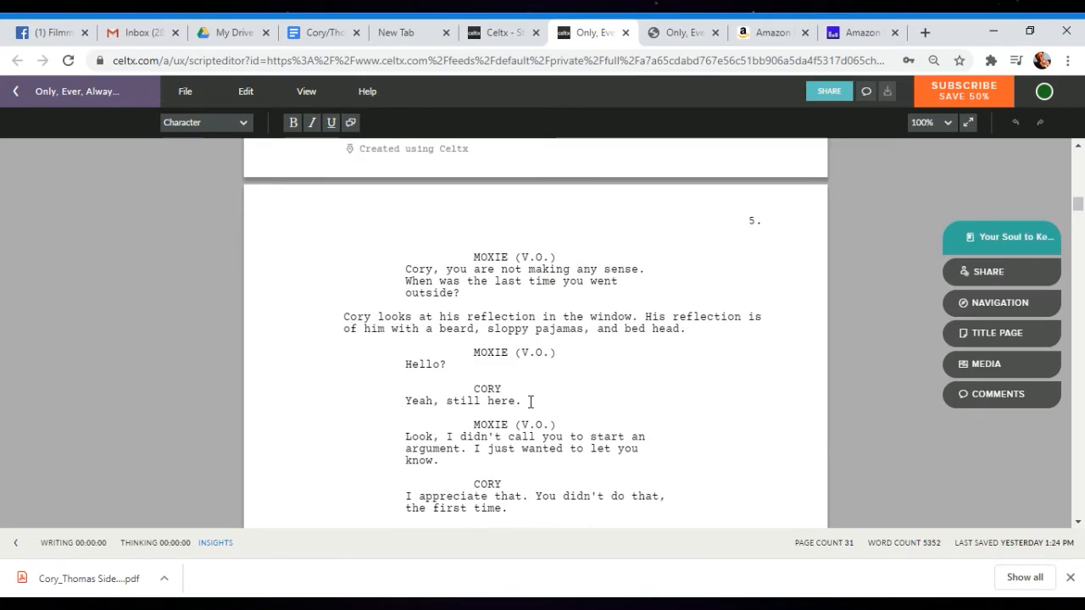
pyautogui.scroll(3, 531, 402)
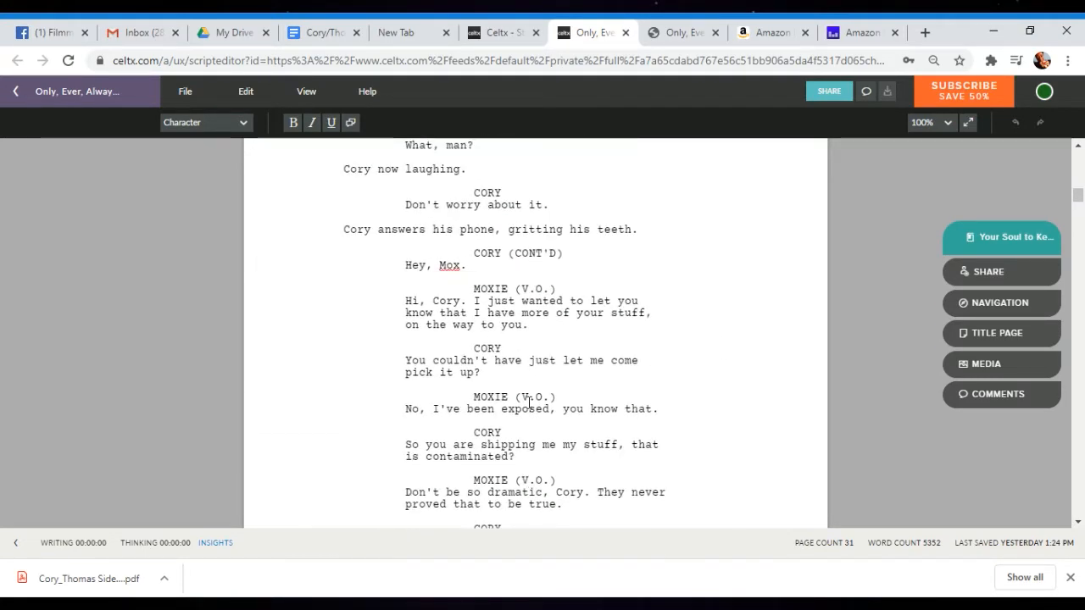
pyautogui.scroll(-4, 529, 403)
pyautogui.scroll(-3, 547, 501)
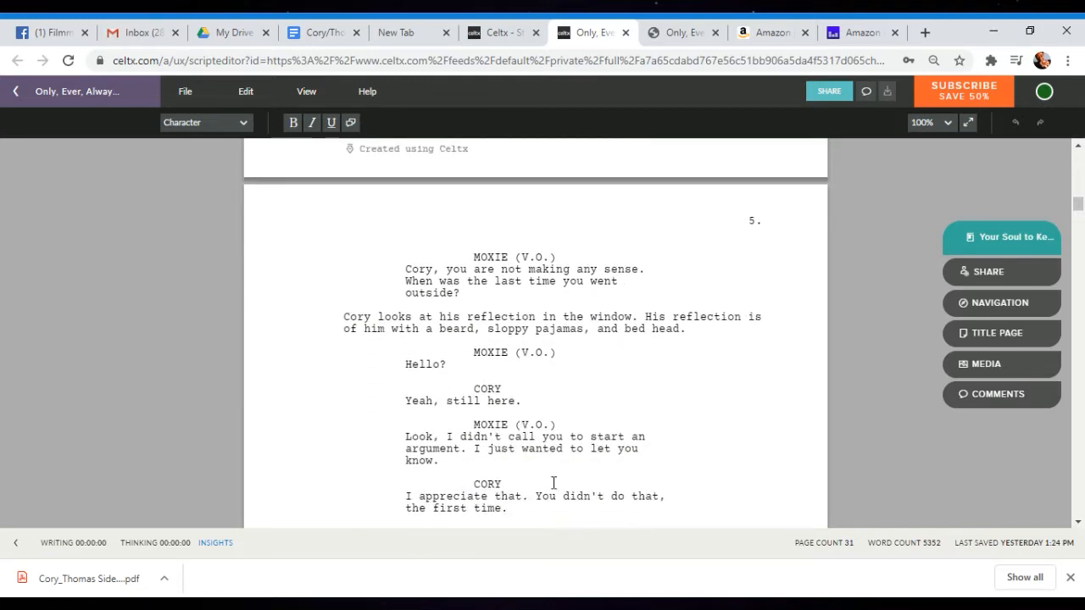
pyautogui.scroll(-2, 518, 439)
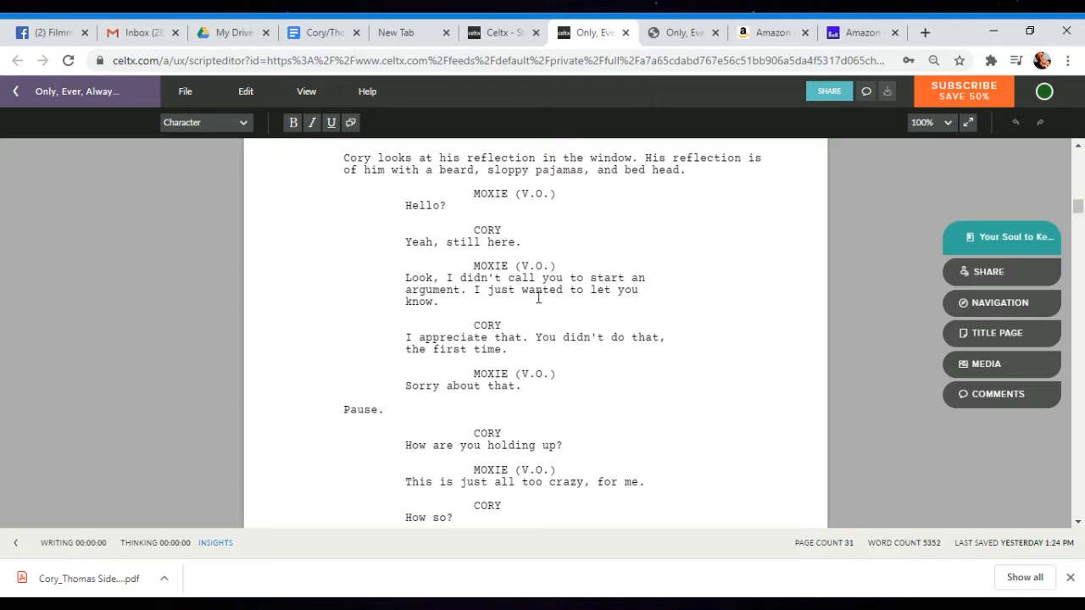
pyautogui.scroll(-2, 500, 342)
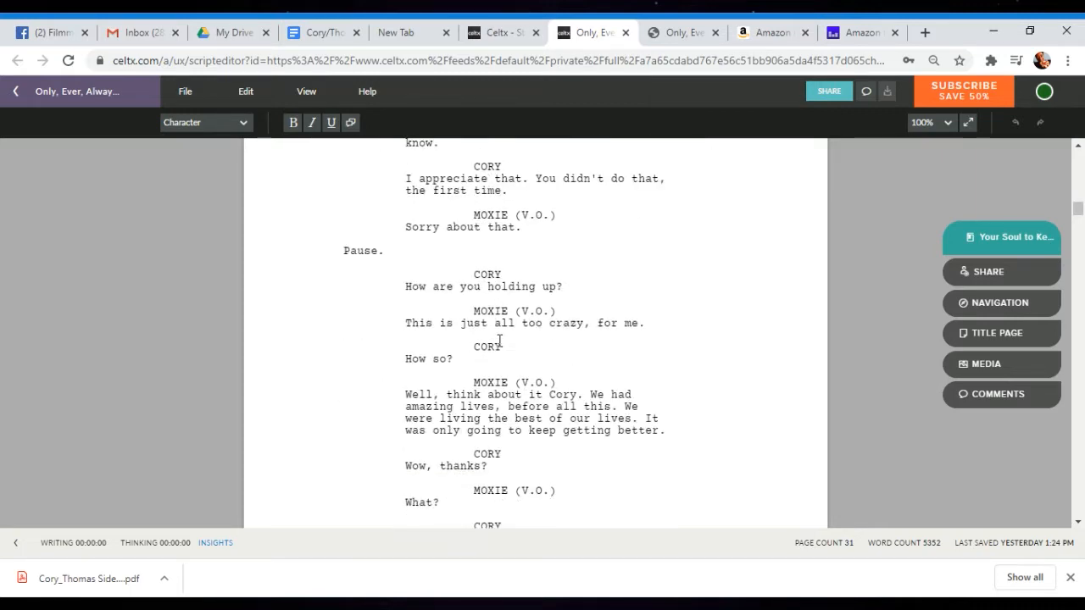
pyautogui.scroll(-1, 500, 341)
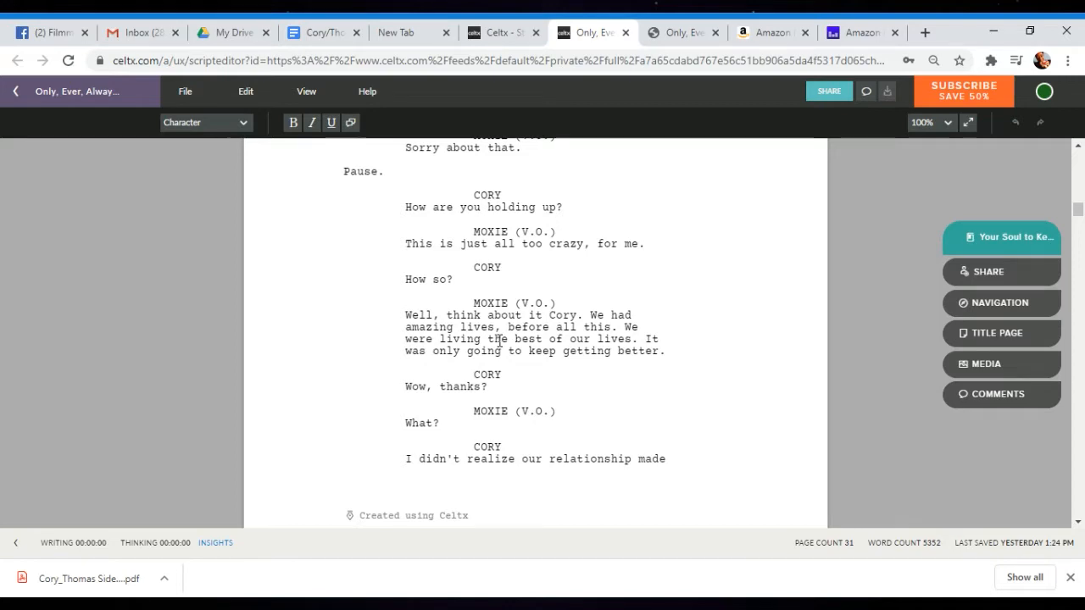
pyautogui.scroll(2, 513, 339)
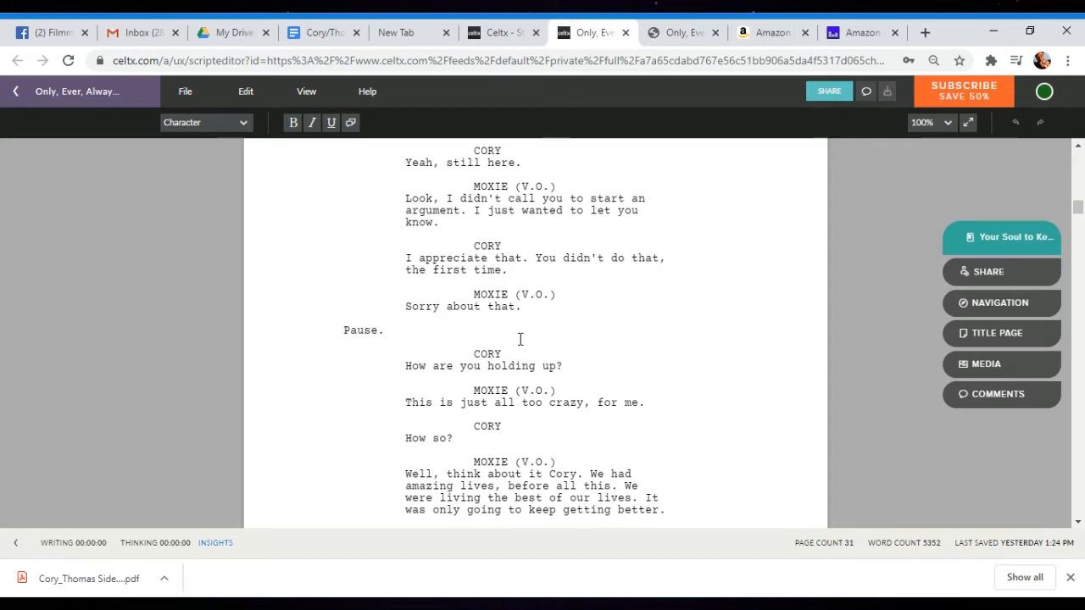
pyautogui.scroll(-2, 521, 339)
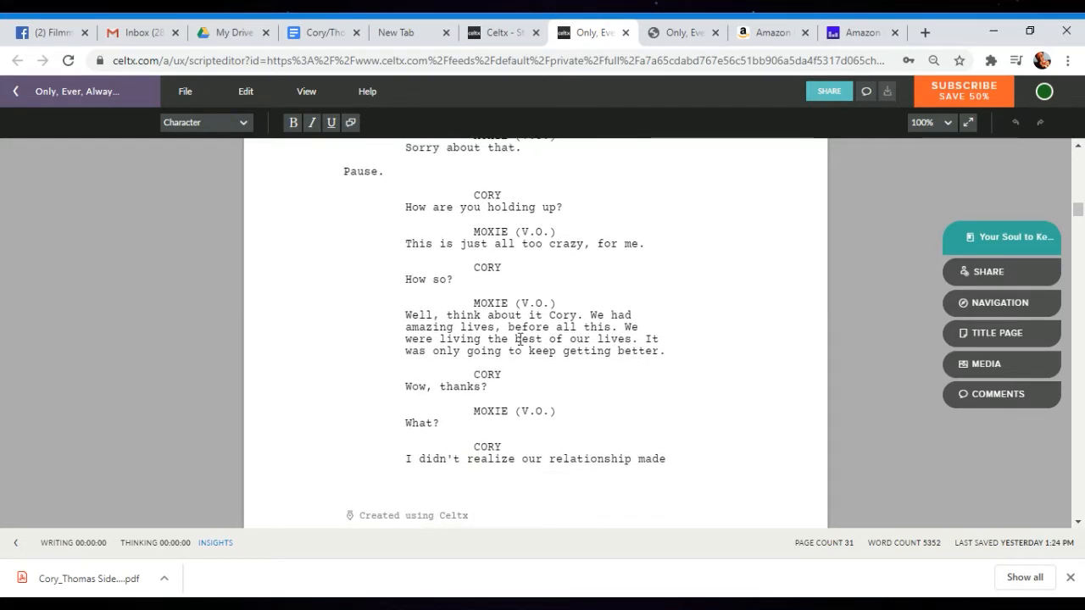
pyautogui.scroll(-2, 520, 339)
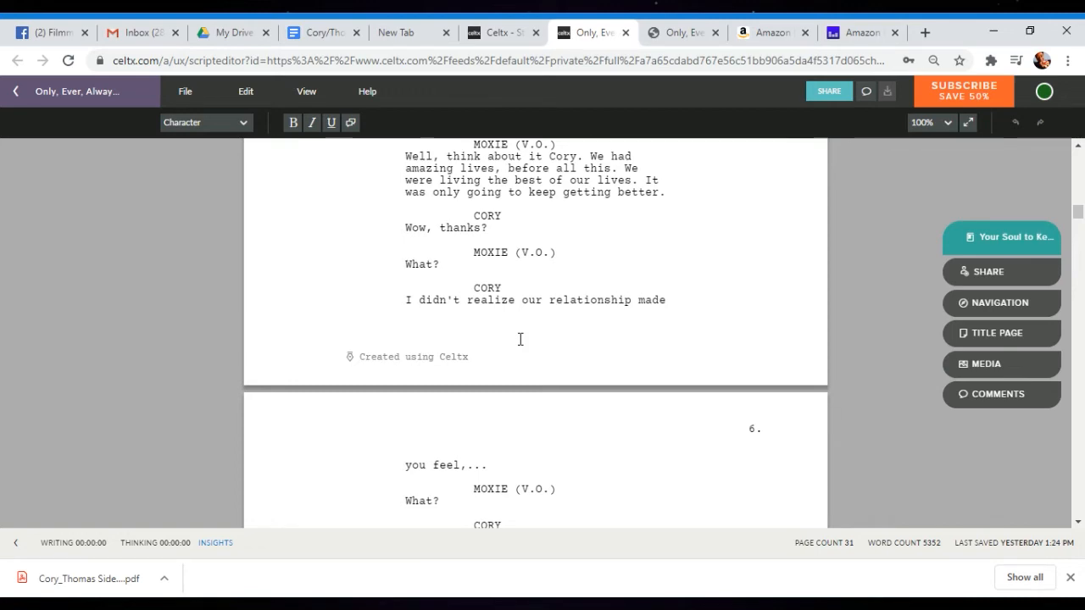
pyautogui.scroll(-2, 521, 339)
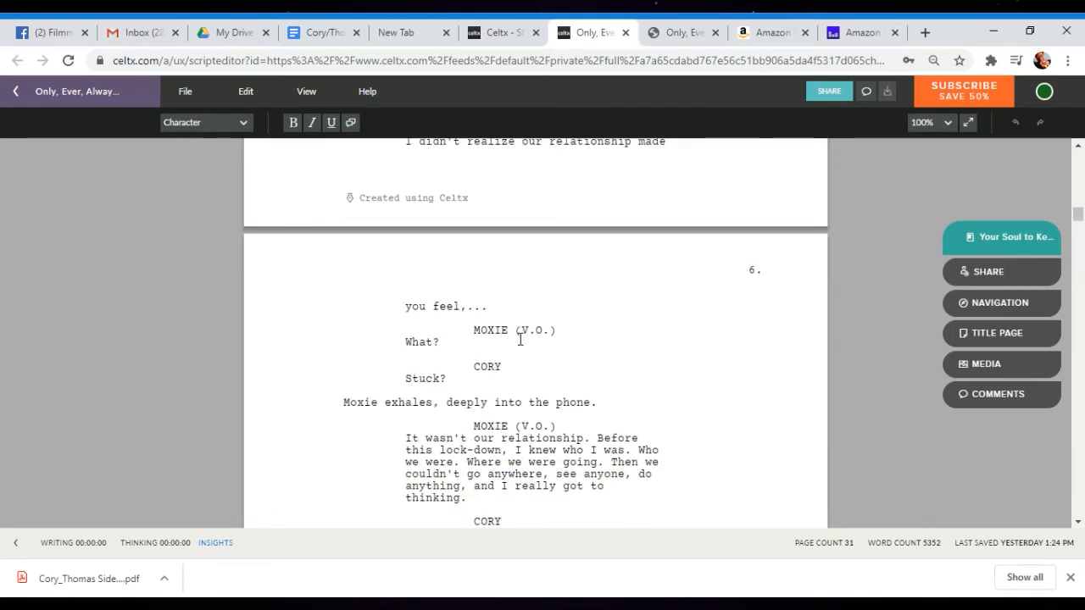
pyautogui.scroll(-3, 520, 339)
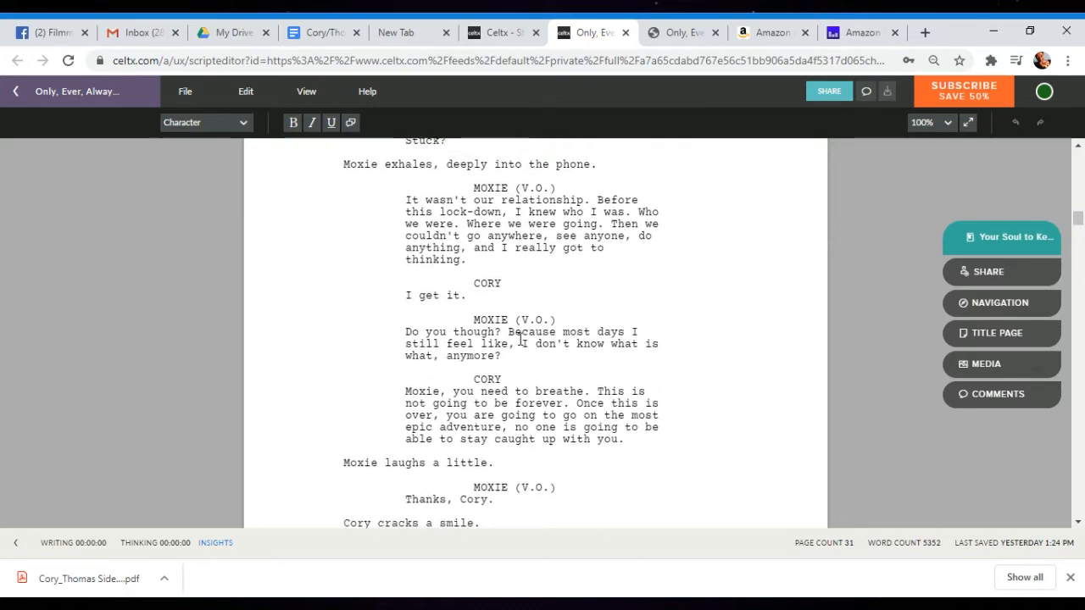
pyautogui.scroll(-6, 521, 339)
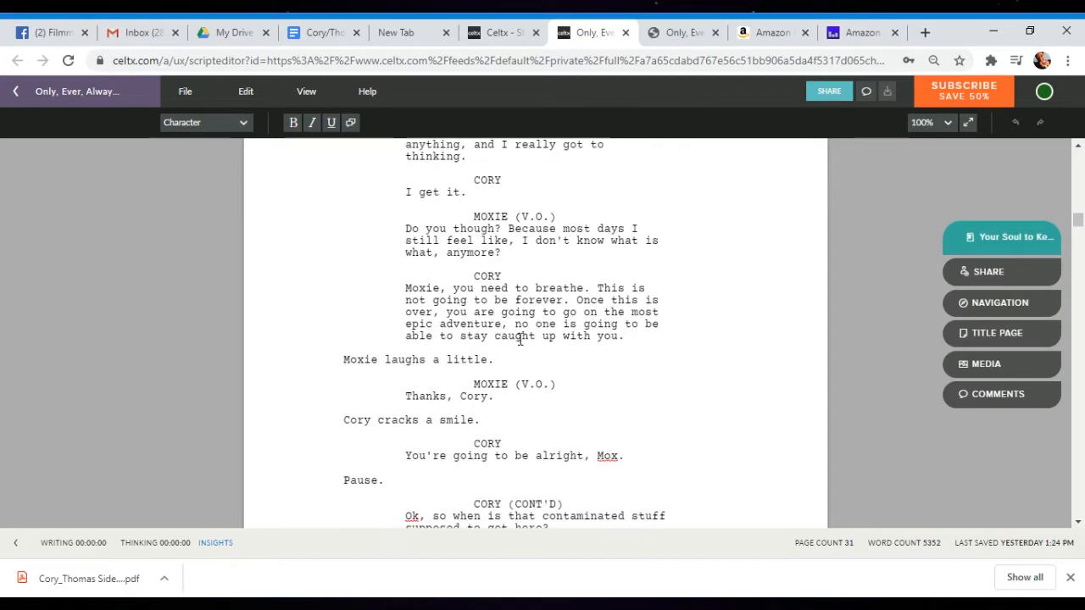
pyautogui.scroll(-1, 520, 339)
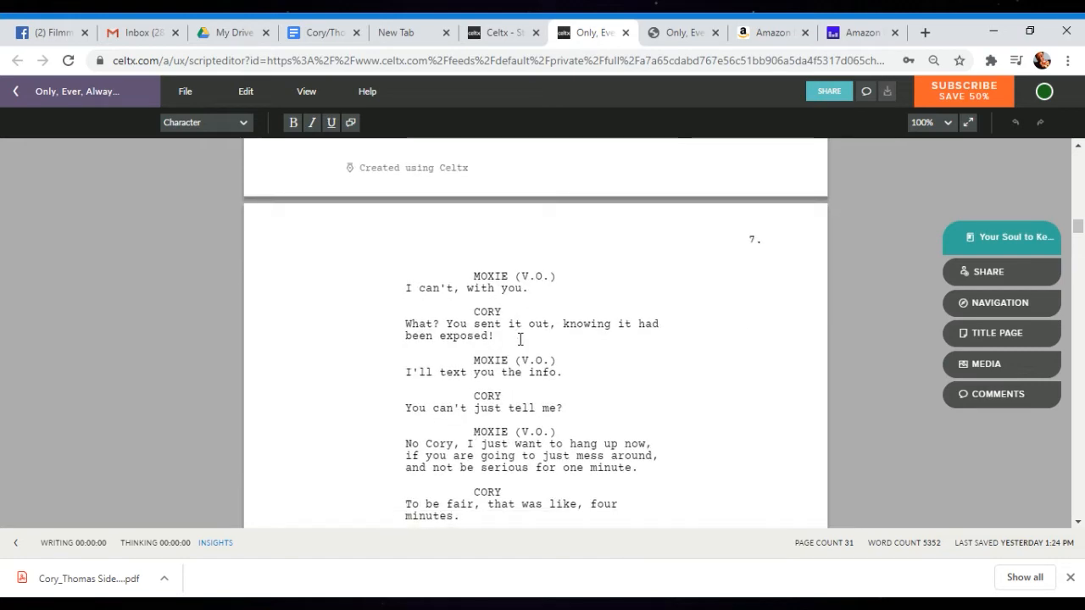
pyautogui.scroll(-2, 521, 339)
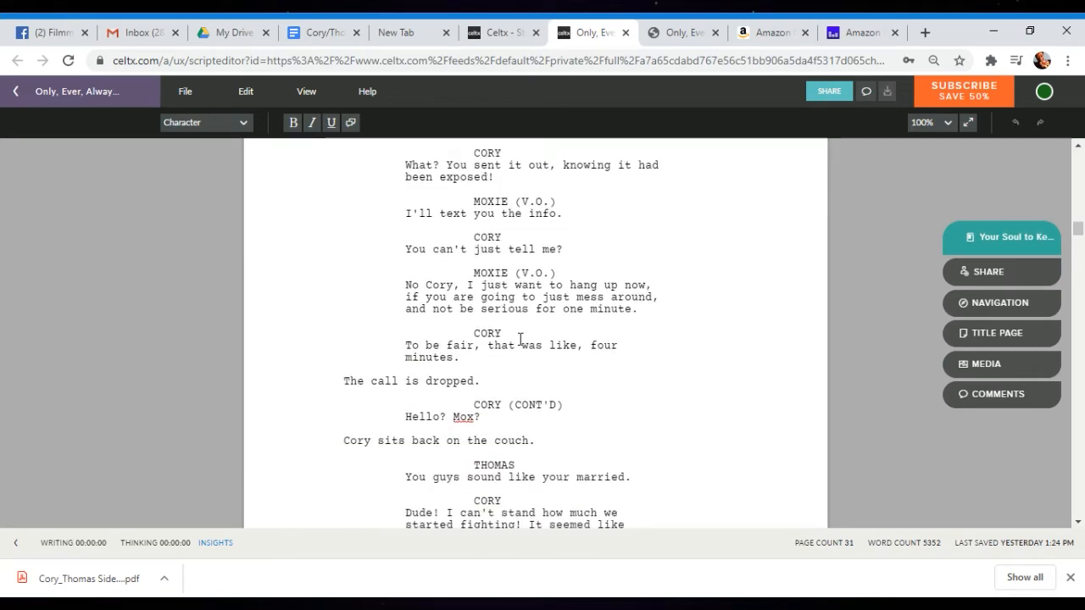
# Step: Skim the script from the dropped call on page 7 to Cory and Moxie's second phone call on page 15
pyautogui.scroll(-3, 520, 339)
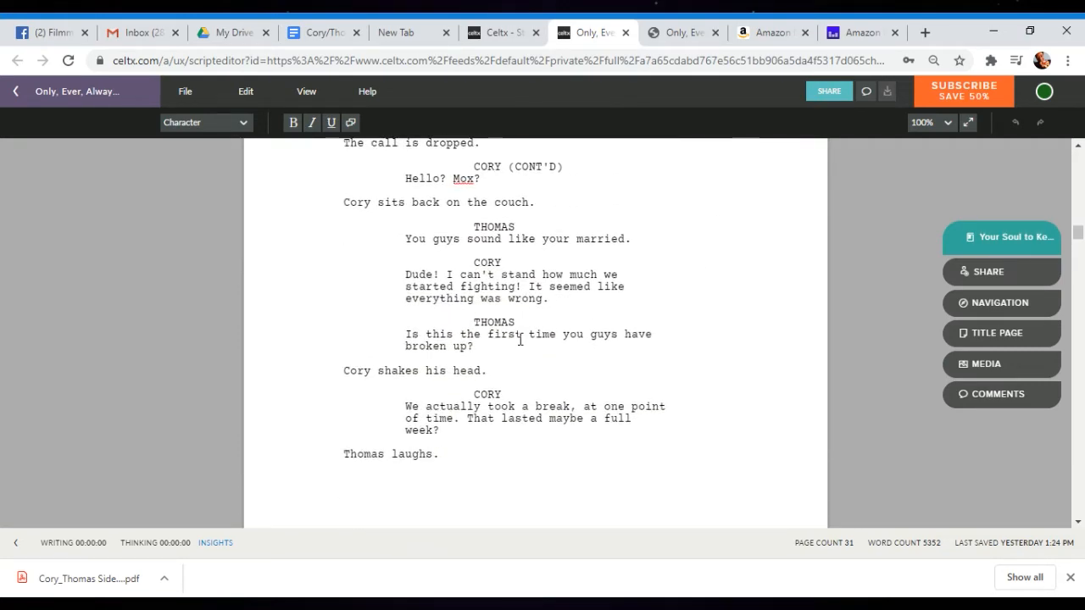
pyautogui.scroll(-11, 520, 339)
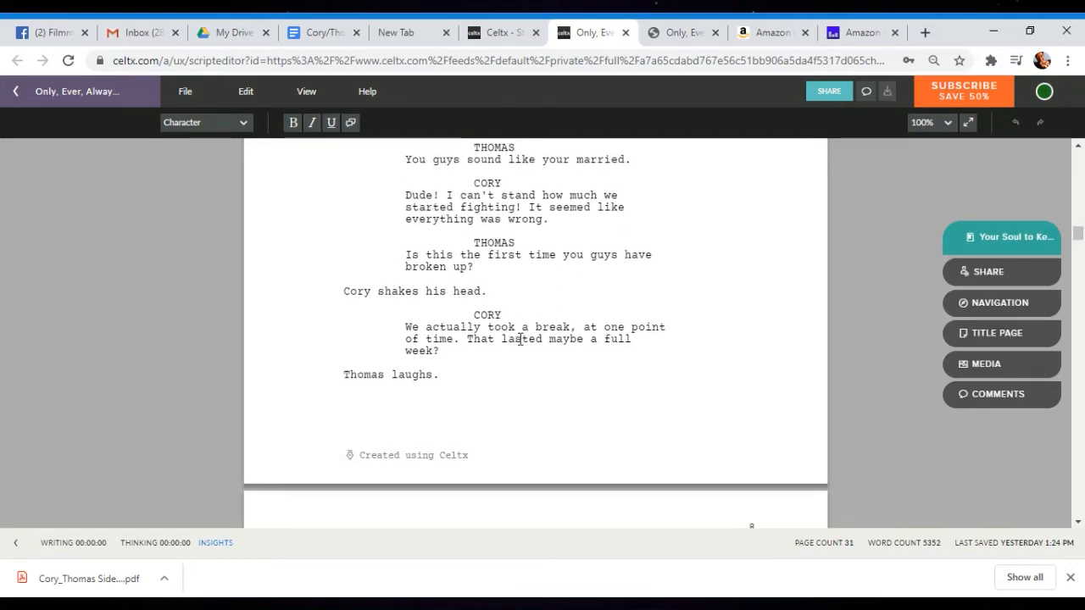
pyautogui.scroll(-15, 520, 337)
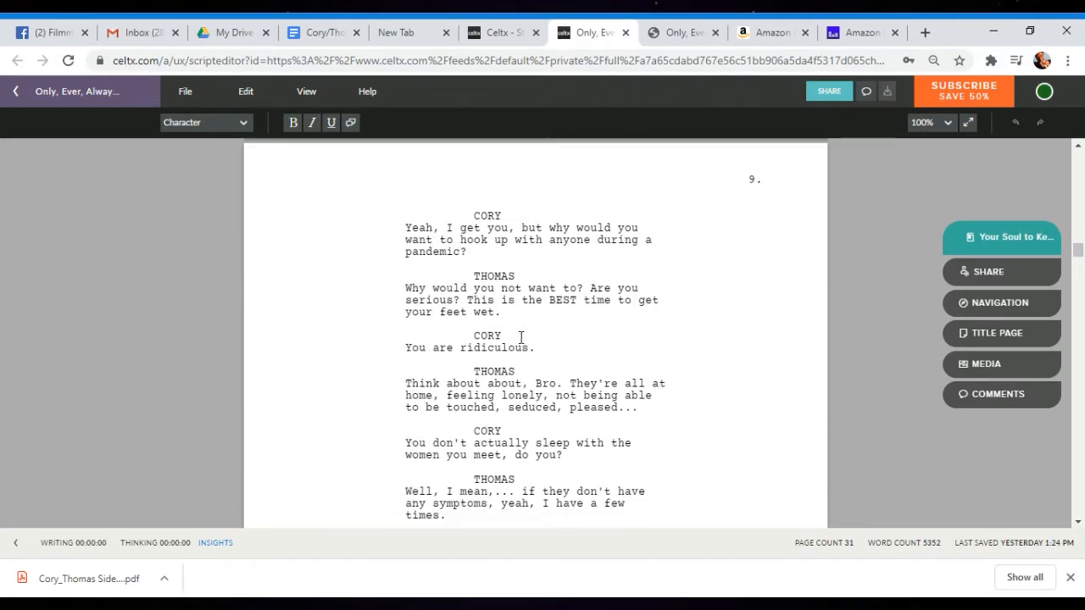
pyautogui.scroll(-10, 517, 337)
pyautogui.scroll(-6, 518, 337)
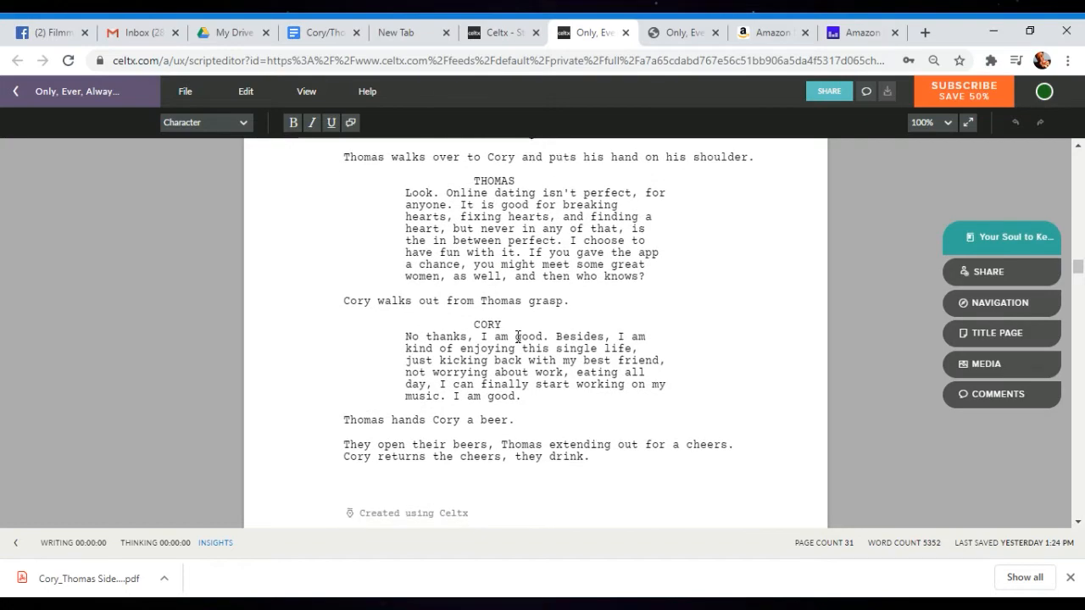
pyautogui.scroll(-12, 518, 335)
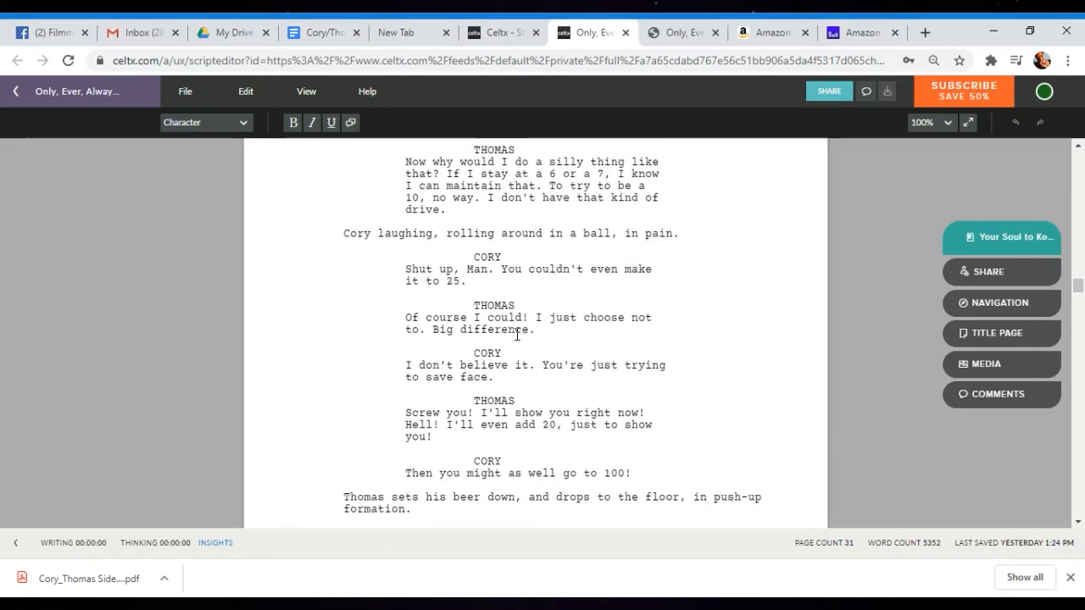
pyautogui.scroll(-15, 518, 336)
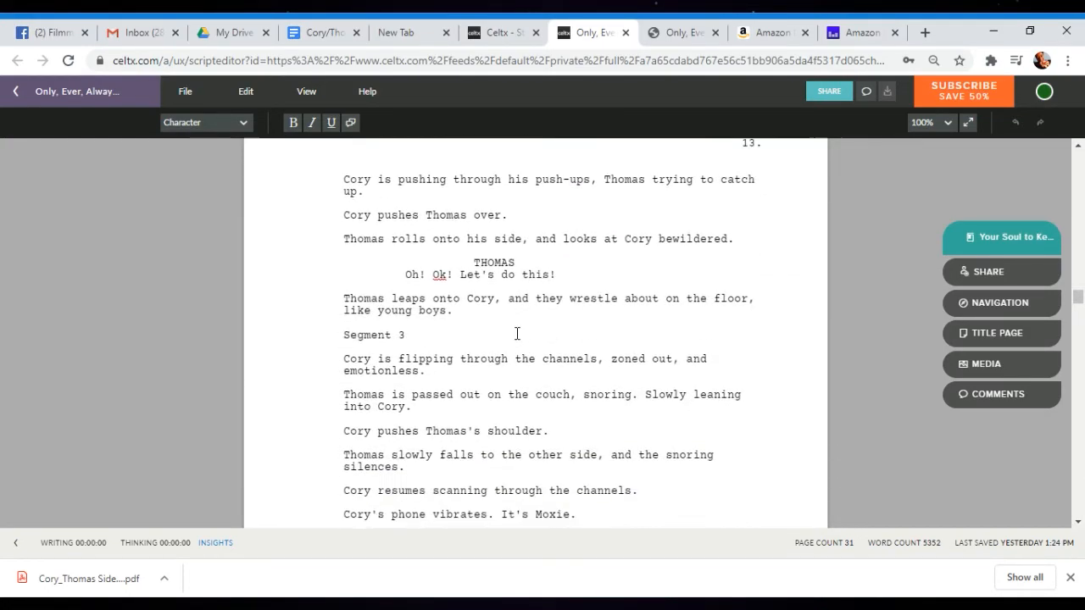
pyautogui.scroll(-15, 517, 333)
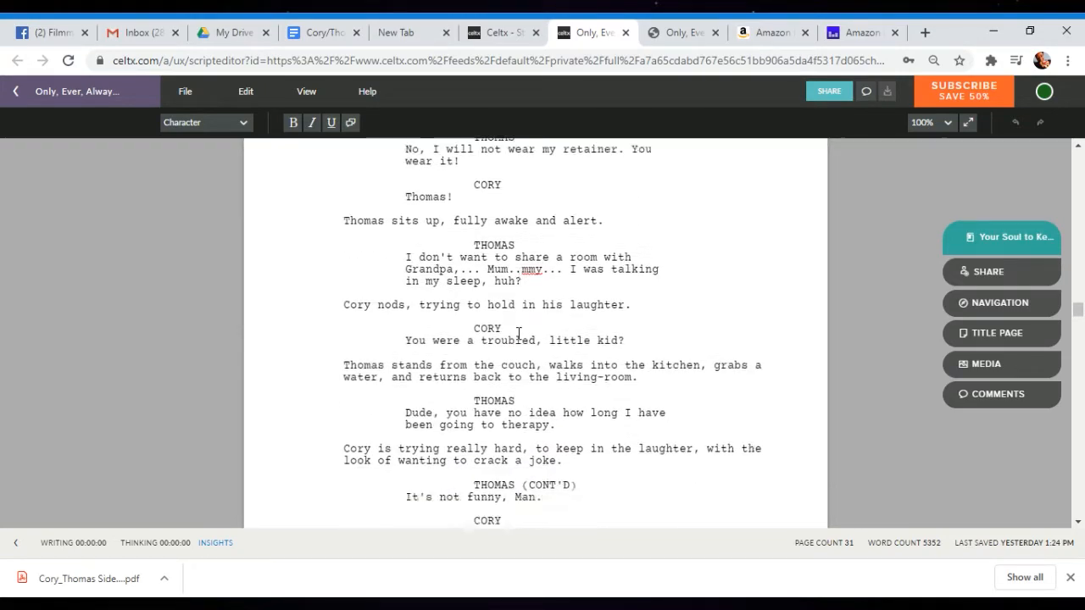
pyautogui.scroll(-8, 518, 333)
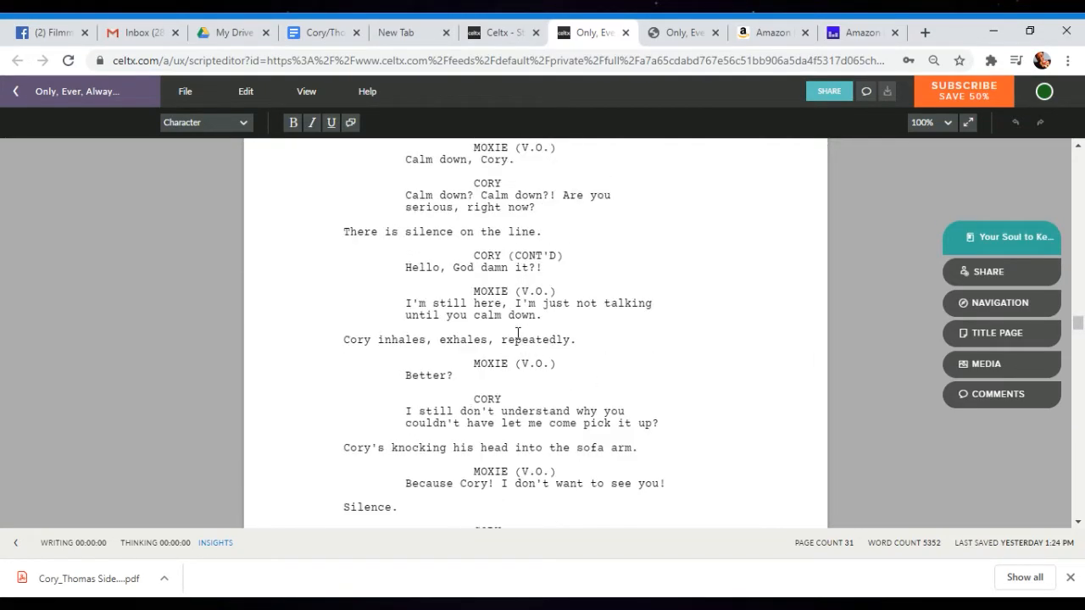
pyautogui.scroll(7, 517, 334)
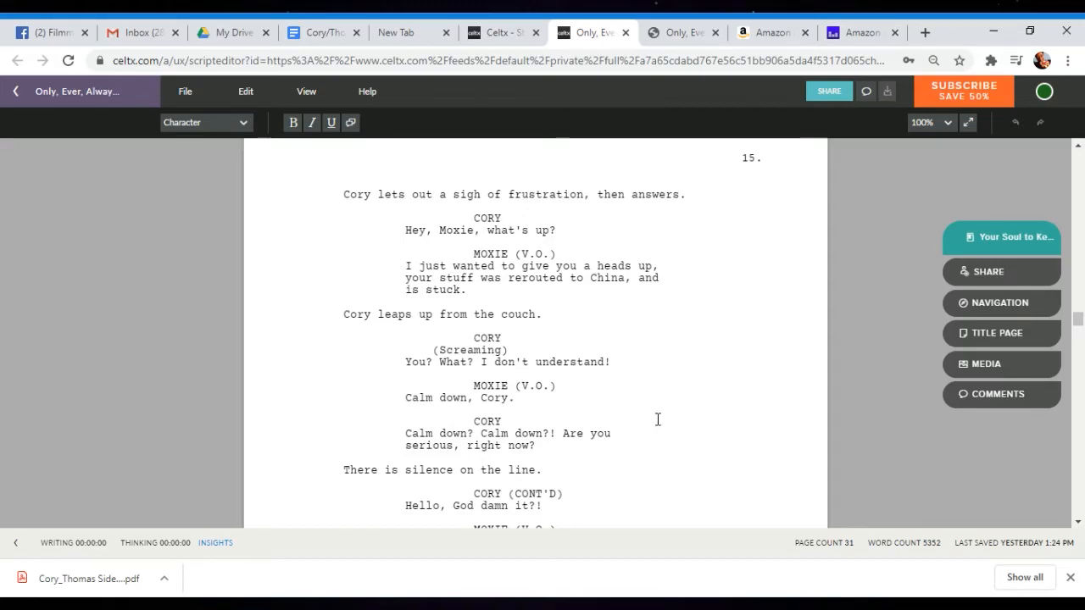
pyautogui.scroll(3, 636, 414)
pyautogui.scroll(-3, 647, 417)
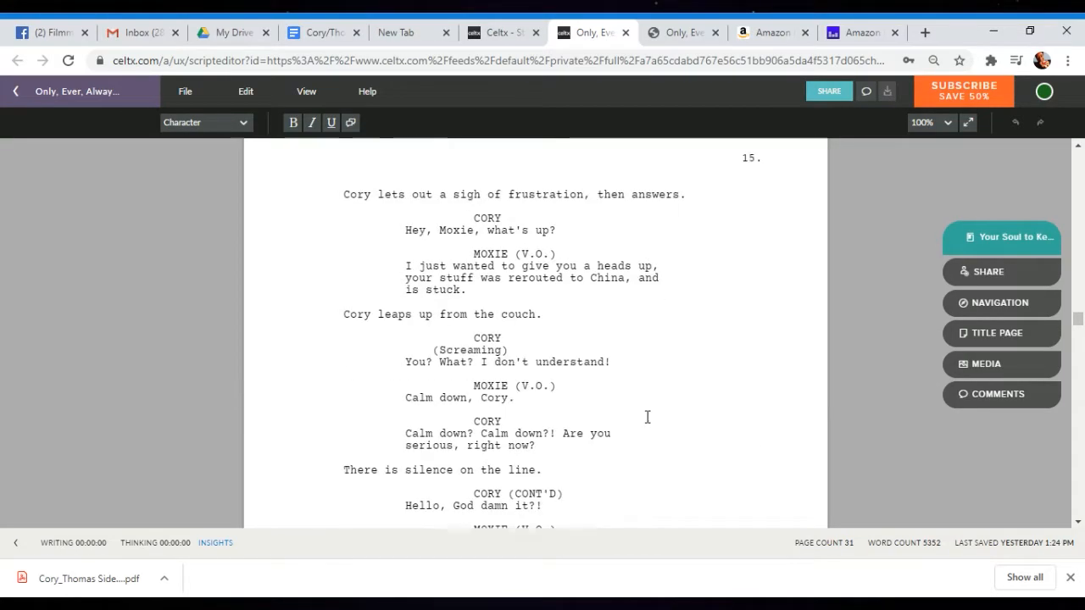
# Step: Look through the scenes from the end of the poker bet on page 17 to Thomas showing Cory his dating-app messages
pyautogui.scroll(-20, 646, 417)
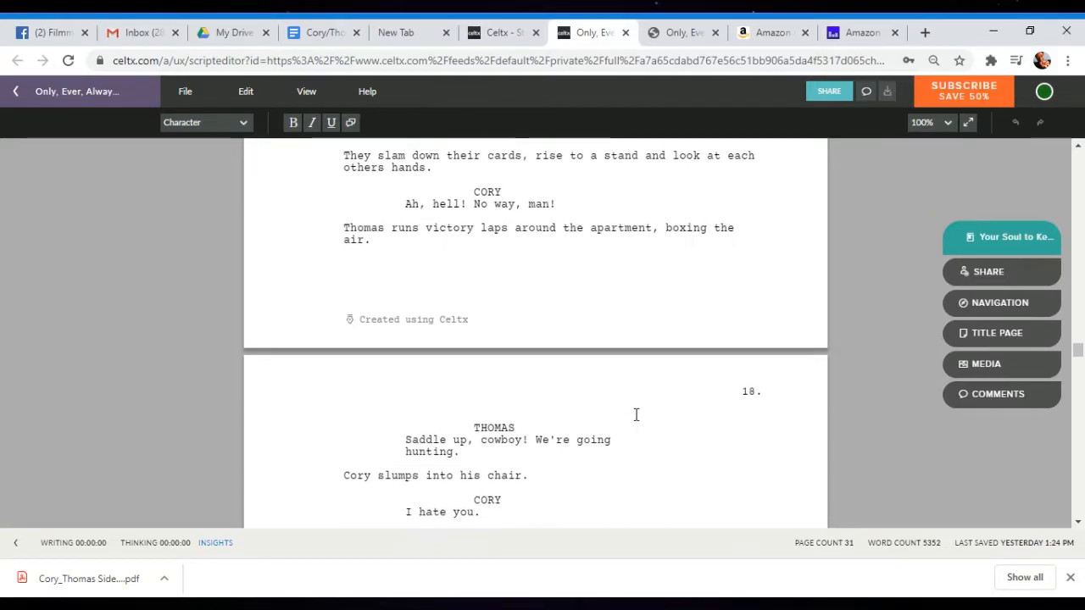
pyautogui.scroll(-7, 636, 415)
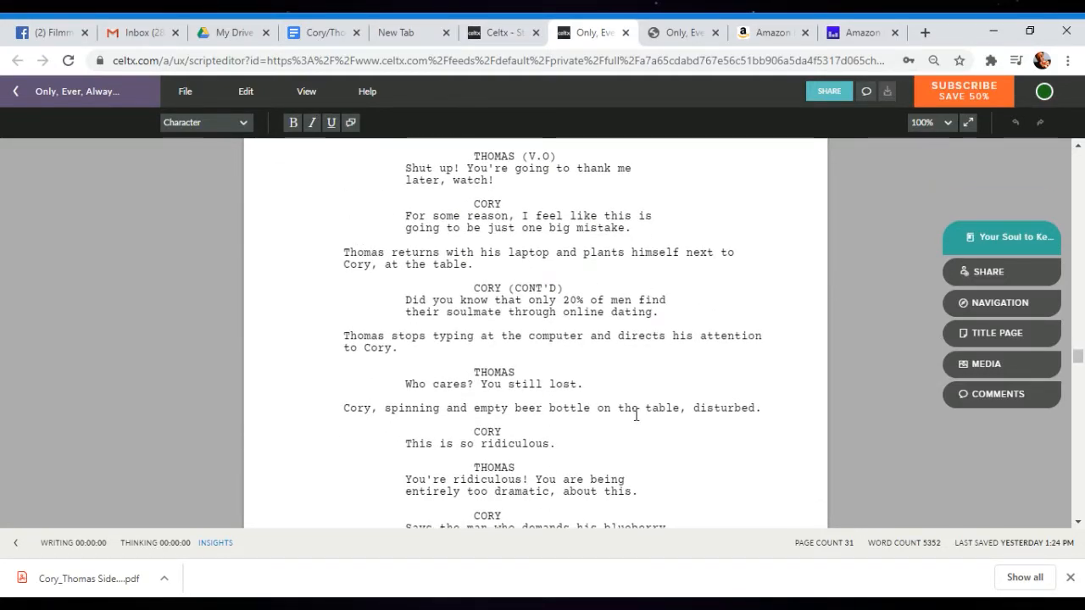
pyautogui.scroll(-4, 636, 414)
pyautogui.scroll(-11, 635, 414)
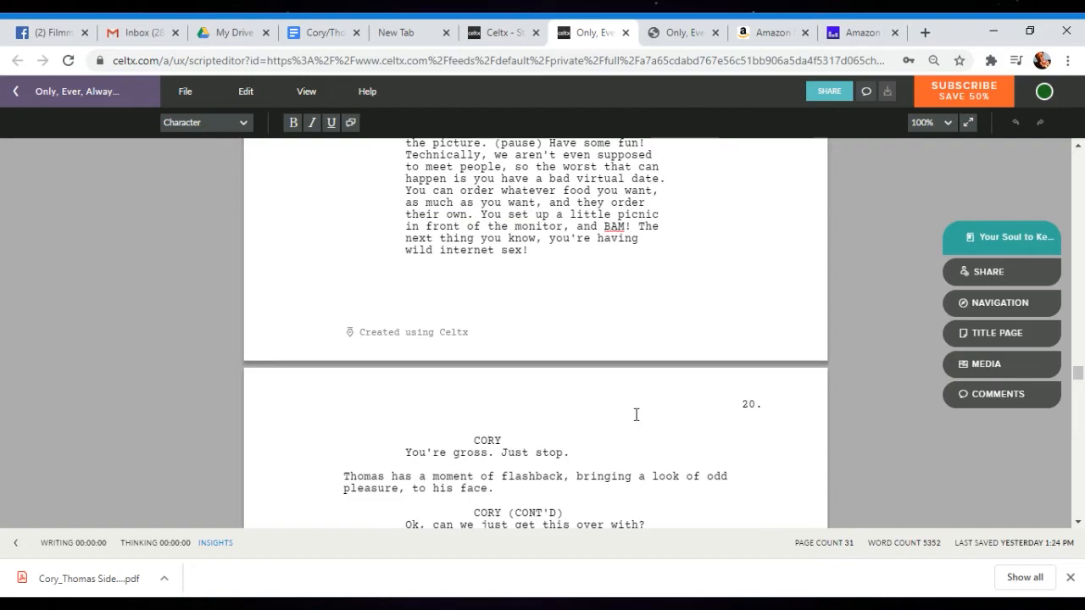
pyautogui.scroll(-10, 633, 414)
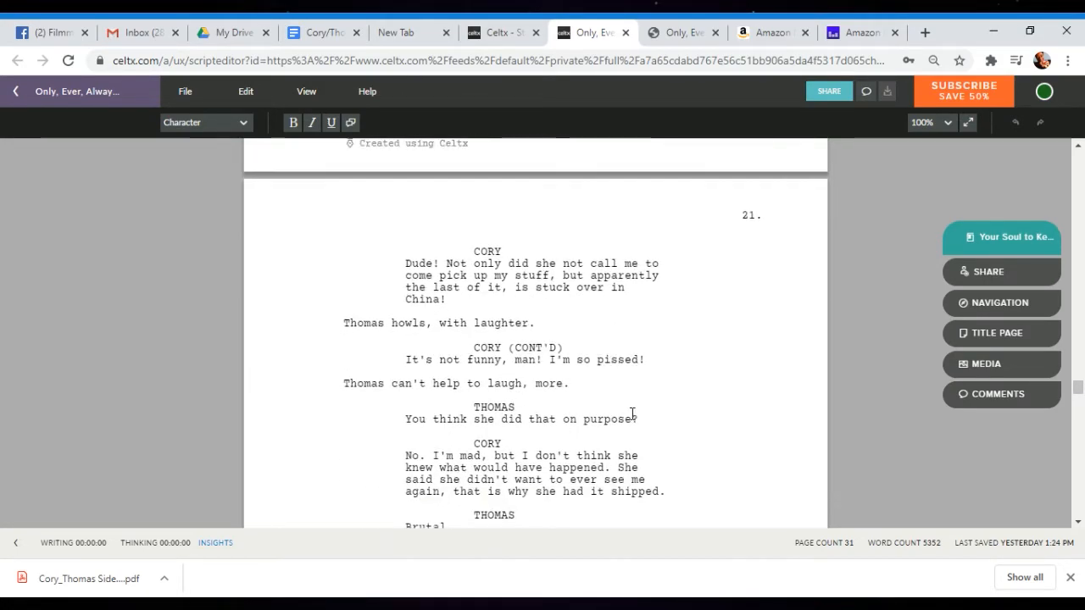
pyautogui.scroll(-12, 632, 414)
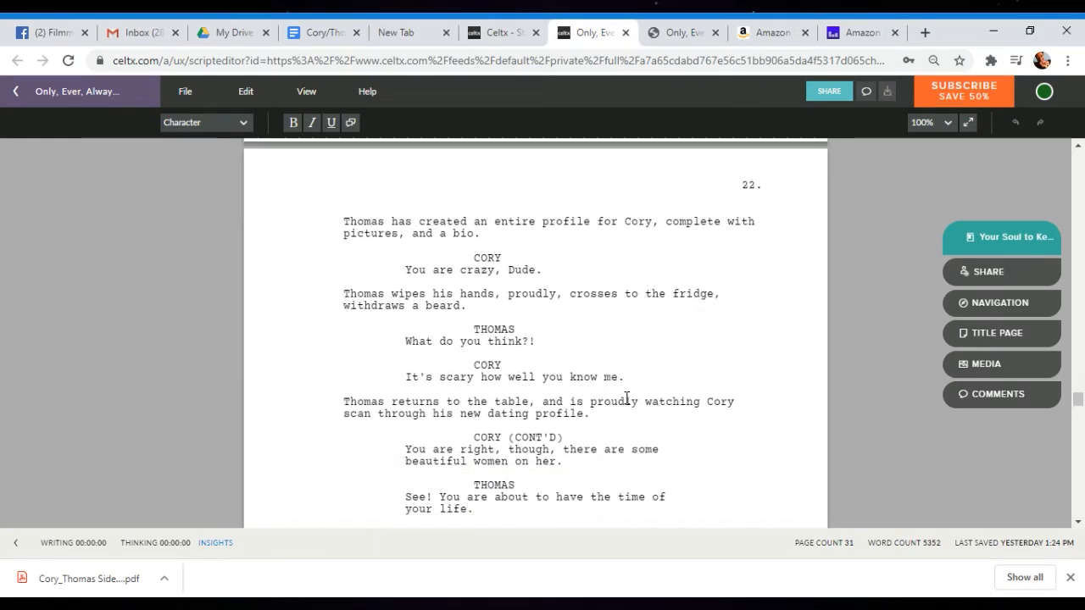
pyautogui.scroll(-12, 631, 381)
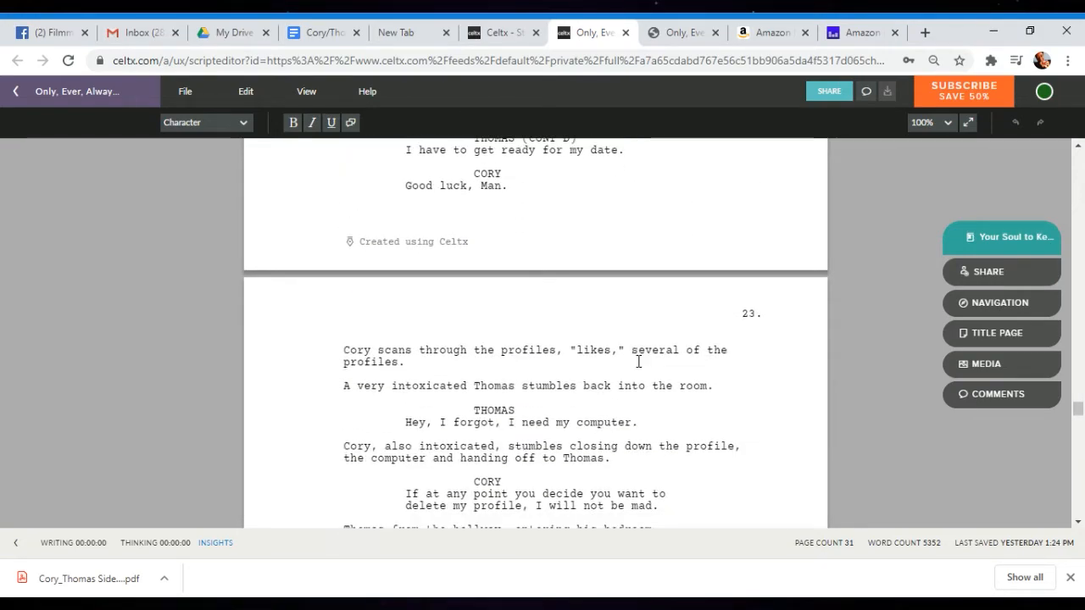
pyautogui.scroll(-6, 638, 362)
pyautogui.scroll(-6, 638, 362)
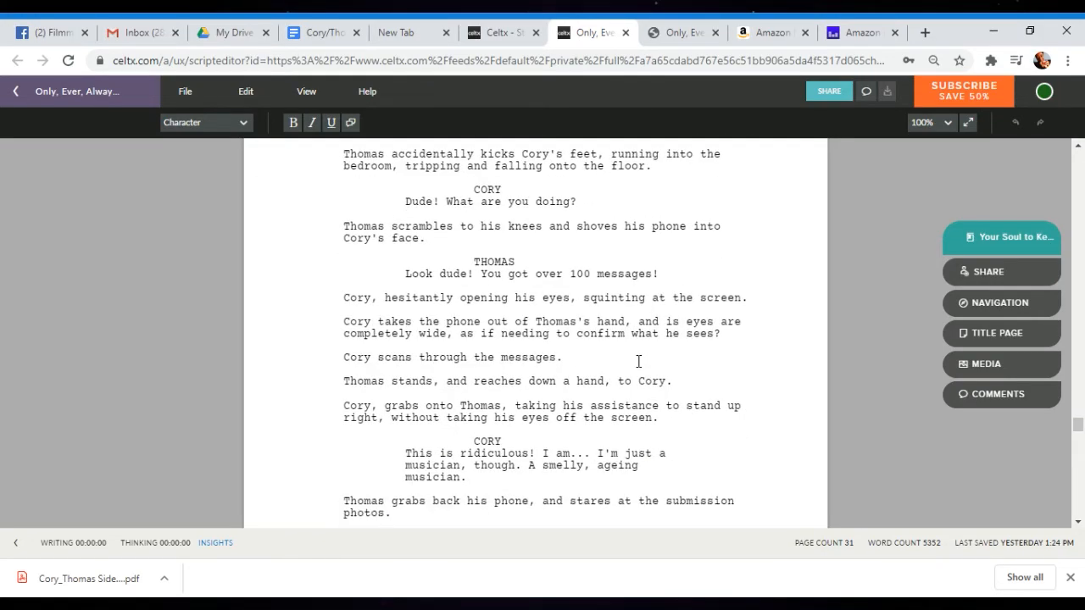
# Step: Skim Cory and Thomas's "possibilities" wall conversation through to the outlined scenes 5 to 7
pyautogui.scroll(-15, 639, 362)
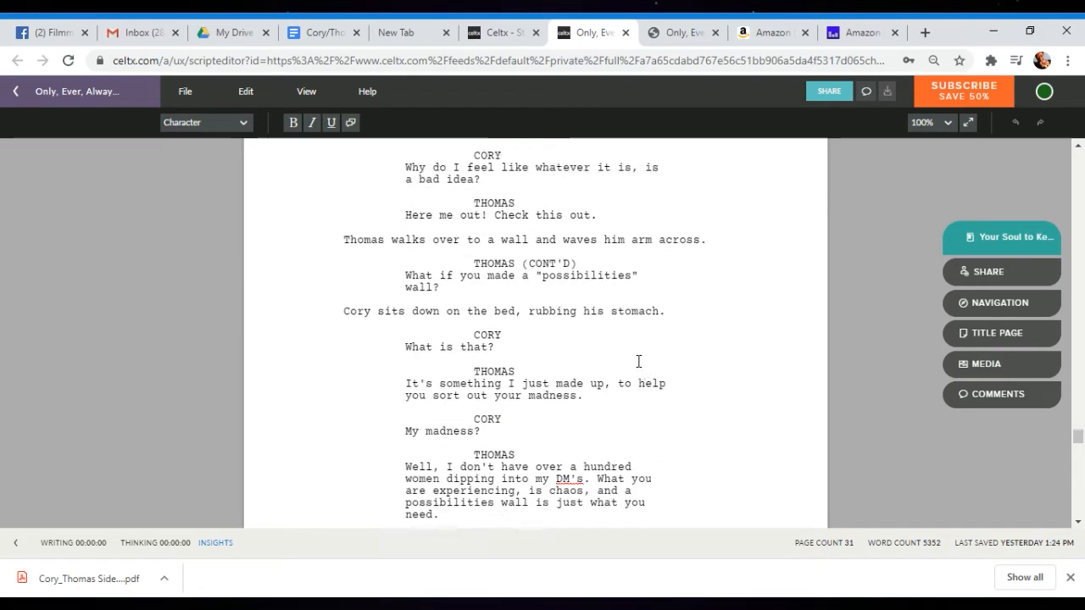
pyautogui.scroll(-4, 636, 358)
pyautogui.scroll(-8, 634, 355)
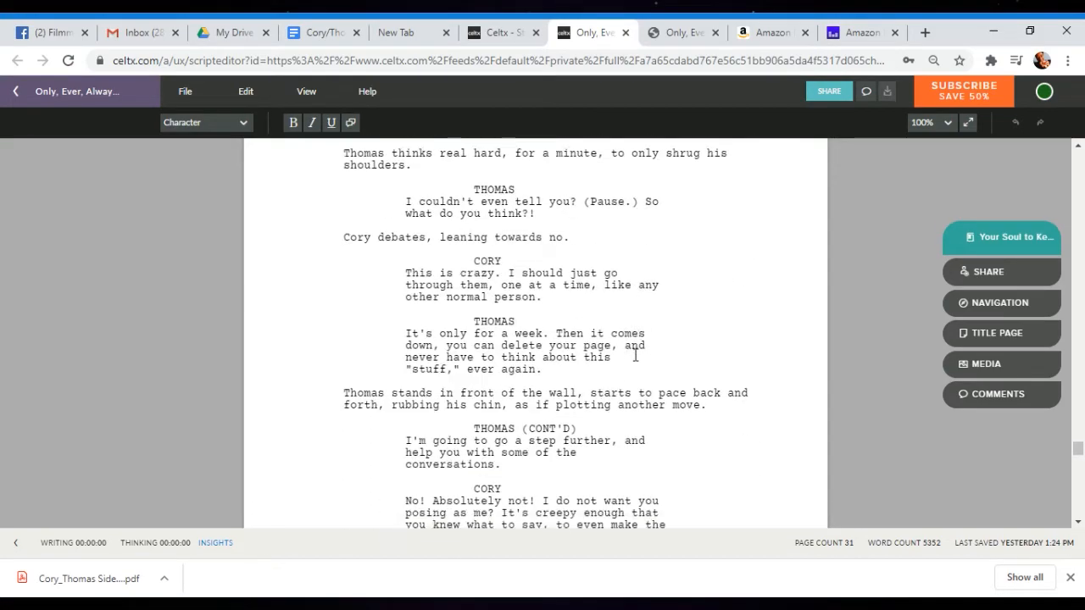
pyautogui.scroll(-5, 636, 362)
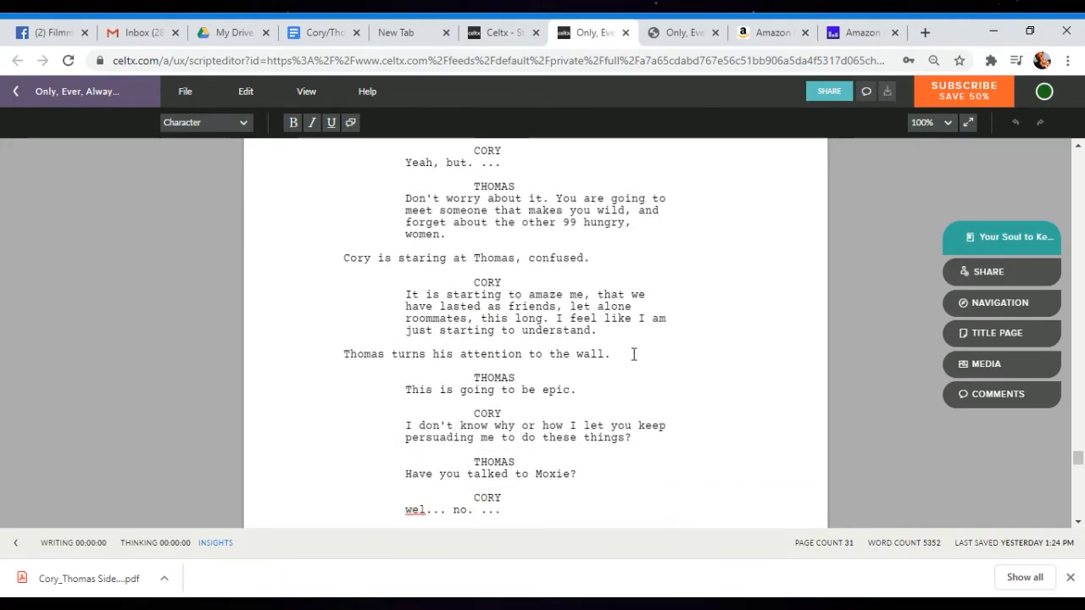
pyautogui.scroll(-4, 632, 354)
pyautogui.scroll(-10, 631, 354)
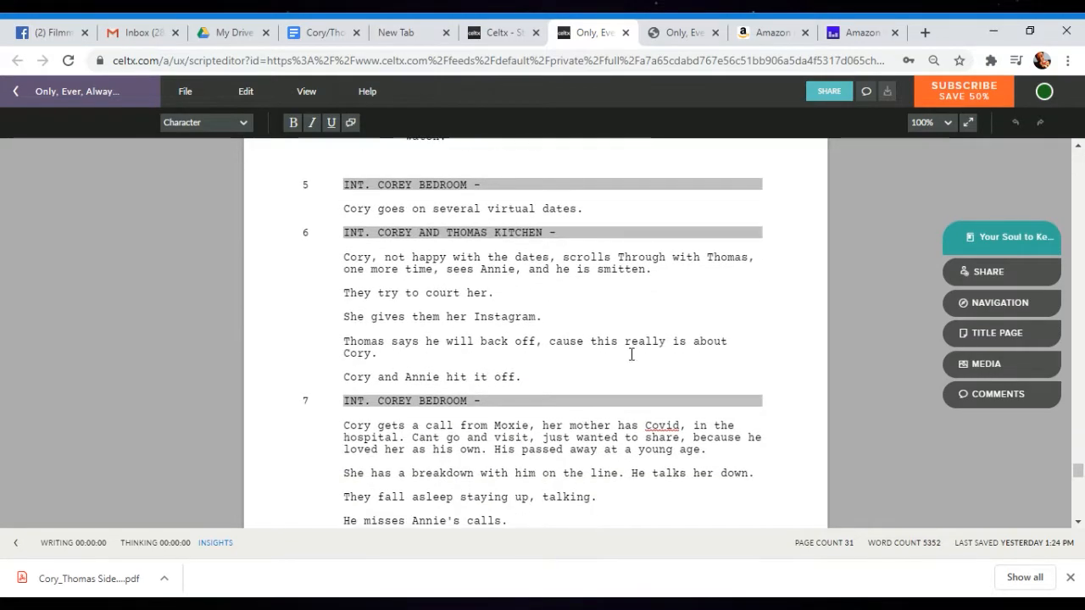
# Step: Look back from the outlined scenes over the dating-profile pages to the start of the scene 3 poker game on page 16
pyautogui.scroll(20, 631, 355)
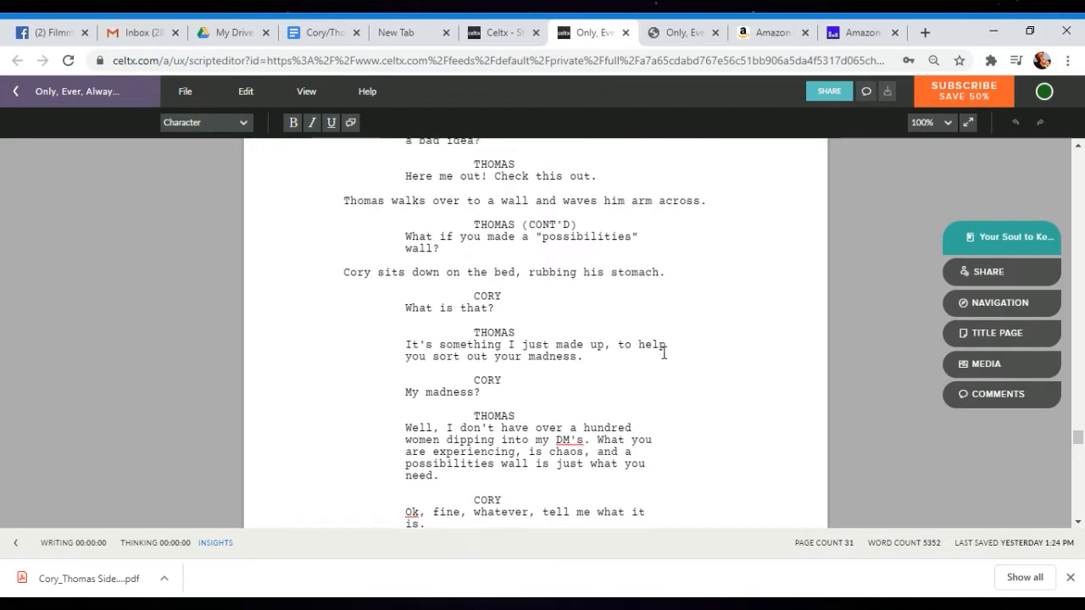
pyautogui.scroll(20, 661, 350)
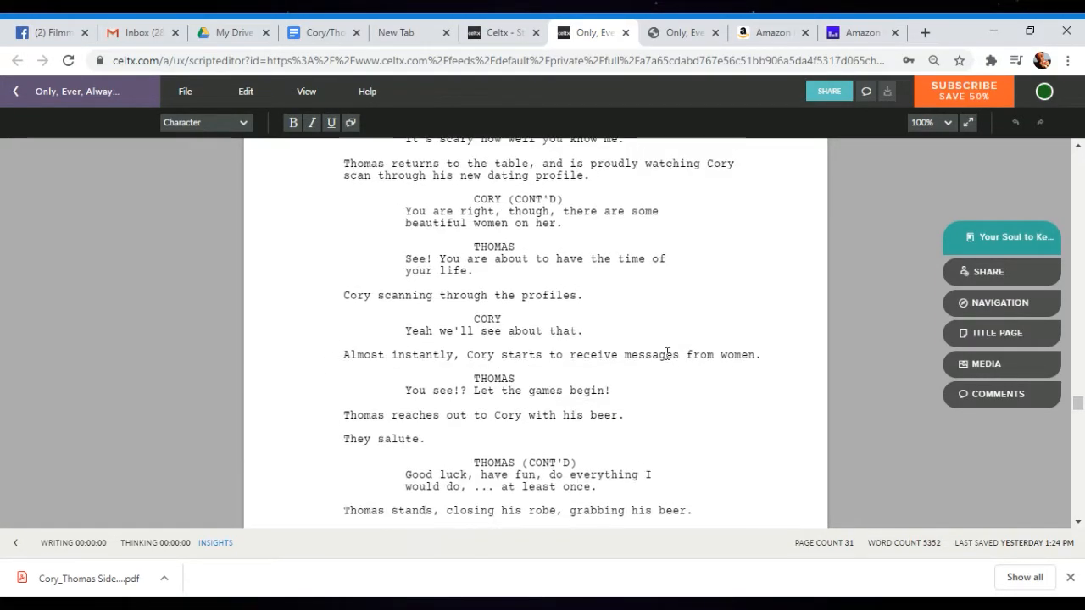
pyautogui.scroll(20, 667, 354)
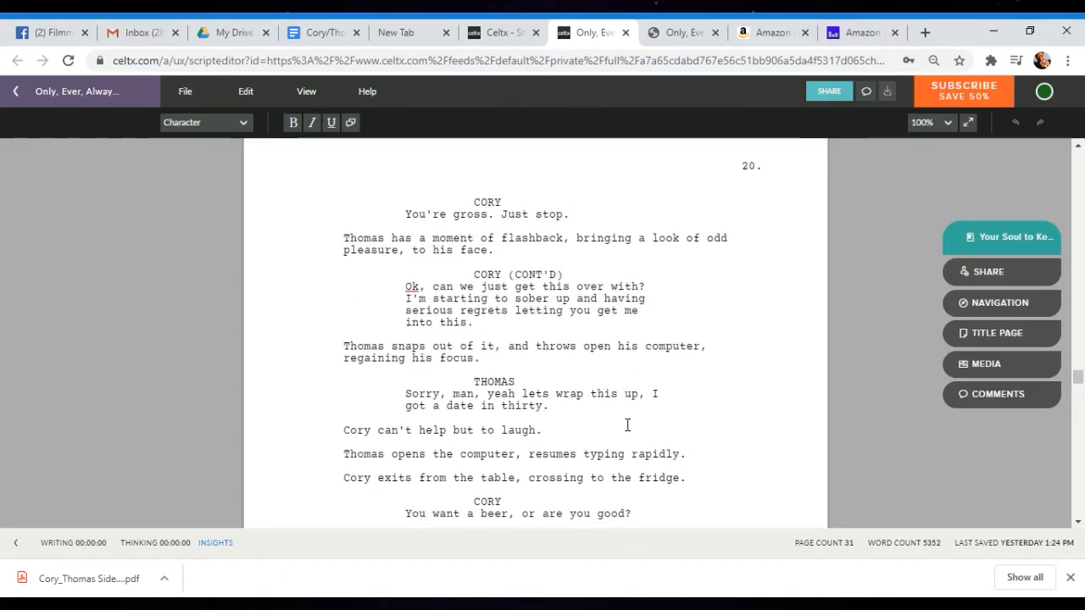
pyautogui.scroll(15, 627, 419)
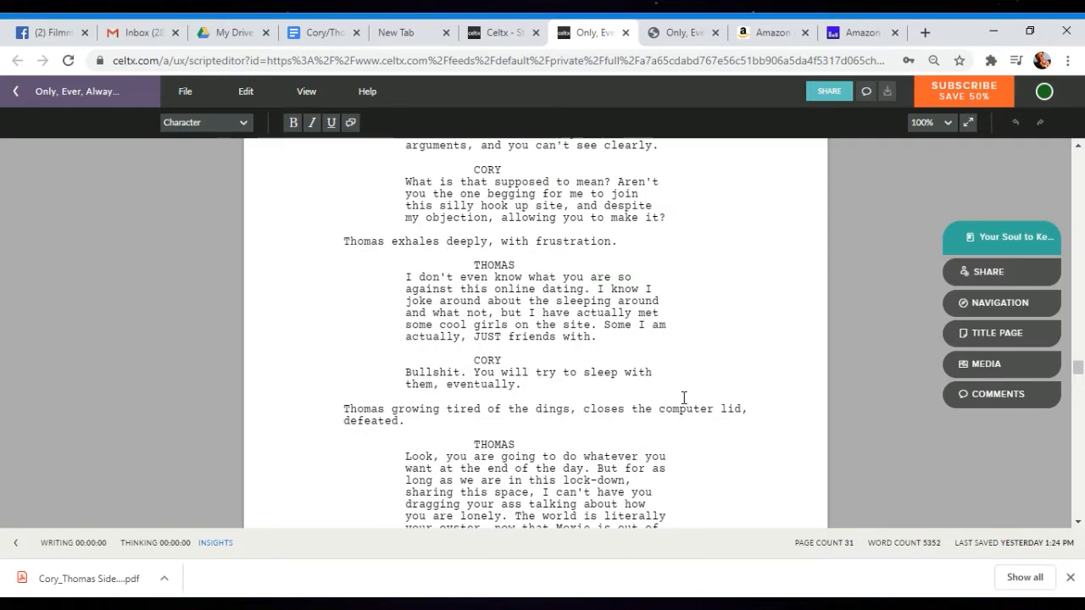
pyautogui.scroll(10, 669, 394)
pyautogui.scroll(6, 697, 368)
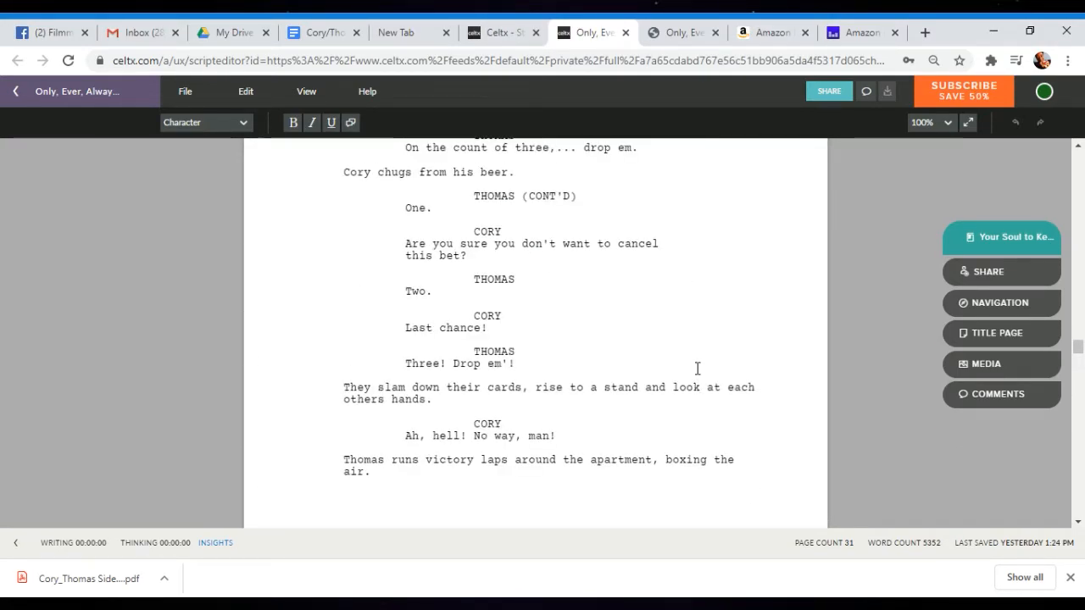
pyautogui.scroll(10, 644, 380)
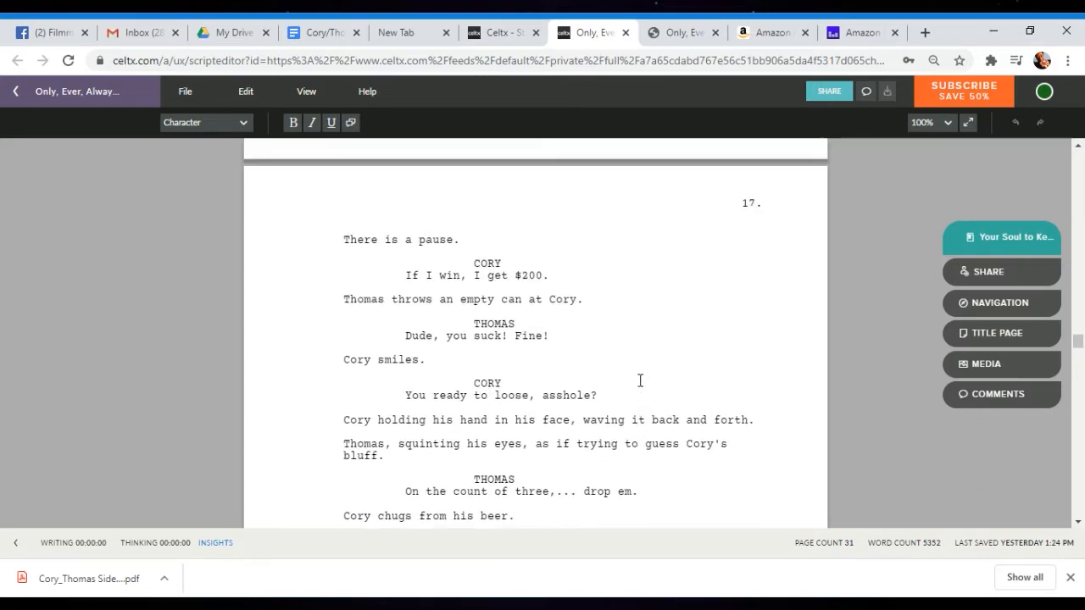
pyautogui.scroll(3, 643, 382)
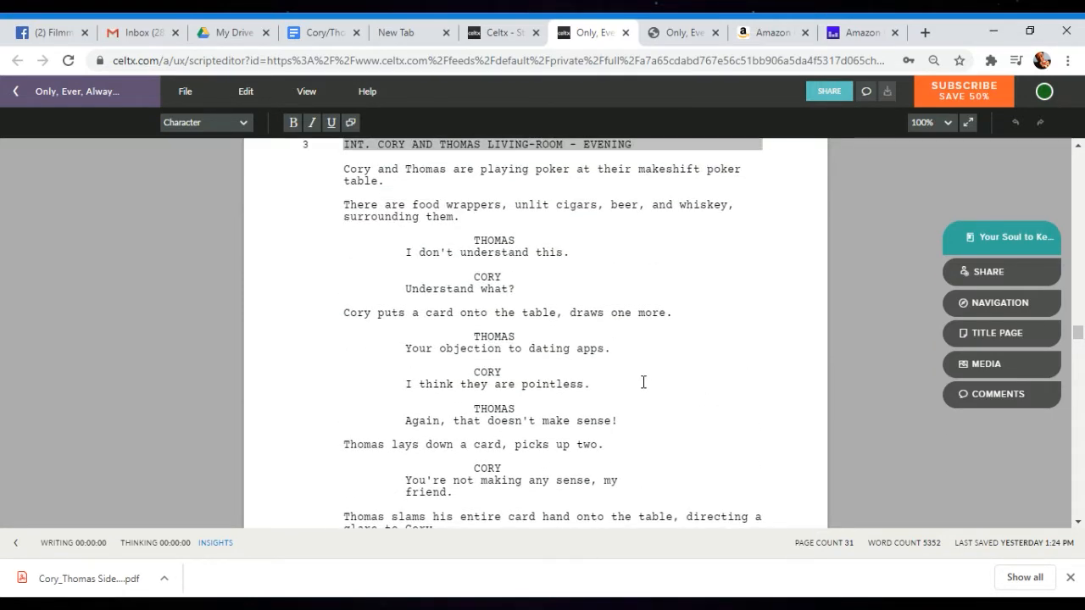
pyautogui.scroll(1, 643, 383)
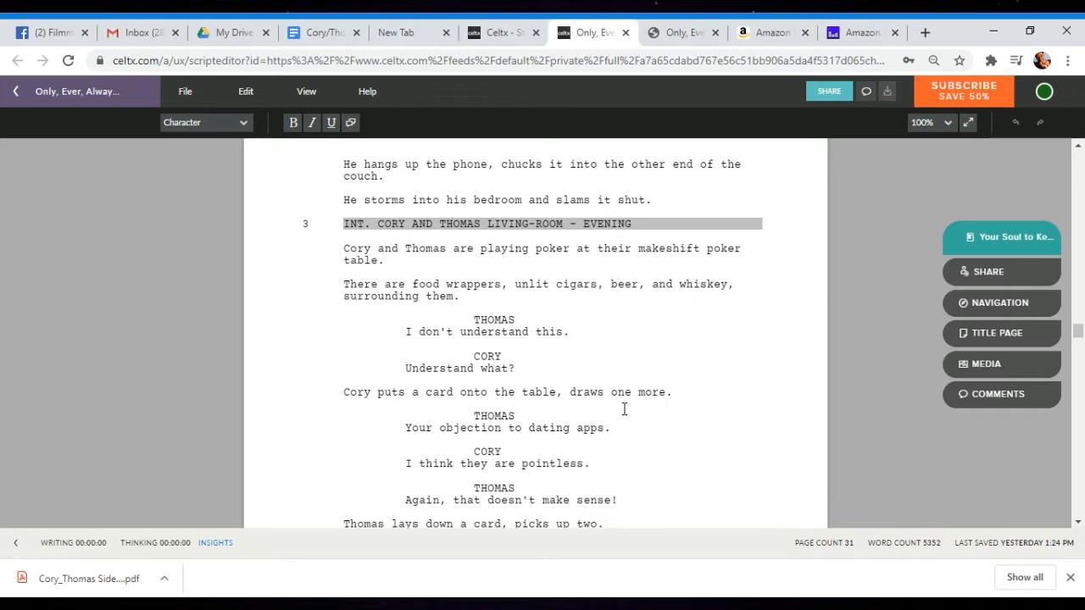
pyautogui.scroll(1, 625, 409)
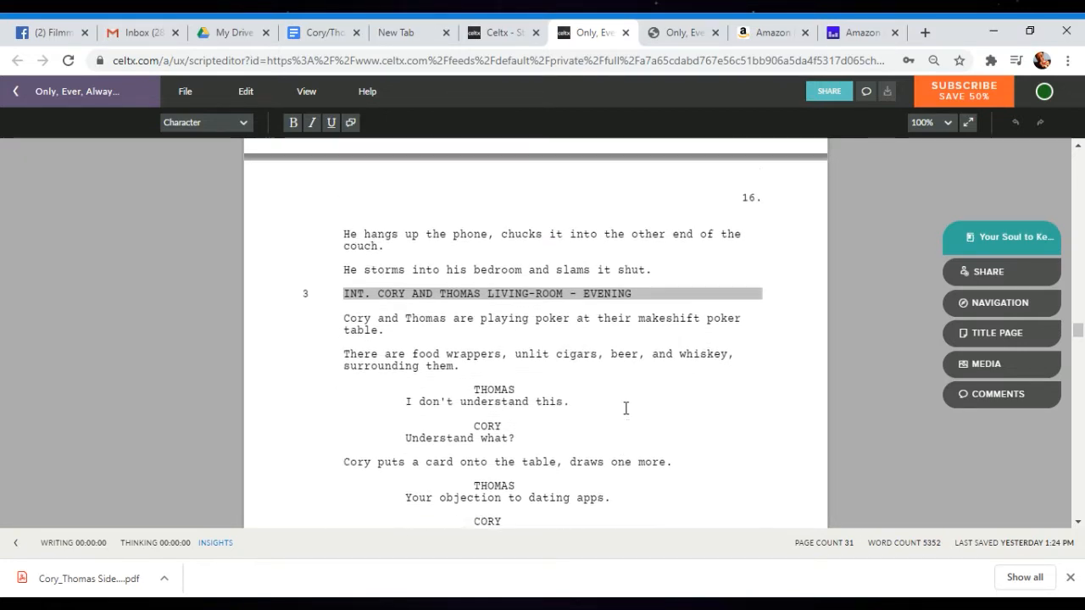
pyautogui.scroll(5, 626, 409)
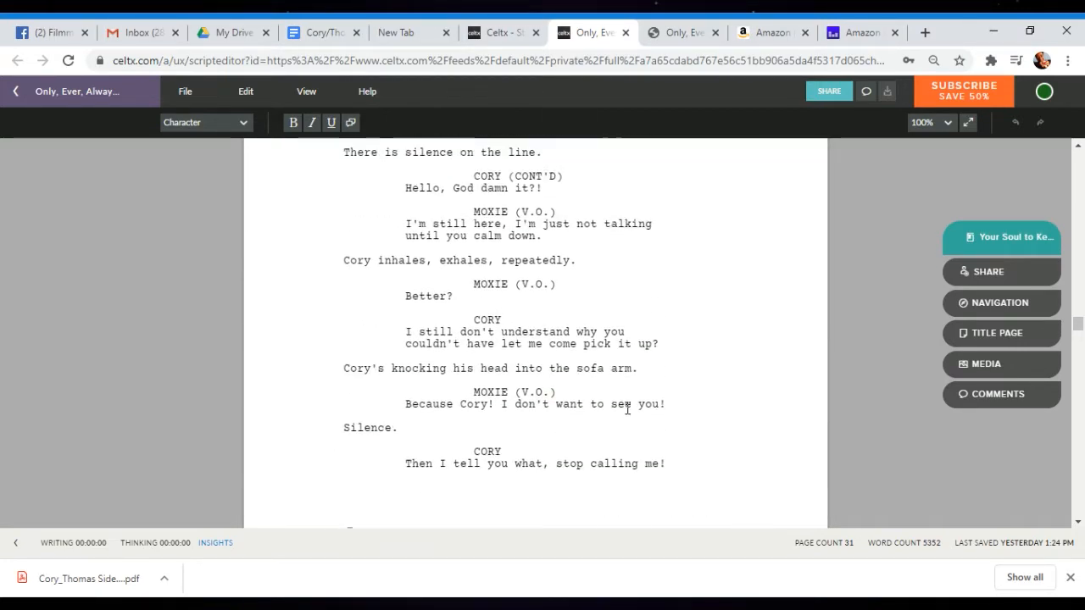
pyautogui.scroll(4, 628, 408)
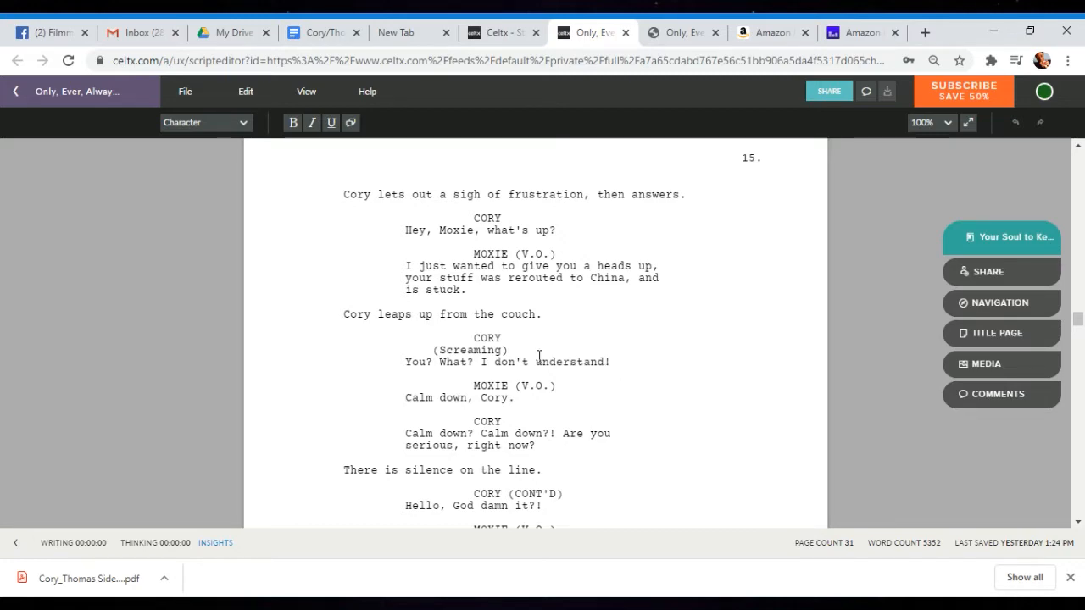
pyautogui.scroll(-2, 539, 356)
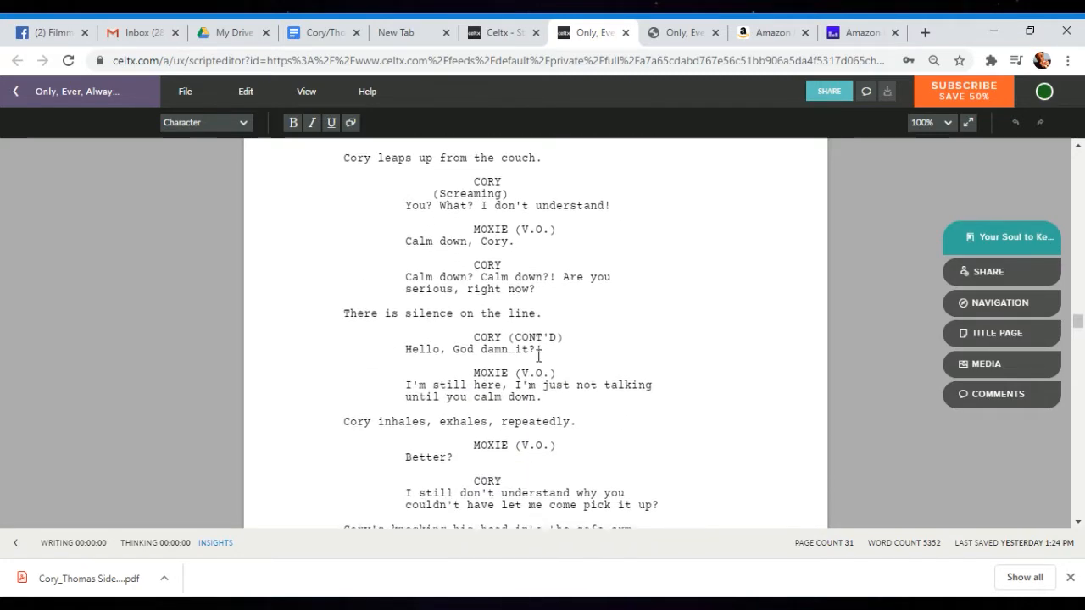
pyautogui.scroll(3, 538, 356)
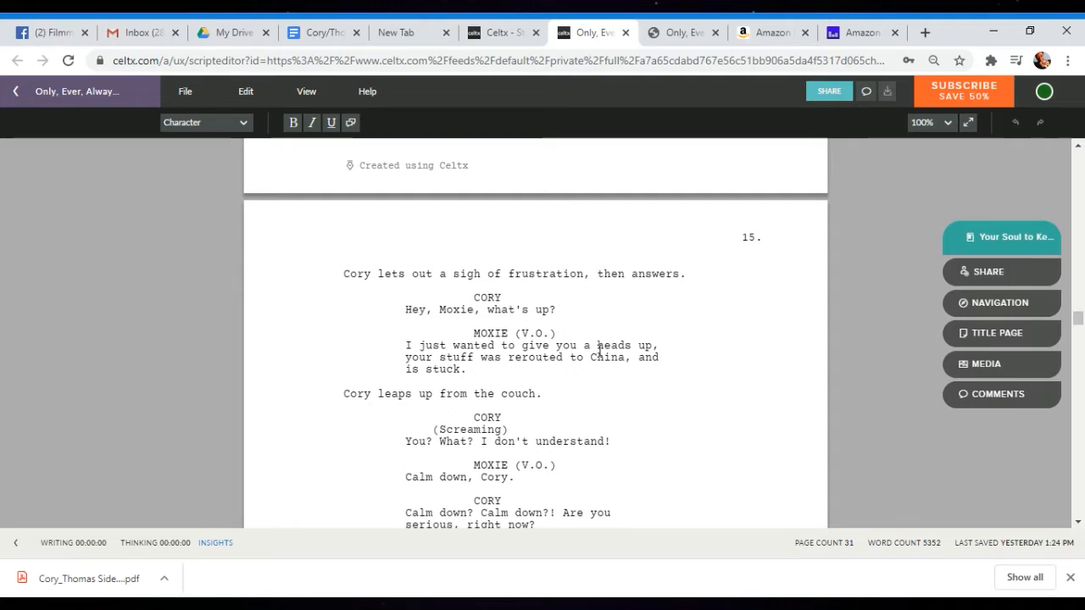
pyautogui.scroll(-1, 599, 350)
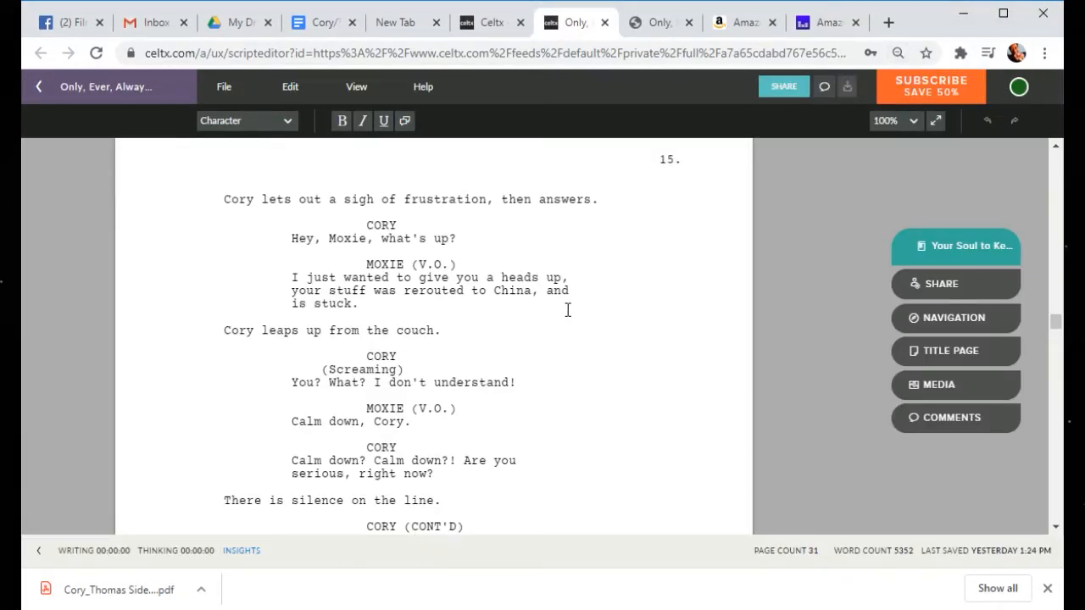
# Step: Reread Cory and Moxie's argument about the rerouted stuff through to Cory hanging up on page 16
pyautogui.scroll(-2, 568, 311)
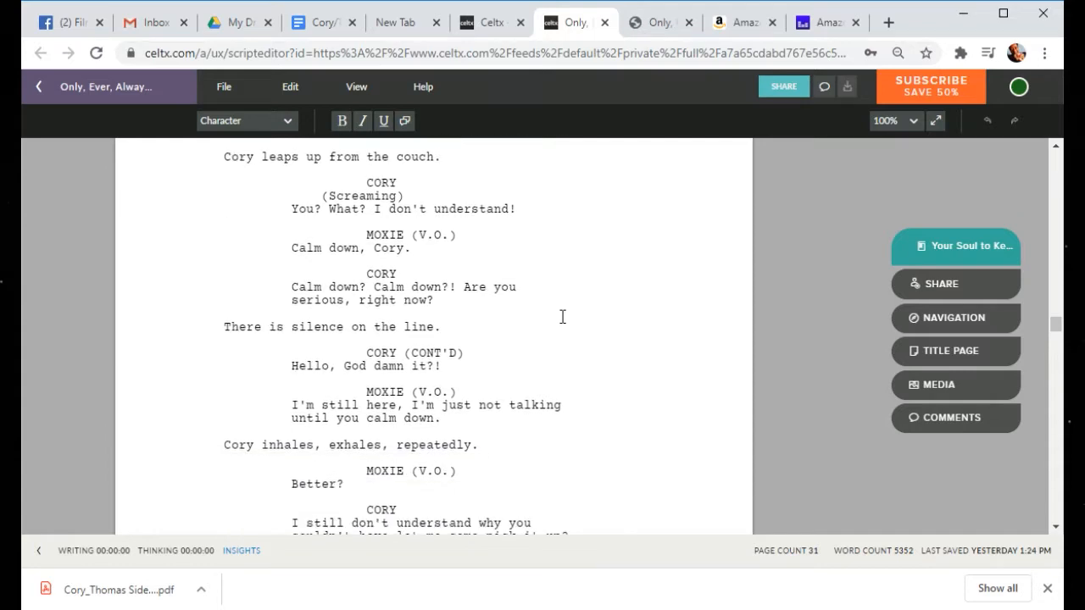
pyautogui.scroll(-1, 562, 317)
pyautogui.scroll(-1, 562, 317)
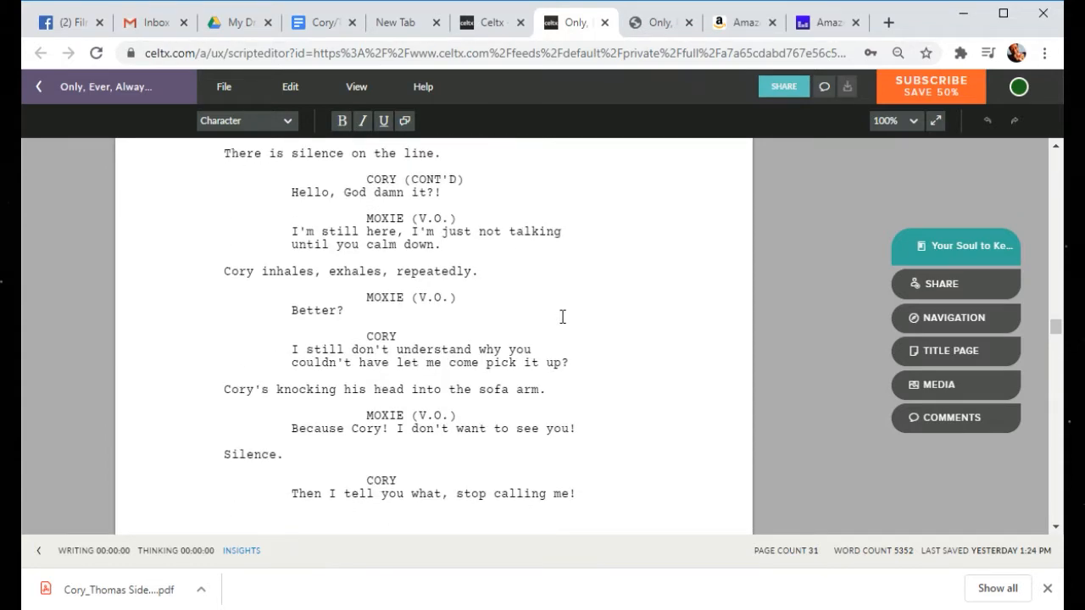
pyautogui.scroll(-3, 562, 317)
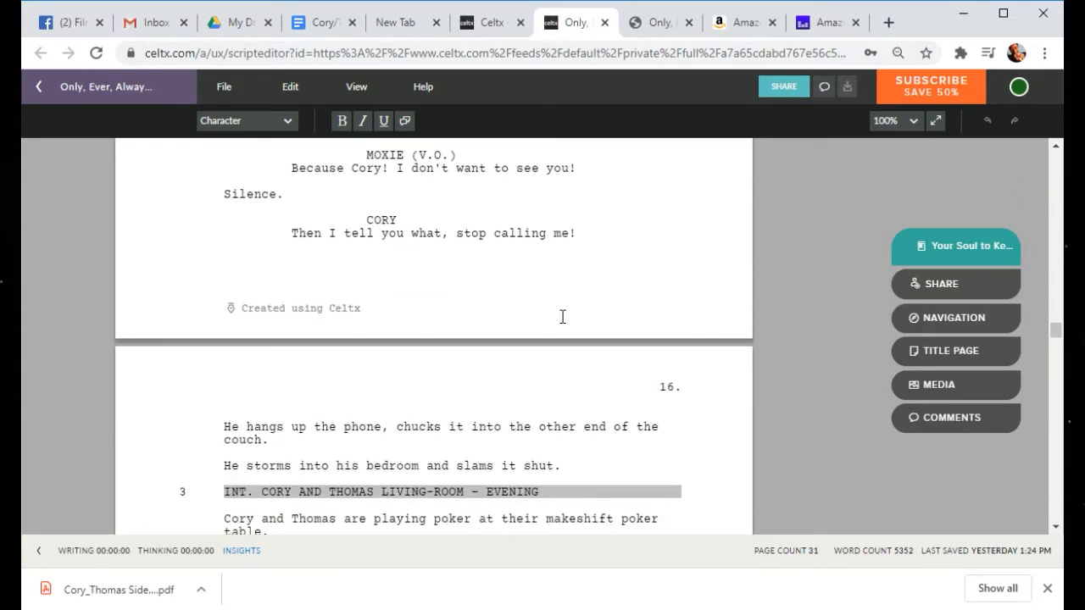
pyautogui.scroll(-3, 562, 317)
pyautogui.scroll(5, 562, 317)
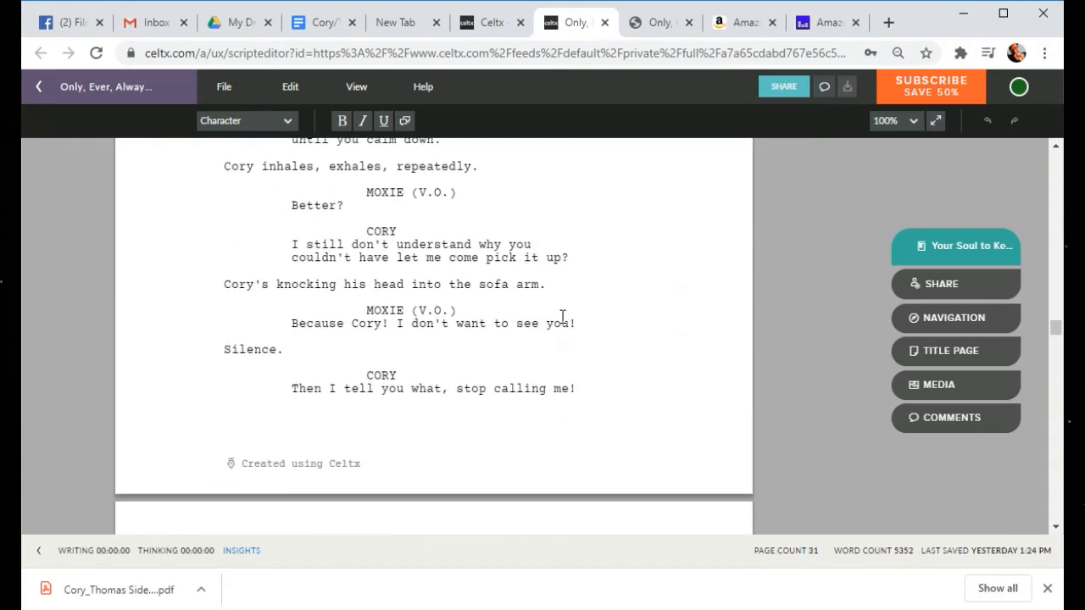
# Step: Look back from the page 15 phone argument through the montage and dating-app talk to the earlier Moxie call on page 7
pyautogui.scroll(10, 562, 317)
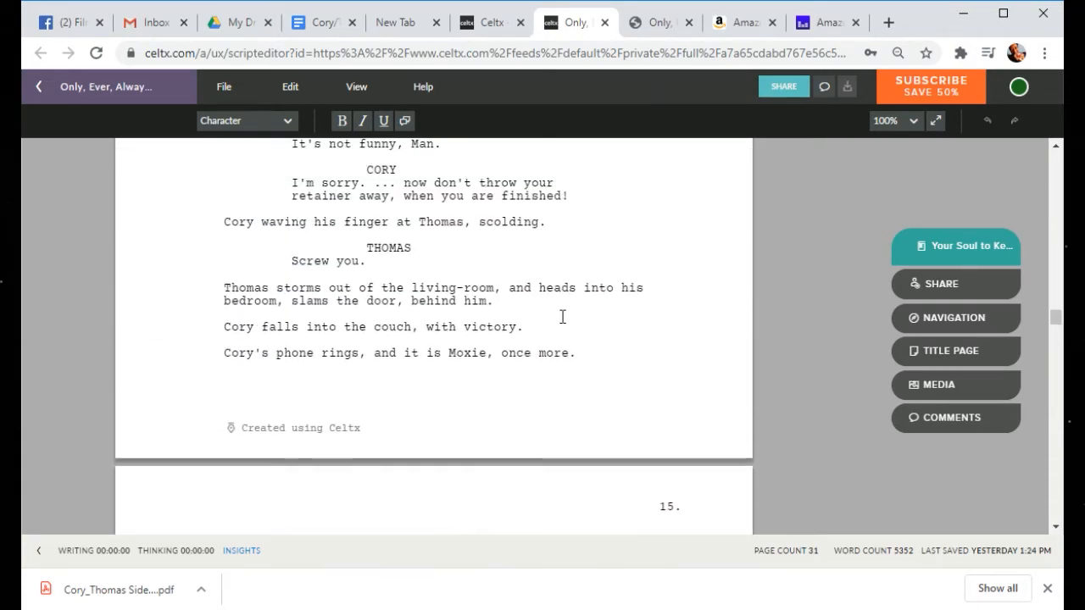
pyautogui.scroll(10, 562, 317)
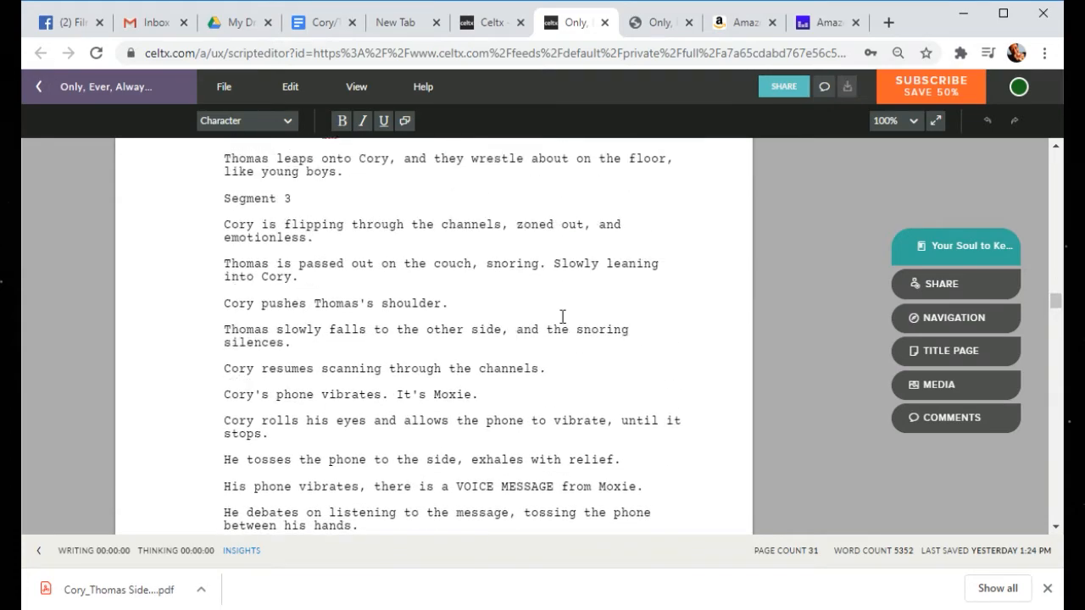
pyautogui.scroll(10, 562, 317)
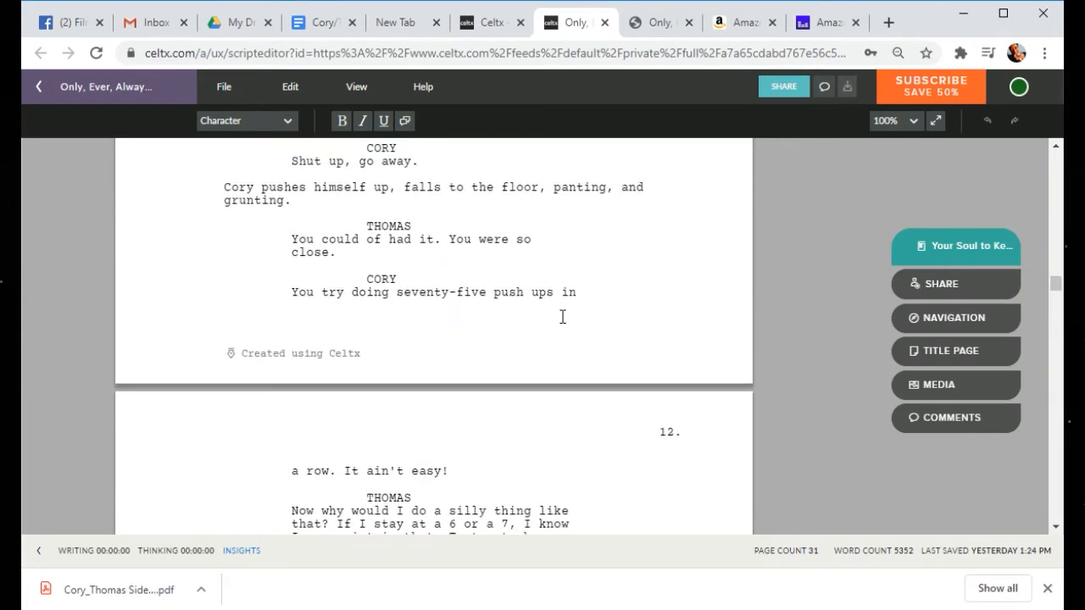
pyautogui.scroll(2, 562, 317)
pyautogui.scroll(10, 562, 317)
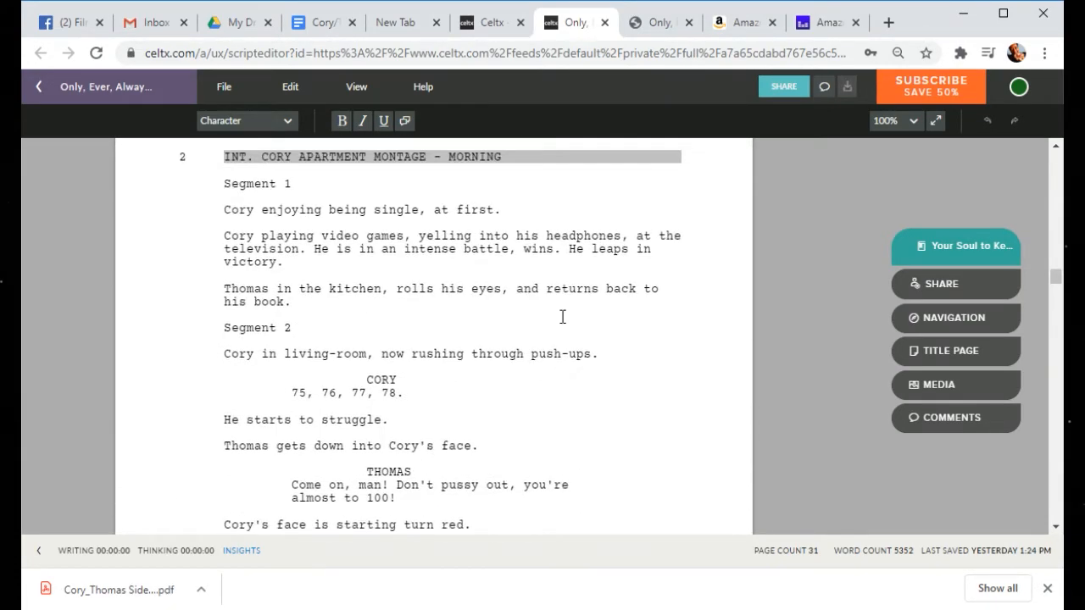
pyautogui.scroll(2, 562, 316)
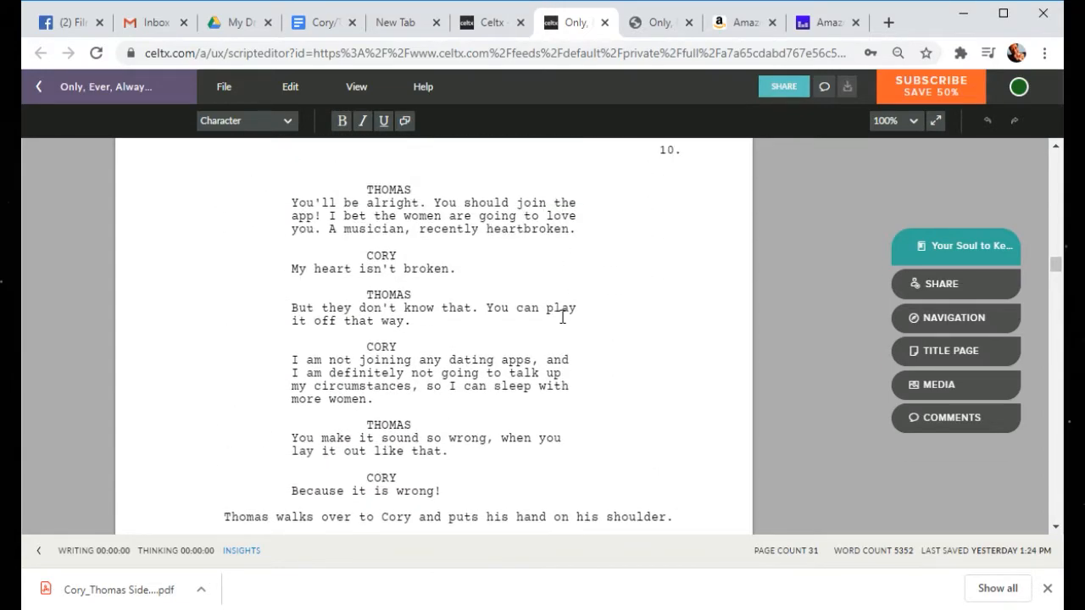
pyautogui.scroll(2, 562, 317)
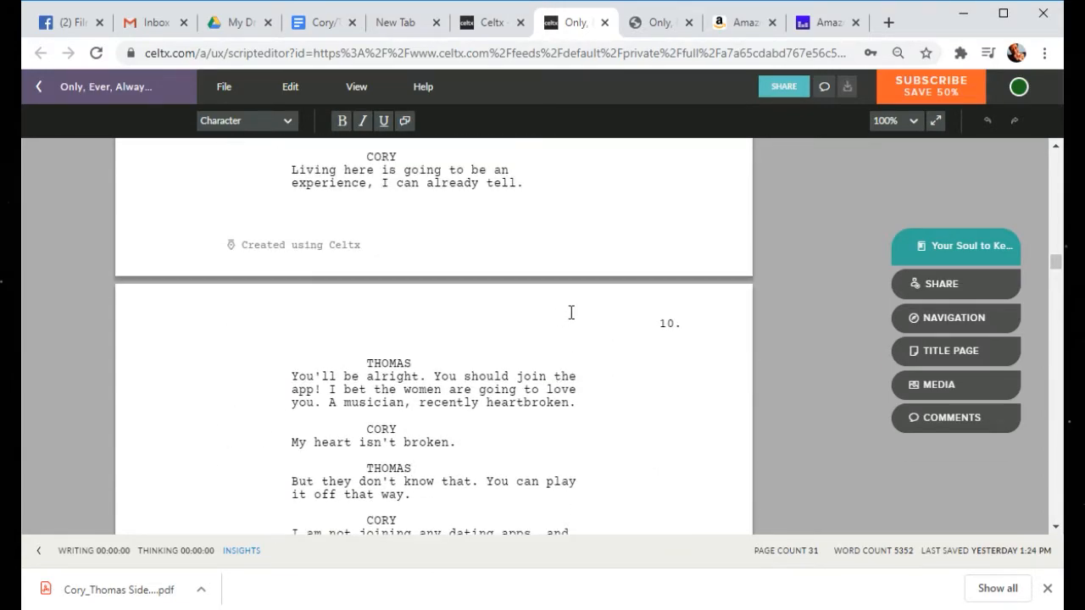
pyautogui.scroll(10, 571, 312)
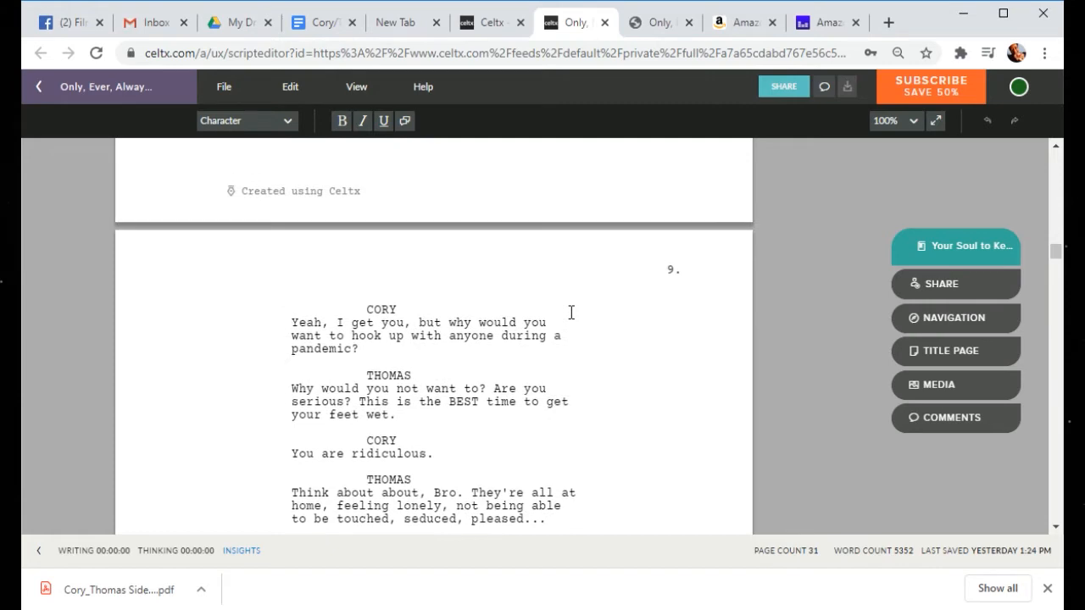
pyautogui.scroll(4, 571, 313)
pyautogui.scroll(9, 572, 313)
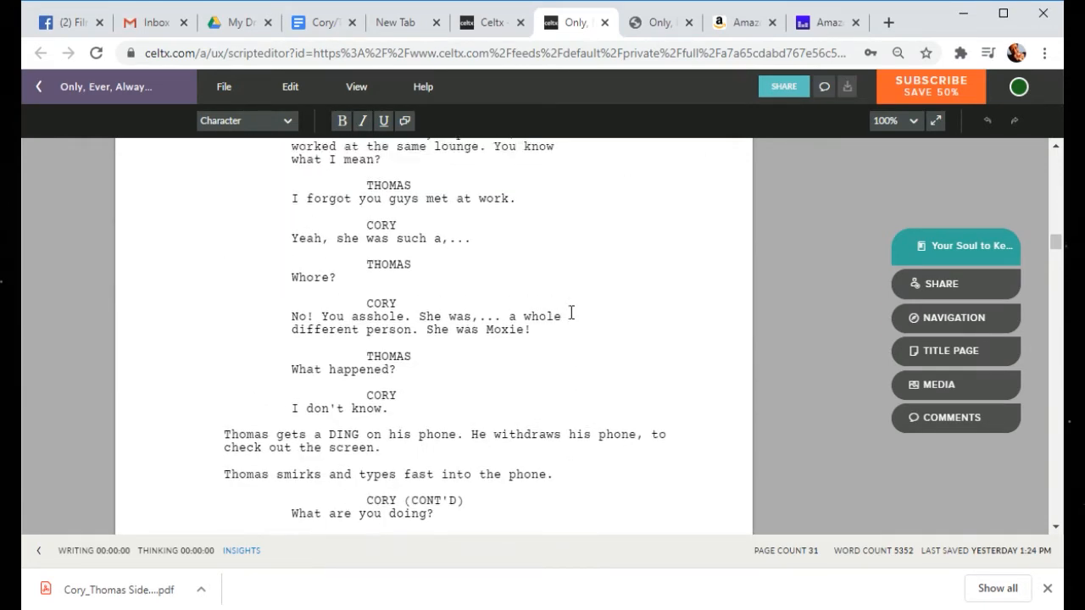
pyautogui.scroll(10, 571, 312)
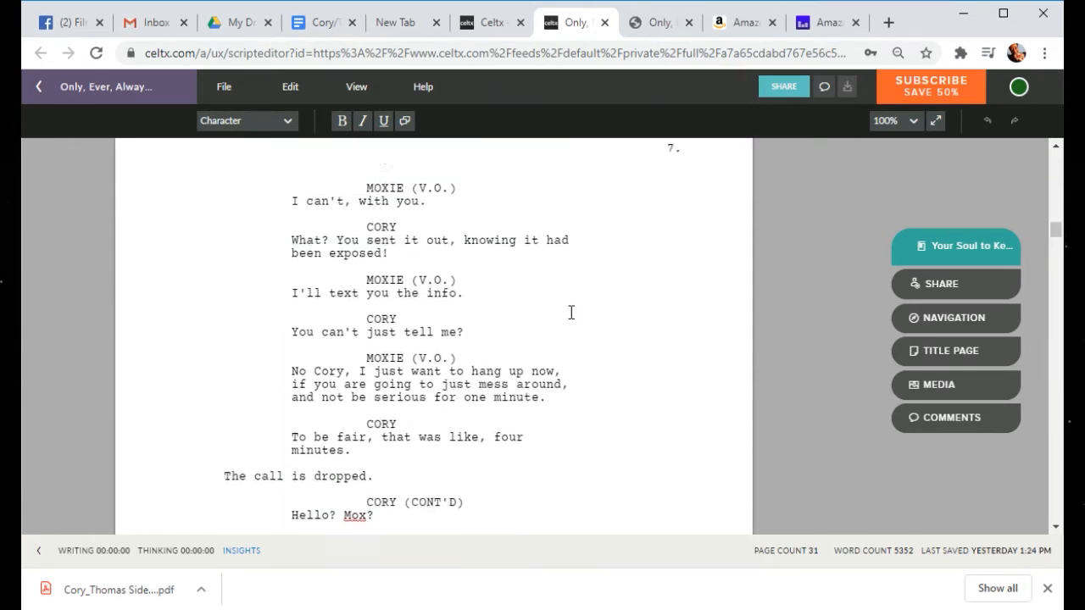
# Step: Examine Cory and Moxie's earlier phone call from its dropped ending on page 7 back to the shower conversation before it
pyautogui.scroll(-1, 571, 313)
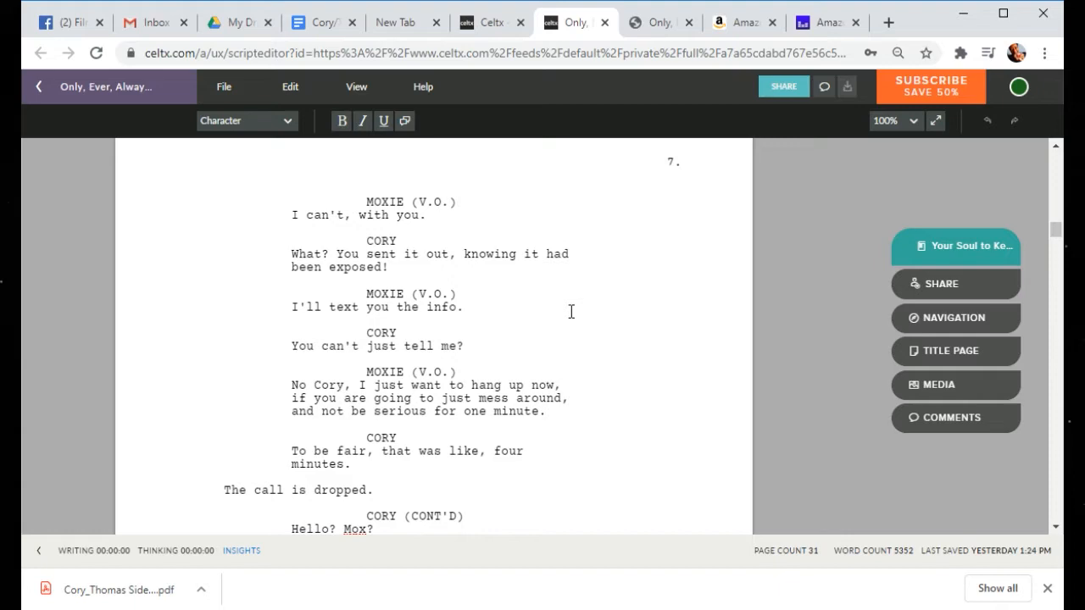
pyautogui.scroll(-1, 571, 312)
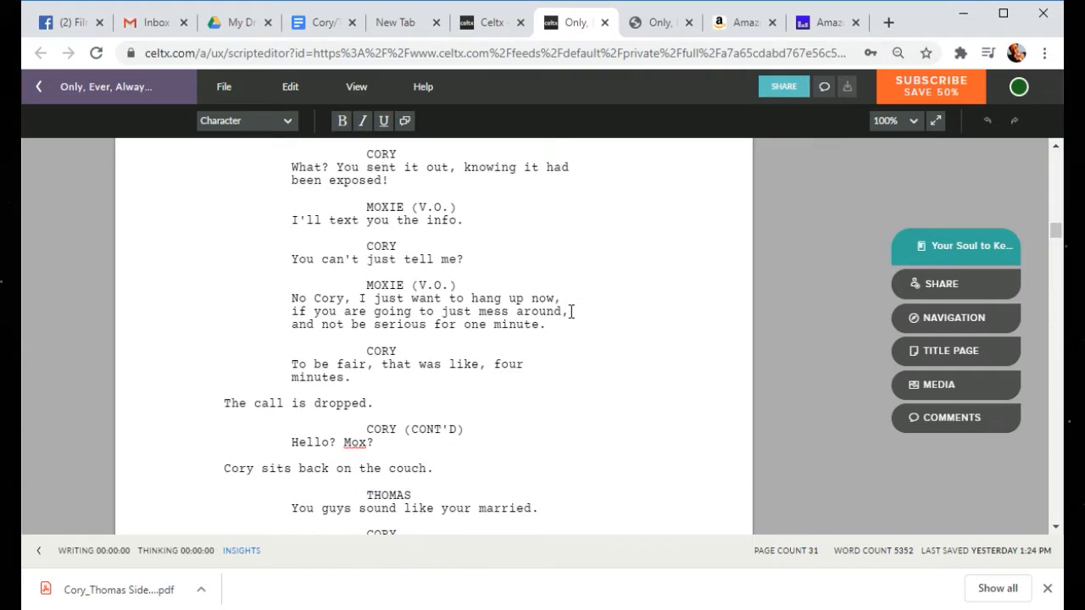
pyautogui.scroll(-3, 572, 312)
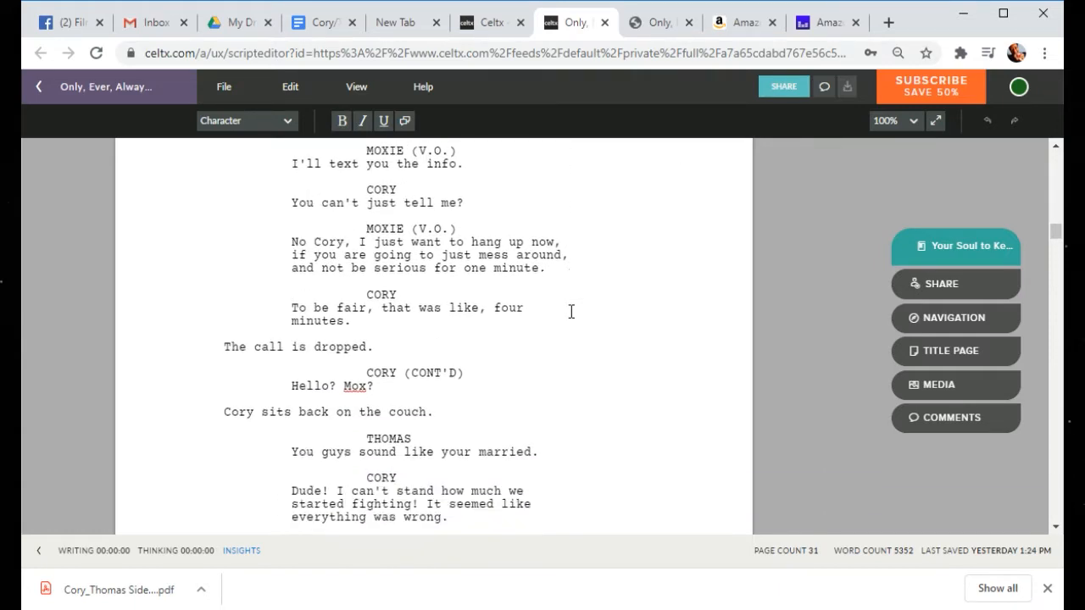
pyautogui.scroll(7, 571, 312)
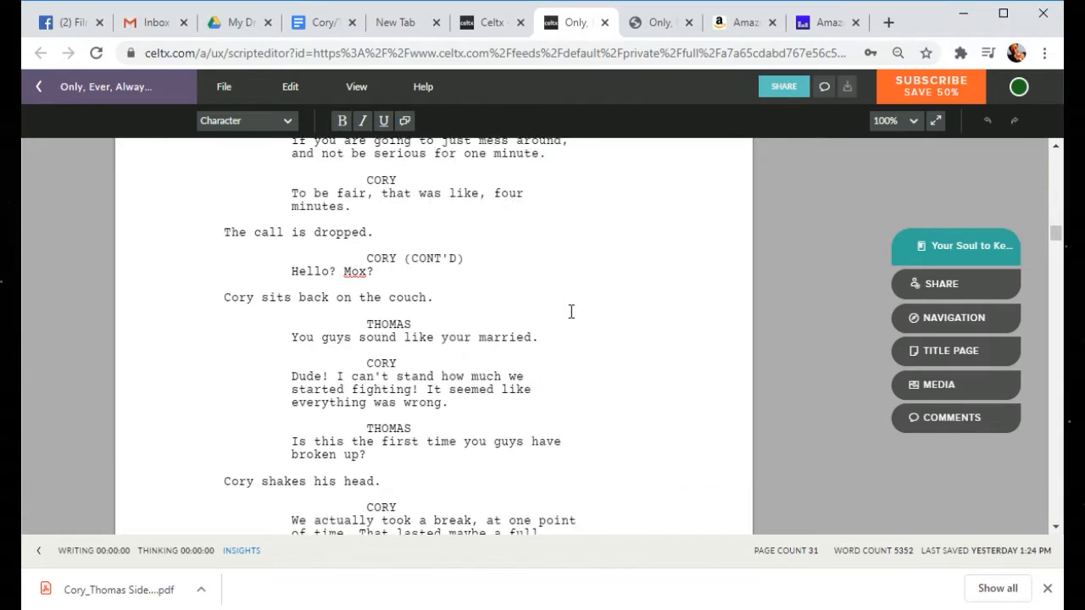
pyautogui.scroll(2, 571, 312)
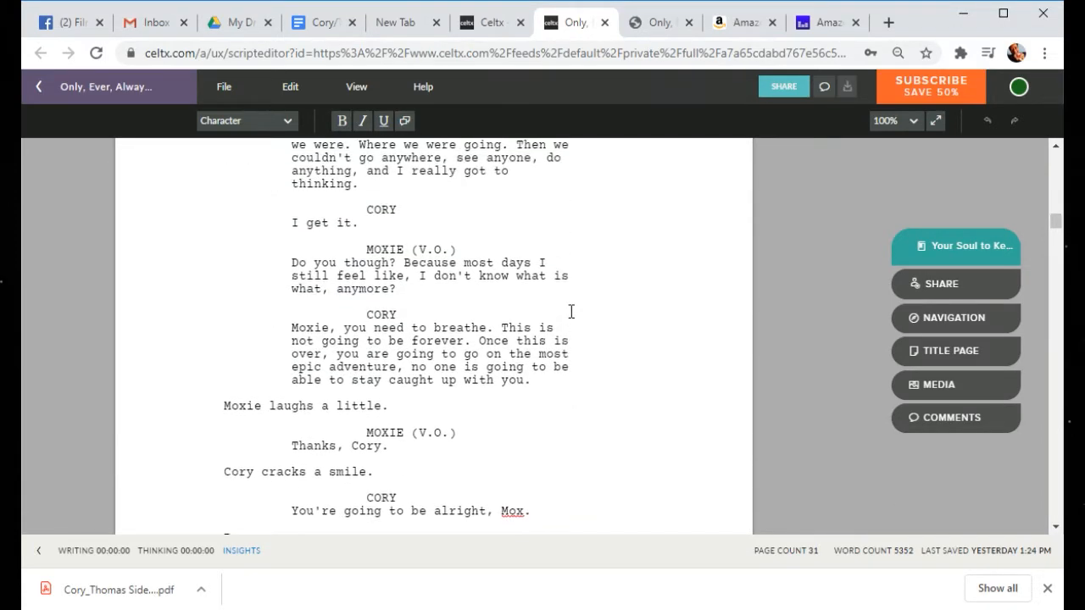
pyautogui.scroll(3, 571, 312)
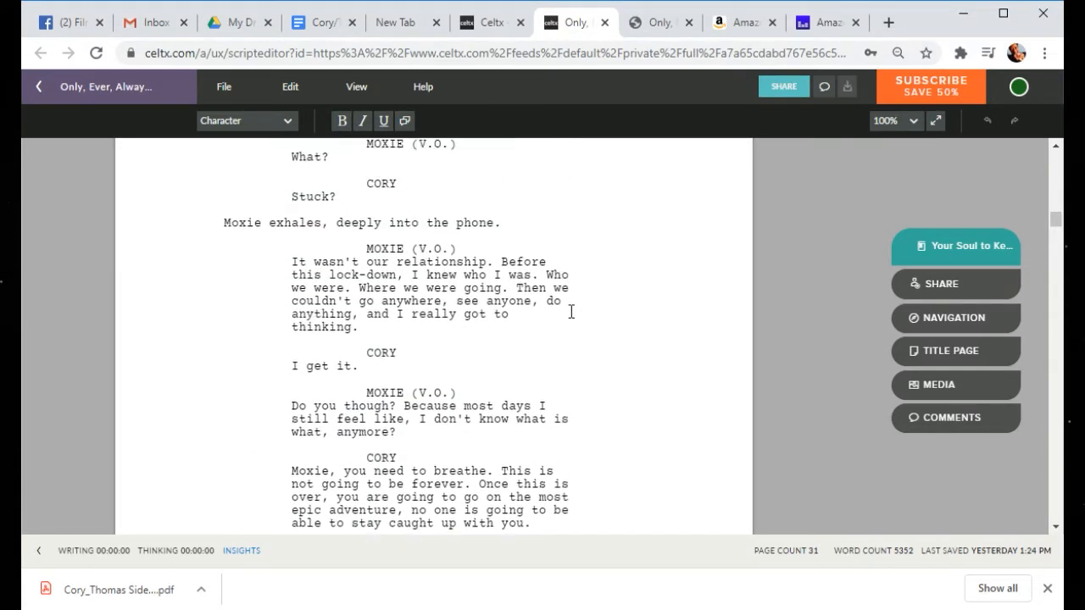
pyautogui.scroll(6, 571, 312)
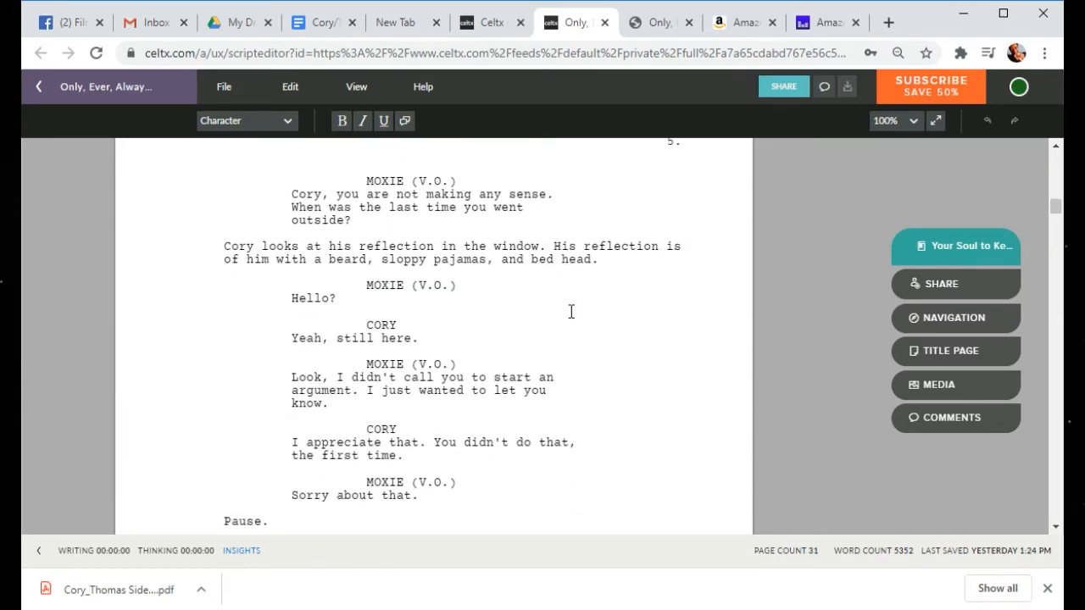
pyautogui.scroll(5, 571, 312)
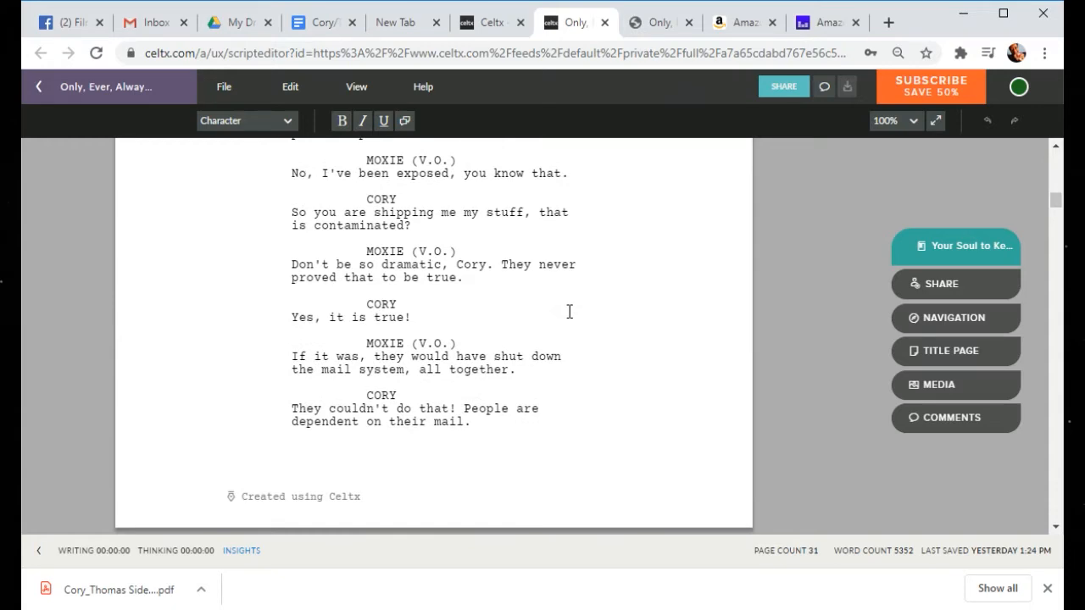
pyautogui.scroll(8, 570, 312)
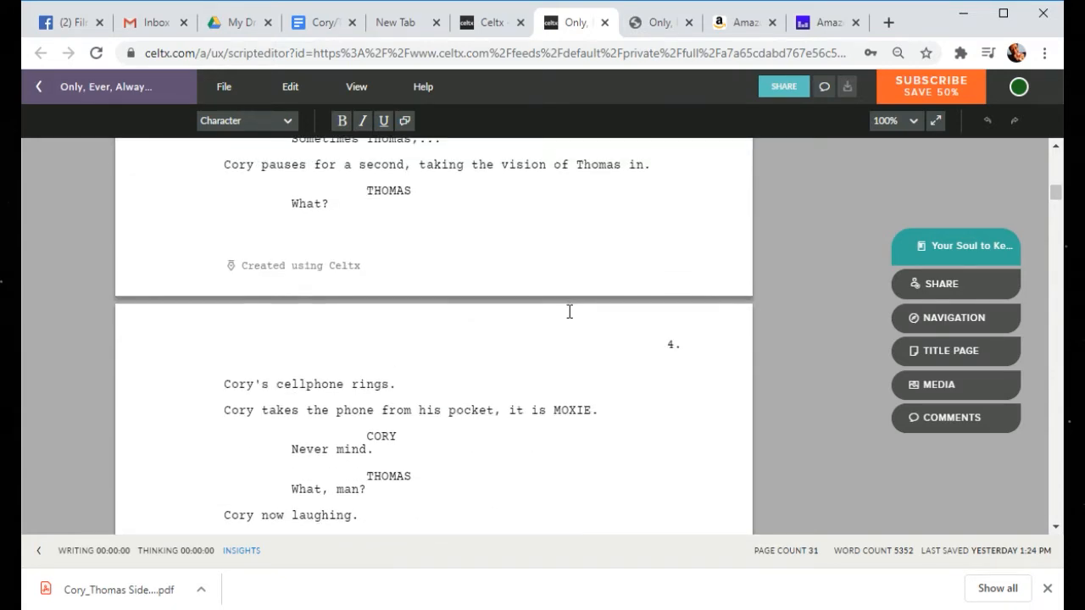
pyautogui.scroll(8, 570, 312)
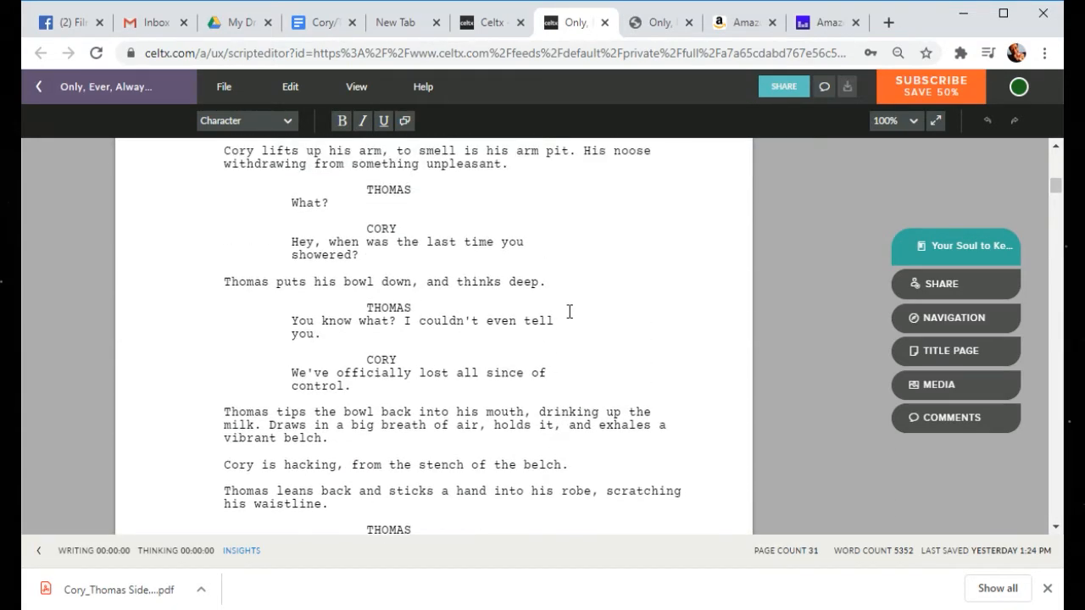
# Step: Select the call passage from Cory looking at his reflection on page 5 to Moxie's "I really got to thinking" on page 6
pyautogui.scroll(-10, 570, 312)
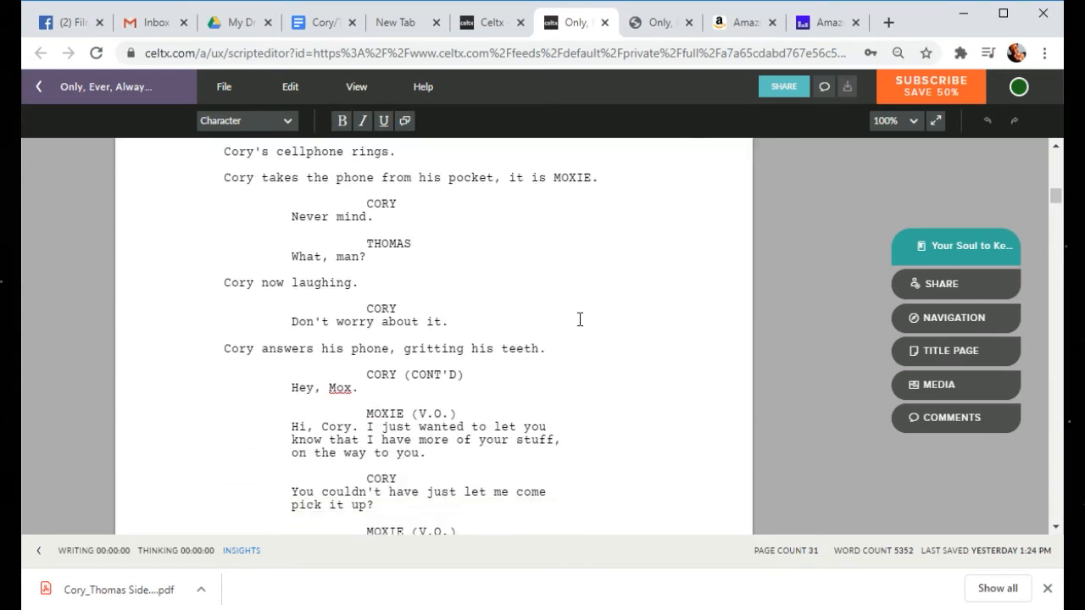
pyautogui.scroll(-2, 580, 319)
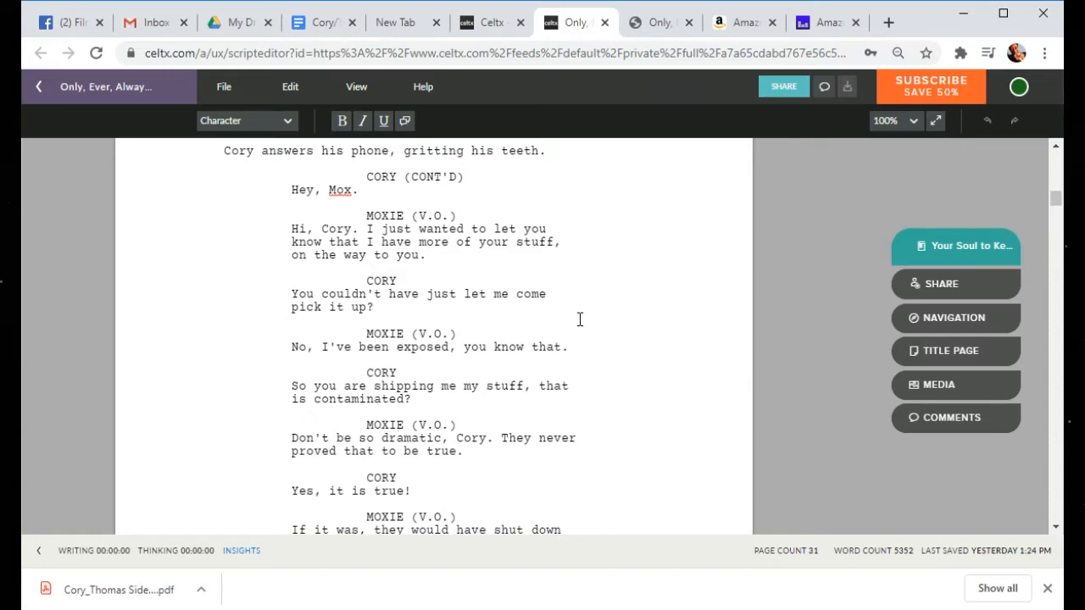
pyautogui.scroll(-6, 579, 318)
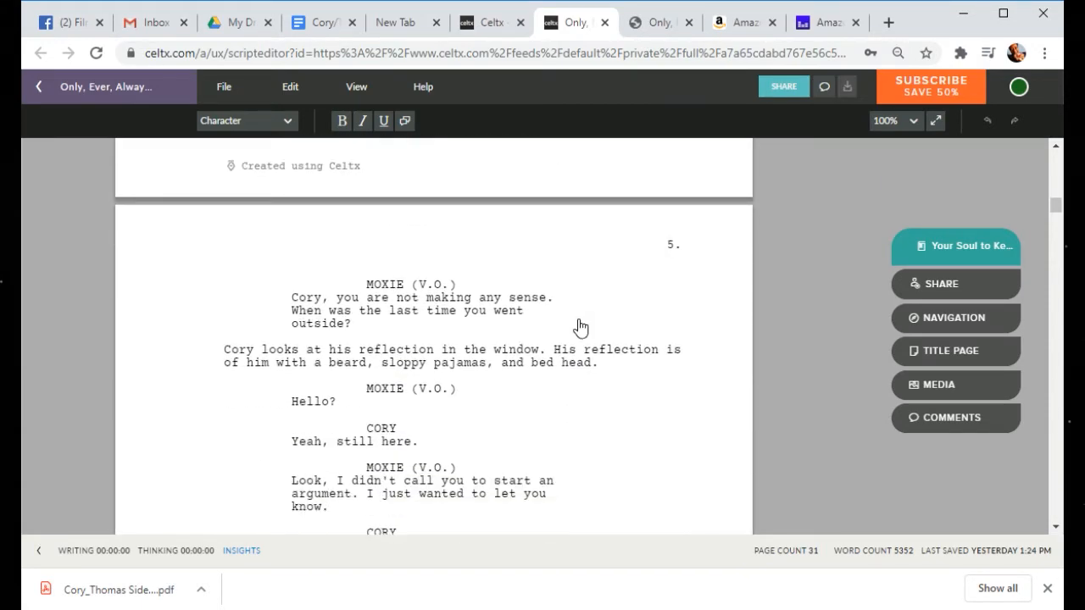
pyautogui.scroll(-1, 580, 322)
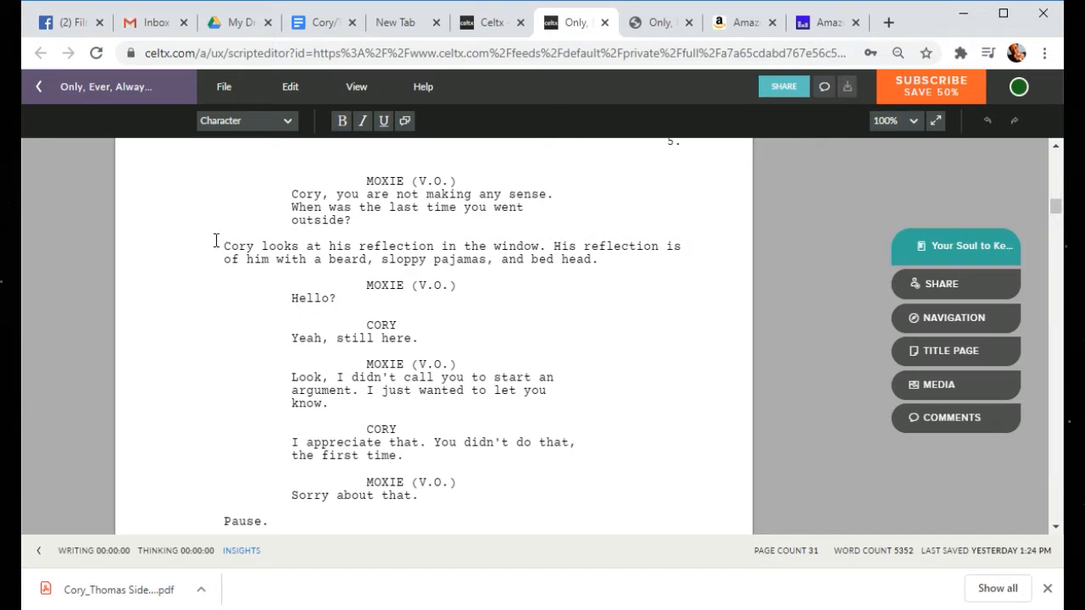
pyautogui.moveTo(224, 246); pyautogui.dragTo(544, 411)
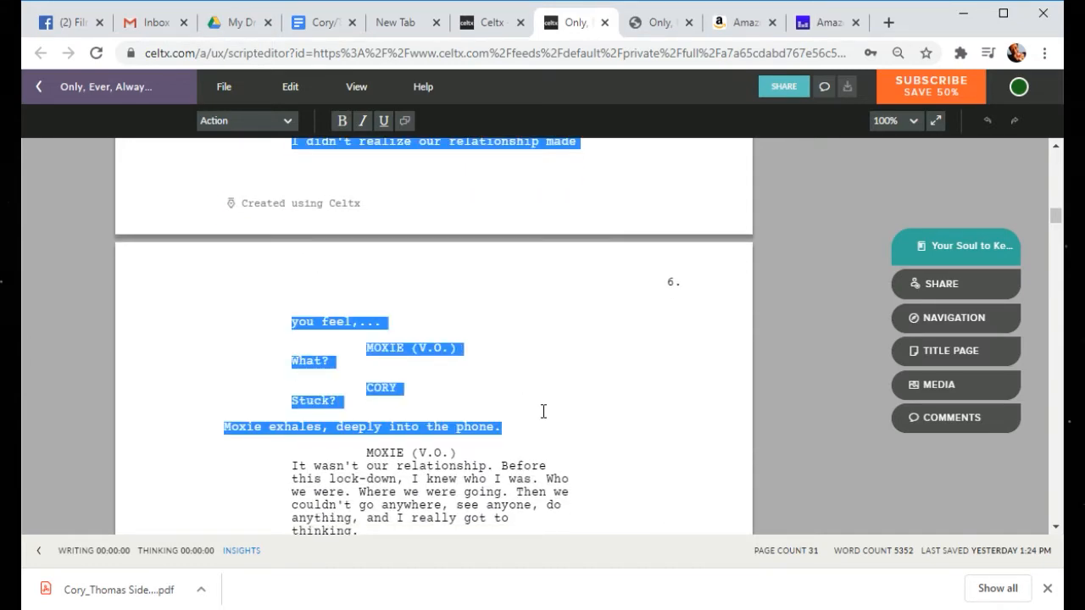
pyautogui.moveTo(544, 412); pyautogui.dragTo(548, 356)
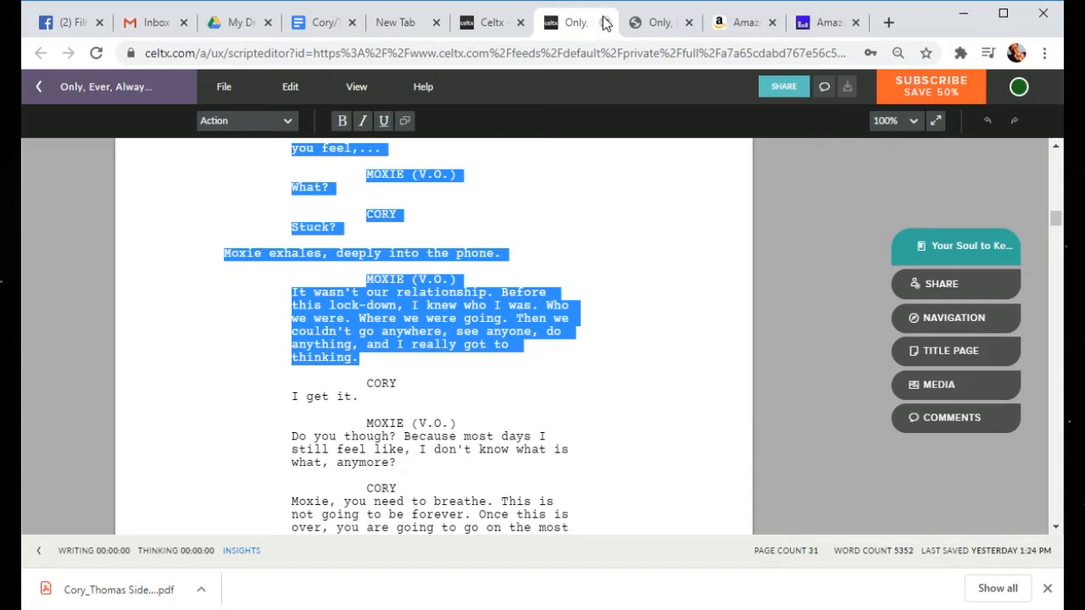
# Step: Switch to the "Cory/Thomas Side - Callbacks" file in Google Docs and create a new blank document from it
pyautogui.click(319, 24)
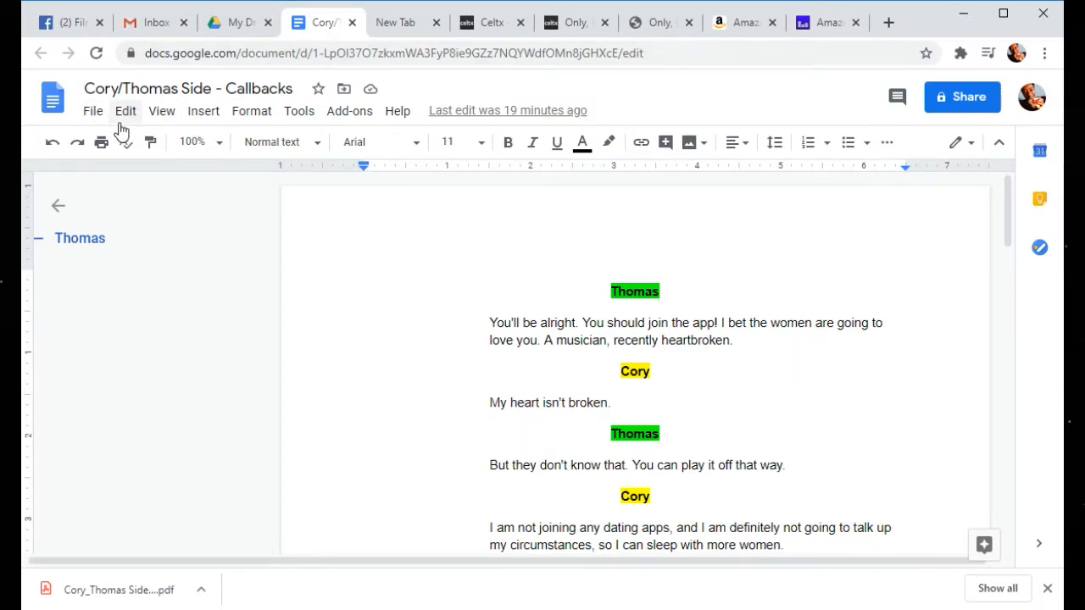
pyautogui.click(92, 111)
pyautogui.moveTo(204, 191)
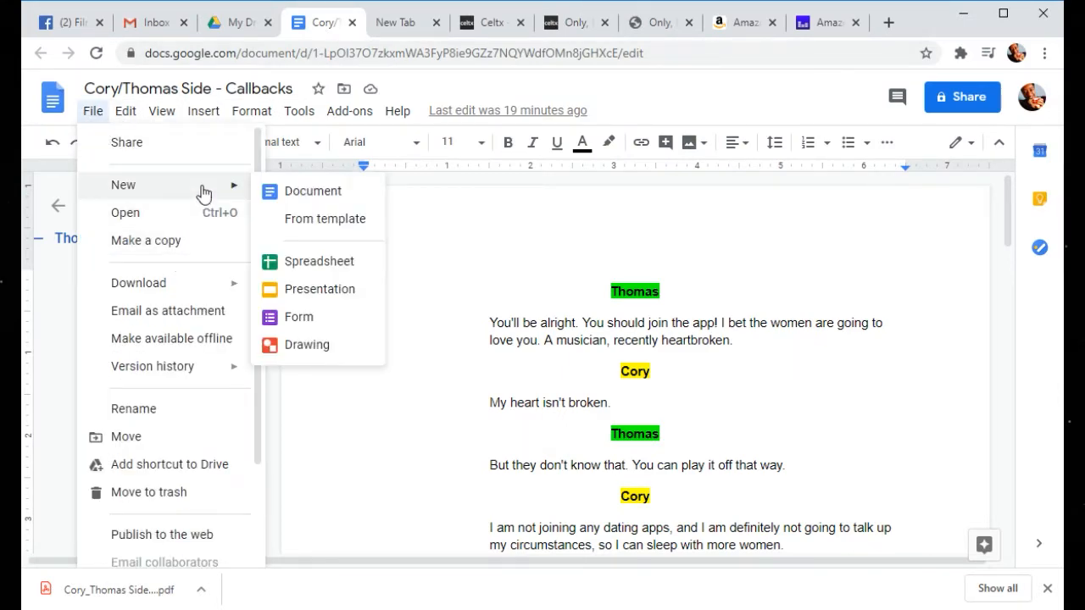
pyautogui.click(310, 200)
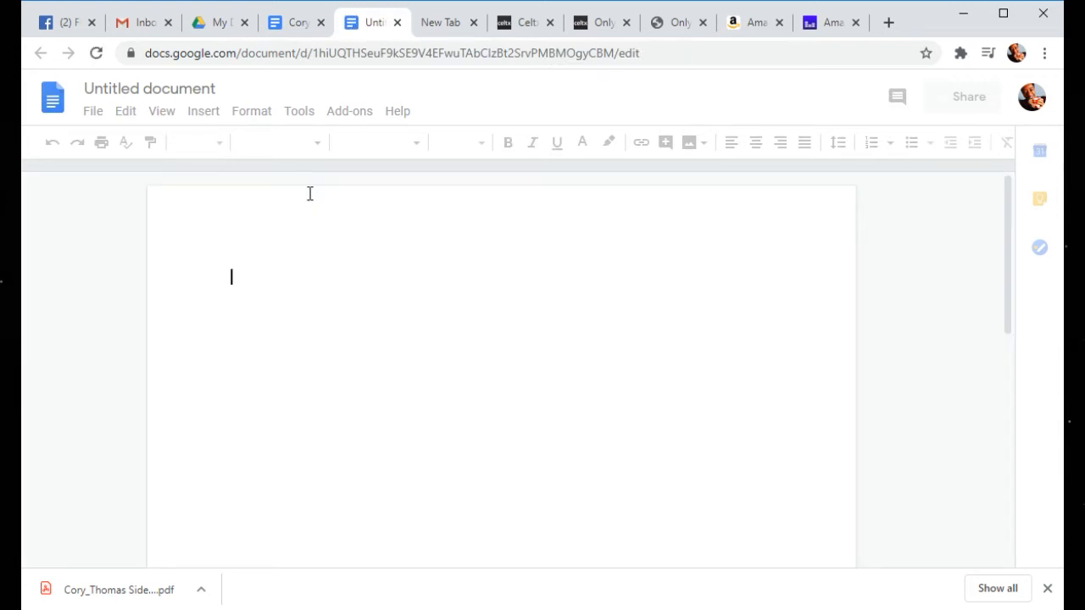
# Step: Return to the Celtx script and review the highlighted Cory and Moxie passage from its start on page 5
pyautogui.click(605, 28)
pyautogui.scroll(12, 398, 348)
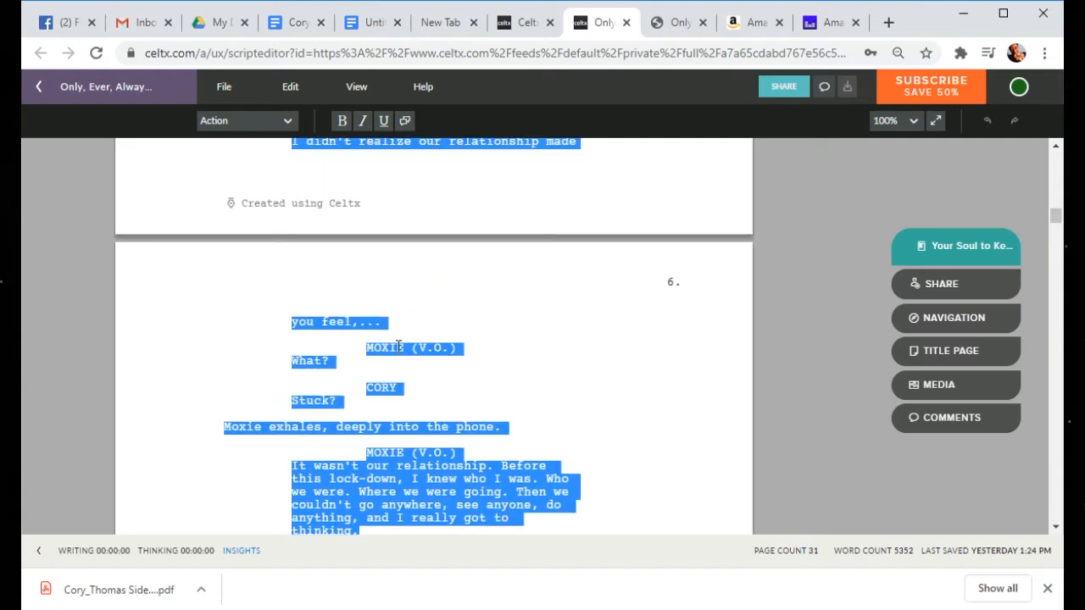
pyautogui.scroll(1, 141, 304)
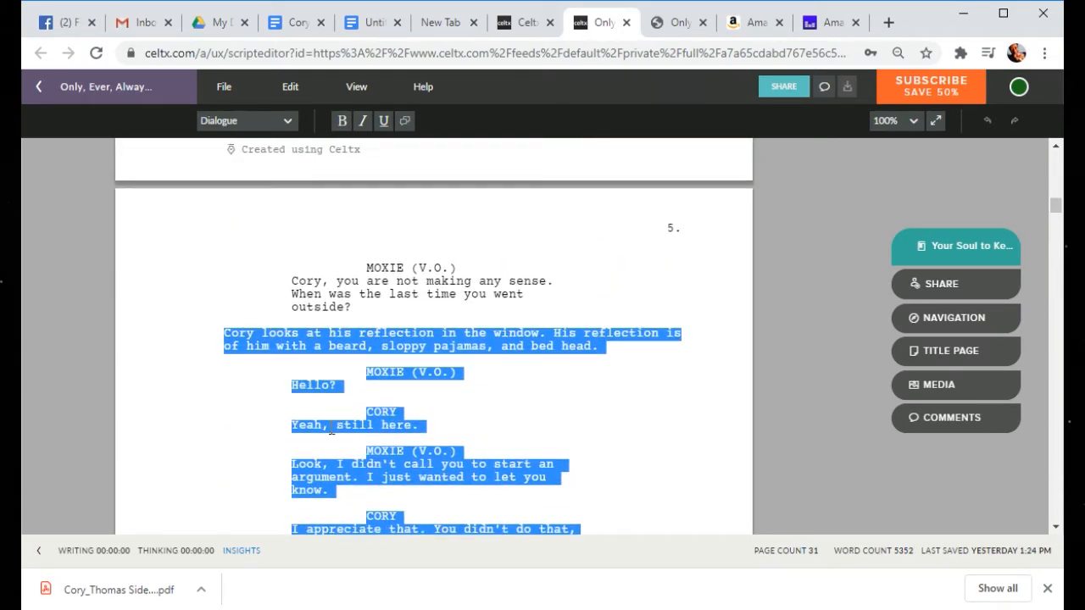
pyautogui.scroll(-4, 467, 436)
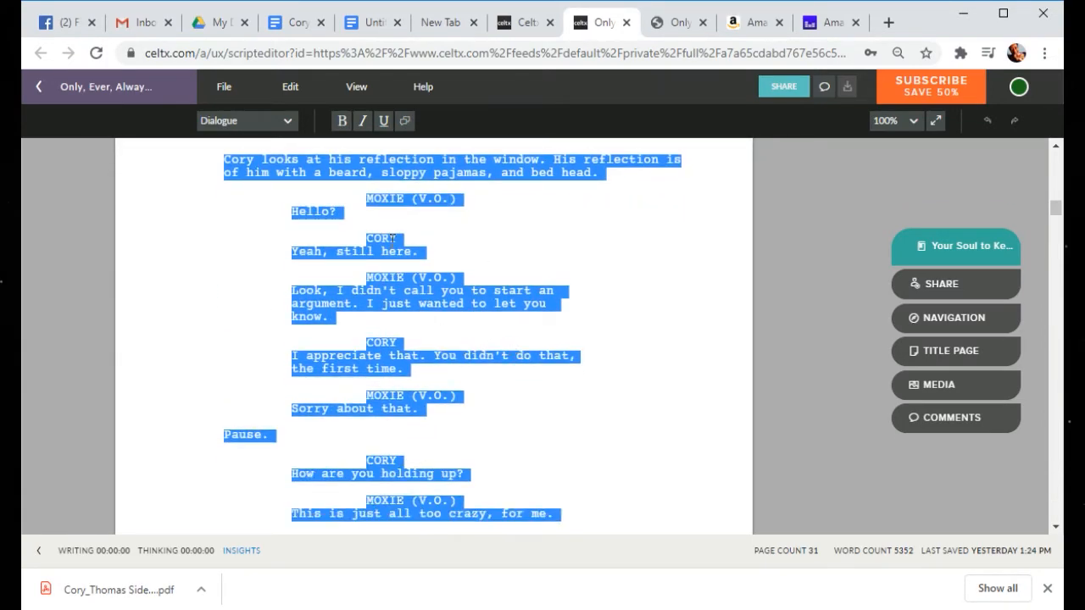
# Step: Open the script's PDF print preview, browse its pages from page 9 onward, and close the preview
pyautogui.click(236, 91)
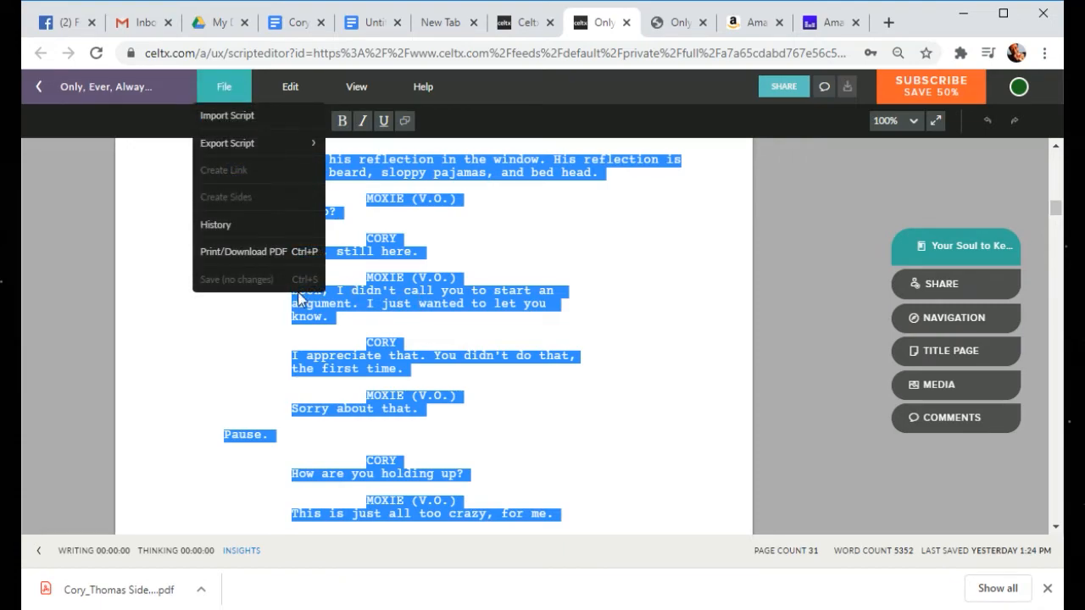
pyautogui.click(295, 252)
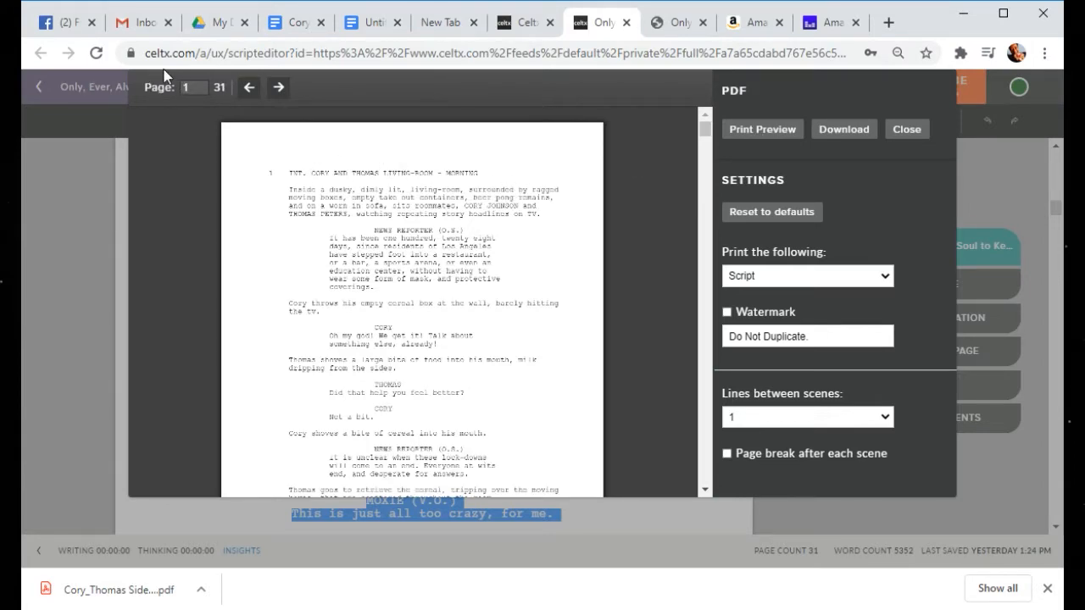
pyautogui.moveTo(198, 88); pyautogui.dragTo(150, 85)
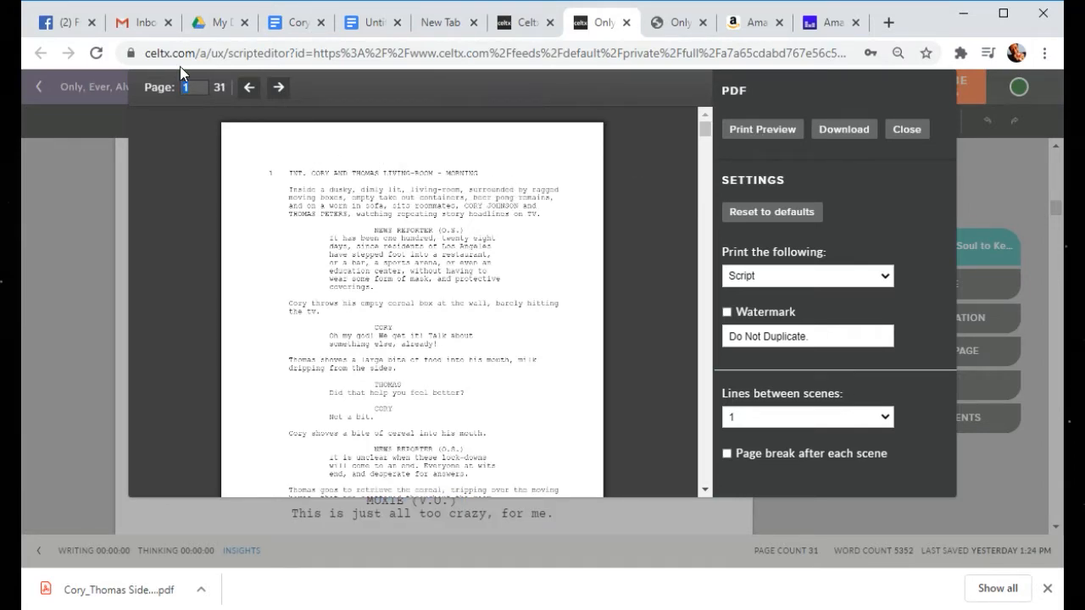
pyautogui.write('9')
pyautogui.scroll(-15, 327, 363)
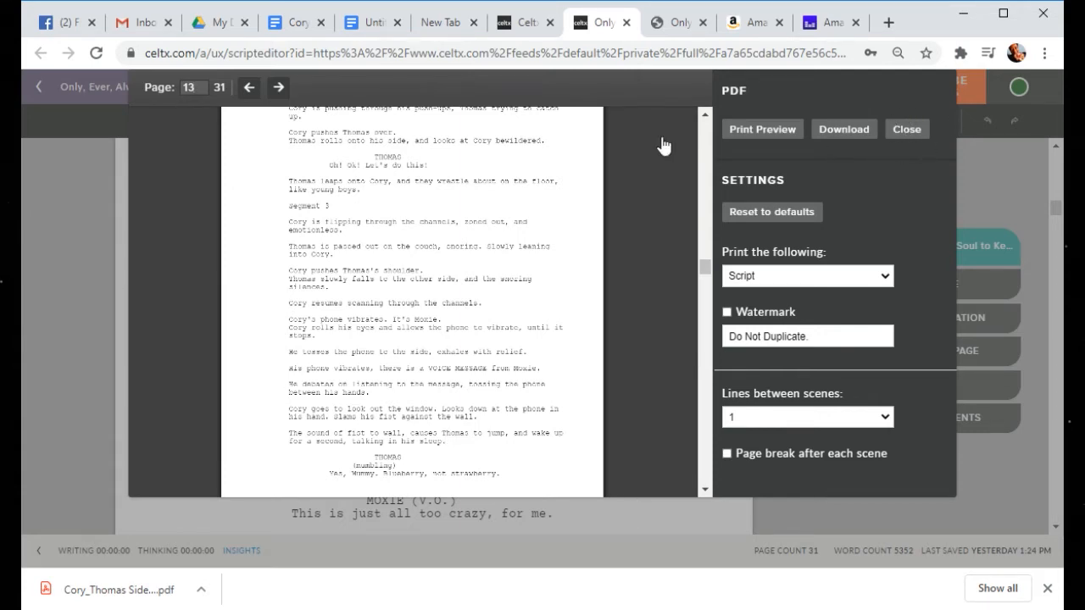
pyautogui.click(906, 129)
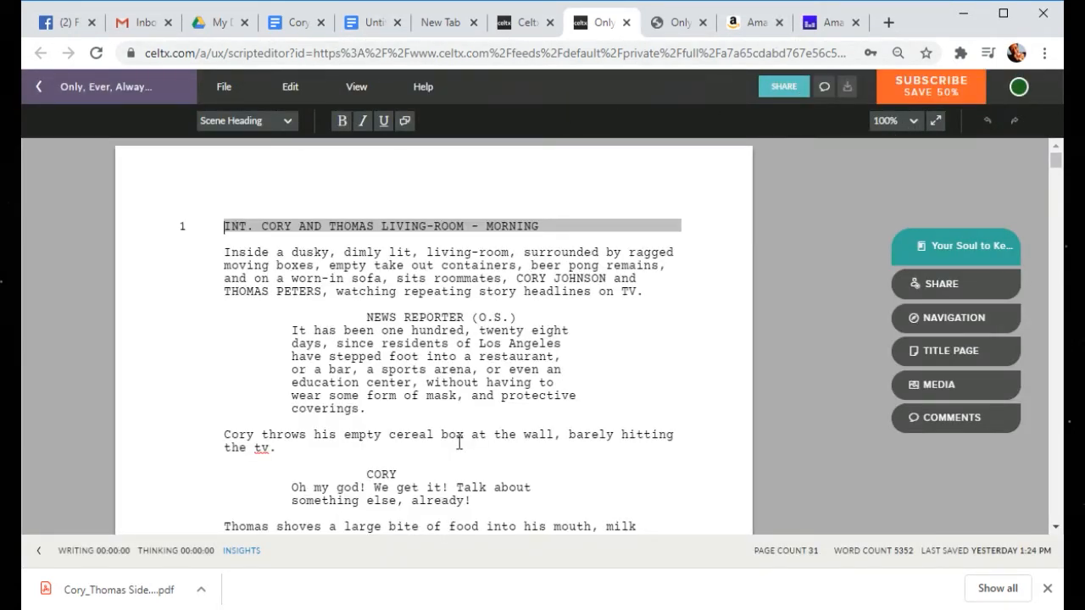
# Step: Locate the Cory and Moxie call on page 5, switch to the untitled Google Docs document, and paste the copied passage there
pyautogui.scroll(-20, 484, 424)
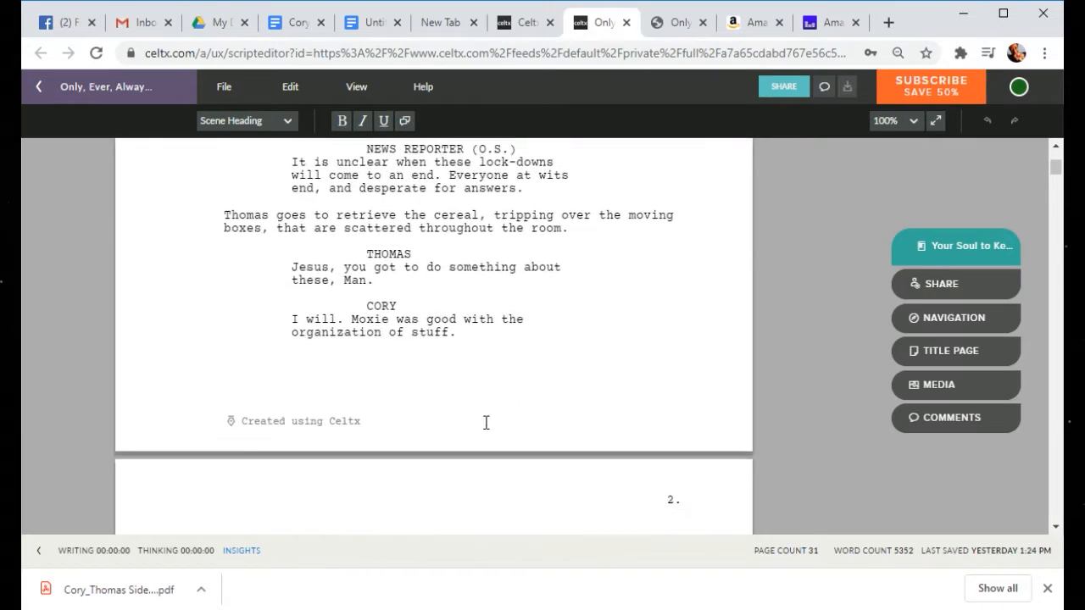
pyautogui.scroll(-10, 361, 434)
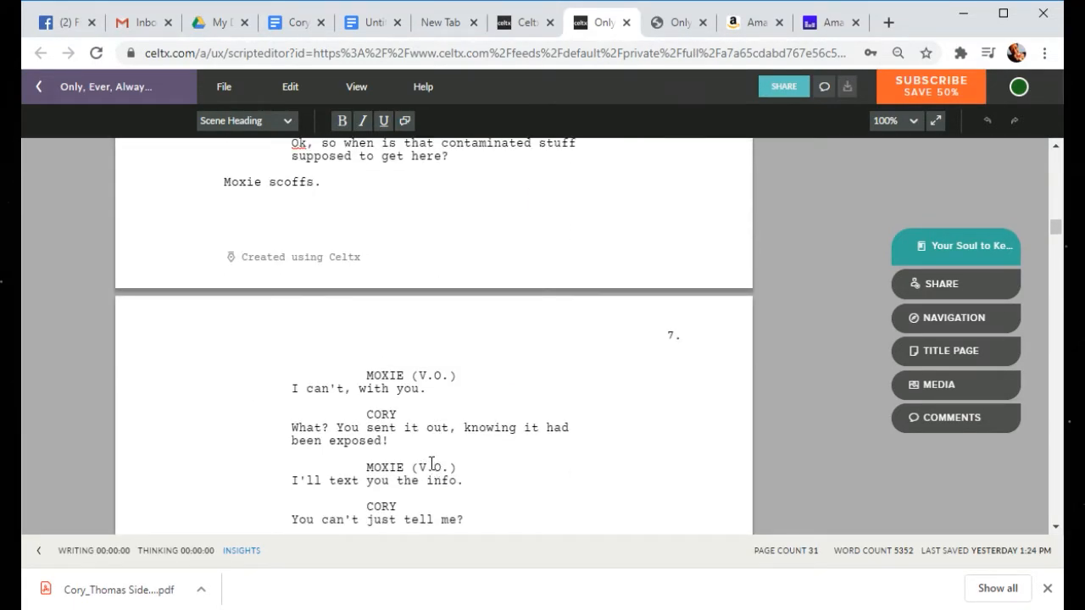
pyautogui.scroll(9, 432, 463)
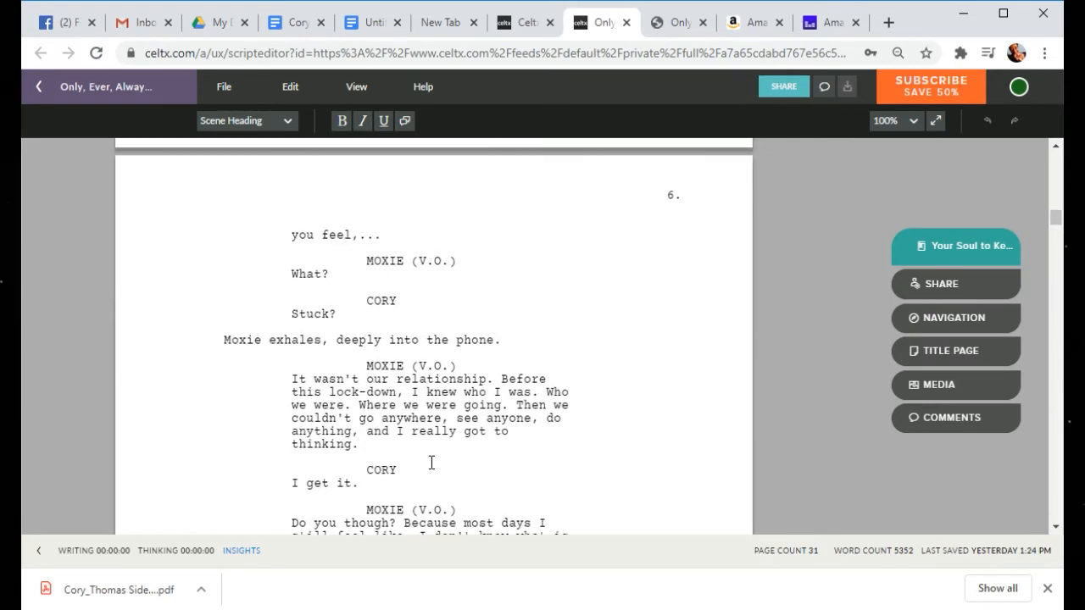
pyautogui.scroll(8, 432, 463)
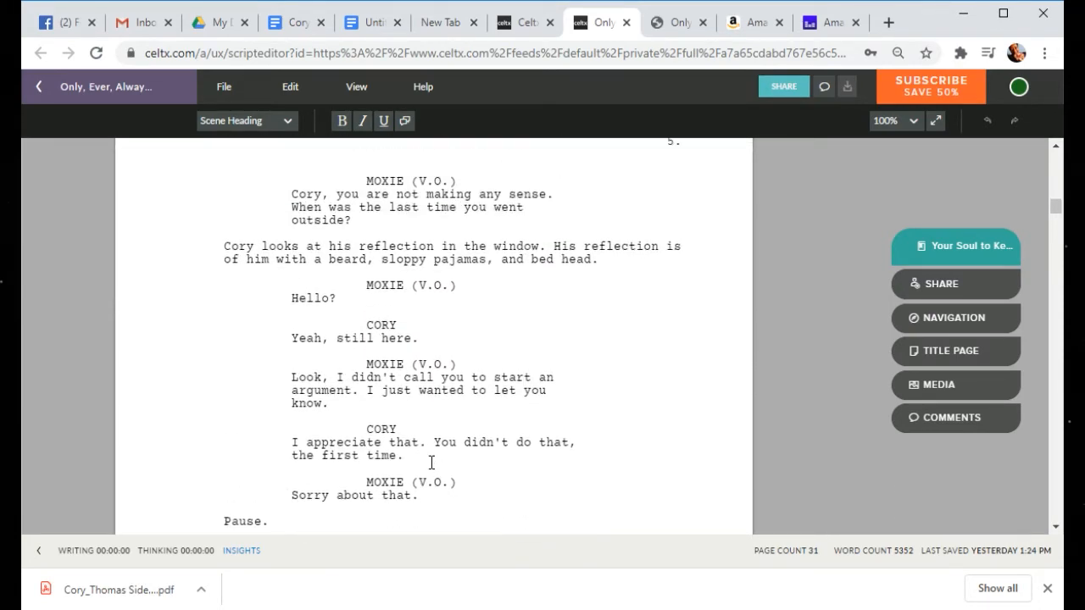
pyautogui.scroll(-5, 432, 463)
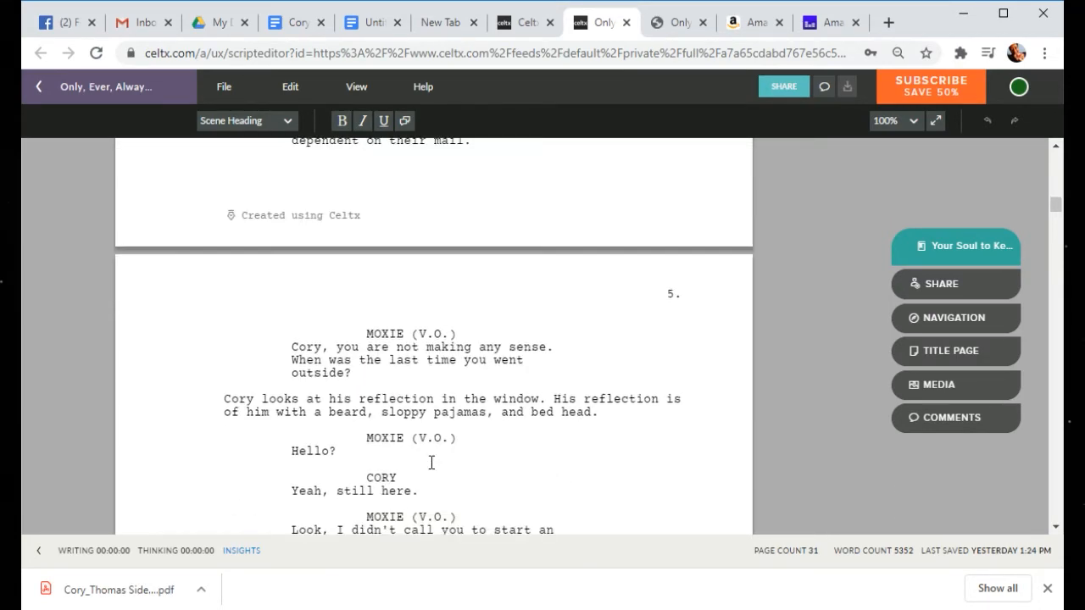
pyautogui.click(379, 25)
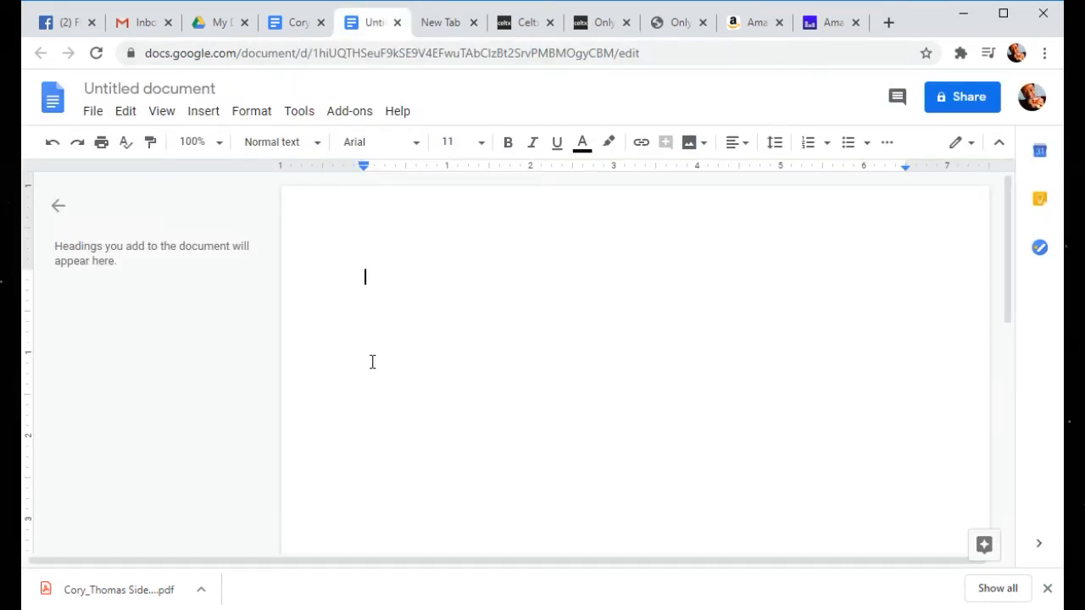
pyautogui.rightClick(381, 299)
pyautogui.click(433, 342)
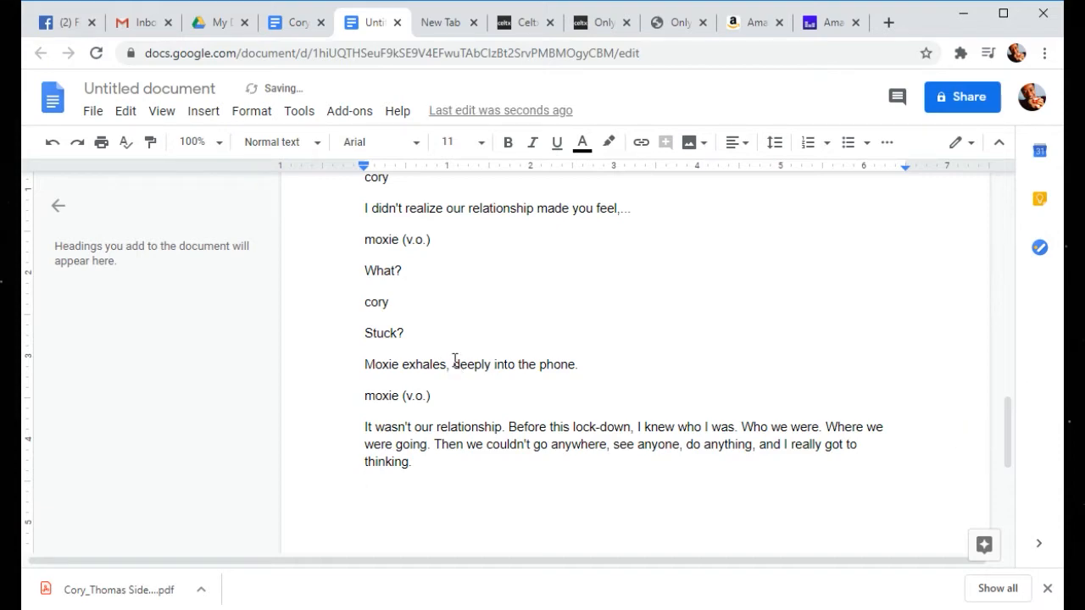
# Step: Review the pasted passage from Cory looking at his reflection to Moxie's last line about getting to thinking
pyautogui.scroll(7, 456, 360)
pyautogui.scroll(5, 455, 360)
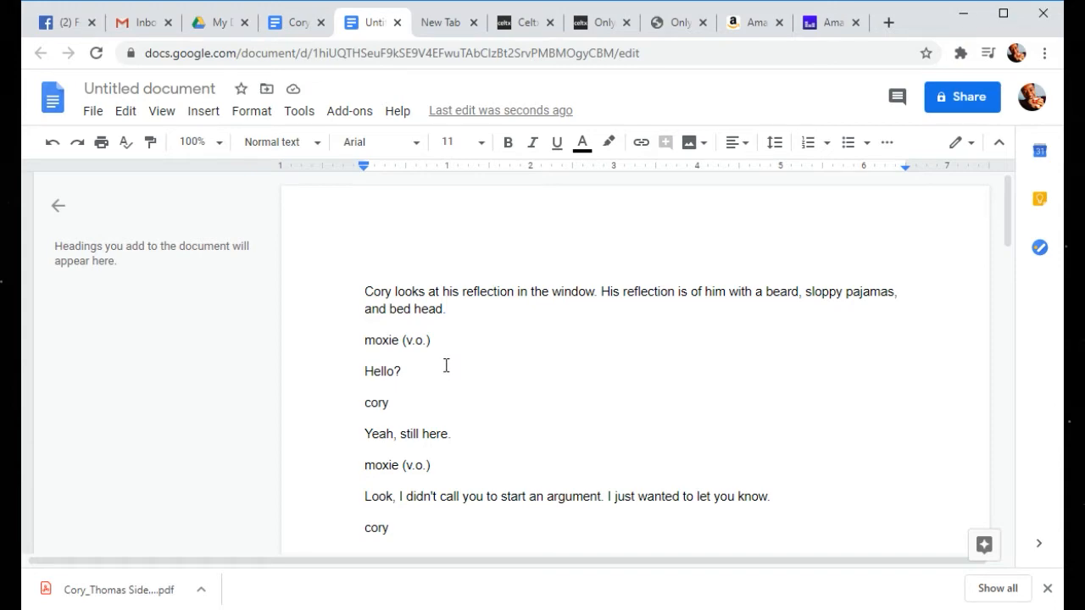
pyautogui.scroll(-2, 393, 377)
pyautogui.scroll(2, 407, 372)
pyautogui.scroll(-15, 759, 475)
pyautogui.scroll(-1, 718, 471)
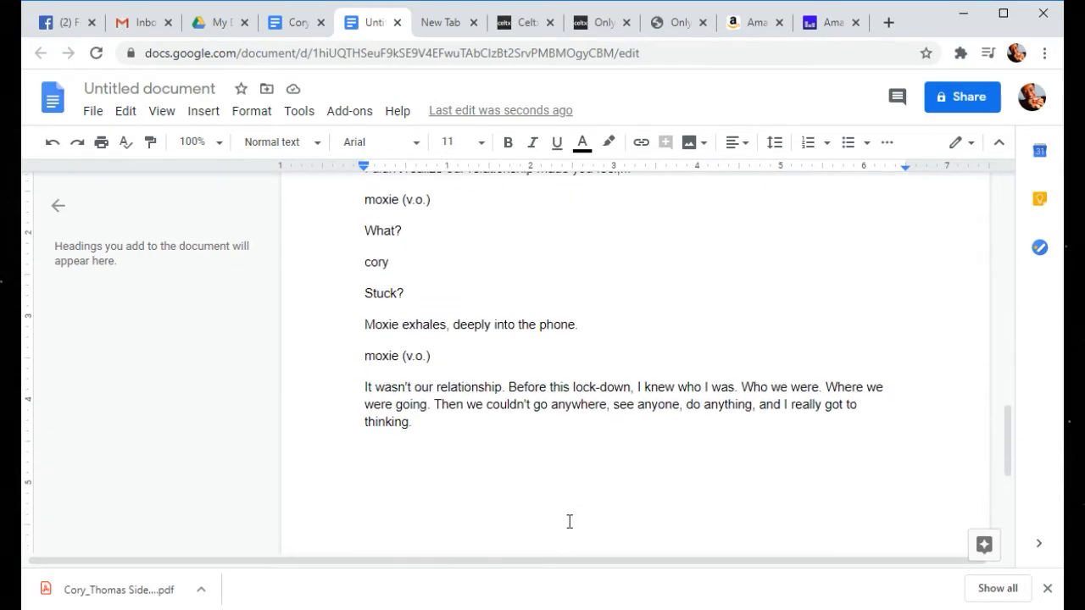
pyautogui.scroll(6, 563, 353)
pyautogui.scroll(4, 561, 348)
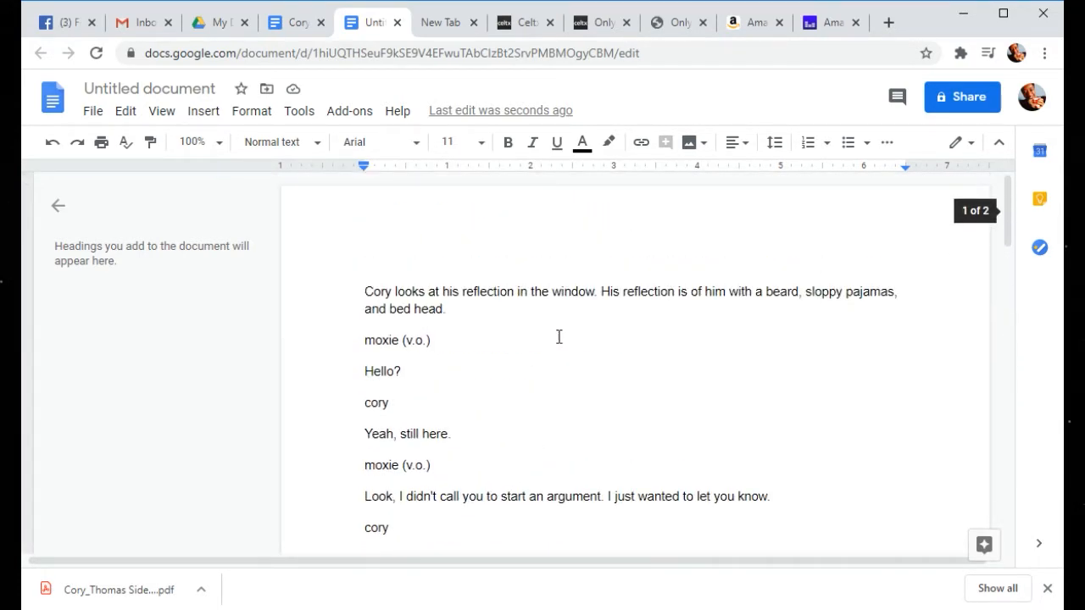
# Step: Format the first Moxie (v.o.) cue as centred, bold text with a yellow highlight and a capital M
pyautogui.click(362, 339)
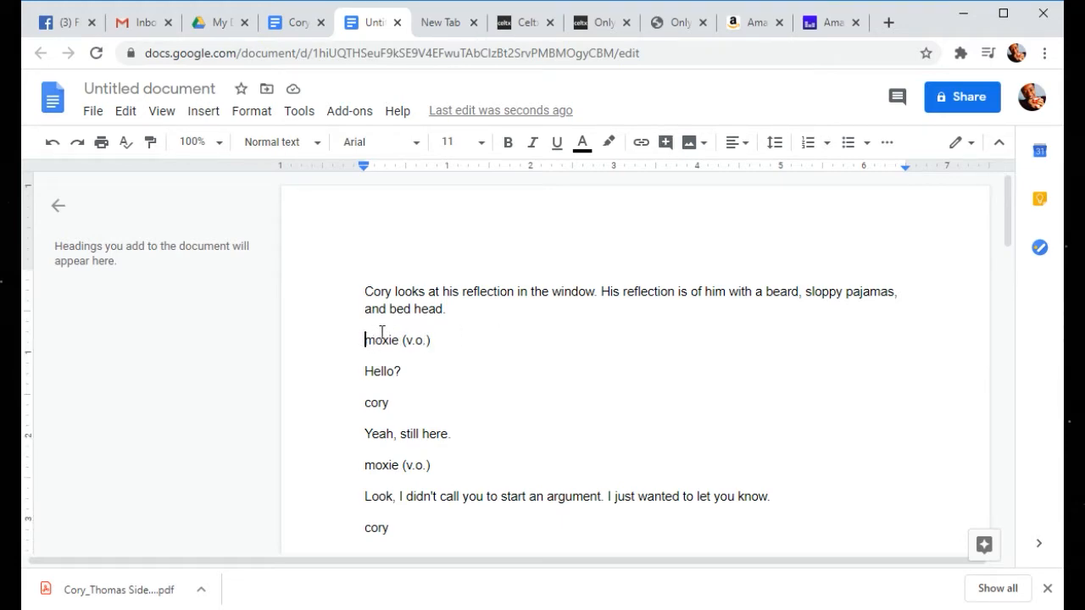
pyautogui.click(752, 149)
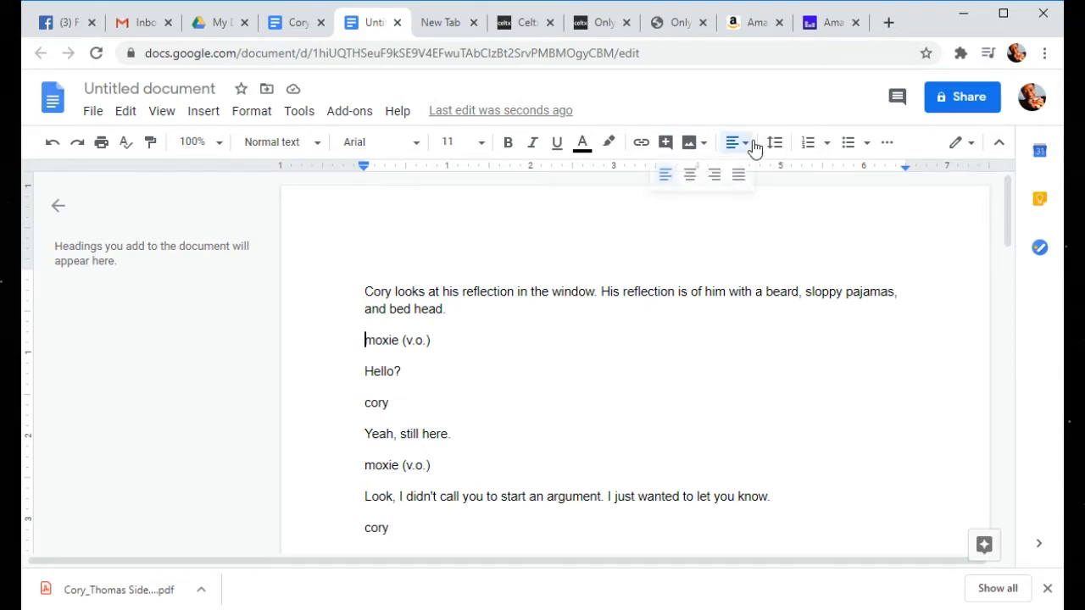
pyautogui.click(693, 179)
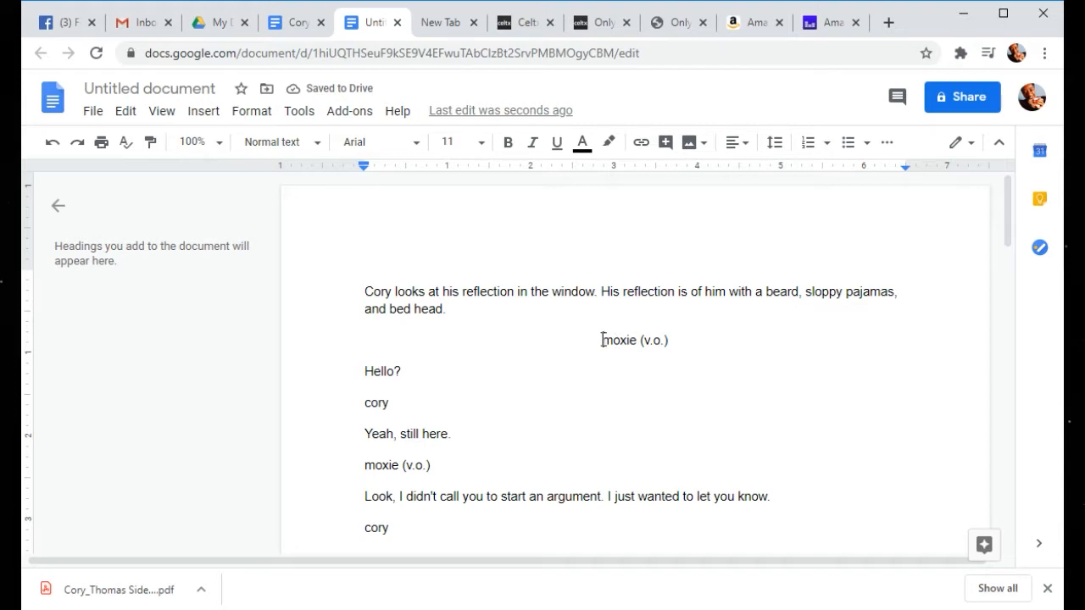
pyautogui.moveTo(675, 342); pyautogui.dragTo(601, 342)
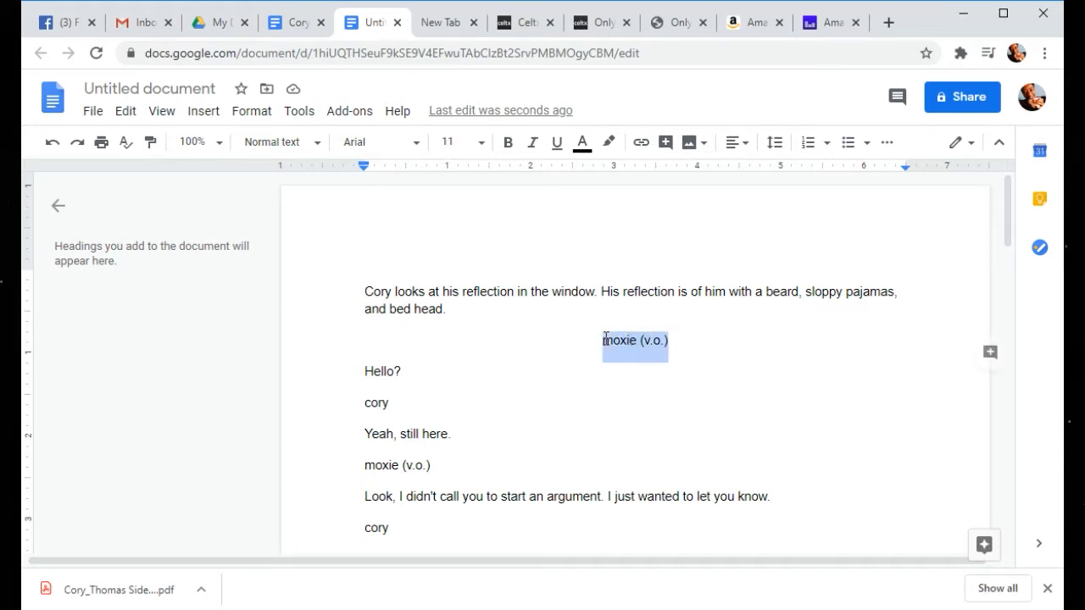
pyautogui.click(508, 149)
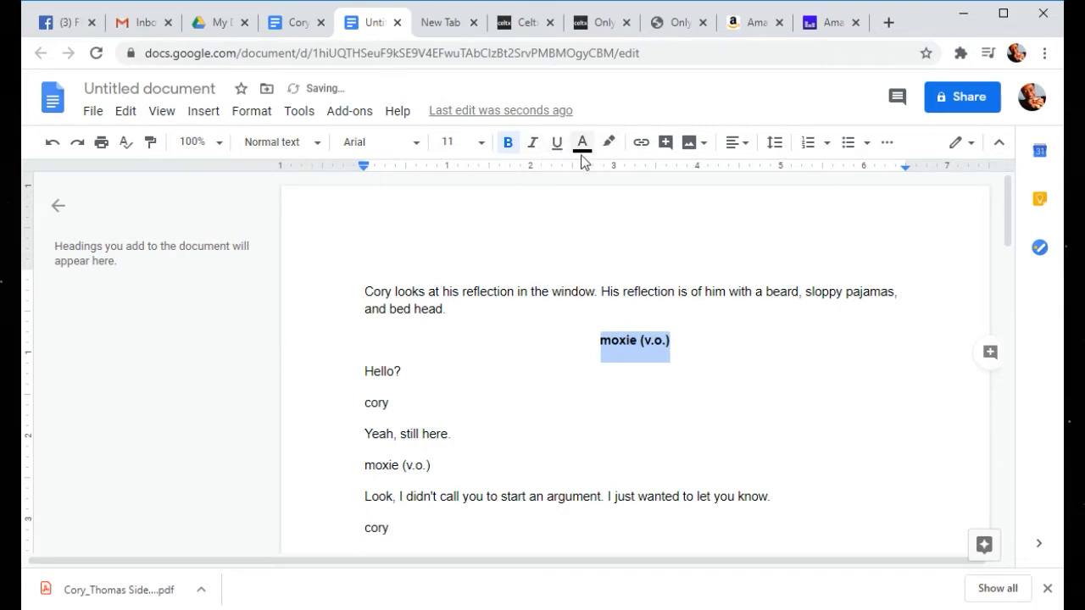
pyautogui.click(605, 146)
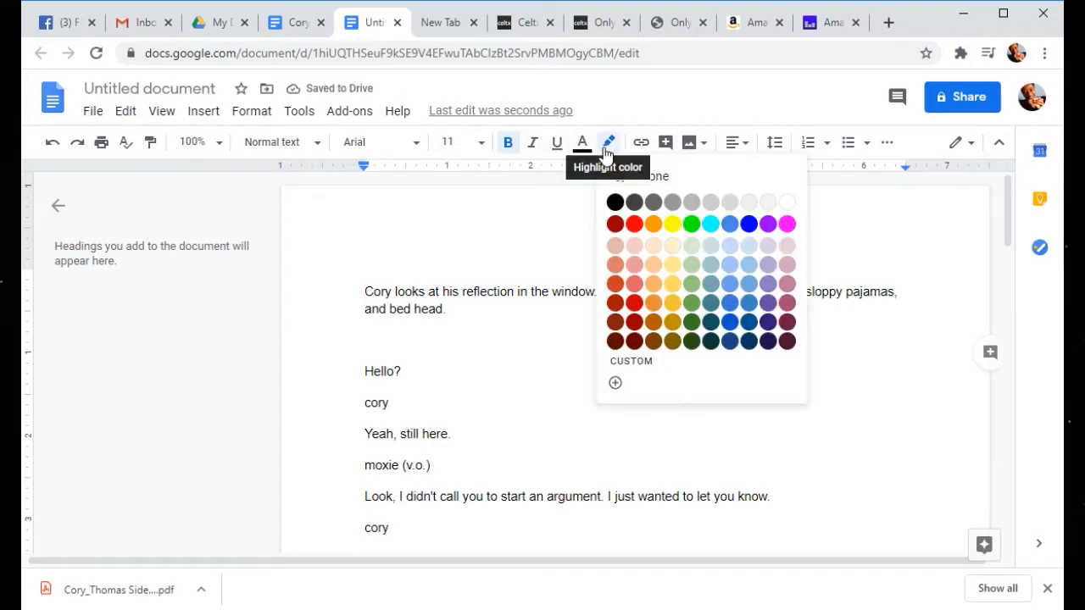
pyautogui.click(678, 225)
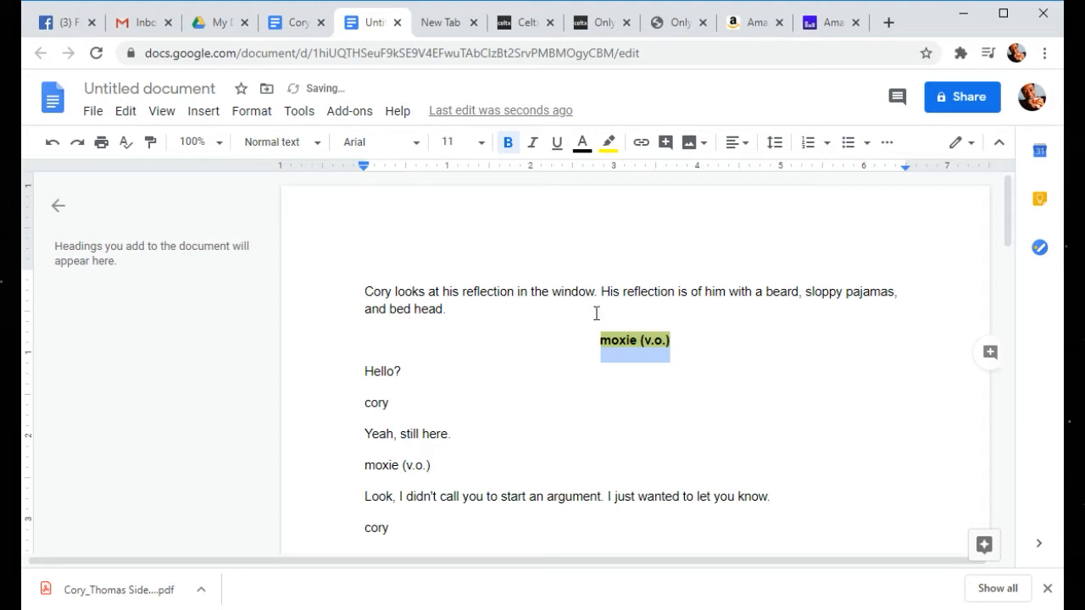
pyautogui.click(611, 341)
pyautogui.moveTo(612, 341); pyautogui.dragTo(600, 340)
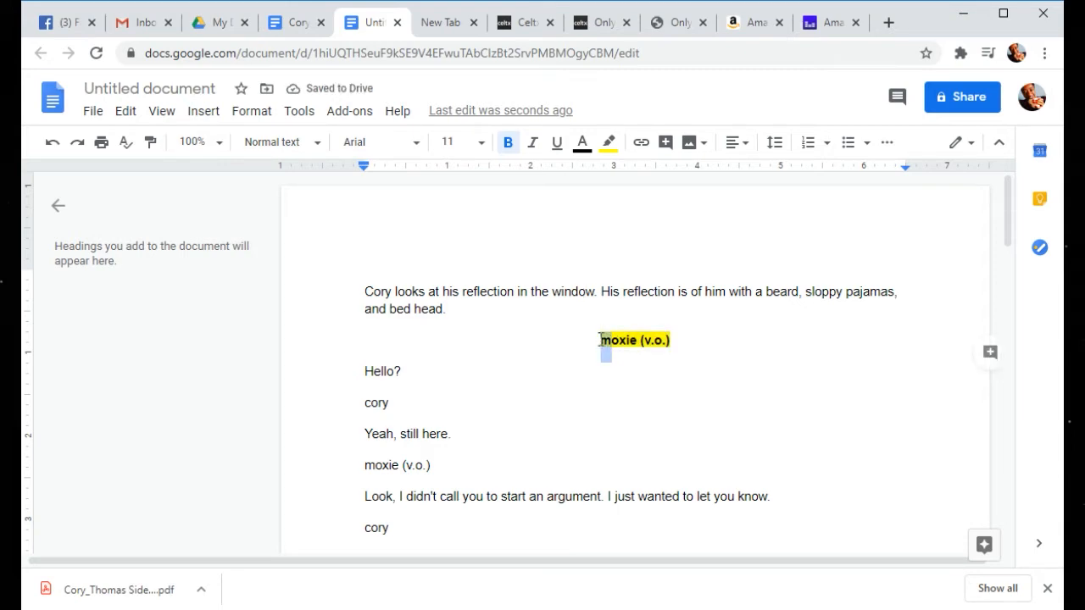
pyautogui.write('M')
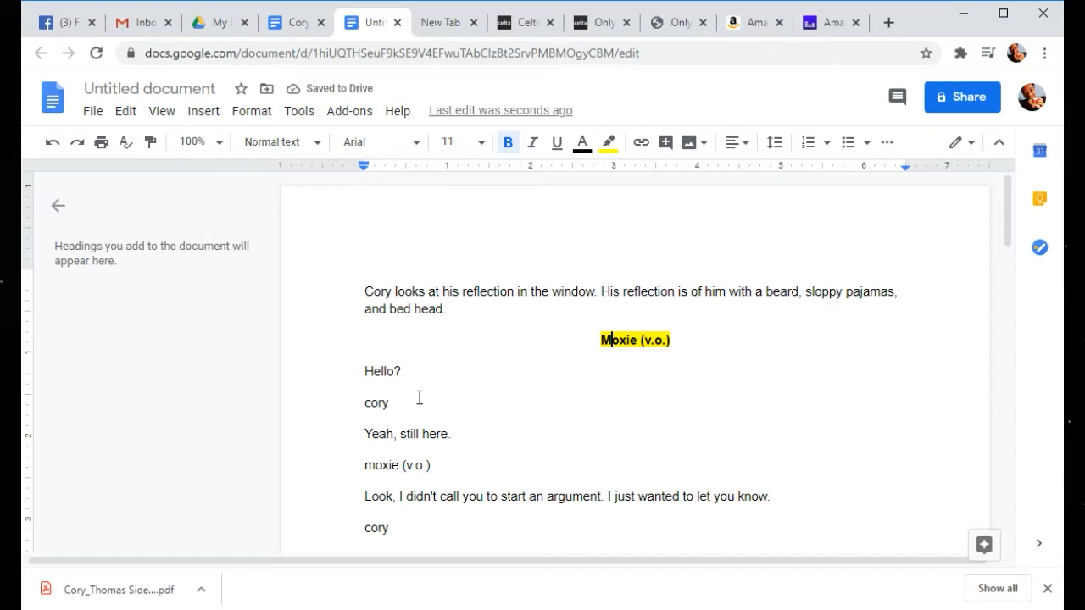
# Step: Indent Moxie's "Hello?" line by three tab stops and compare its layout with the Celtx script
pyautogui.click(365, 370)
pyautogui.press('Tab')
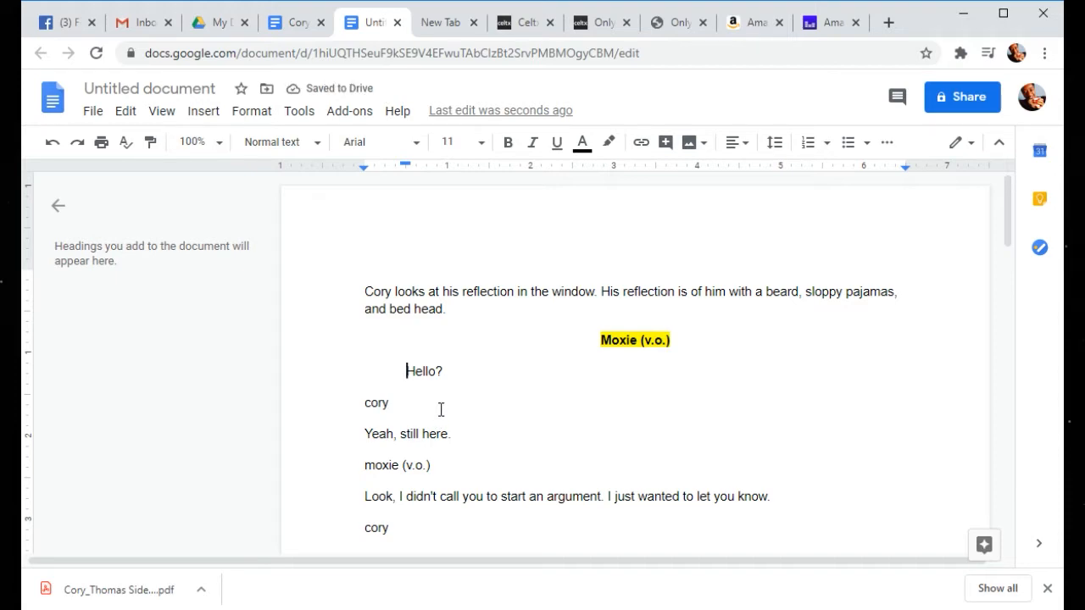
pyautogui.press('Tab')
pyautogui.press('Tab')
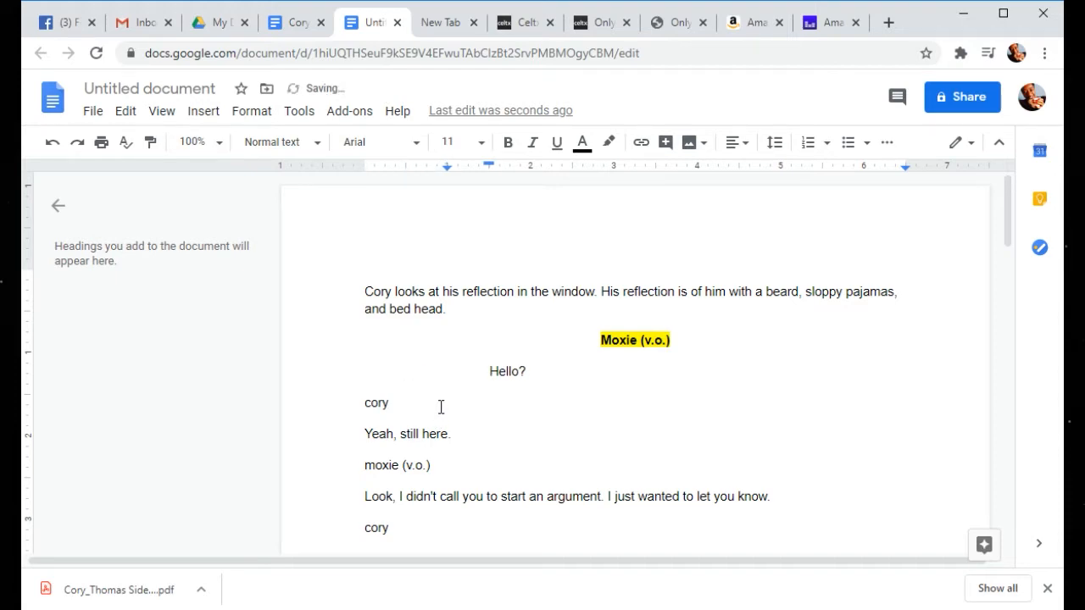
pyautogui.click(577, 22)
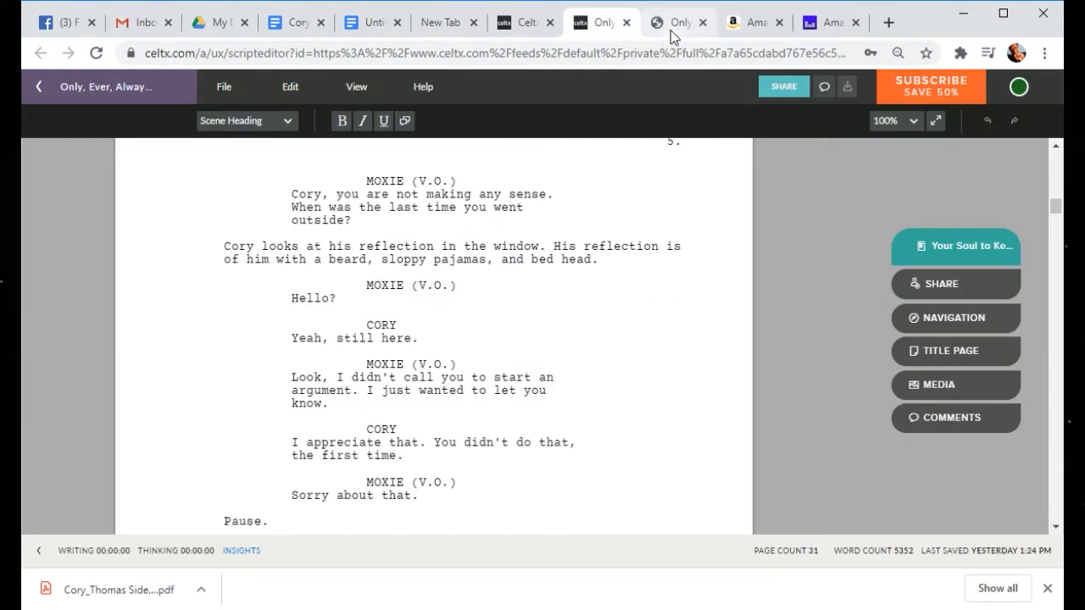
pyautogui.click(373, 24)
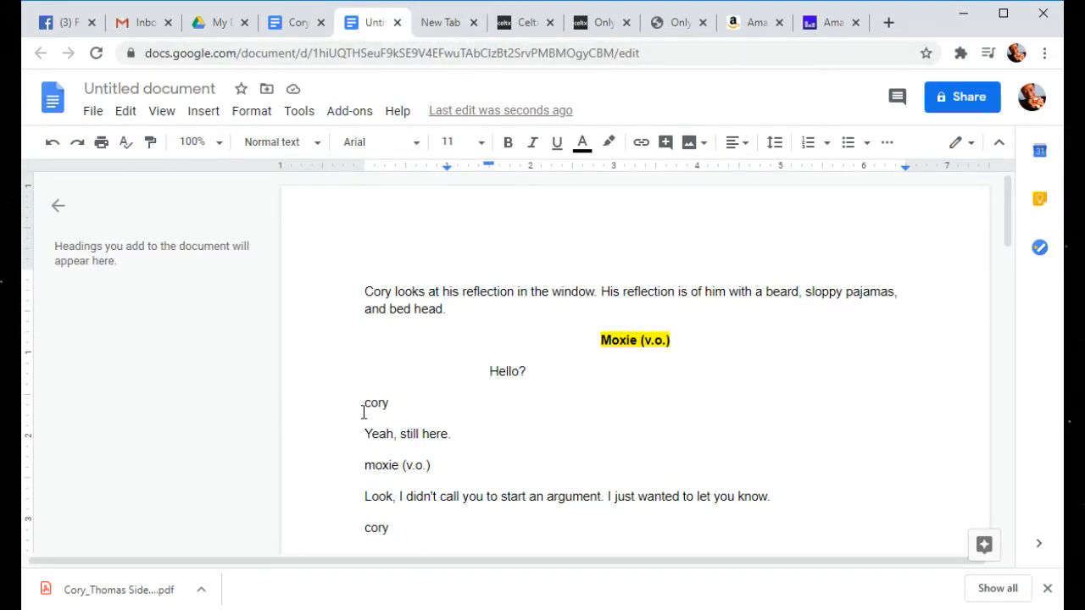
# Step: Format the first Cory cue as bold, centred text with a green highlight and a capital C
pyautogui.moveTo(364, 403); pyautogui.dragTo(389, 403)
pyautogui.click(505, 144)
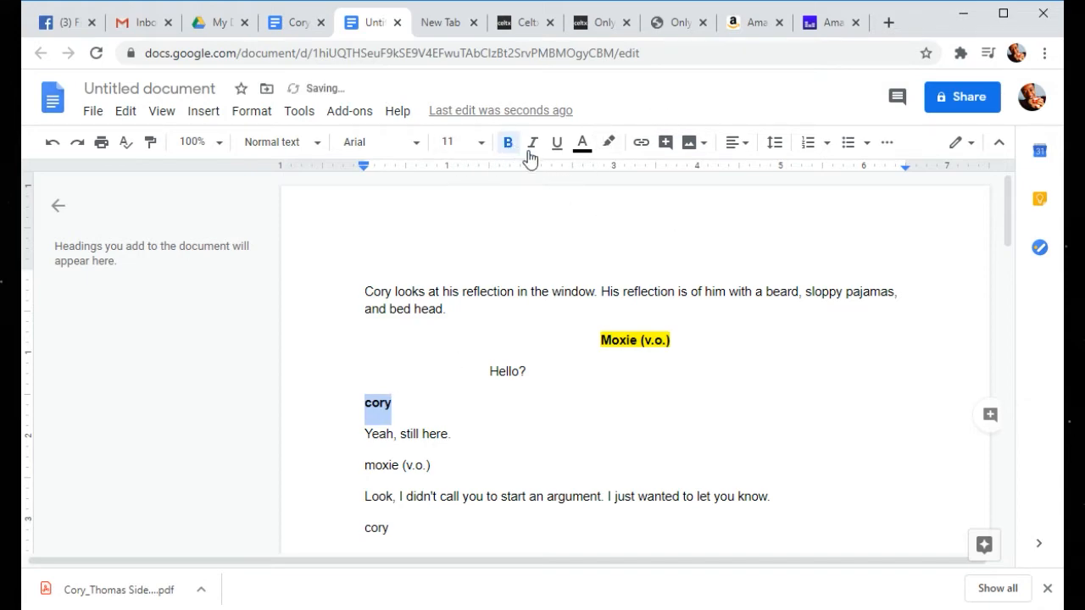
pyautogui.click(609, 143)
pyautogui.click(693, 225)
pyautogui.click(739, 146)
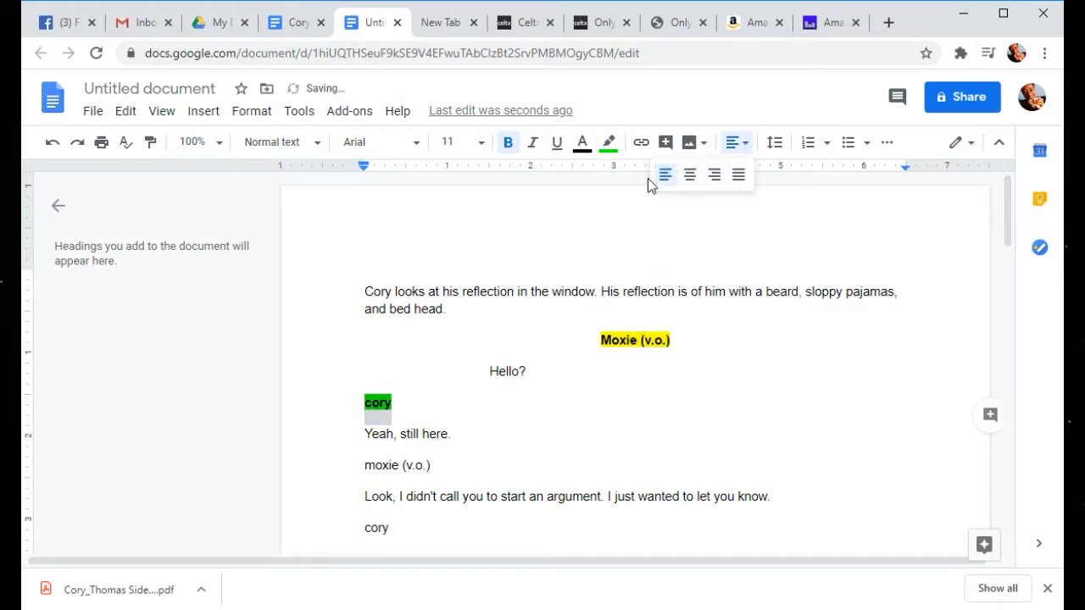
pyautogui.click(690, 175)
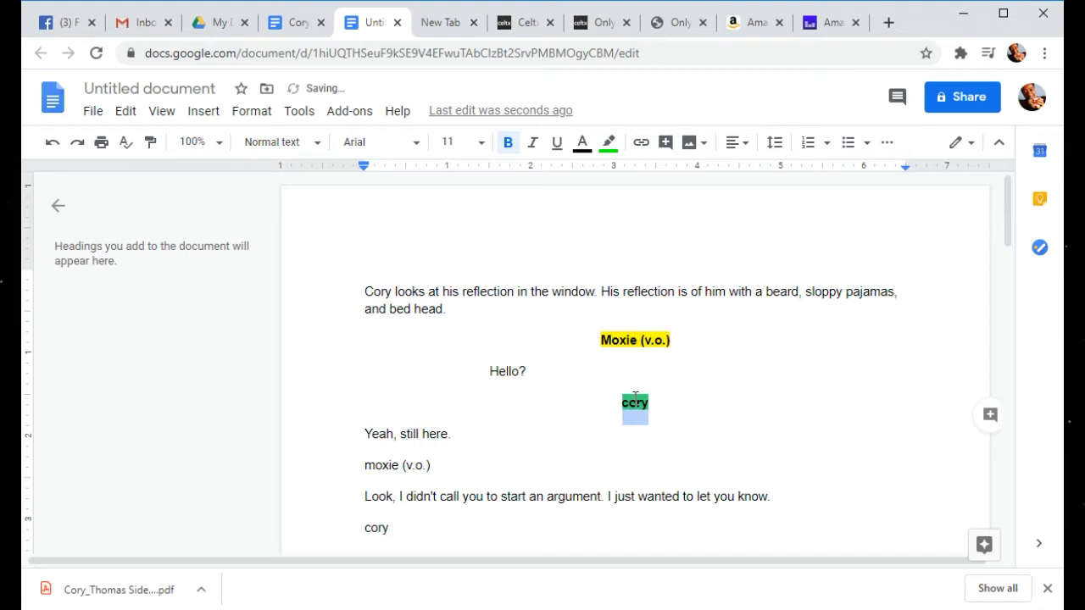
pyautogui.click(632, 402)
pyautogui.moveTo(629, 402); pyautogui.dragTo(621, 405)
pyautogui.write('C')
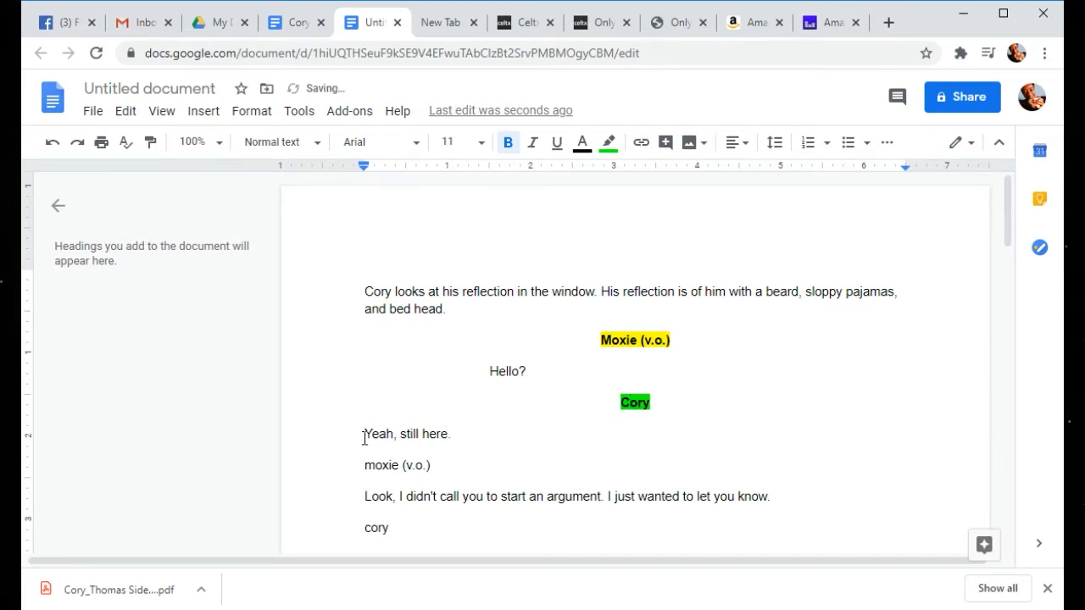
# Step: Indent Cory's "Yeah, still here." line by three tab stops
pyautogui.click(365, 434)
pyautogui.press('Tab')
pyautogui.press('Tab')
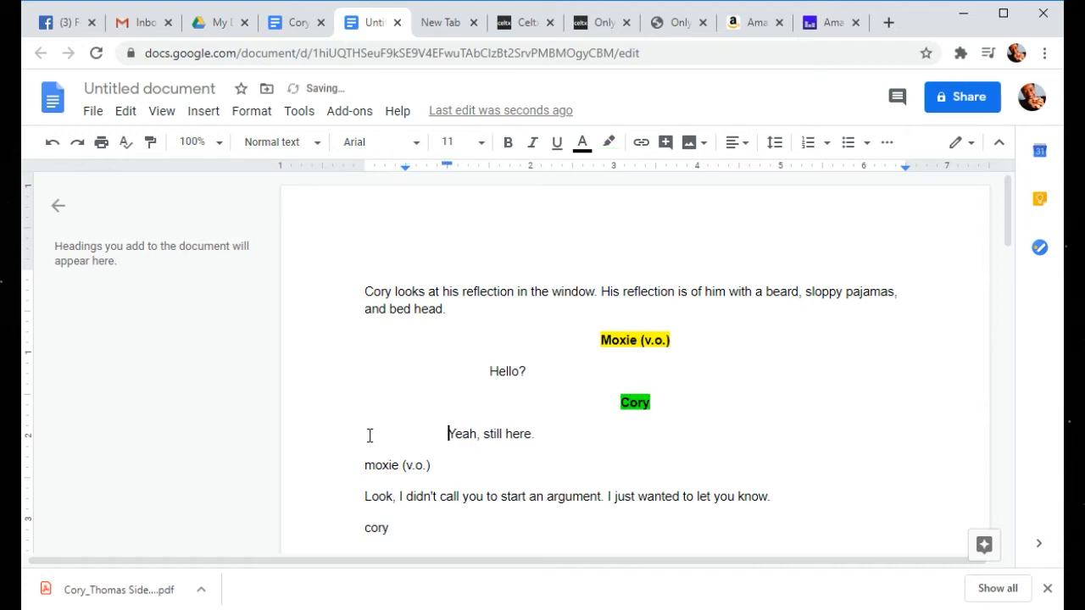
pyautogui.press('Tab')
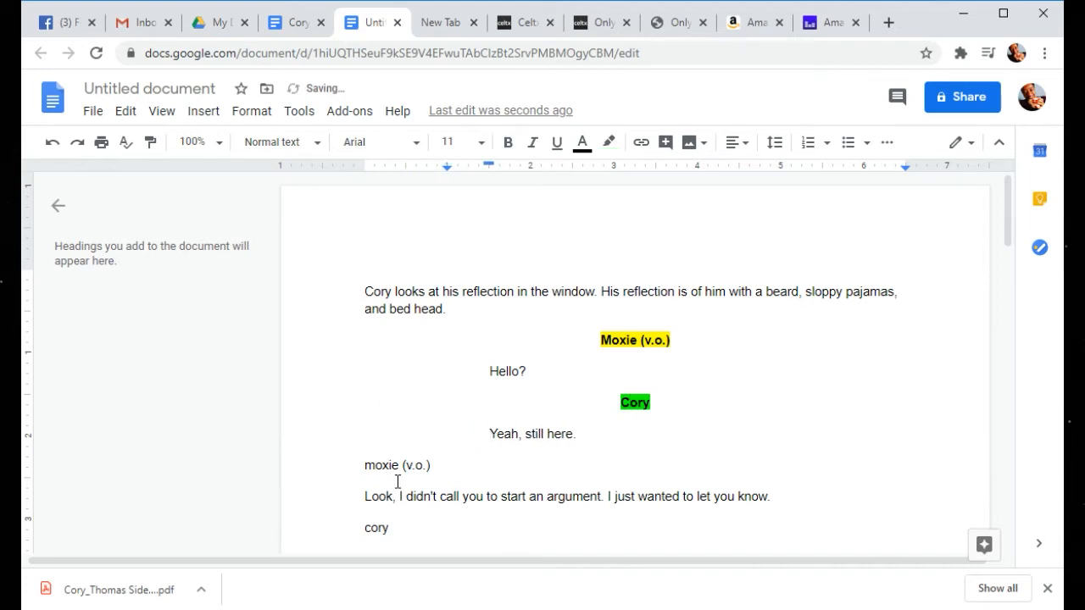
# Step: Centre the second Moxie (v.o.) cue, above "Look, I didn't call you to start an argument", and make it bold
pyautogui.click(366, 465)
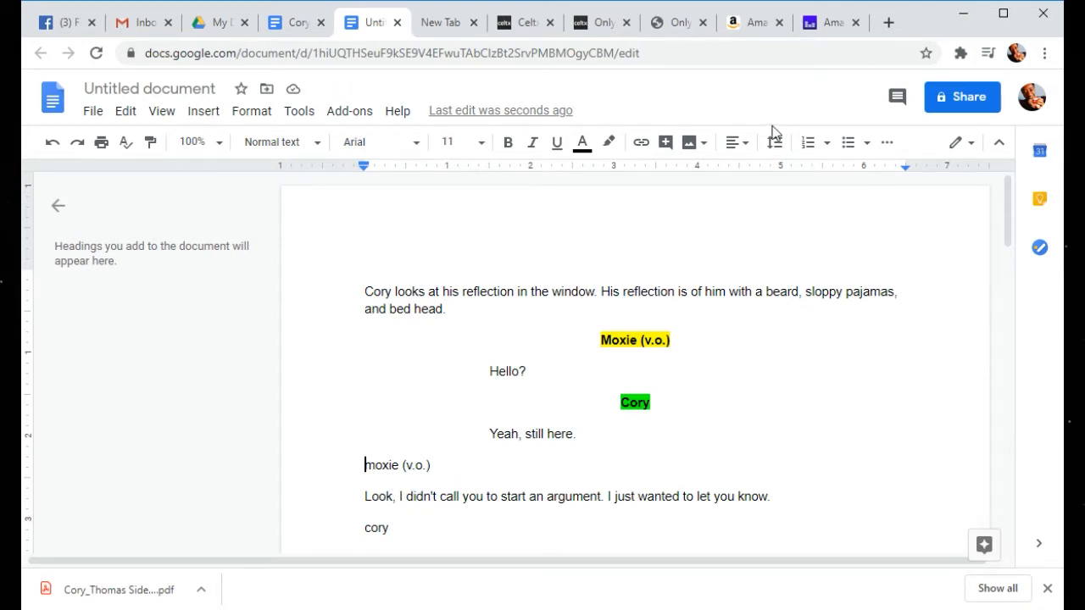
pyautogui.click(737, 146)
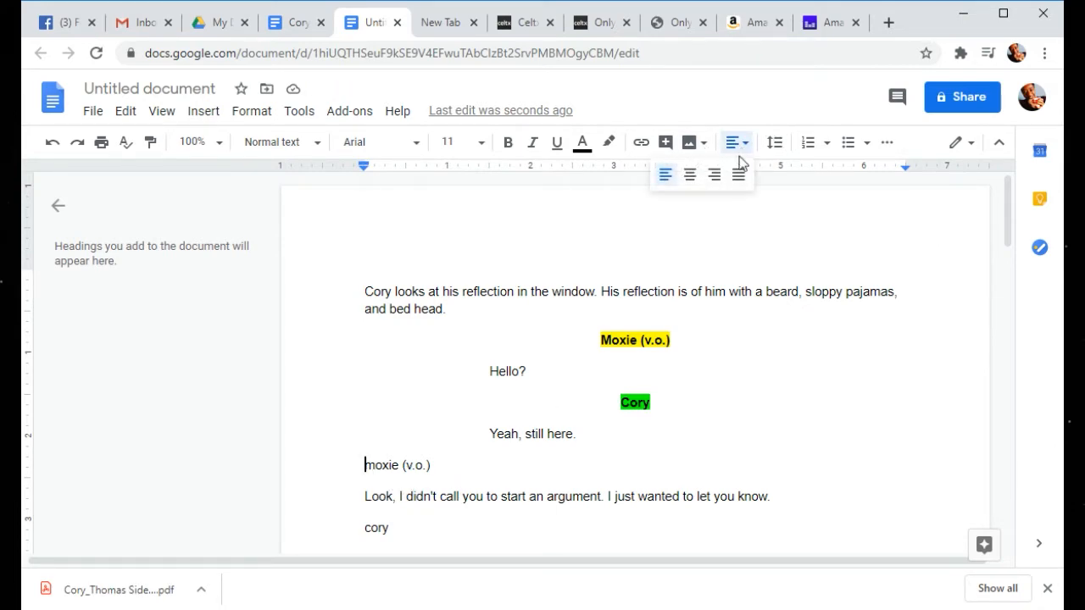
pyautogui.click(692, 174)
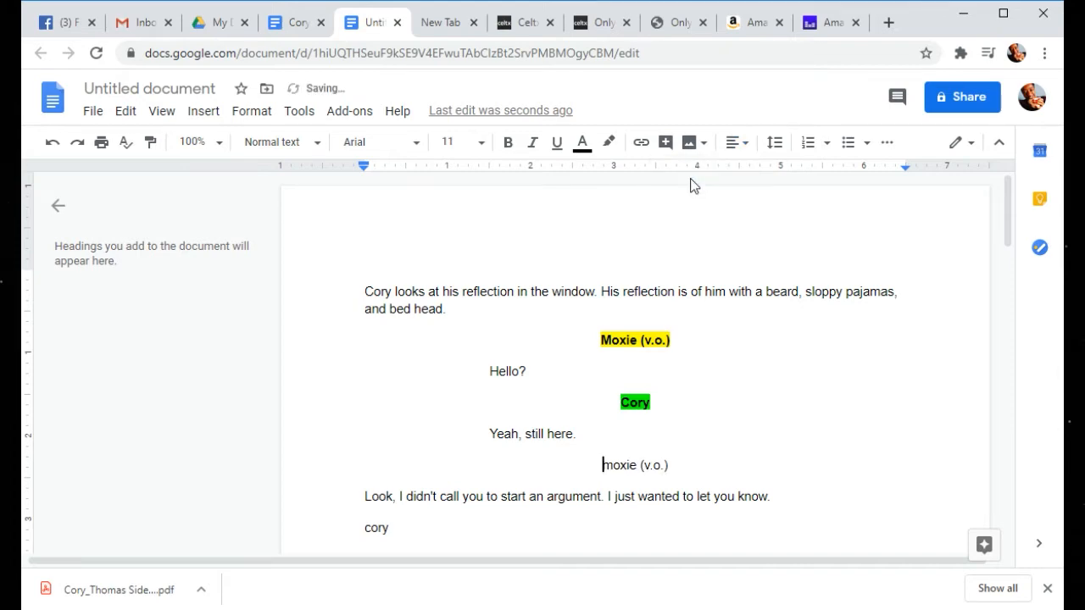
pyautogui.moveTo(672, 465); pyautogui.dragTo(602, 465)
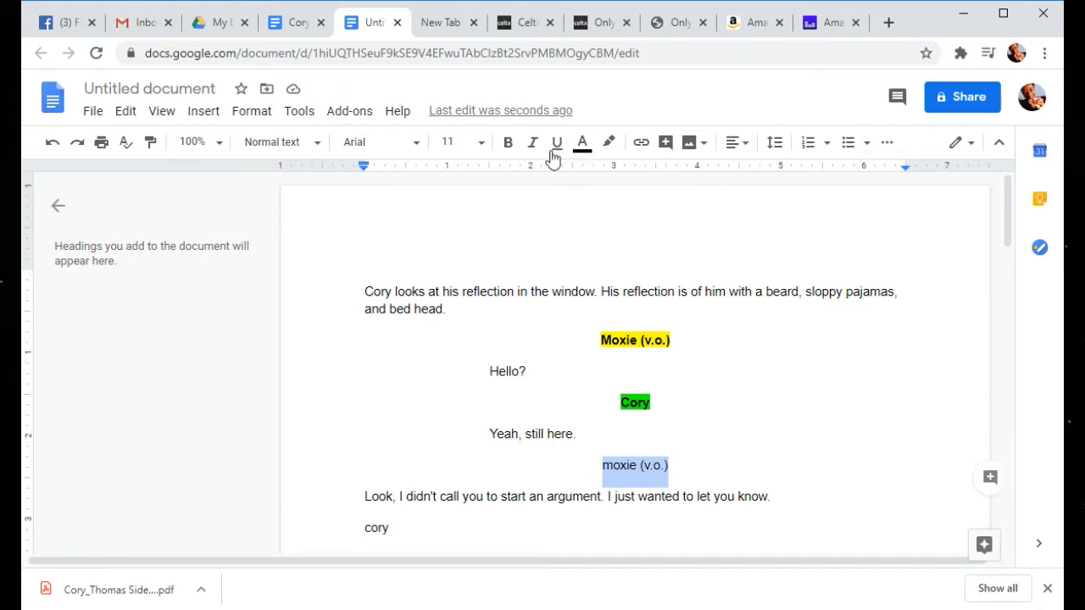
pyautogui.click(510, 146)
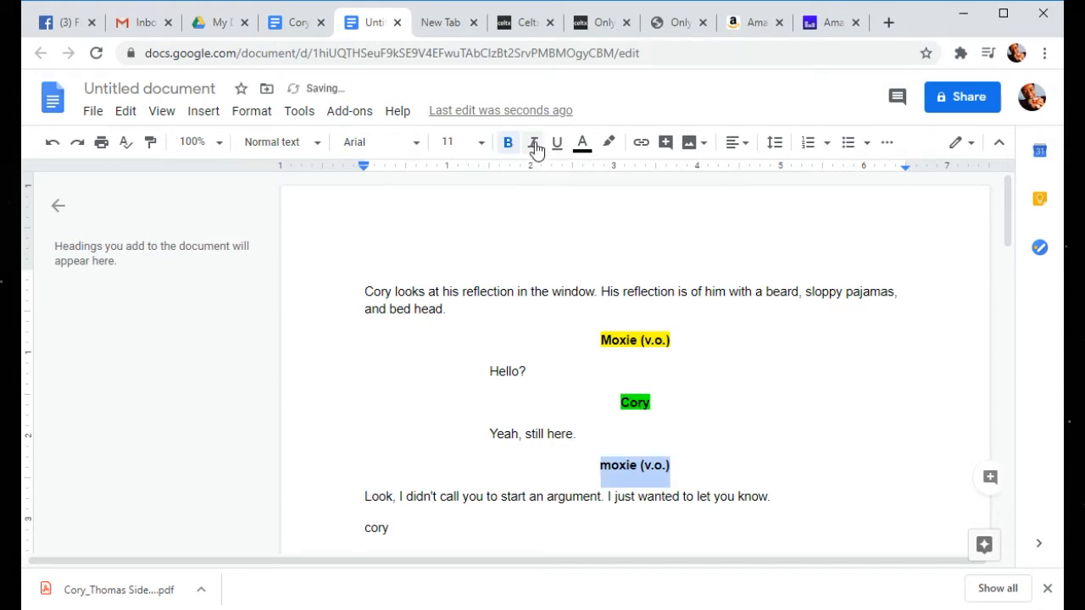
# Step: Highlight the v.o. character name above "Look, I didn't call you to start an argument" yellow and capitalize its first letter
pyautogui.click(584, 147)
pyautogui.click(609, 142)
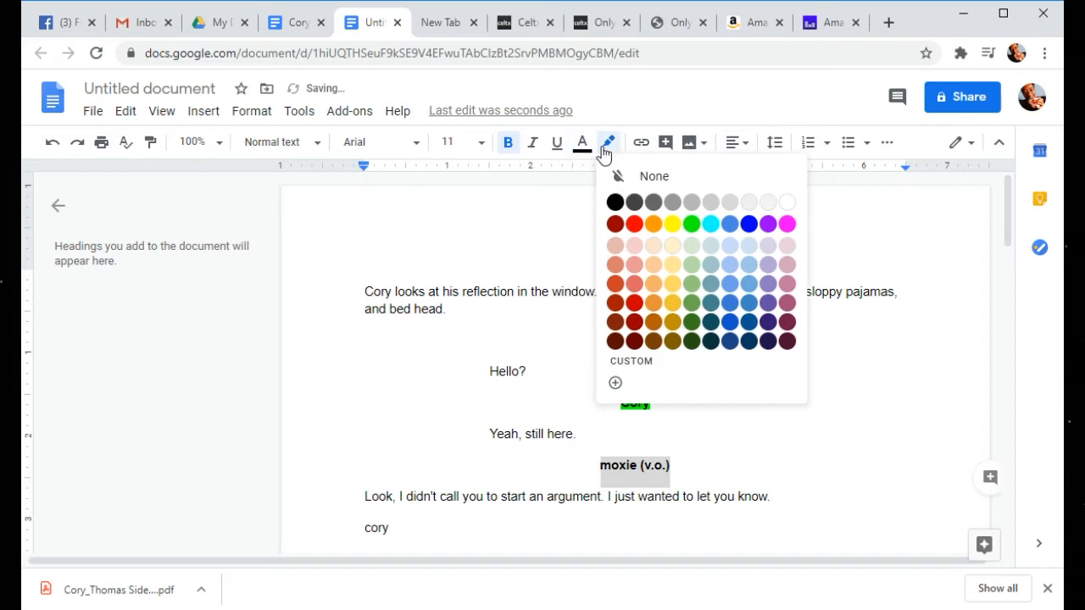
pyautogui.click(673, 223)
pyautogui.click(616, 465)
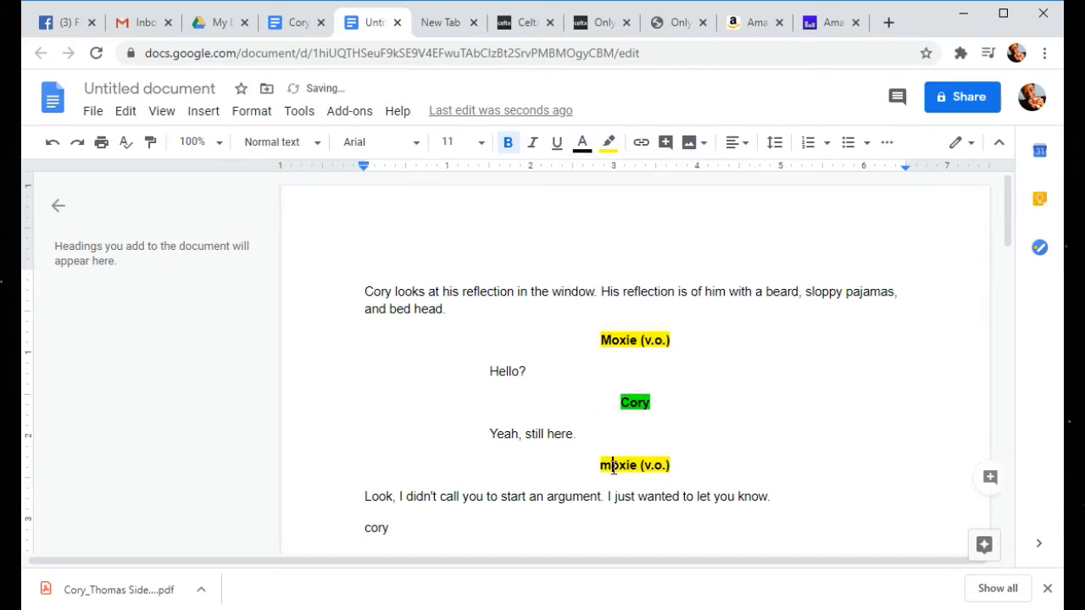
pyautogui.moveTo(611, 464); pyautogui.dragTo(601, 467)
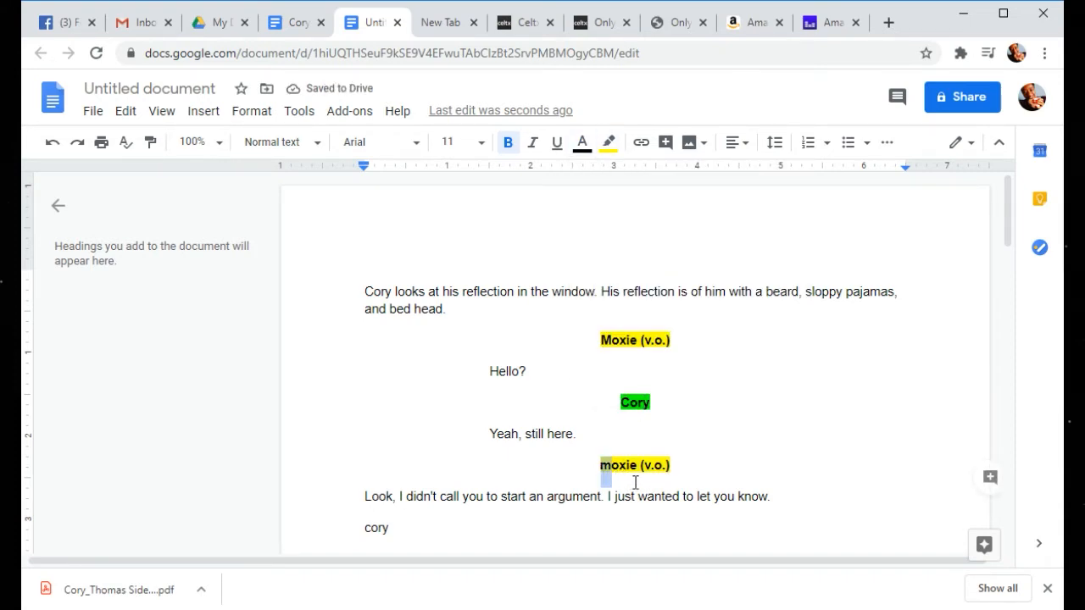
pyautogui.write('M')
# Step: Indent the dialogue line "Look, I didn't call you to start an argument" by three tab stops
pyautogui.click(356, 495)
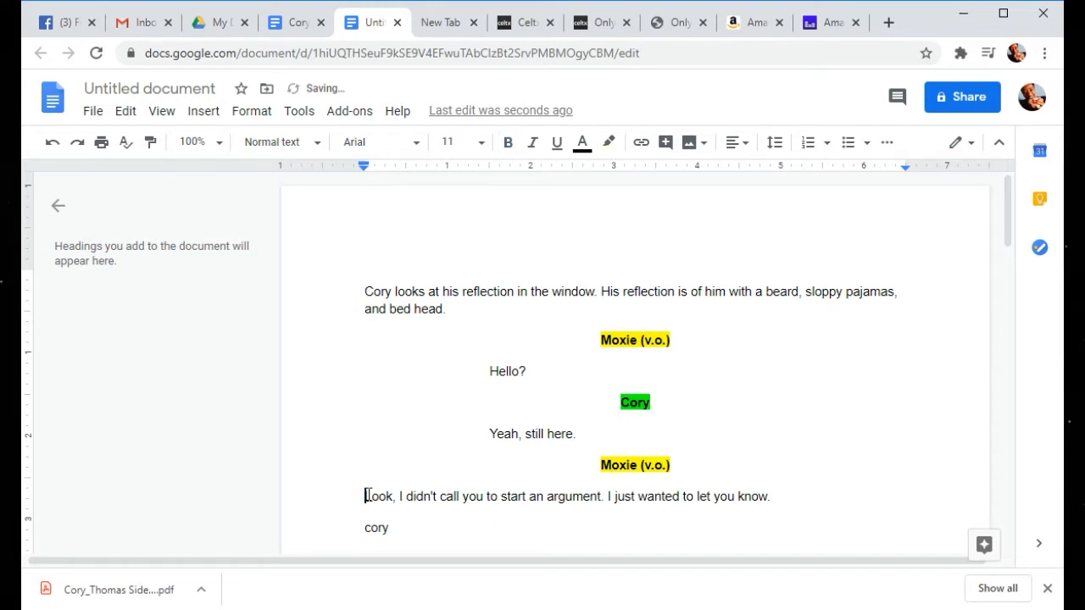
pyautogui.press('Tab')
pyautogui.press('Tab')
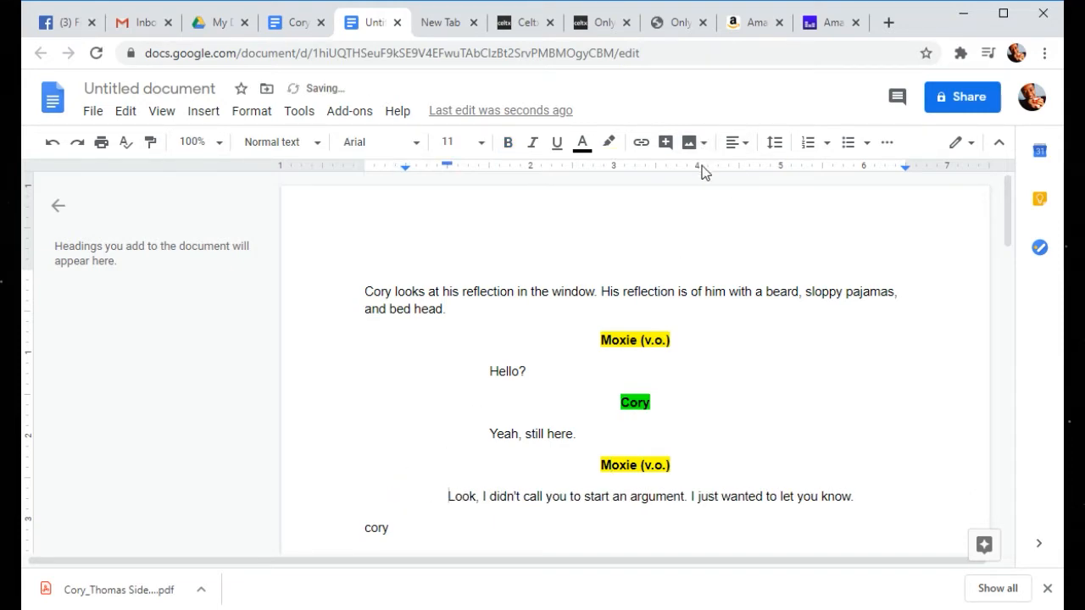
pyautogui.press('Tab')
# Step: Center the character name above "I appreciate that" and format it bold with a green highlight
pyautogui.scroll(-3, 581, 462)
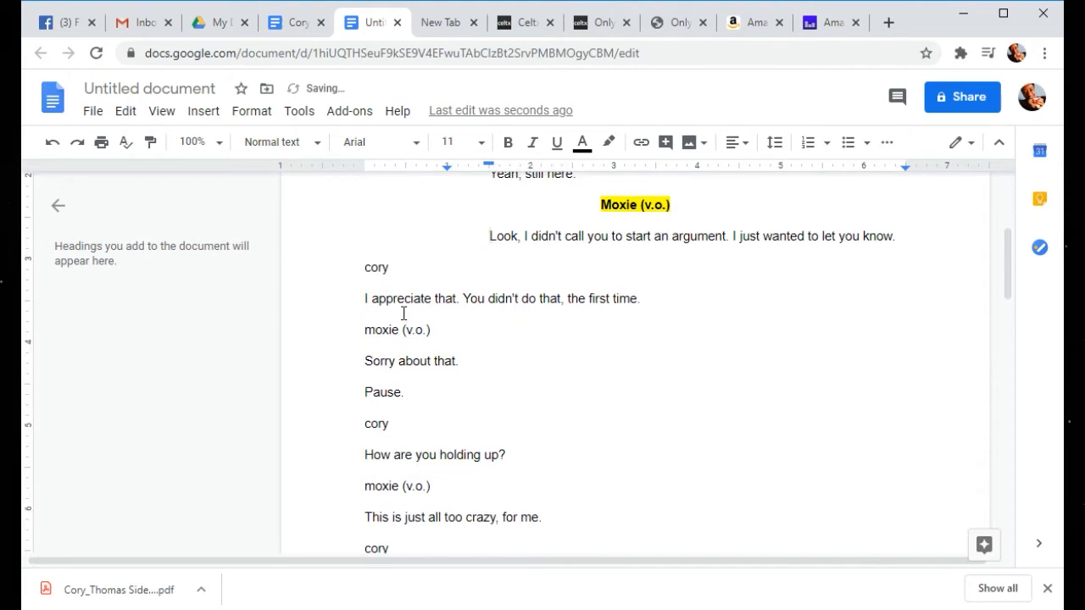
pyautogui.moveTo(364, 261); pyautogui.dragTo(415, 274)
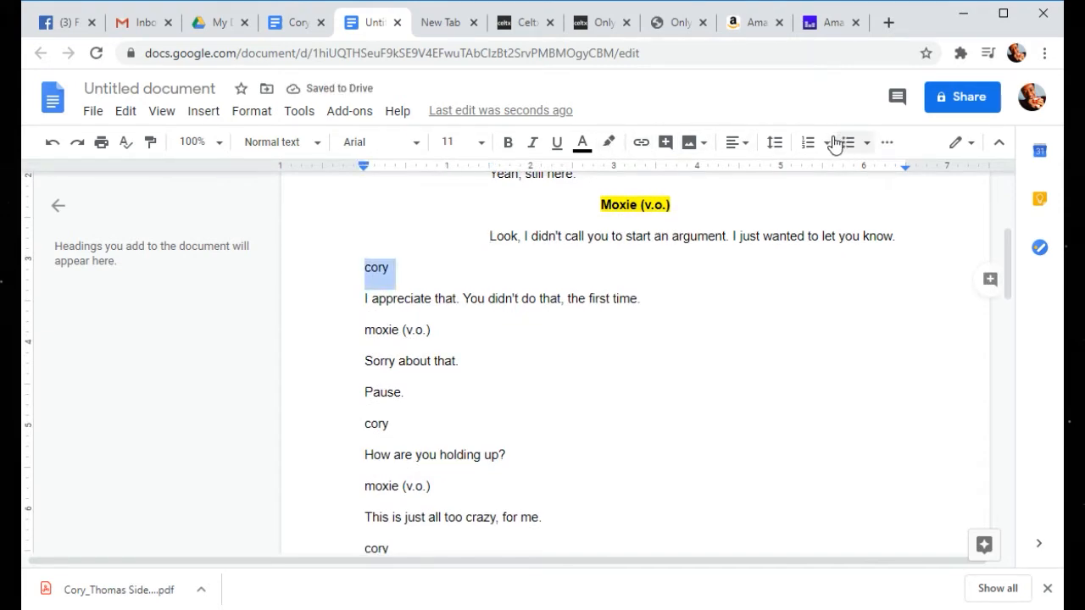
pyautogui.click(735, 144)
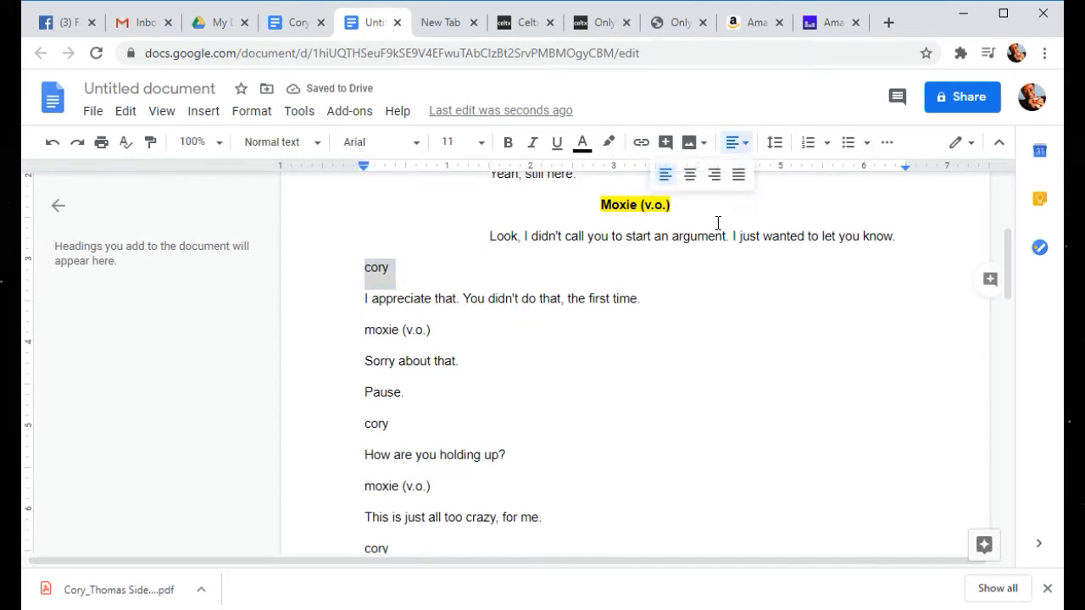
pyautogui.click(690, 176)
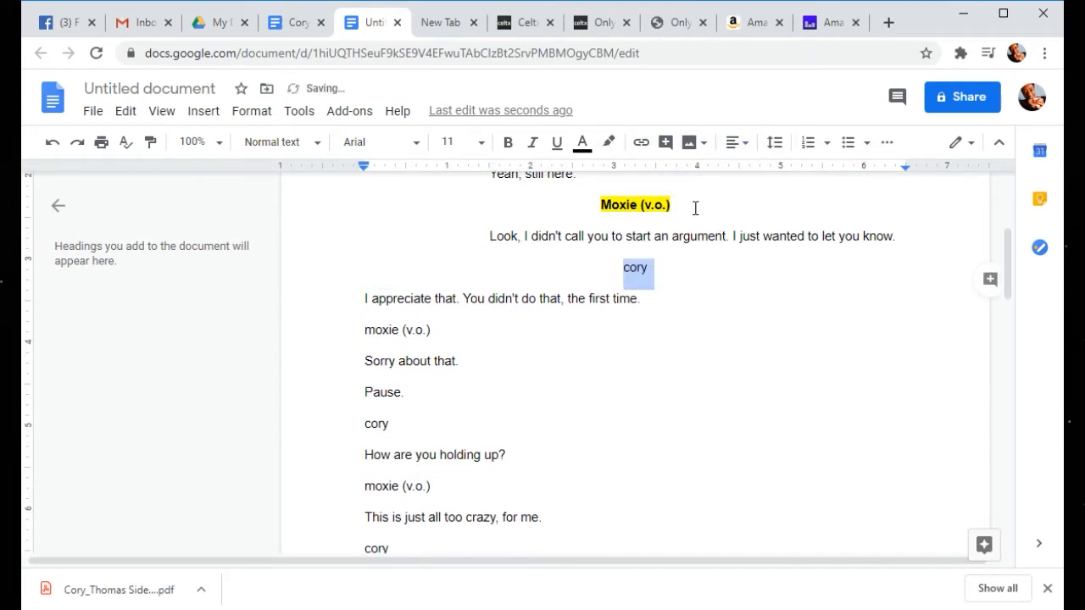
pyautogui.click(507, 148)
pyautogui.click(608, 142)
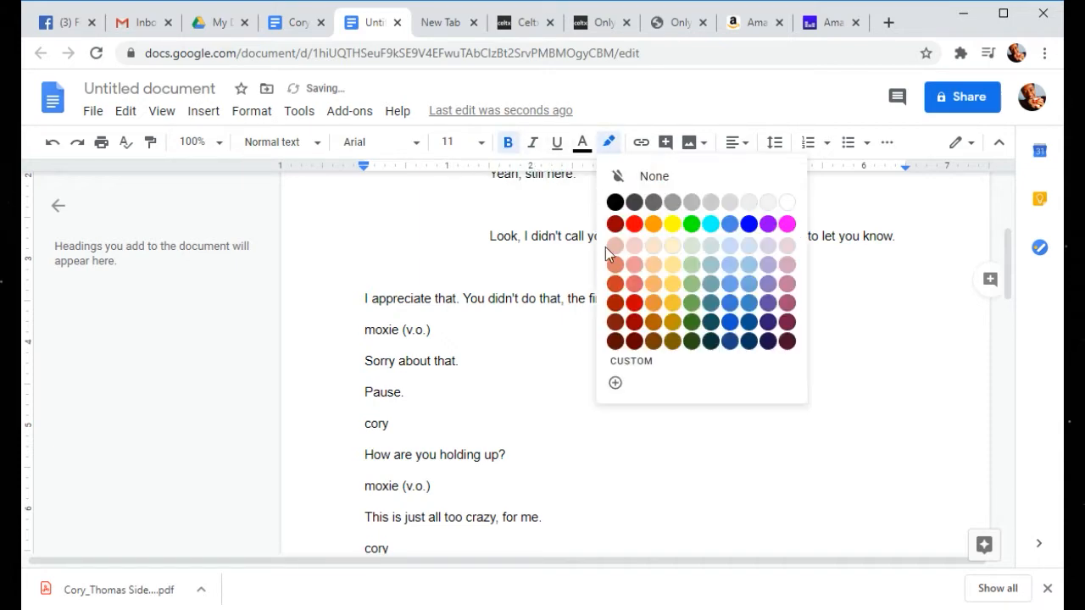
pyautogui.click(691, 224)
pyautogui.scroll(-4, 455, 425)
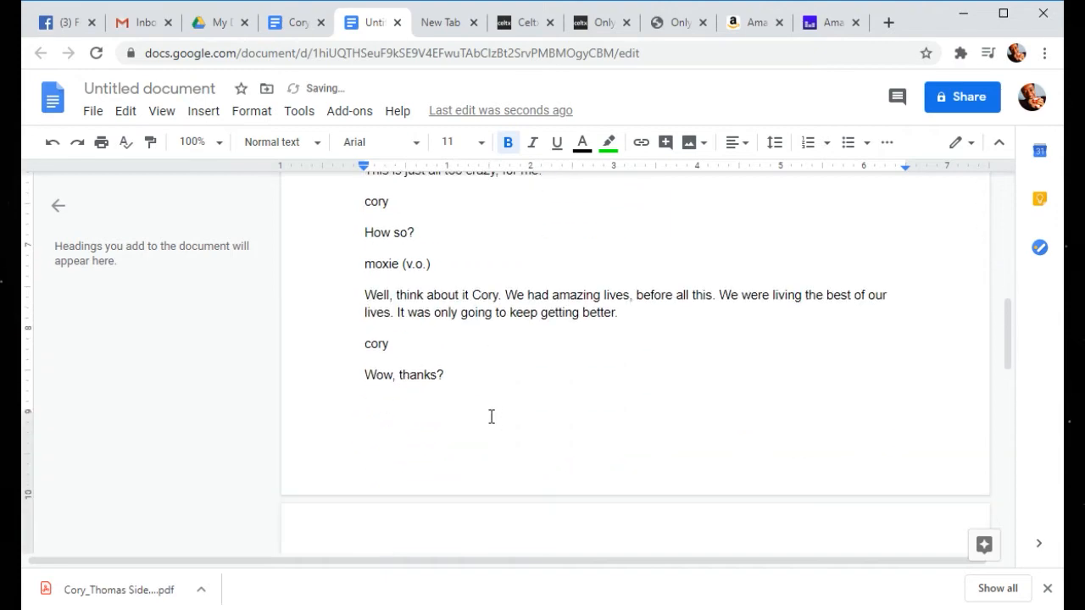
pyautogui.scroll(5, 491, 416)
# Step: Switch to Amazon Music and resume playing "Lionheart" by Emancipator
pyautogui.click(816, 30)
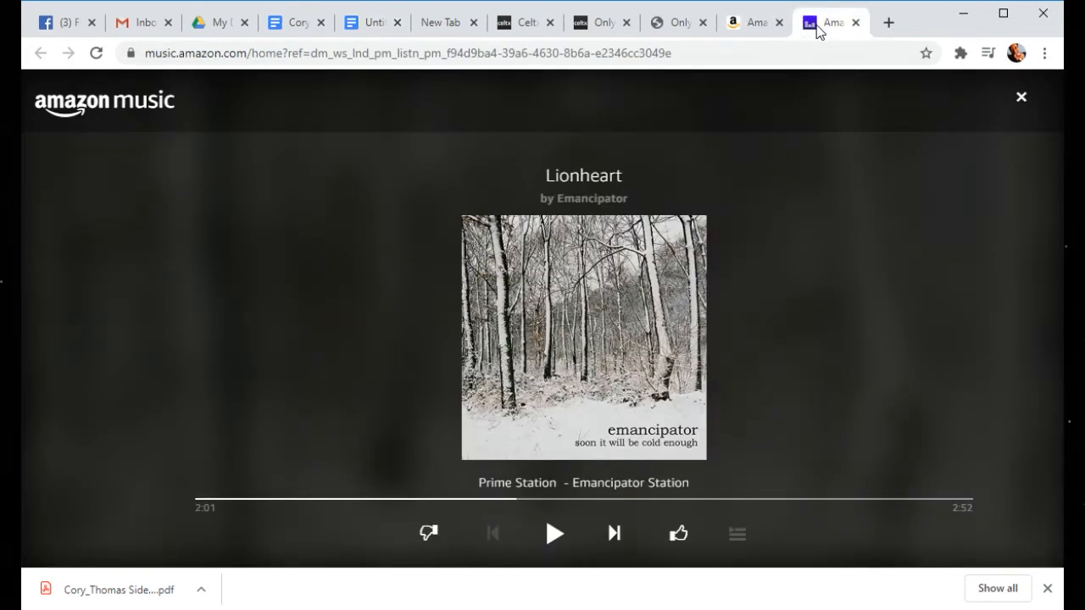
pyautogui.click(555, 535)
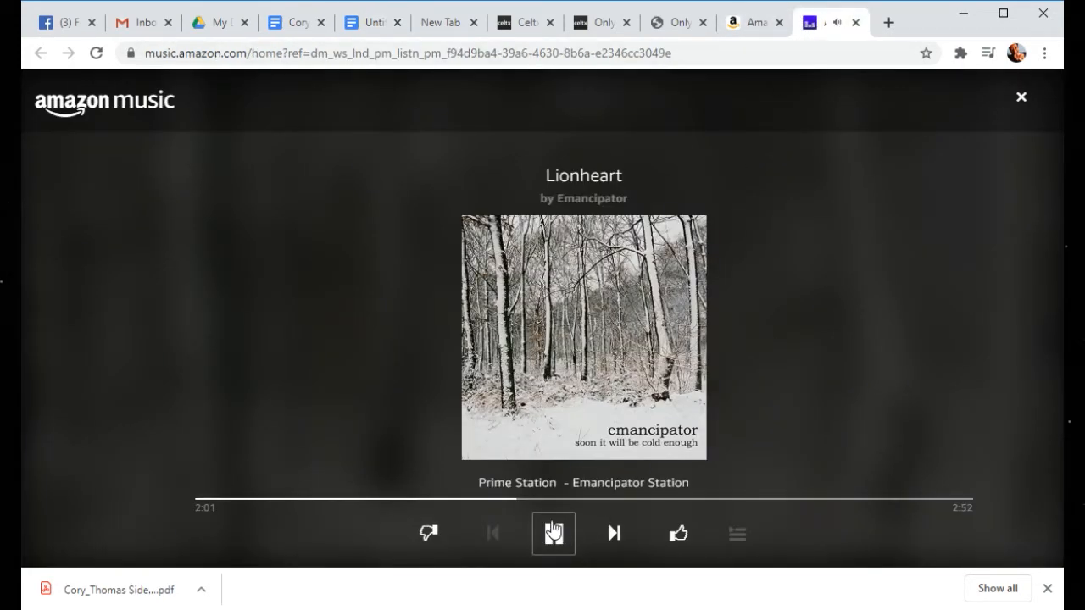
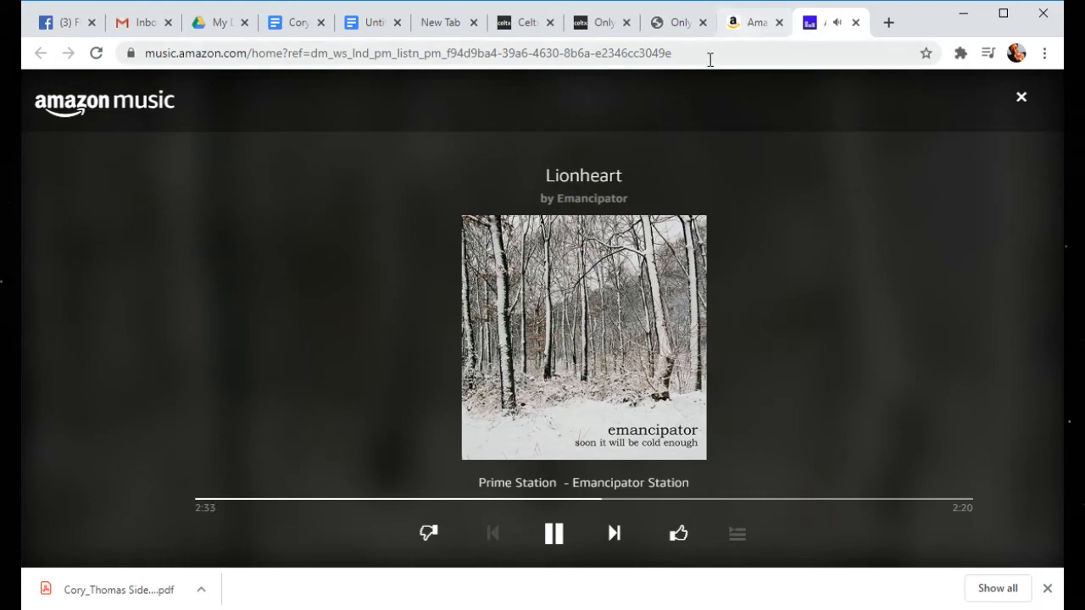
# Step: Return to the script in Google Docs and capitalize the first letter of the character name above "I appreciate that"
pyautogui.click(371, 25)
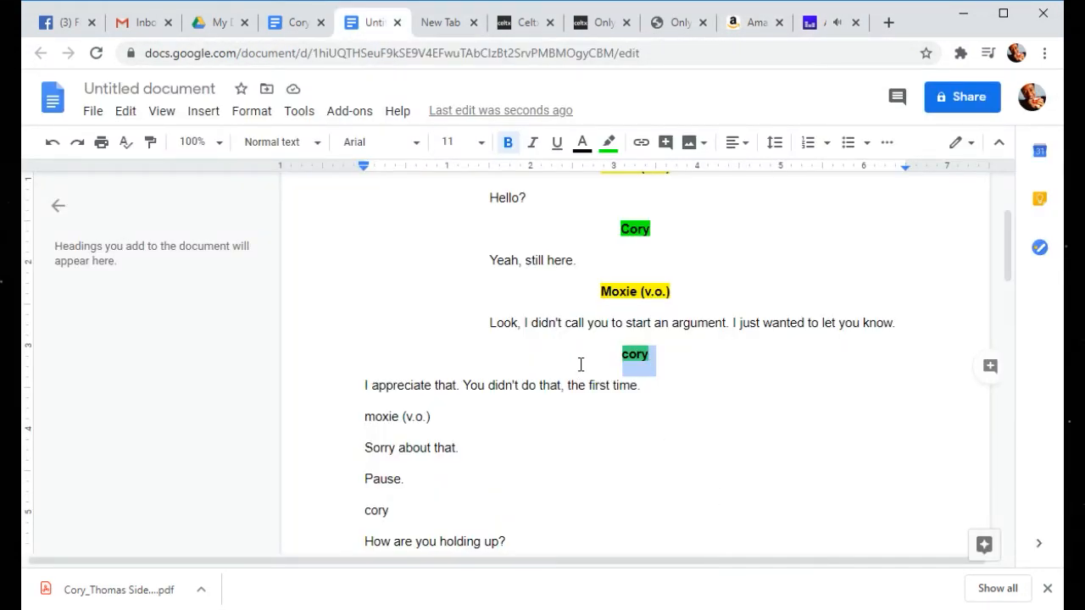
pyautogui.click(628, 362)
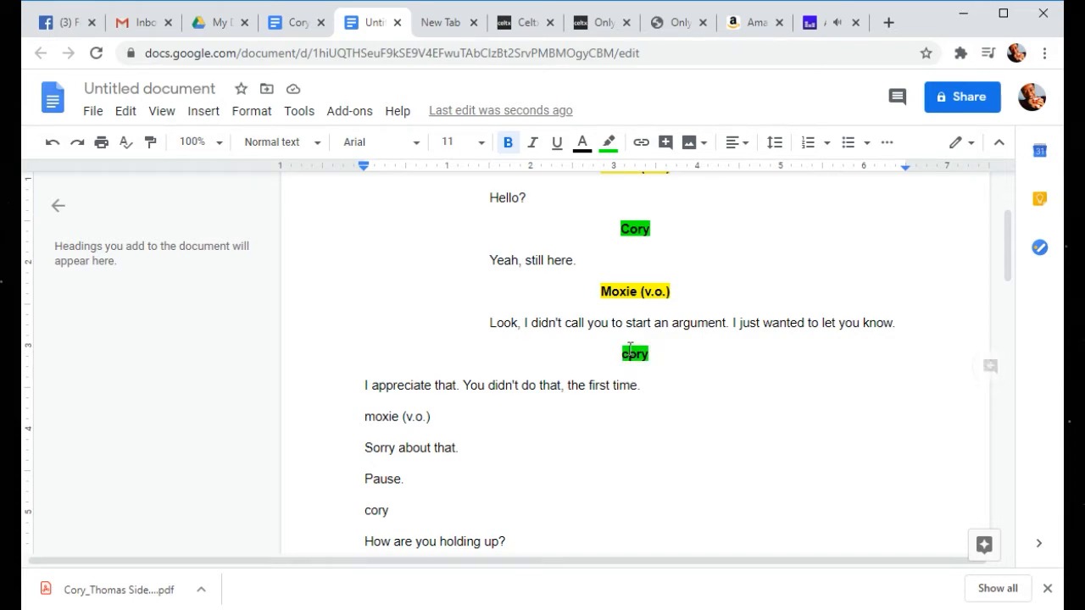
pyautogui.moveTo(629, 347); pyautogui.dragTo(623, 349)
pyautogui.write('C')
# Step: Indent the dialogue line "I appreciate that. You didn't do that, the first time." by three tab stops
pyautogui.click(366, 389)
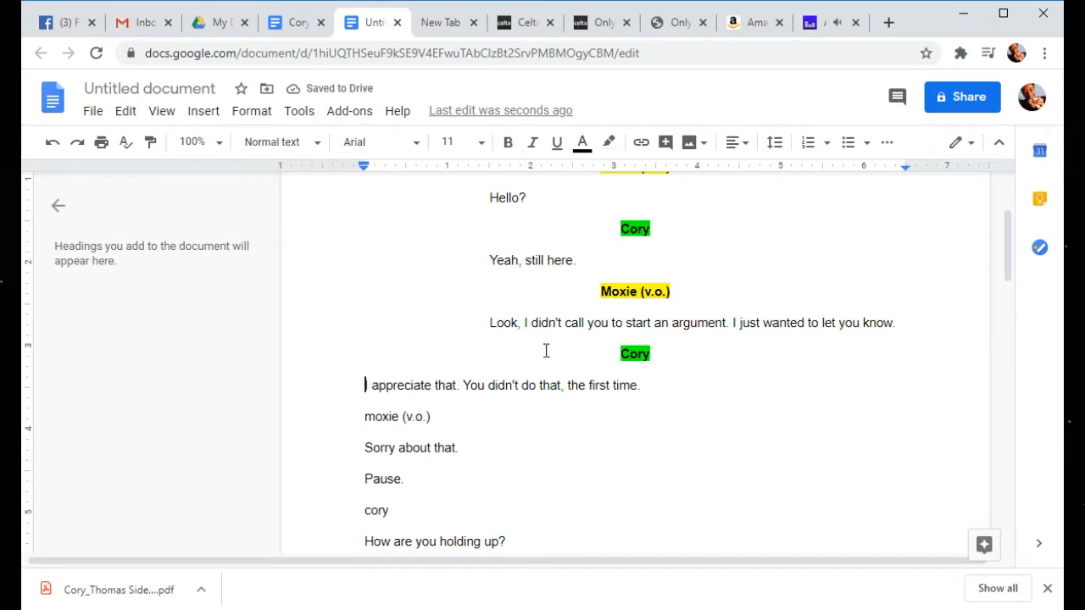
pyautogui.press('Tab')
pyautogui.press('Tab')
pyautogui.press('Tab')
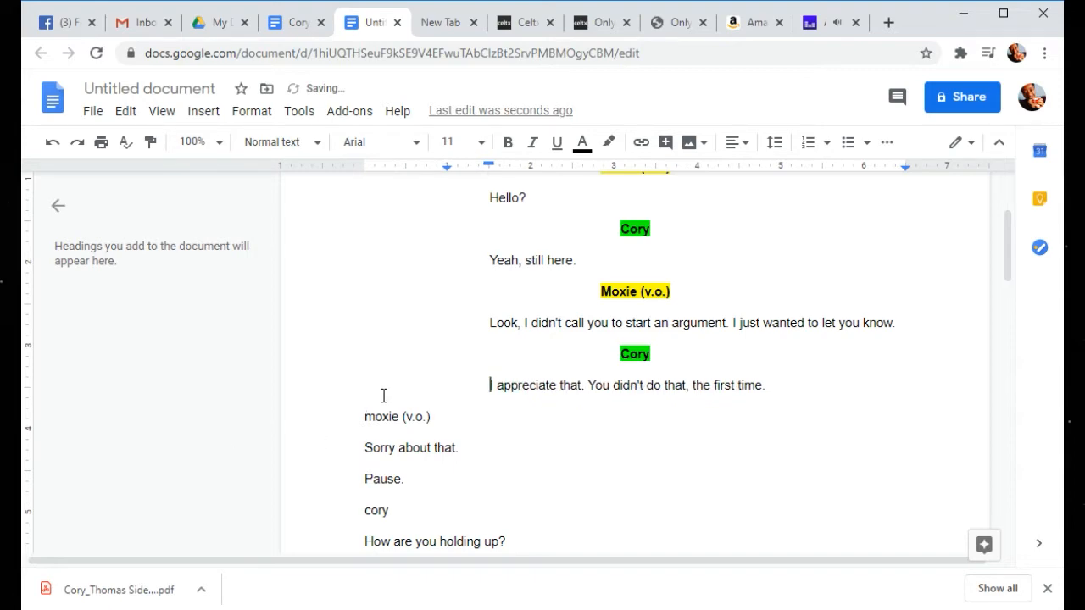
# Step: Center the v.o. character name above "Sorry about that." and highlight it yellow
pyautogui.moveTo(448, 422); pyautogui.dragTo(364, 416)
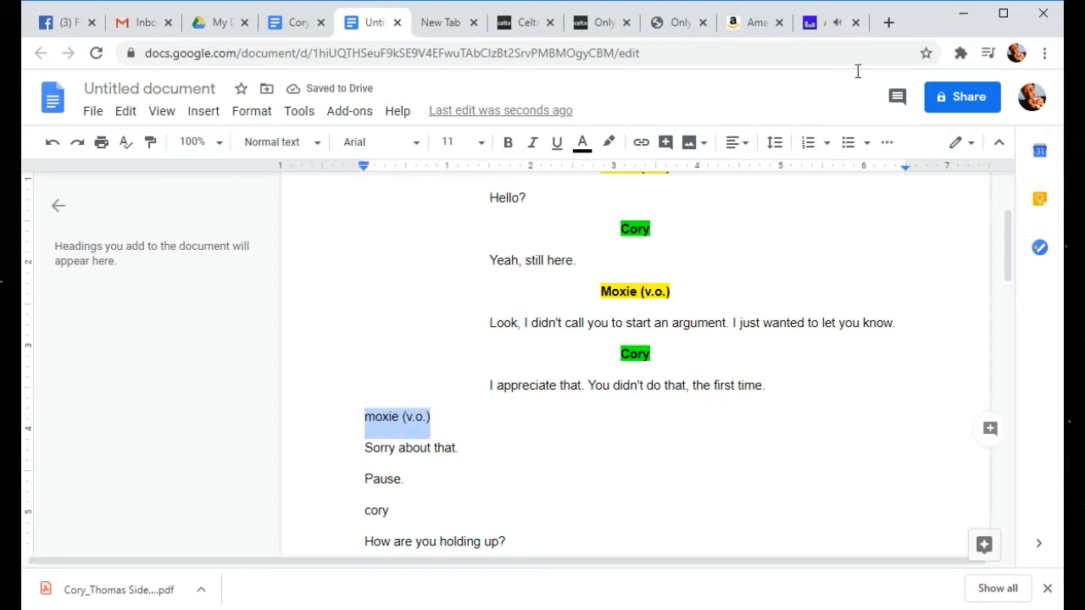
pyautogui.click(737, 145)
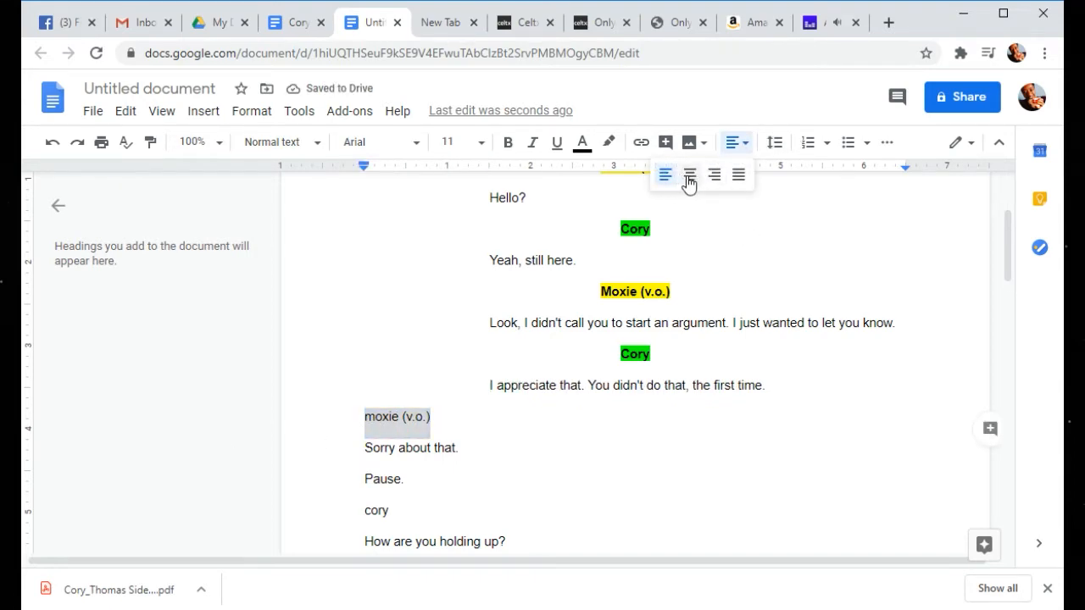
pyautogui.click(688, 178)
pyautogui.click(616, 419)
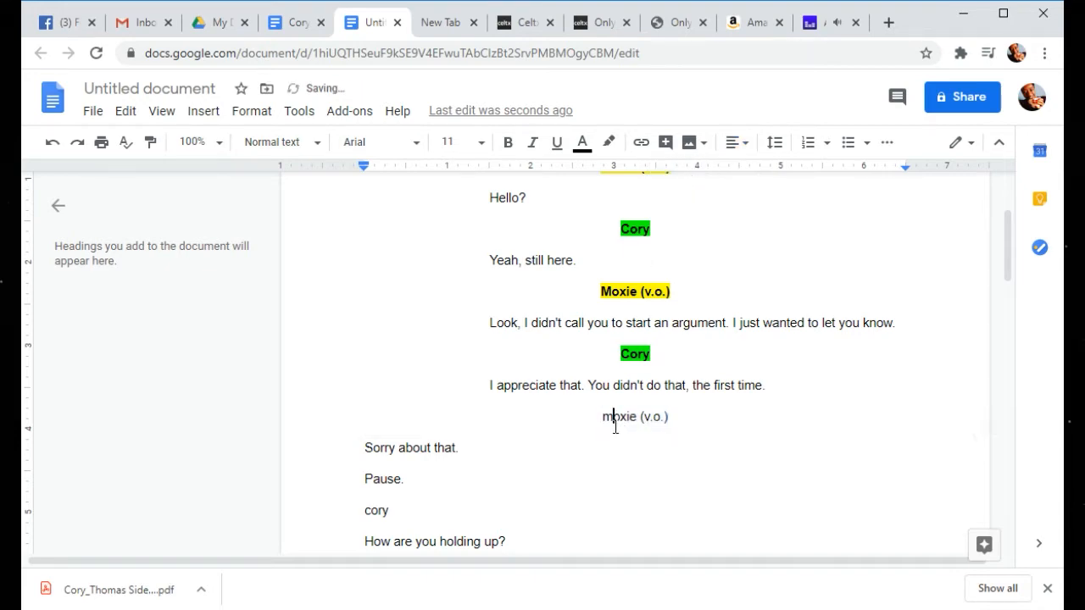
pyautogui.moveTo(613, 421); pyautogui.dragTo(598, 428)
pyautogui.moveTo(688, 419); pyautogui.dragTo(582, 415)
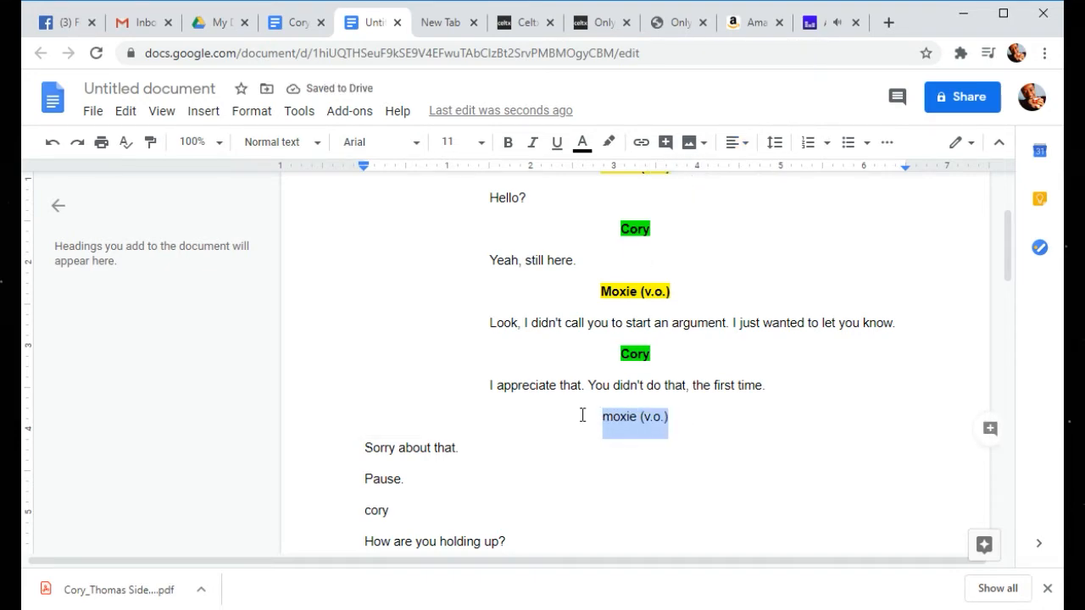
pyautogui.click(609, 142)
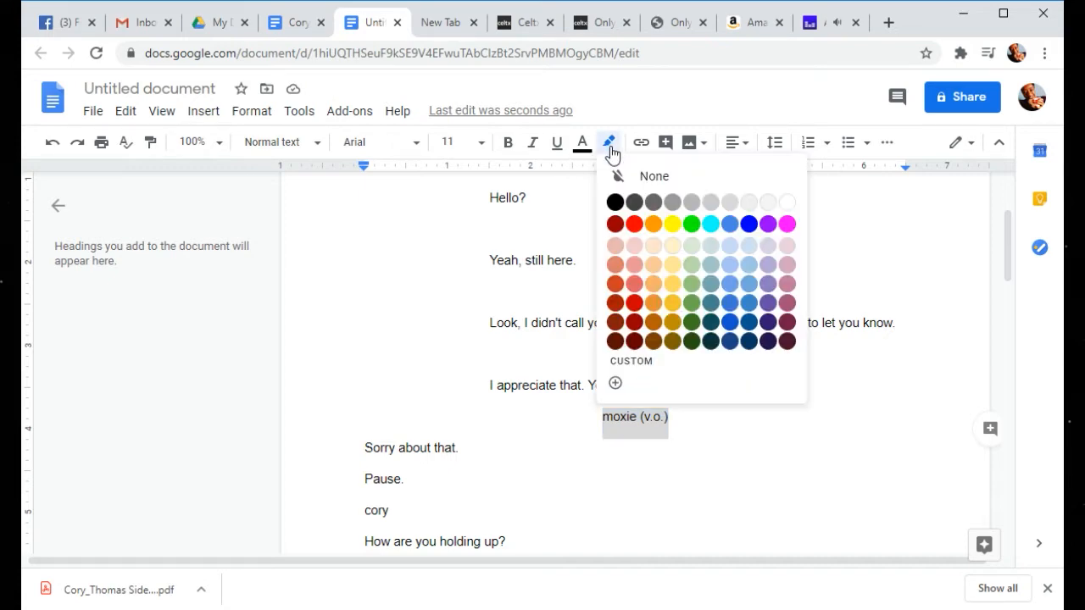
pyautogui.click(677, 226)
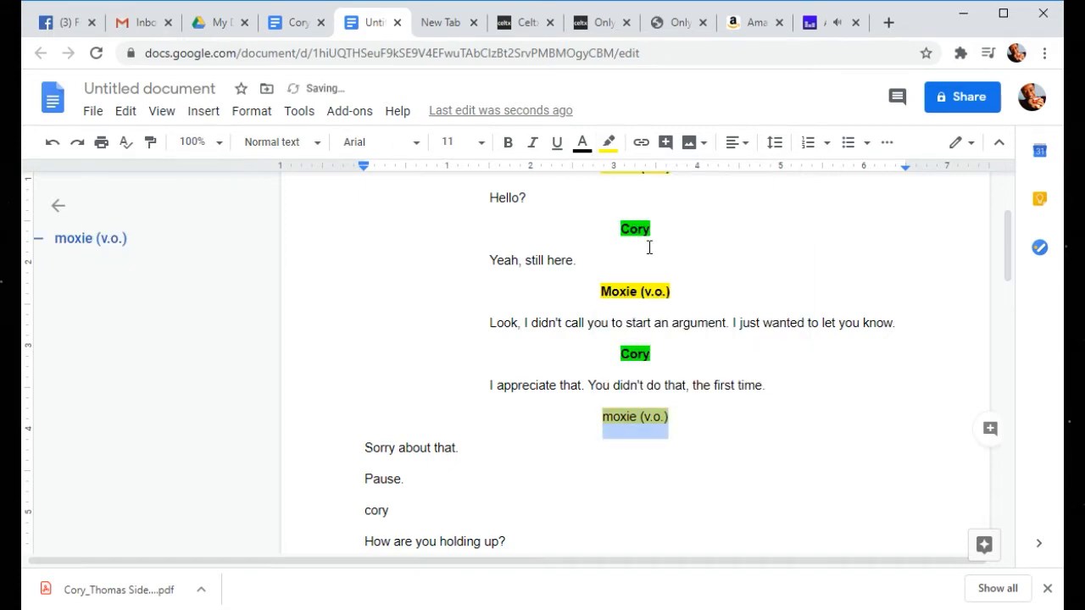
# Step: Capitalize the first letter of the v.o. character name above "Sorry about that." and make the whole name bold
pyautogui.moveTo(611, 419); pyautogui.dragTo(600, 422)
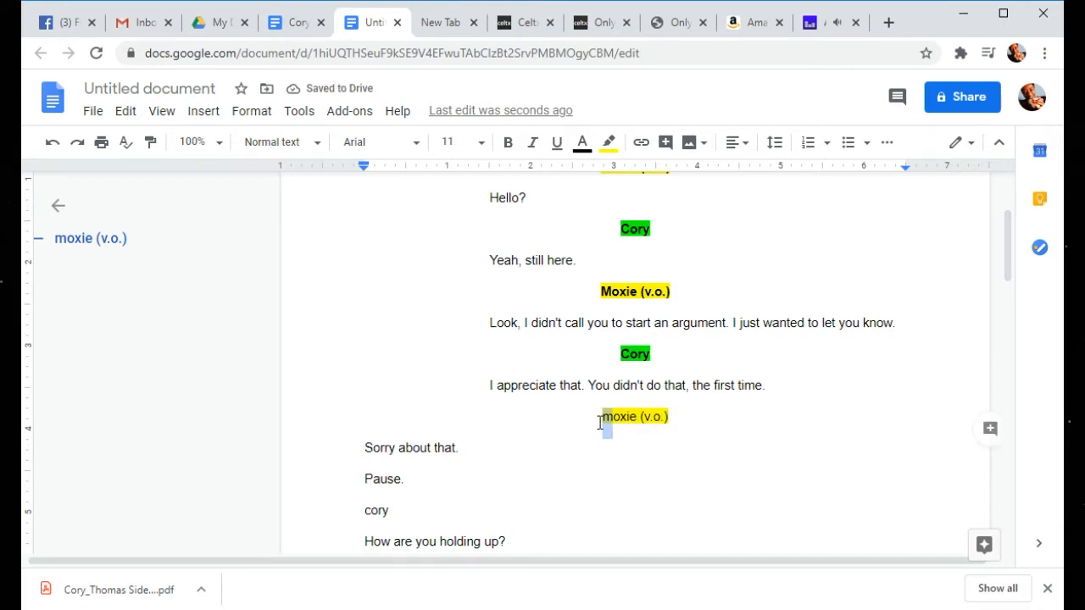
pyautogui.write('M')
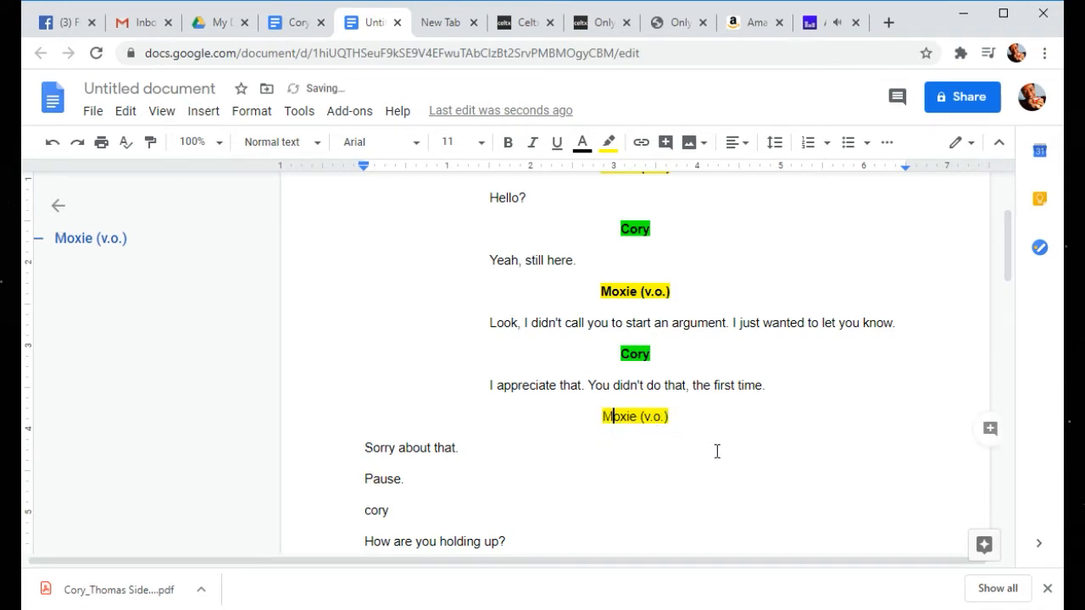
pyautogui.moveTo(682, 417); pyautogui.dragTo(587, 416)
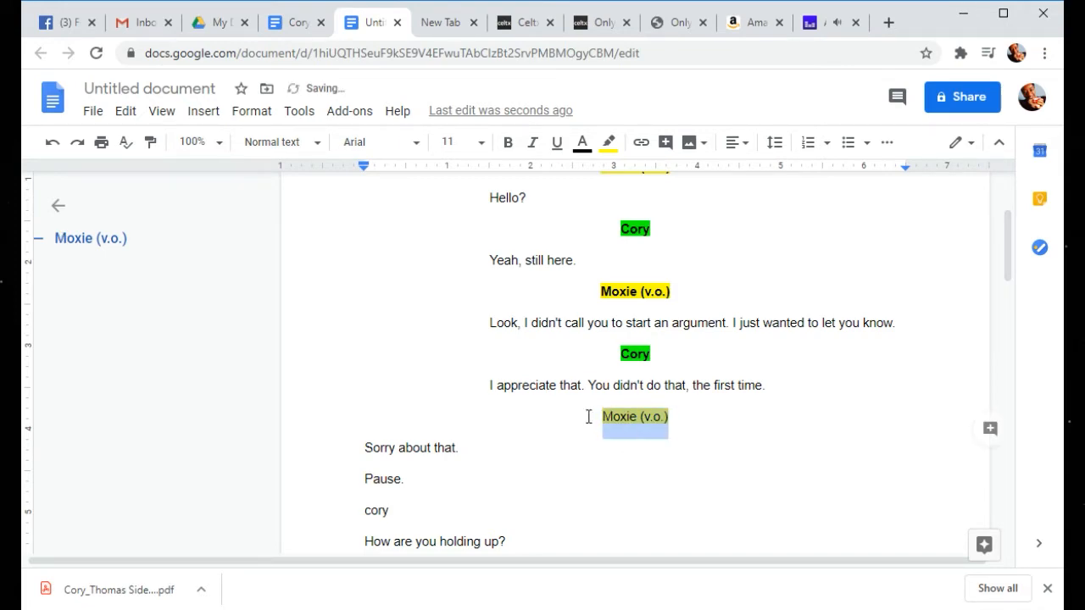
pyautogui.click(513, 146)
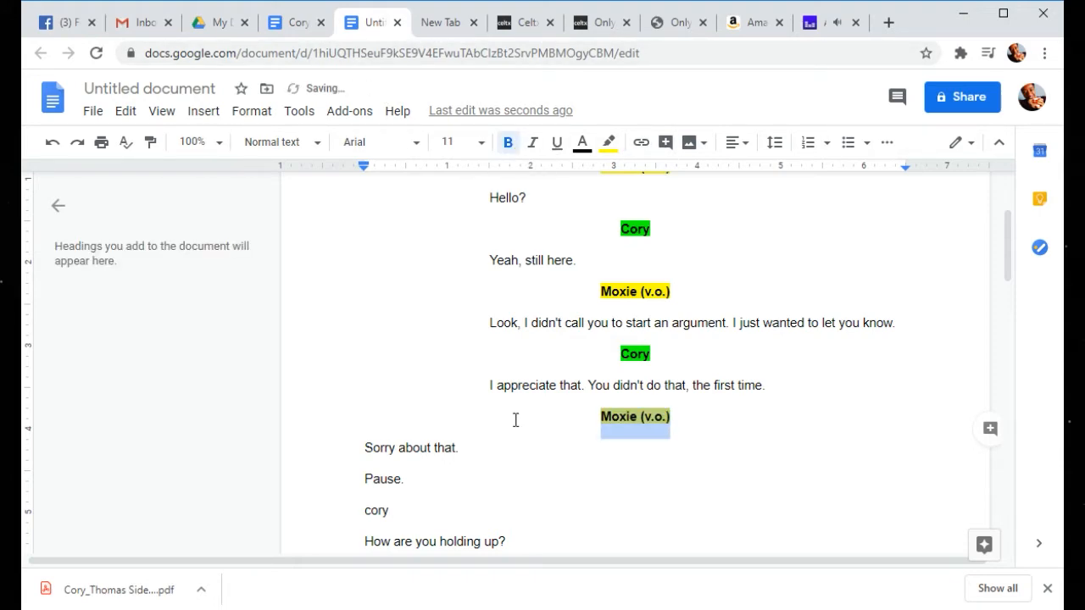
# Step: Indent the dialogue line "Sorry about that." by three tab stops
pyautogui.click(365, 448)
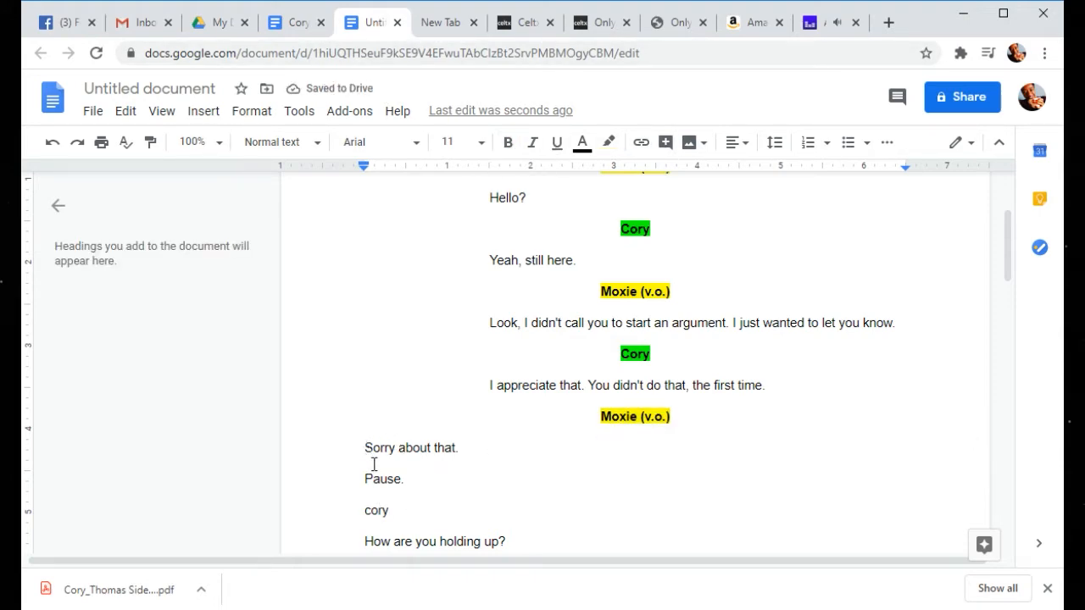
pyautogui.press('Tab')
pyautogui.press('Tab')
pyautogui.press('Tab')
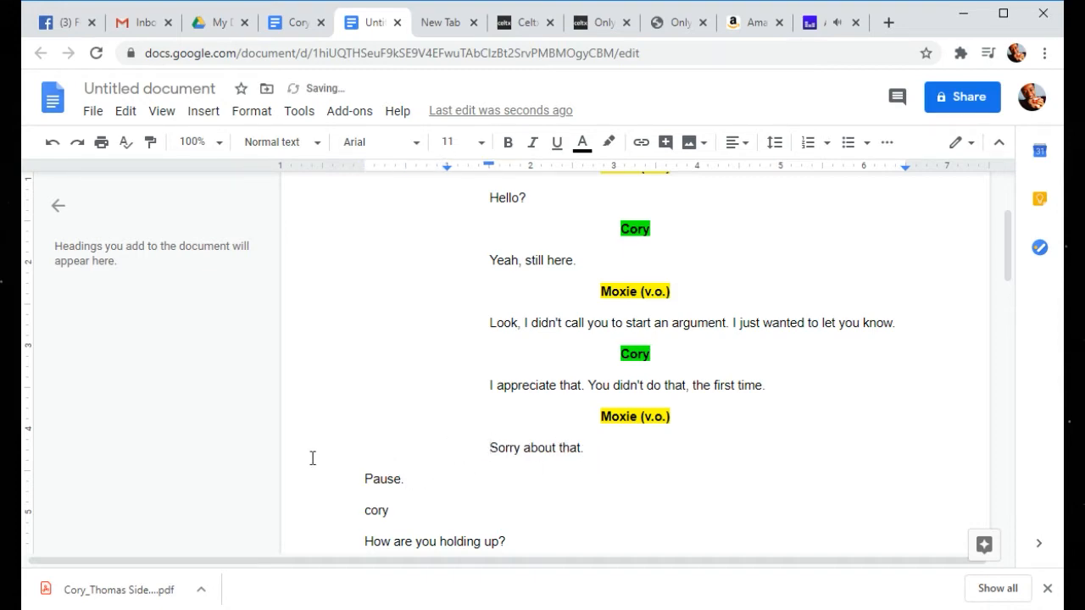
pyautogui.click(365, 513)
pyautogui.press('Tab')
pyautogui.press('Tab')
pyautogui.press('BackSpace')
pyautogui.press('BackSpace')
# Step: Center the character name above "How are you holding up?" and highlight it yellow
pyautogui.doubleClick(376, 512)
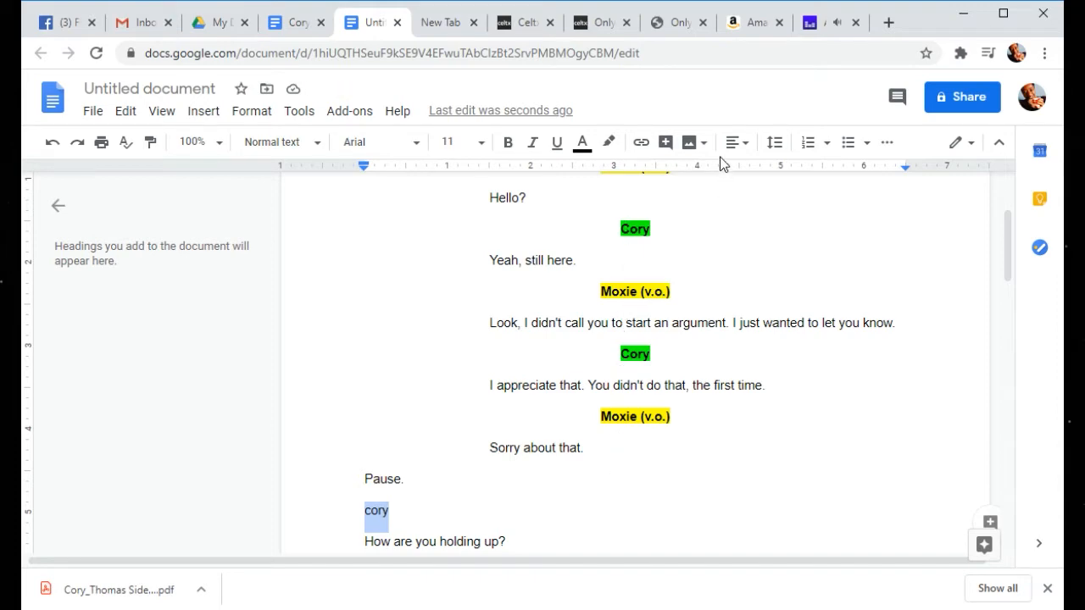
pyautogui.click(741, 144)
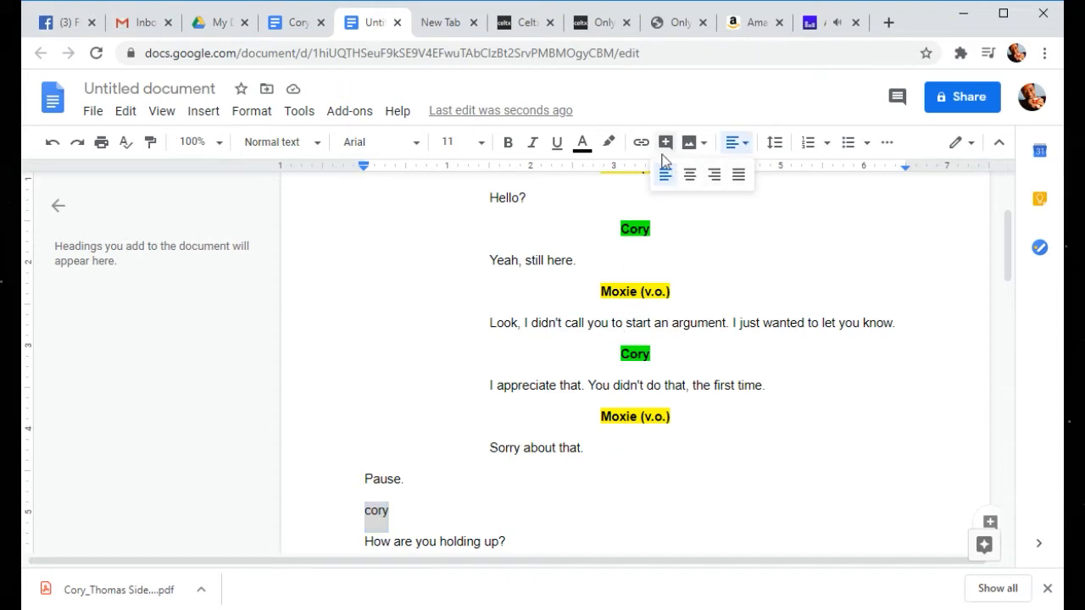
pyautogui.click(690, 174)
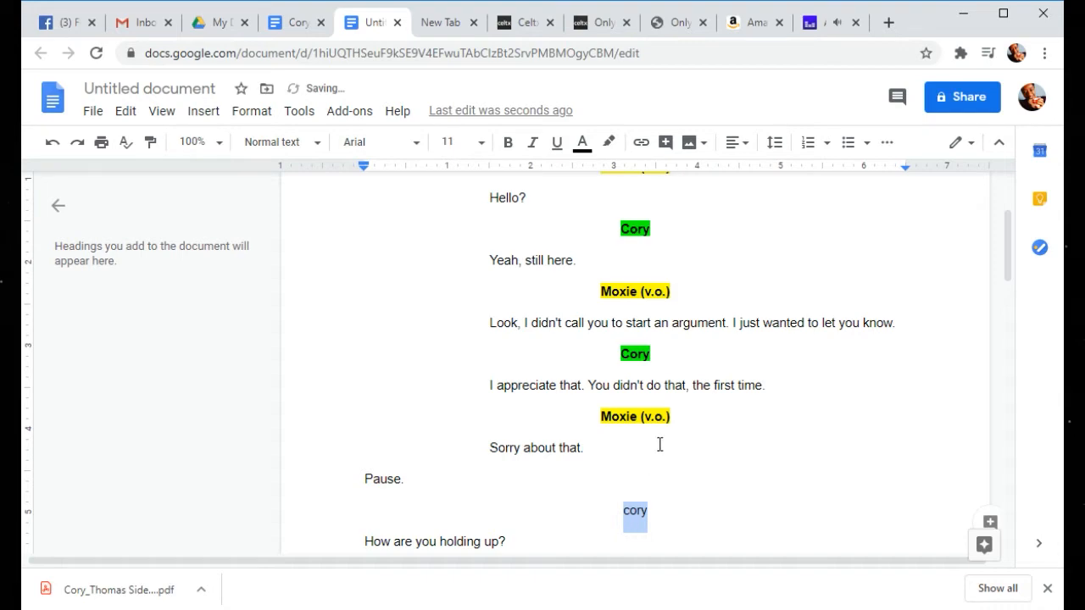
pyautogui.click(608, 142)
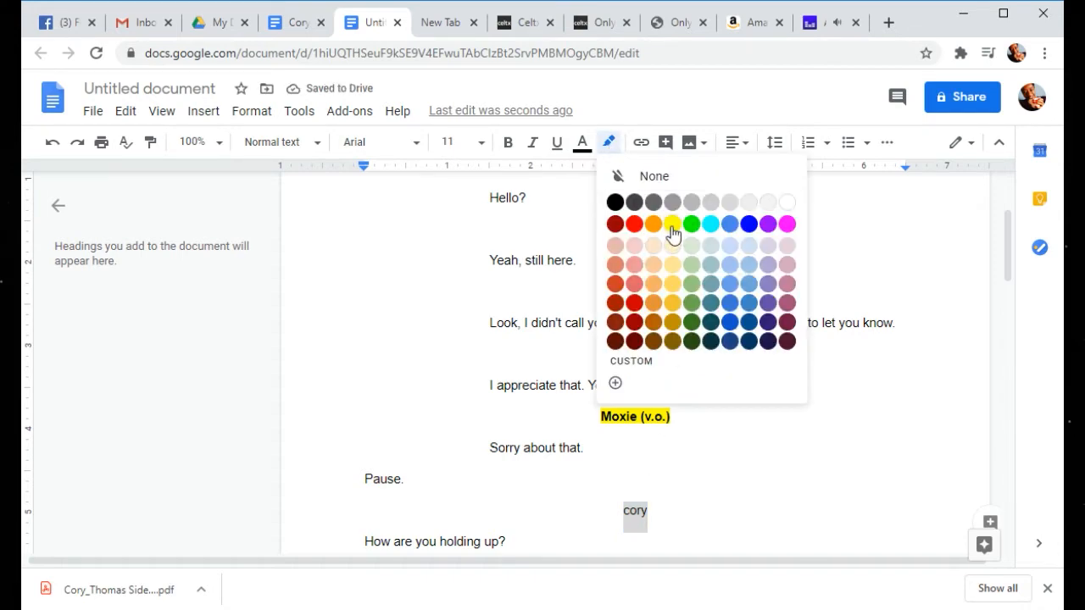
pyautogui.click(672, 224)
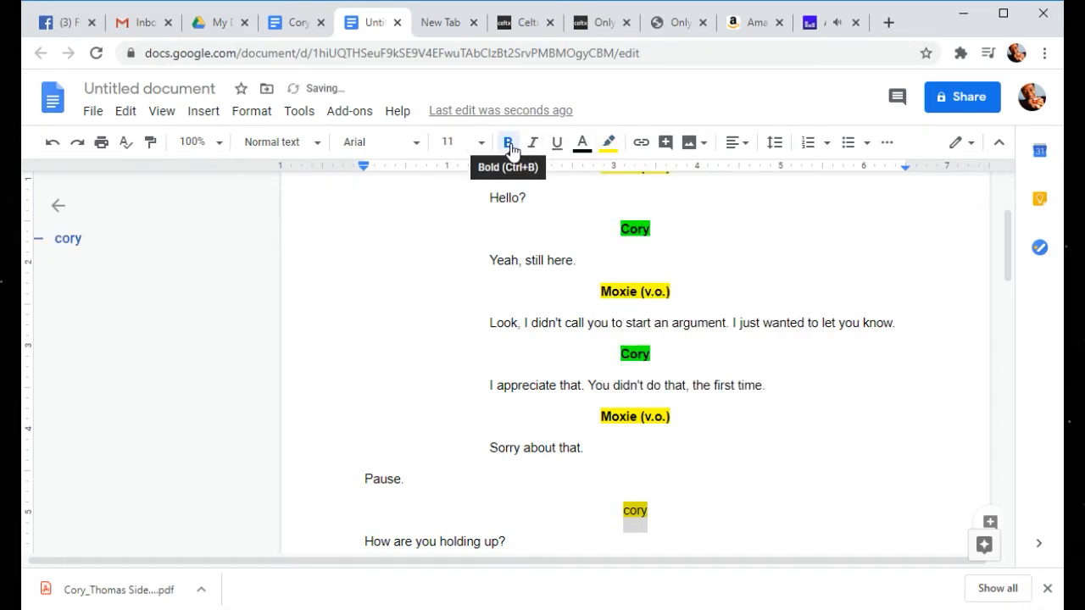
# Step: Make the character name above "How are you holding up?" bold and change its highlight to green
pyautogui.click(509, 143)
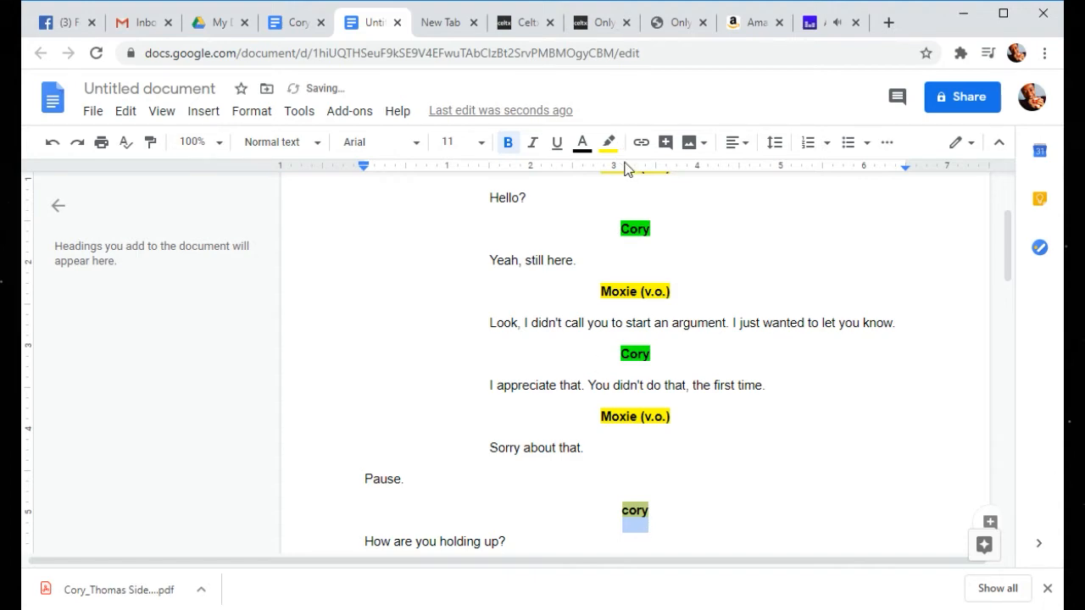
pyautogui.click(608, 142)
pyautogui.click(691, 224)
# Step: Capitalize the first letter of the character name above "How are you holding up?"
pyautogui.click(632, 511)
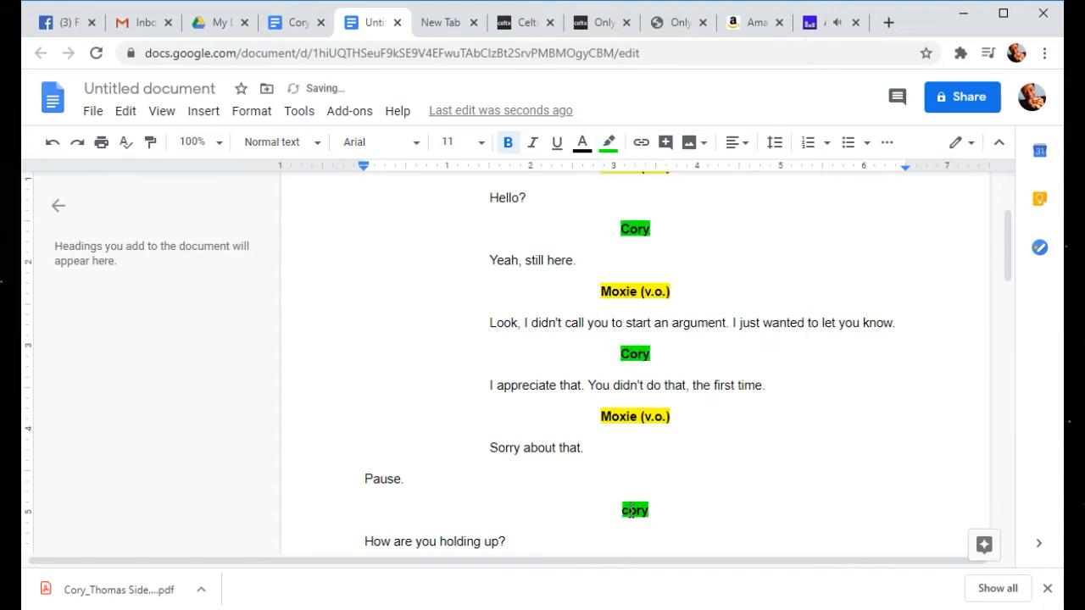
pyautogui.moveTo(630, 511); pyautogui.dragTo(621, 510)
pyautogui.write('C')
# Step: Indent the dialogue line "How are you holding up?" by three tab stops
pyautogui.scroll(-3, 484, 504)
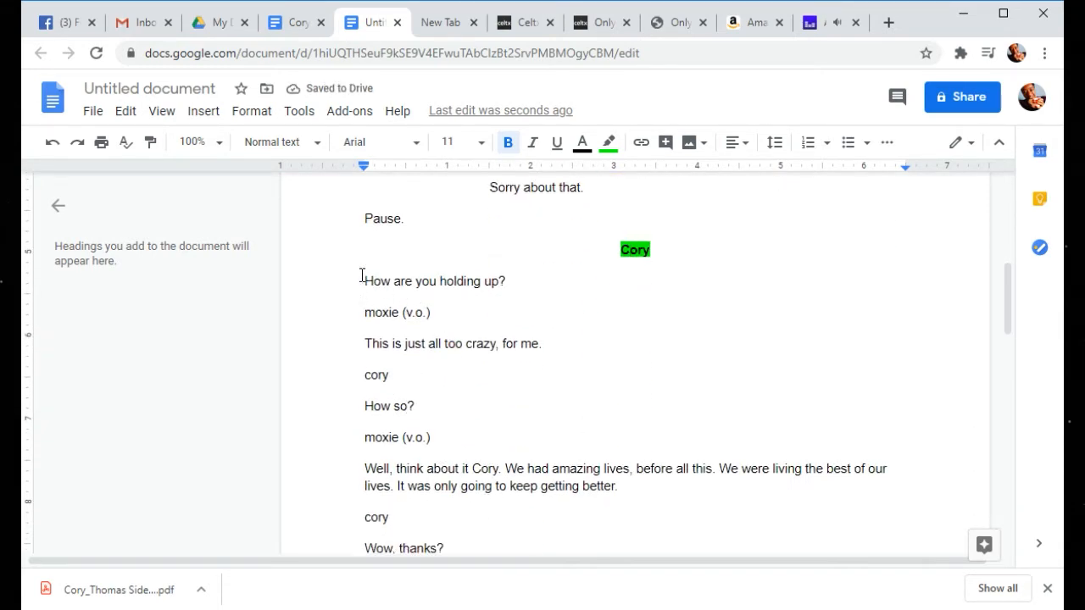
pyautogui.click(362, 280)
pyautogui.press('Tab')
pyautogui.press('Tab')
pyautogui.press('Tab')
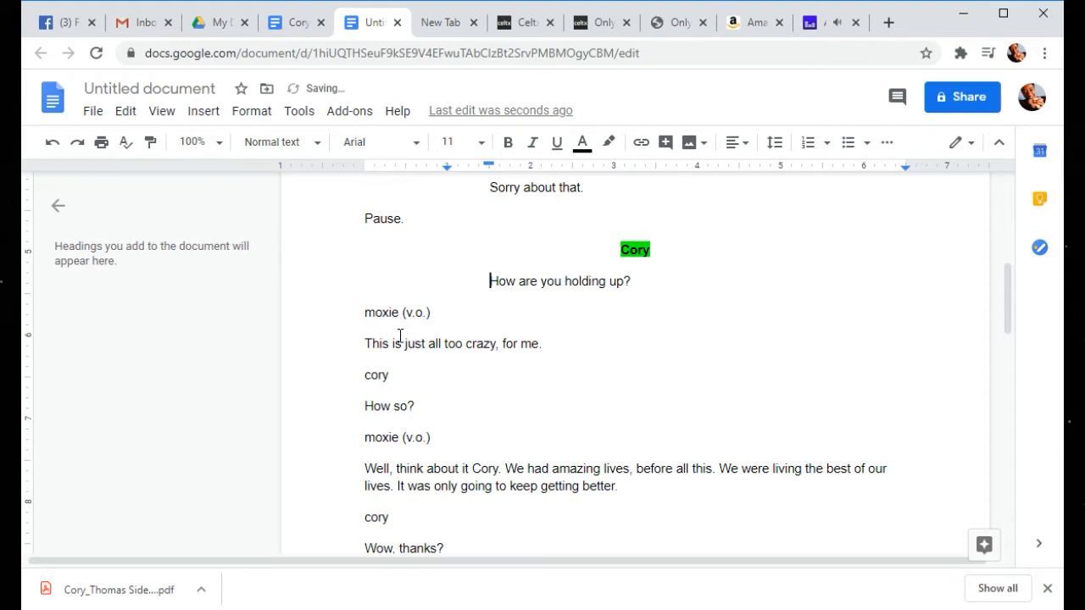
# Step: Format the v.o. character name above "This is just all too crazy, for me." as bold, centered text with yellow highlight
pyautogui.scroll(-3, 499, 421)
pyautogui.scroll(2, 494, 431)
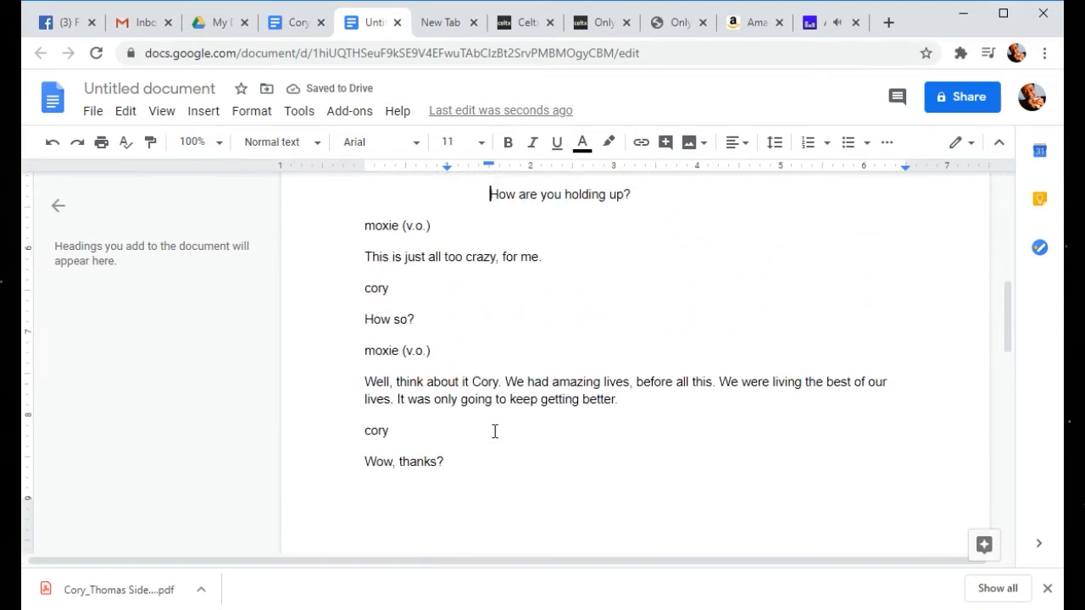
pyautogui.scroll(3, 494, 432)
pyautogui.scroll(-2, 494, 428)
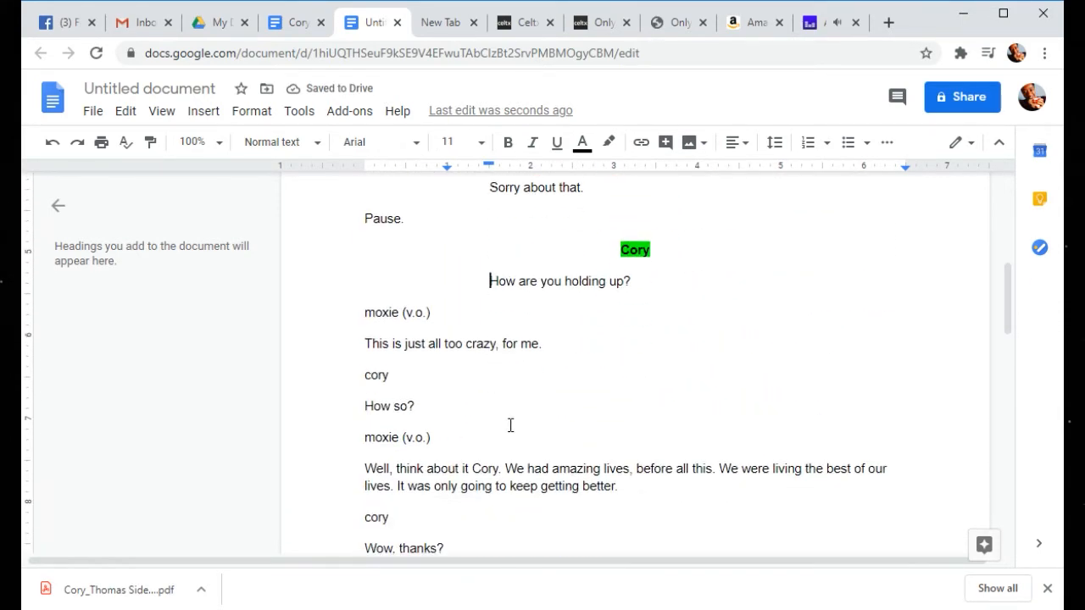
pyautogui.click(434, 325)
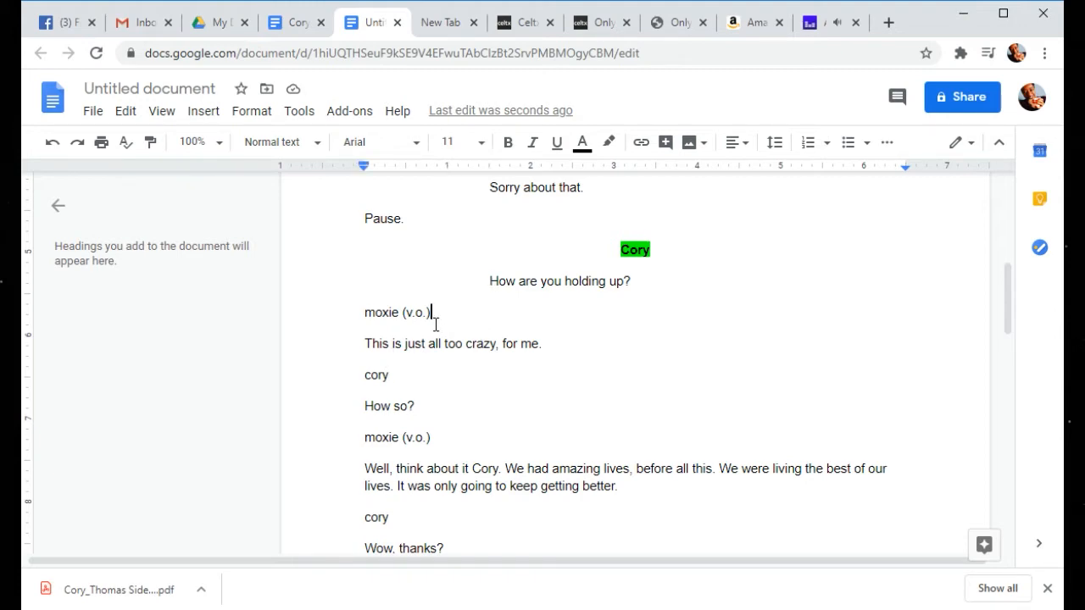
pyautogui.moveTo(434, 324); pyautogui.dragTo(364, 316)
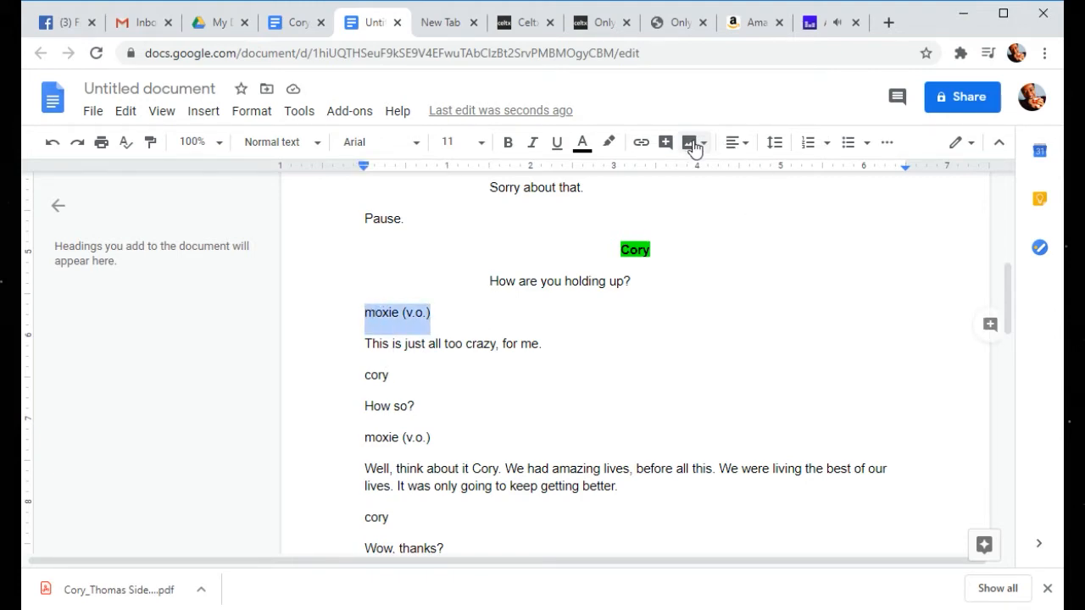
pyautogui.click(509, 146)
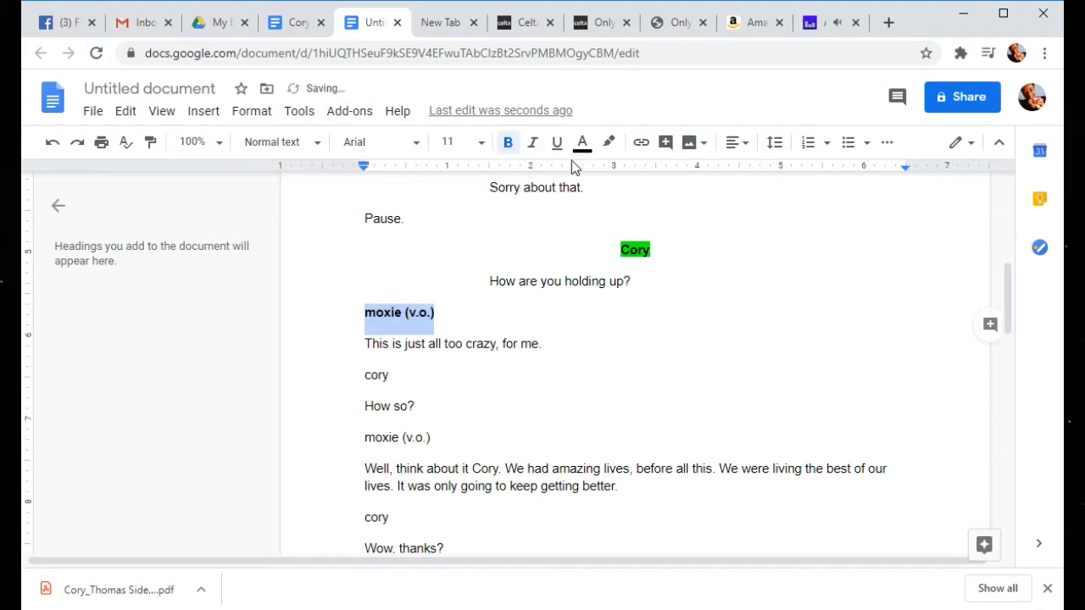
pyautogui.click(607, 143)
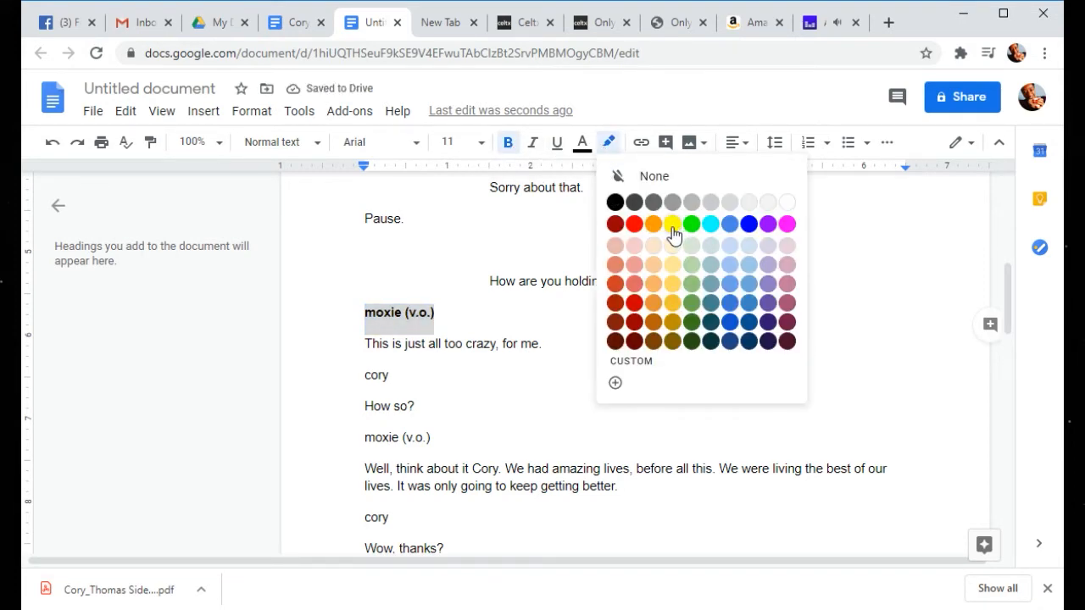
pyautogui.click(673, 225)
pyautogui.click(743, 146)
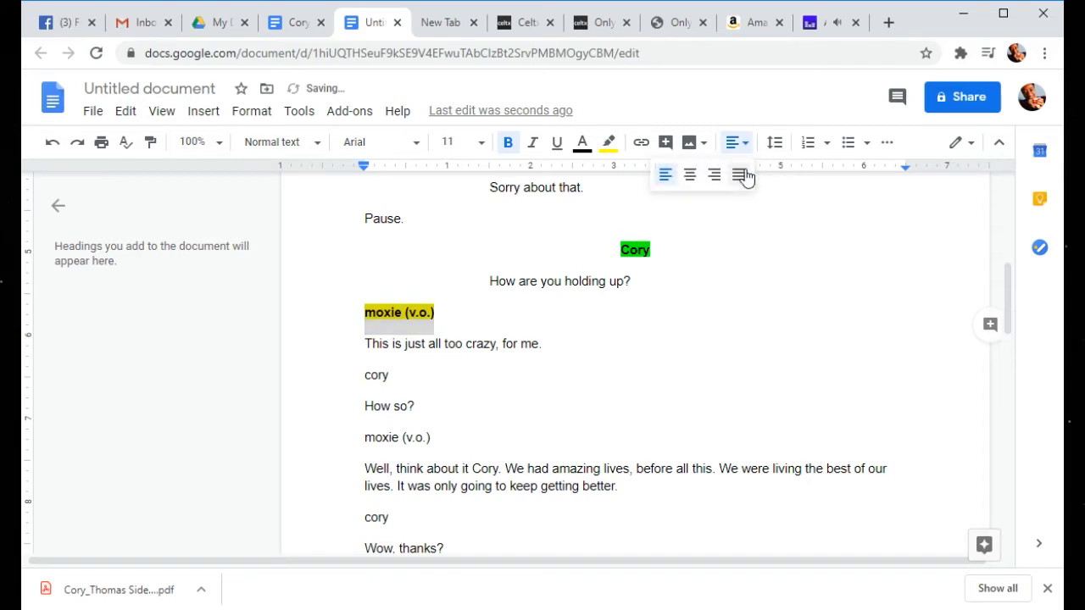
pyautogui.click(689, 176)
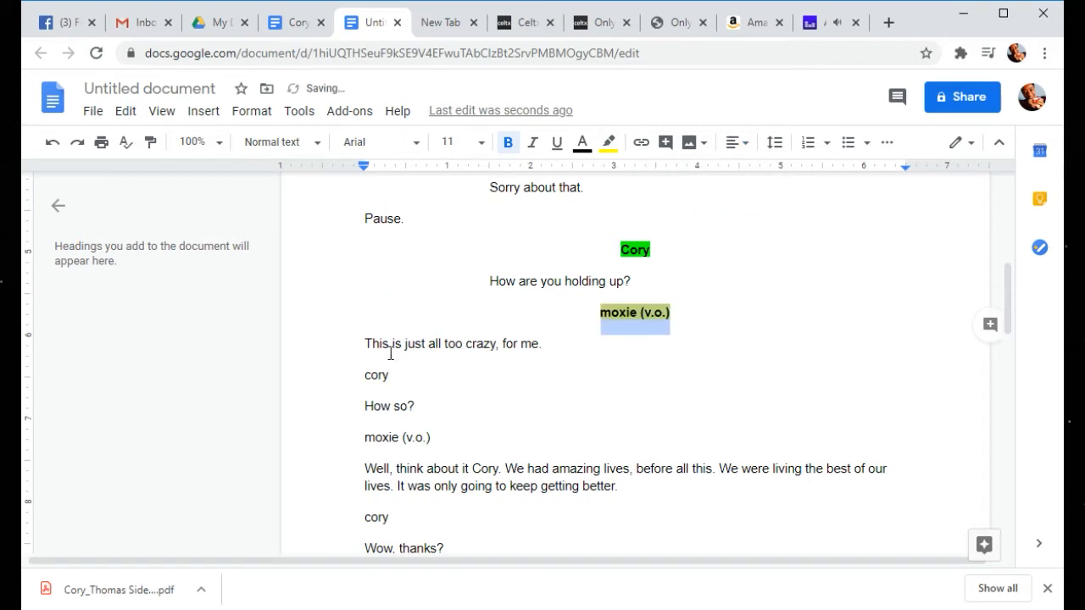
# Step: Indent the dialogue line "This is just all too crazy, for me." by three tab stops
pyautogui.click(363, 342)
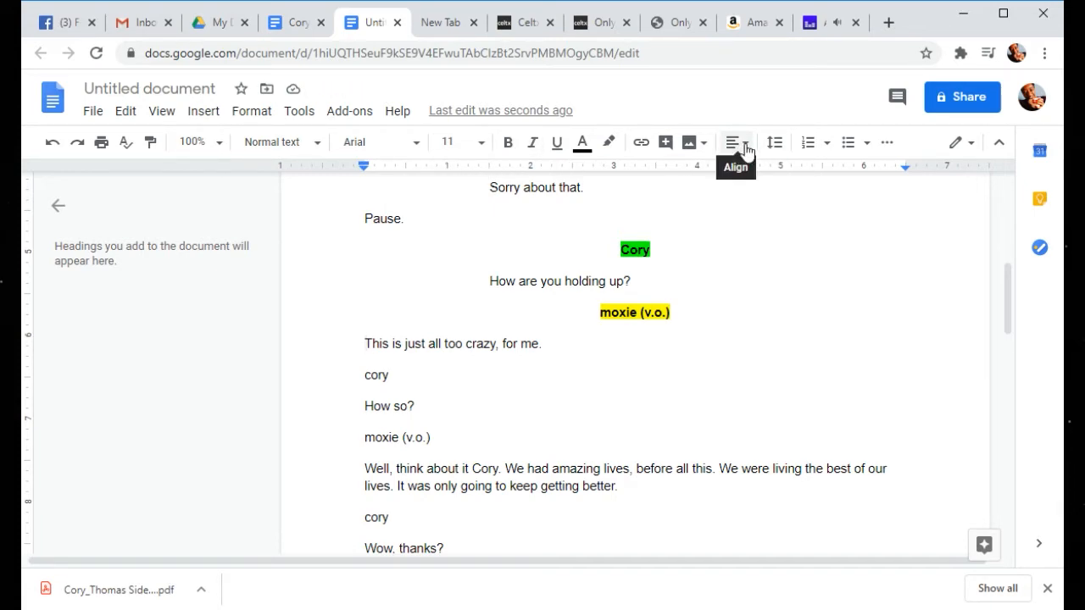
pyautogui.press('Tab')
pyautogui.press('Tab')
pyautogui.press('Tab')
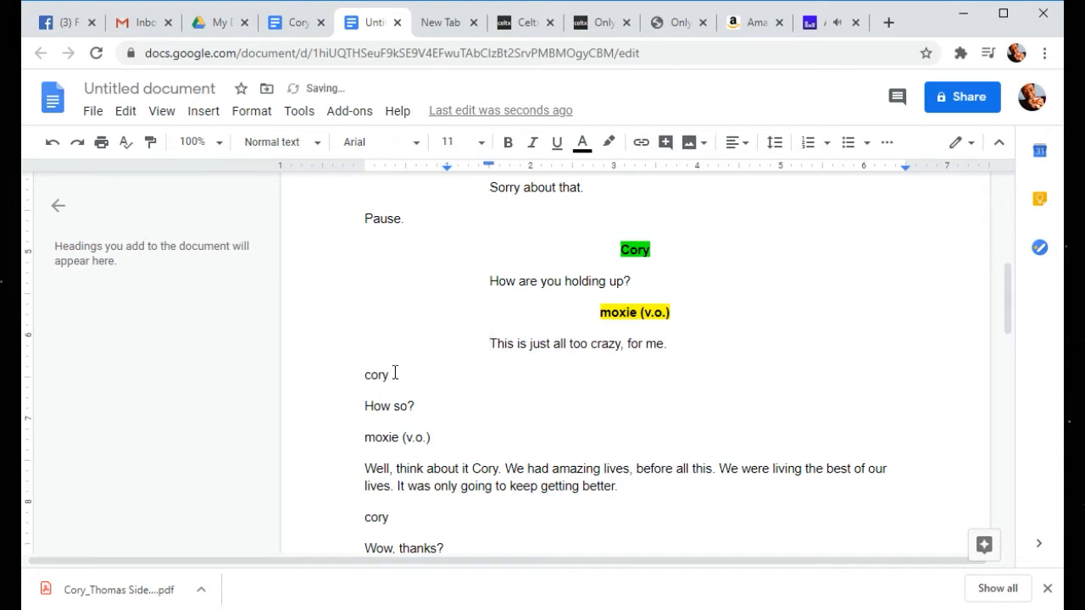
# Step: Format the character name above "How so?" as bold, centered text with green highlight
pyautogui.moveTo(395, 373); pyautogui.dragTo(361, 372)
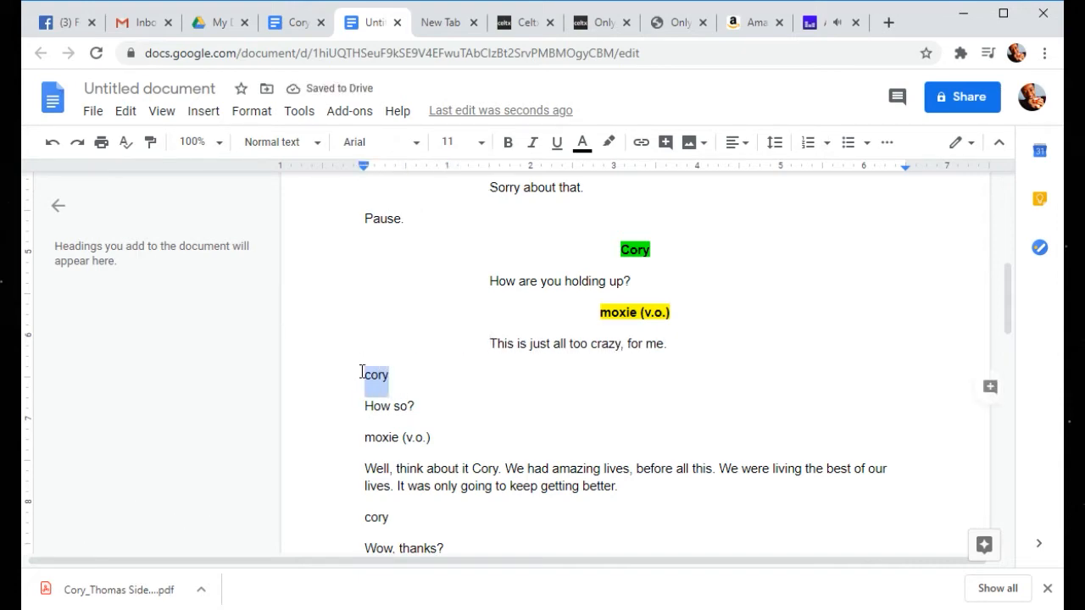
pyautogui.click(605, 148)
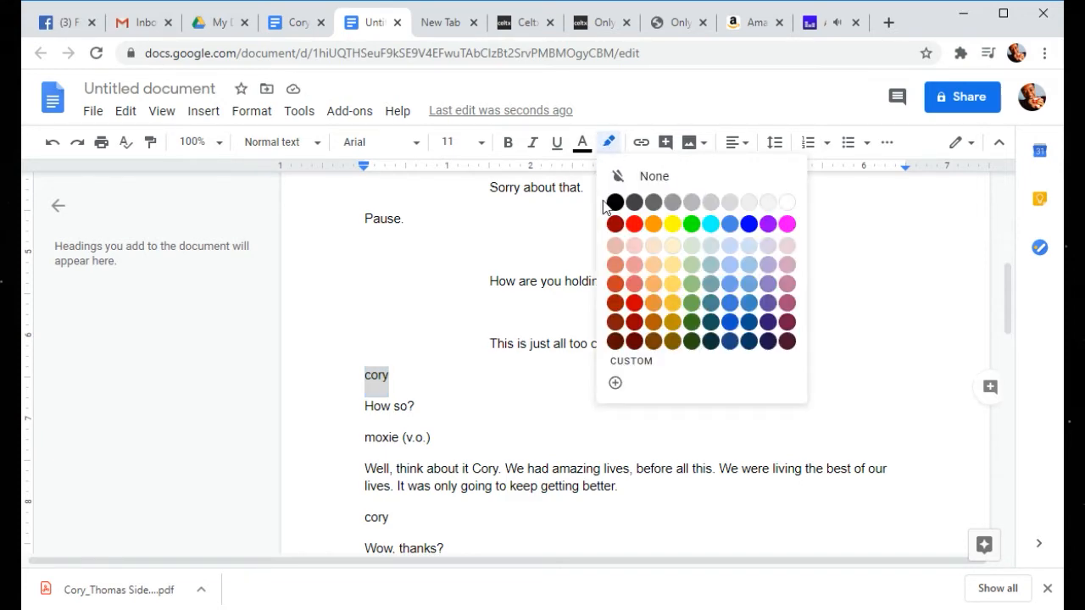
pyautogui.click(692, 228)
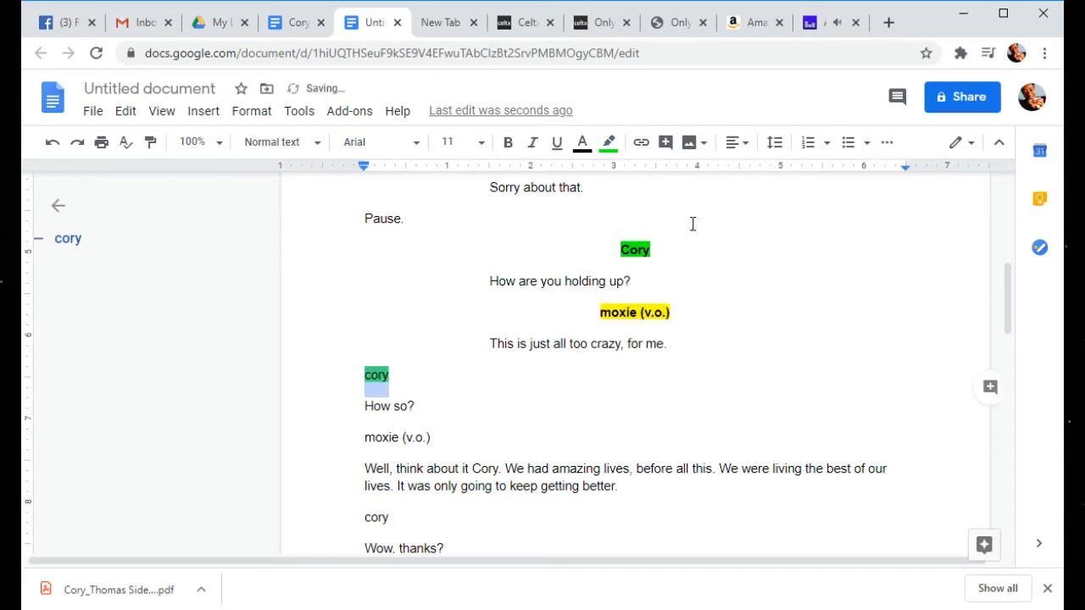
pyautogui.click(510, 144)
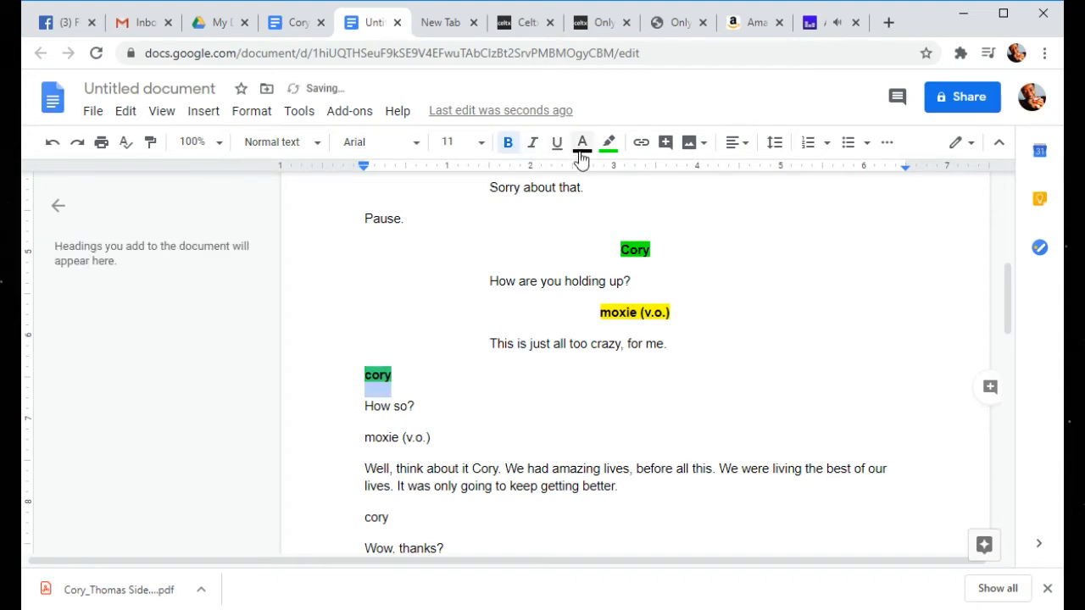
pyautogui.click(737, 157)
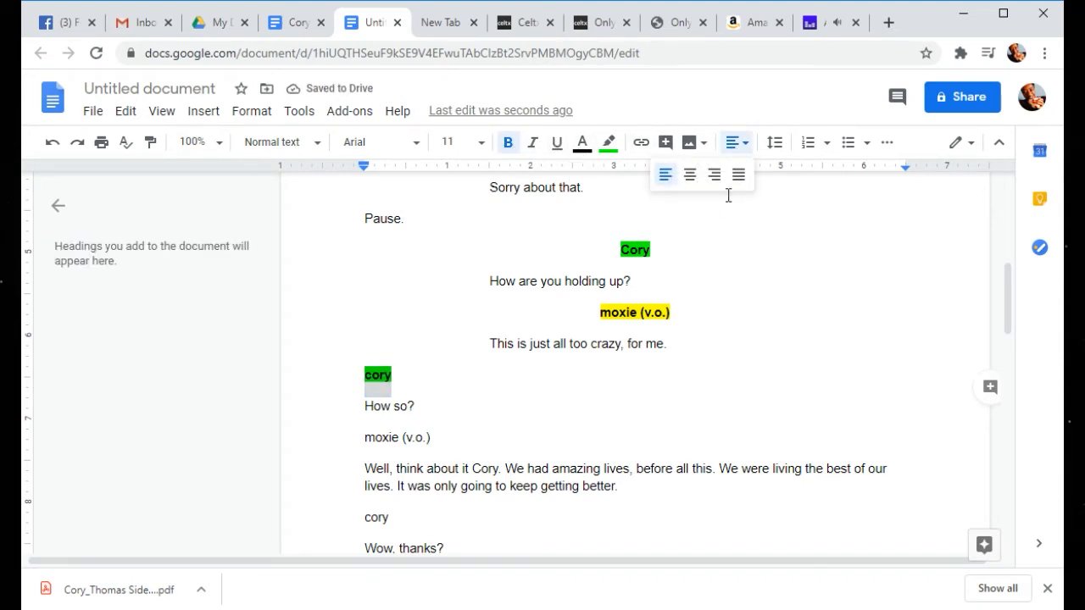
pyautogui.click(693, 176)
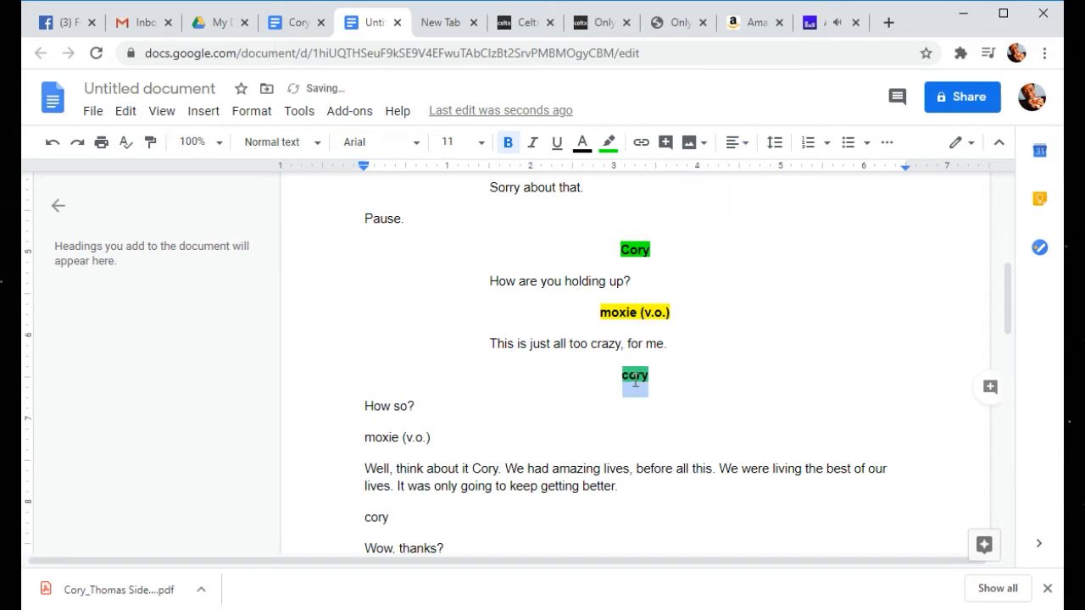
# Step: Capitalize the first letter of the character name above "How so?"
pyautogui.click(629, 379)
pyautogui.moveTo(629, 379); pyautogui.dragTo(625, 377)
pyautogui.write('C')
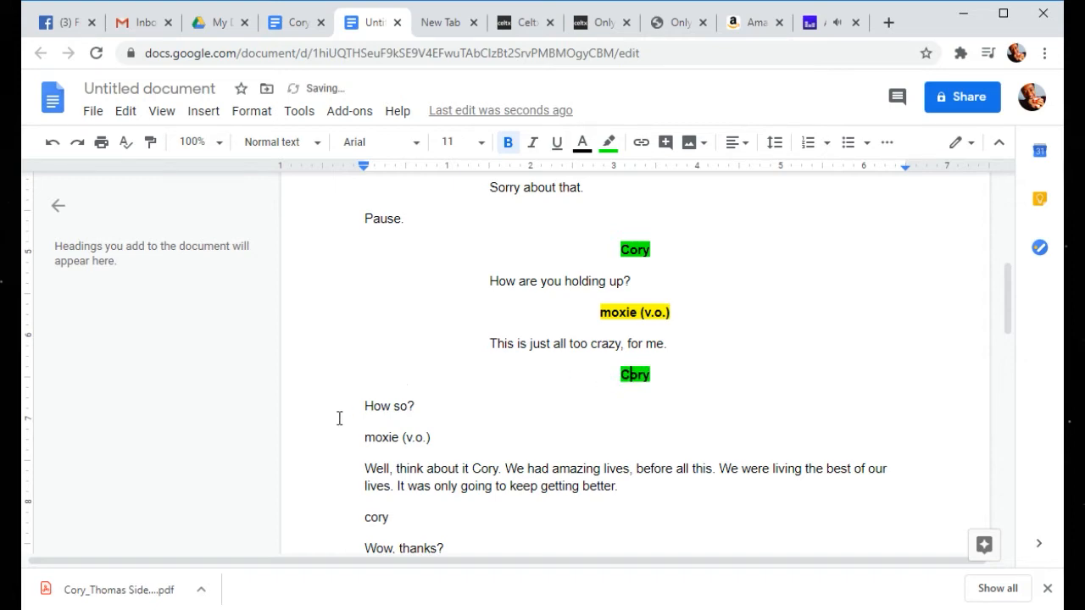
# Step: Indent the dialogue line "How so?" by three tab stops
pyautogui.click(371, 406)
pyautogui.press('Tab')
pyautogui.press('Tab')
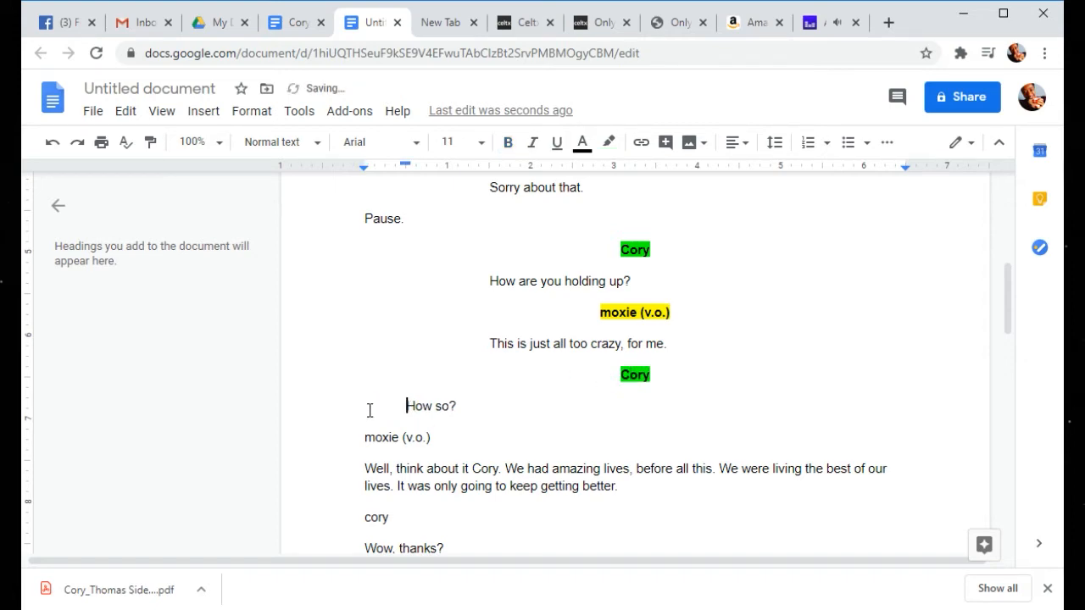
pyautogui.press('Tab')
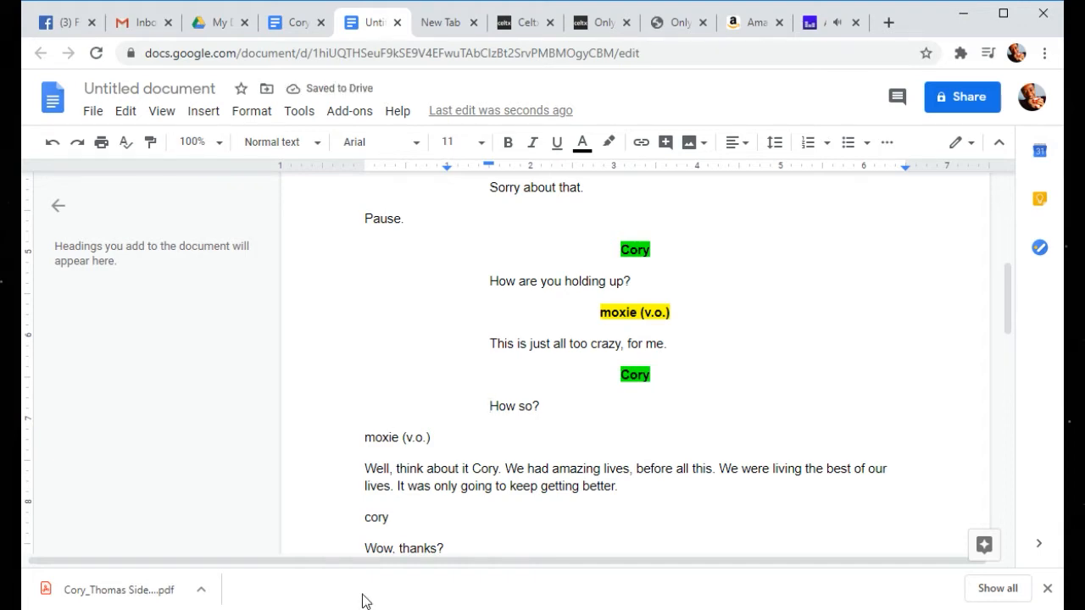
pyautogui.click(361, 438)
pyautogui.press('Tab')
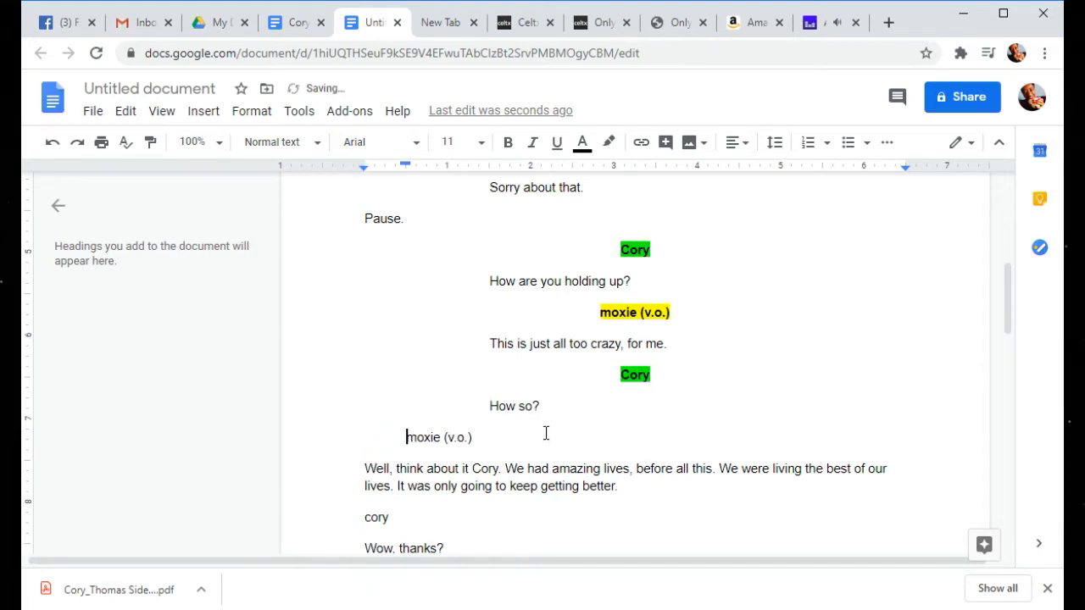
pyautogui.hotkey('shift', 'Tab')
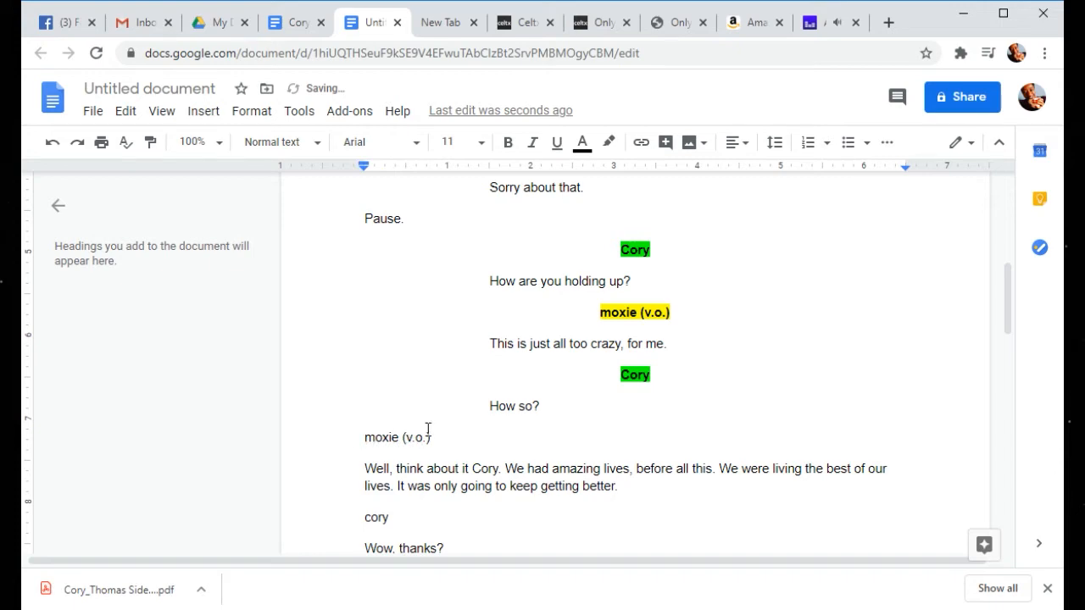
# Step: Format the v.o. character name below "How so?" as bold, centered text with yellow highlight
pyautogui.moveTo(433, 437); pyautogui.dragTo(360, 439)
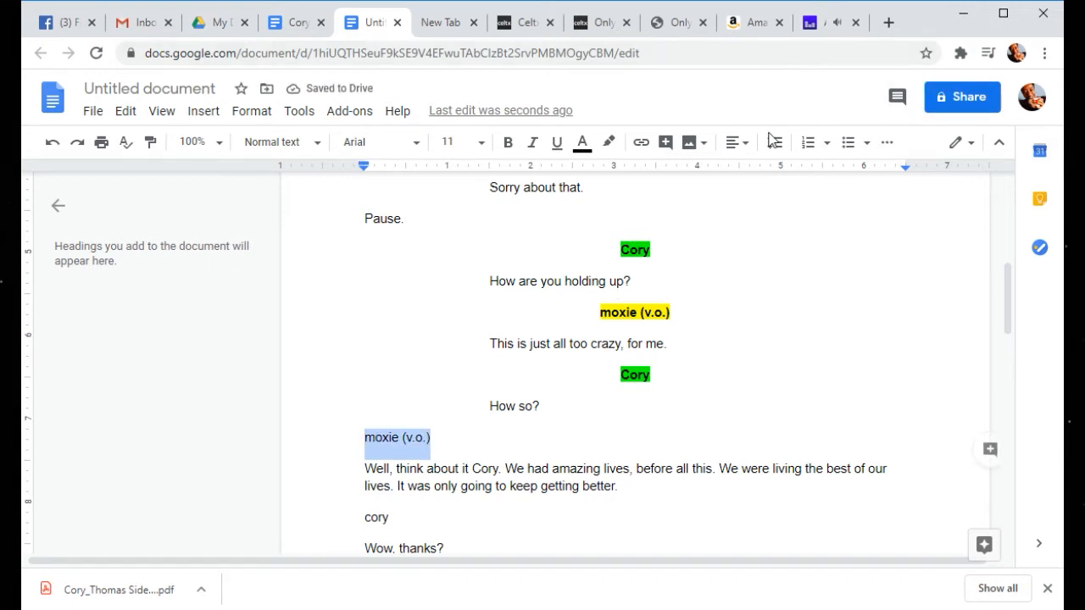
pyautogui.click(746, 146)
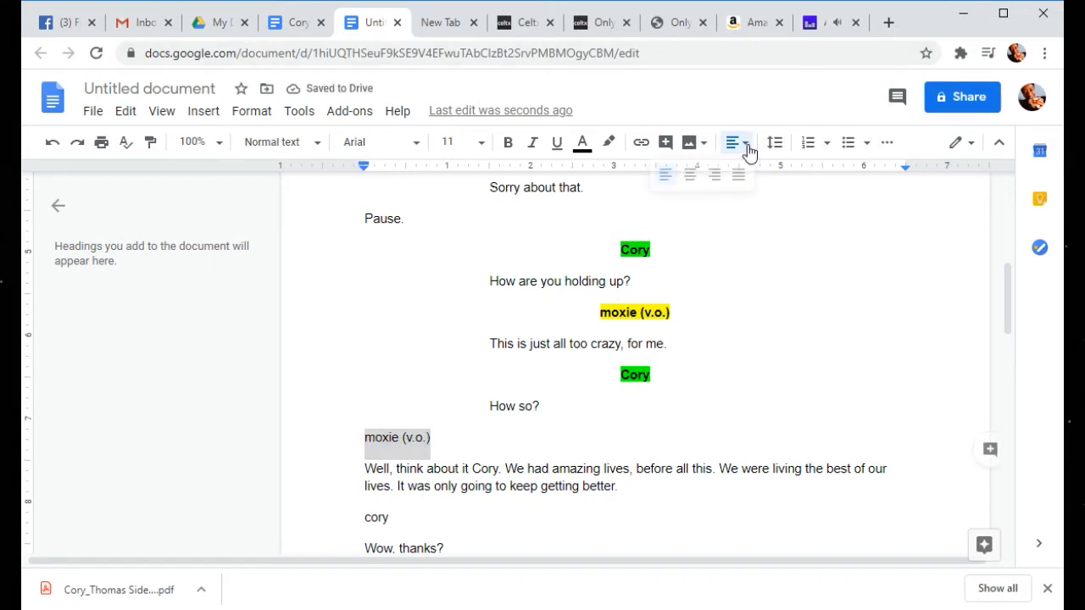
pyautogui.click(690, 175)
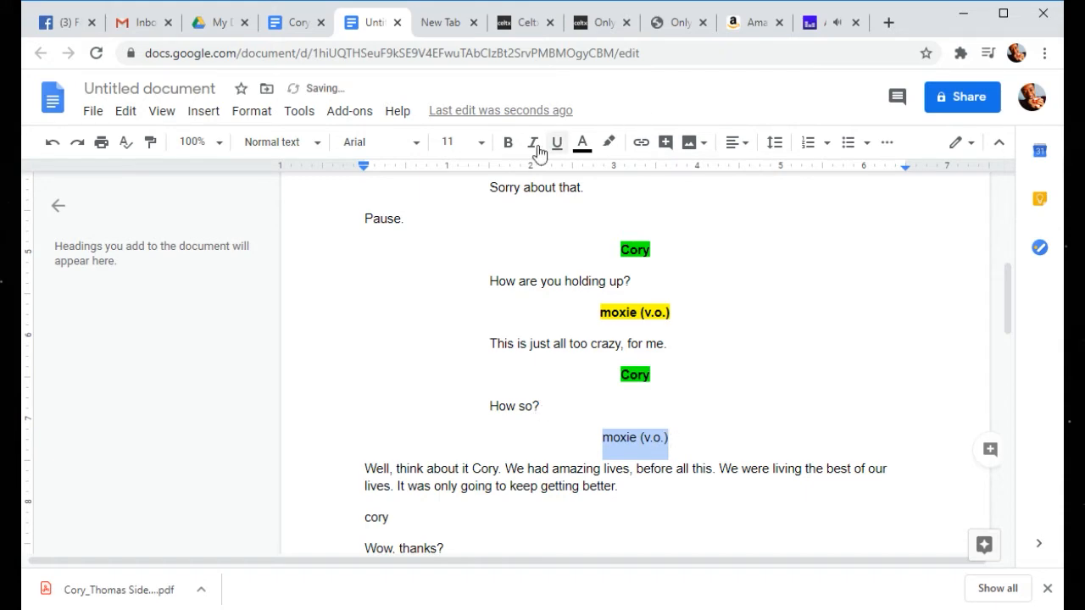
pyautogui.click(509, 144)
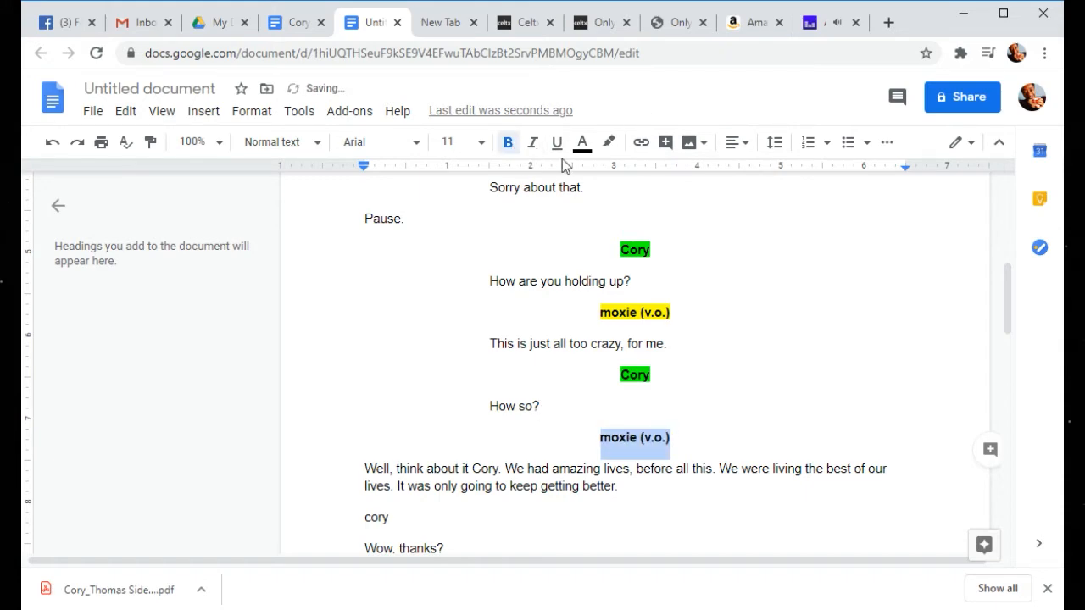
pyautogui.click(607, 143)
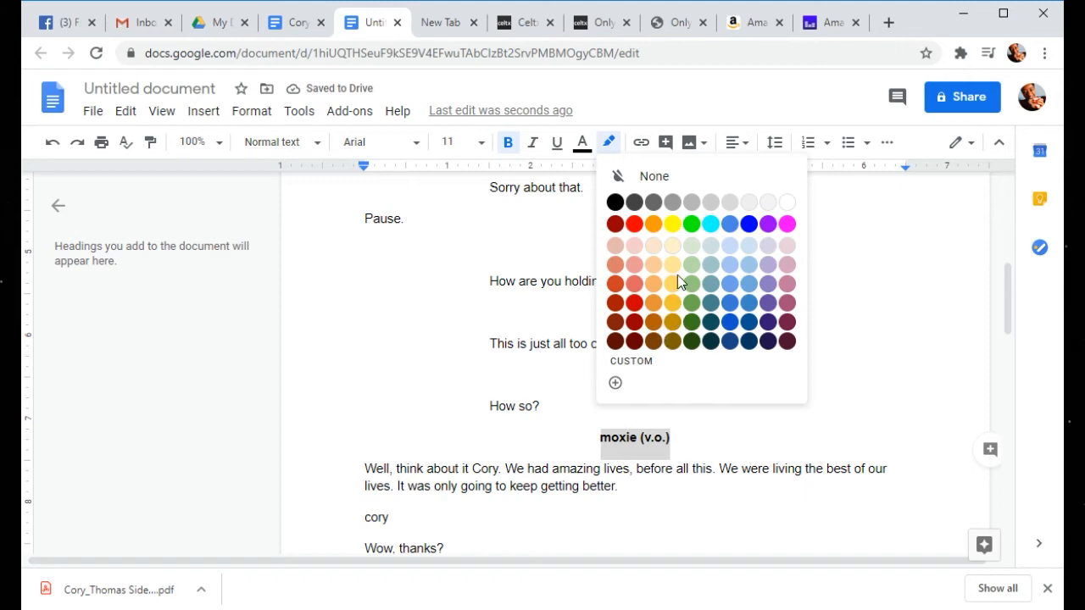
pyautogui.click(672, 224)
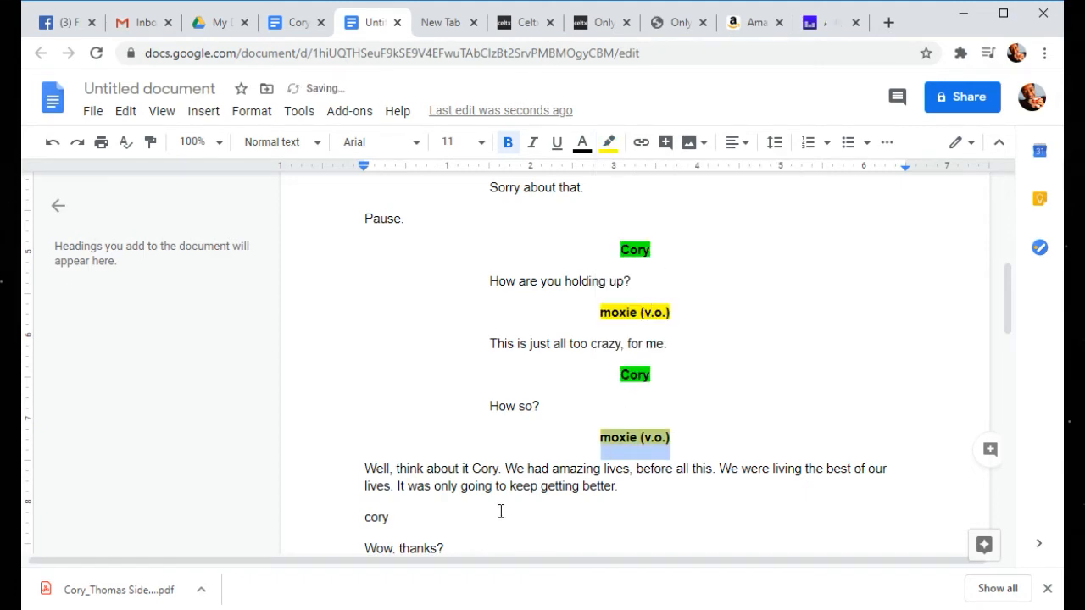
# Step: Indent the dialogue paragraph beginning "Well, think about it" to 1.5 inches, with both of its lines aligned
pyautogui.scroll(-3, 503, 500)
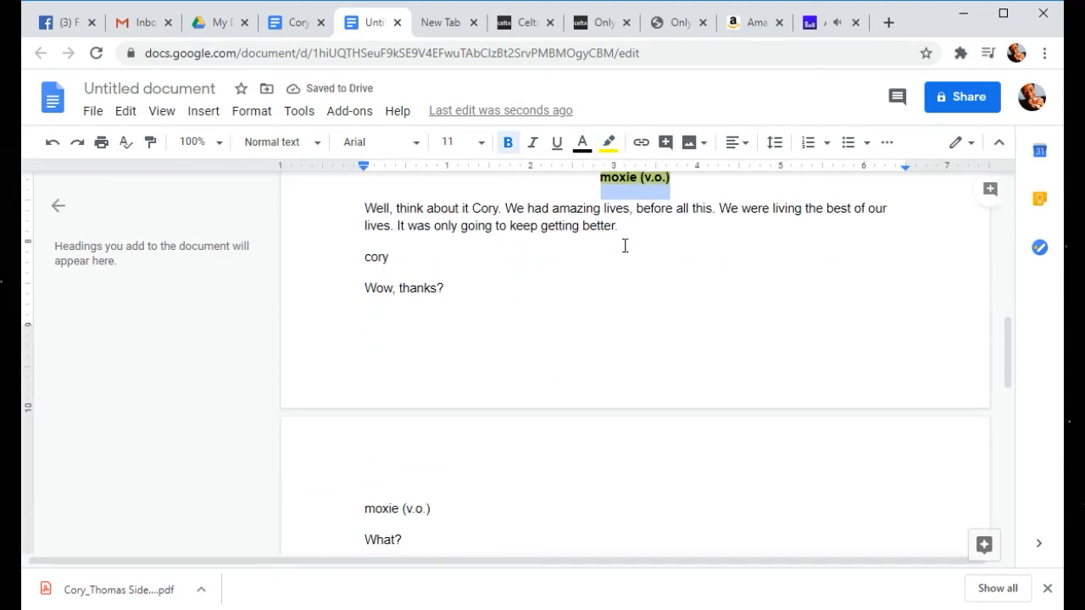
pyautogui.moveTo(629, 235); pyautogui.dragTo(348, 206)
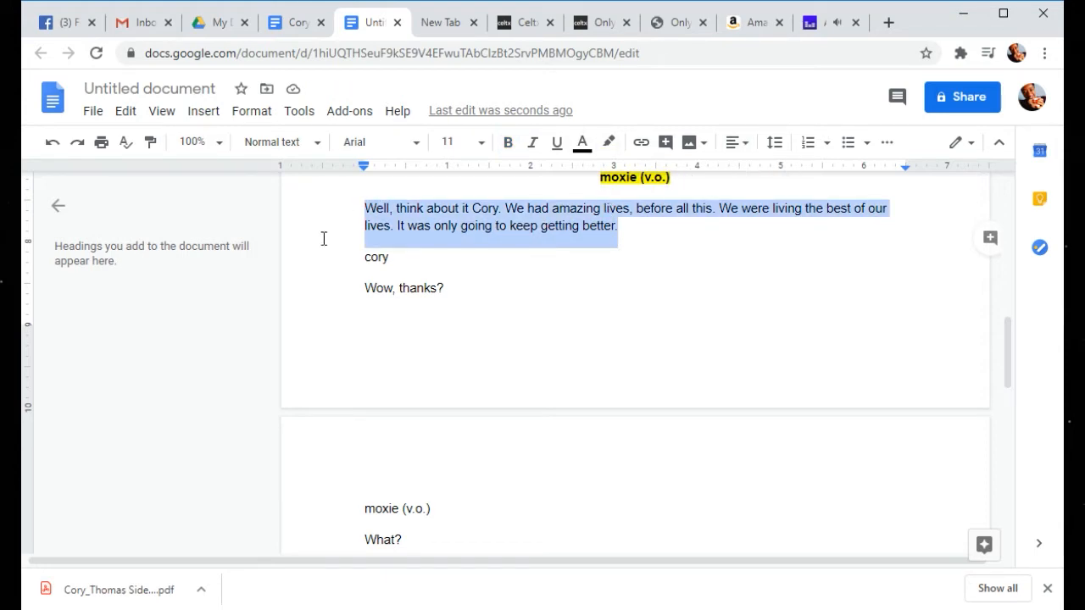
pyautogui.click(360, 201)
pyautogui.click(375, 265)
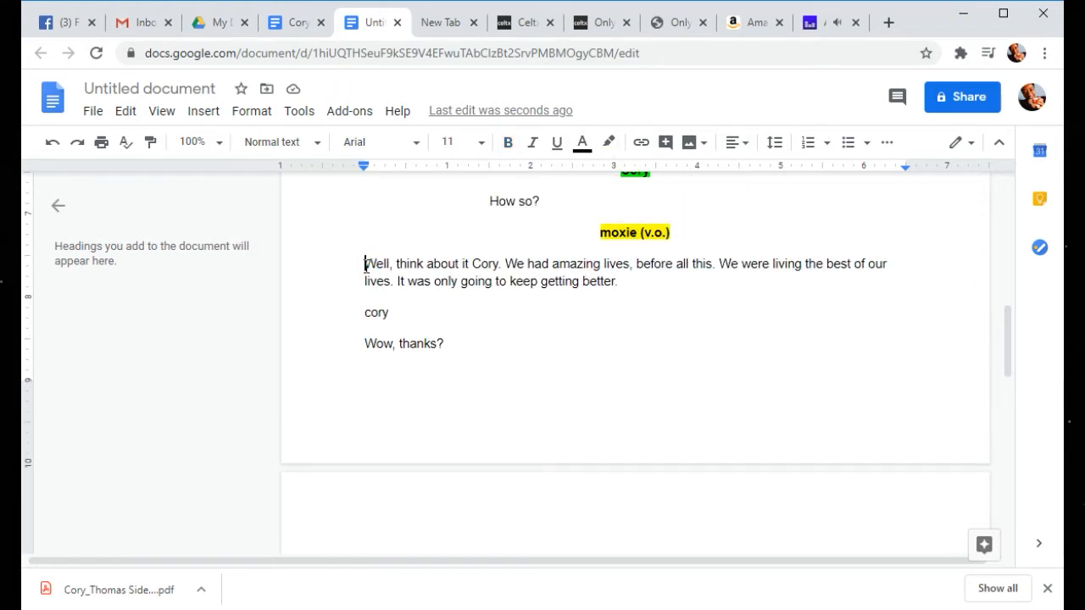
pyautogui.press('Tab')
pyautogui.press('Tab')
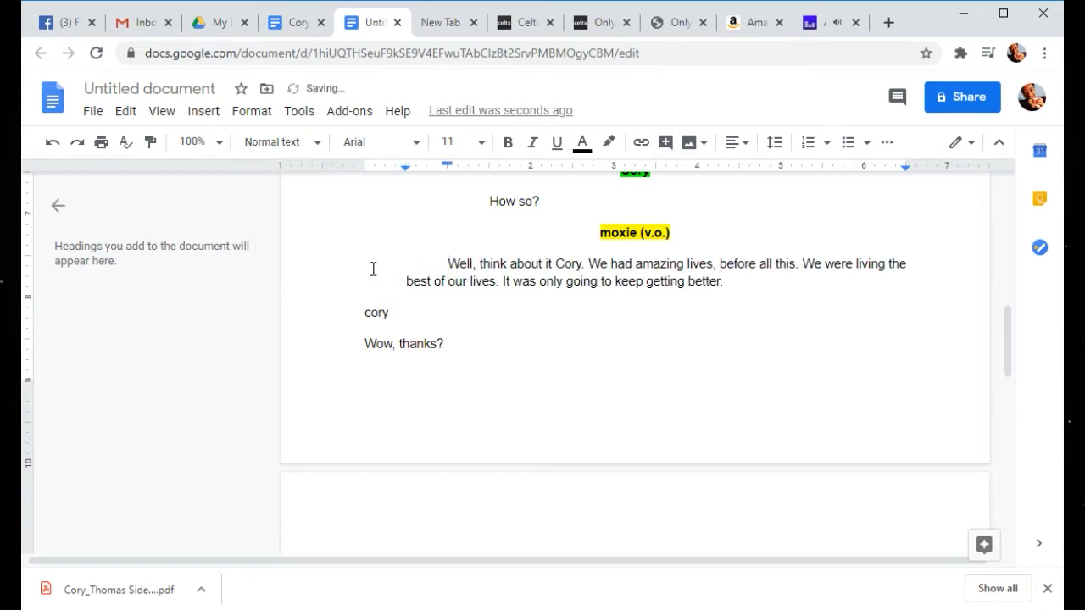
pyautogui.press('Tab')
pyautogui.press('Tab')
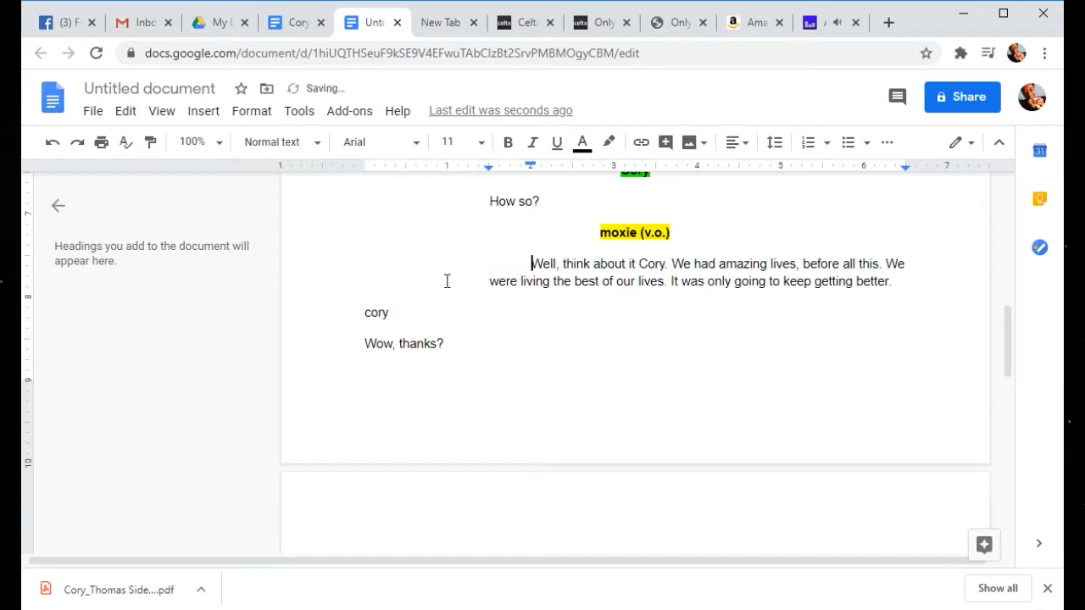
pyautogui.press('BackSpace')
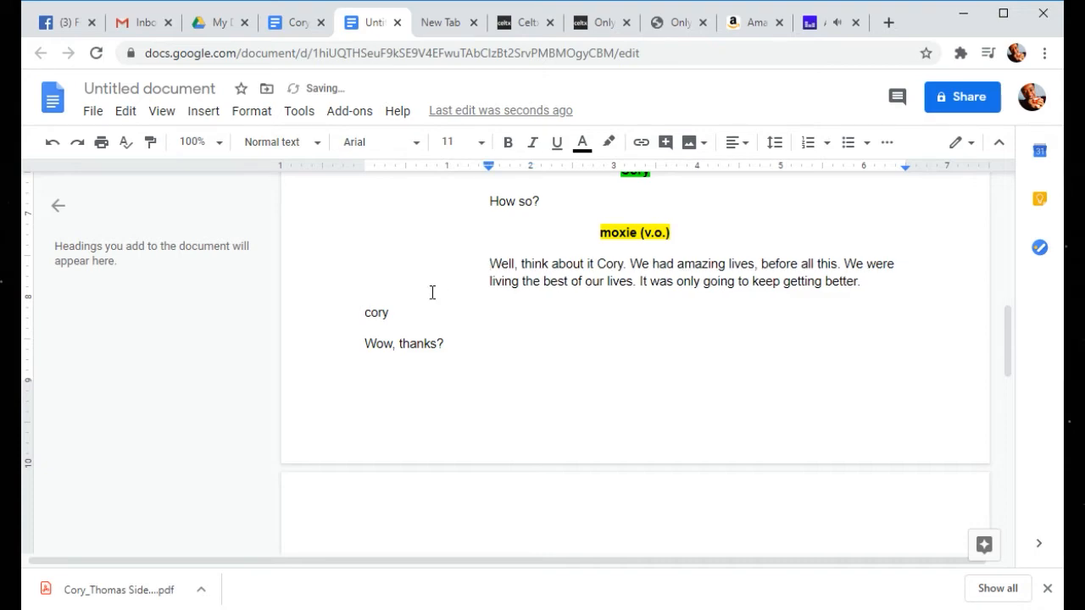
# Step: Format the character name above "Wow, thanks?" as bold, centered text with green highlight and capitalize its first letter
pyautogui.click(365, 313)
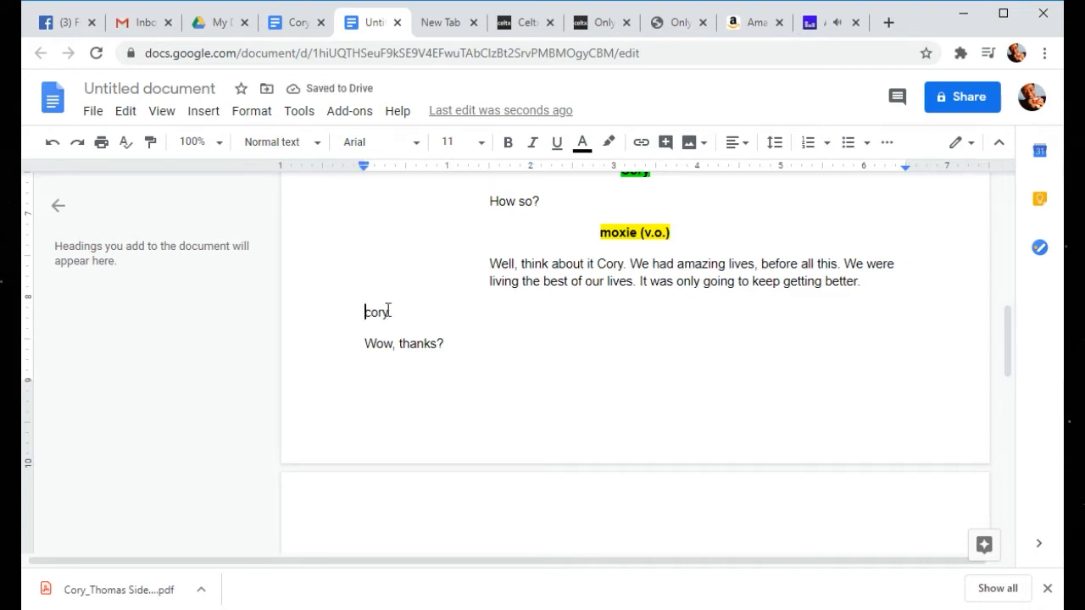
pyautogui.moveTo(387, 312); pyautogui.dragTo(356, 308)
pyautogui.click(745, 150)
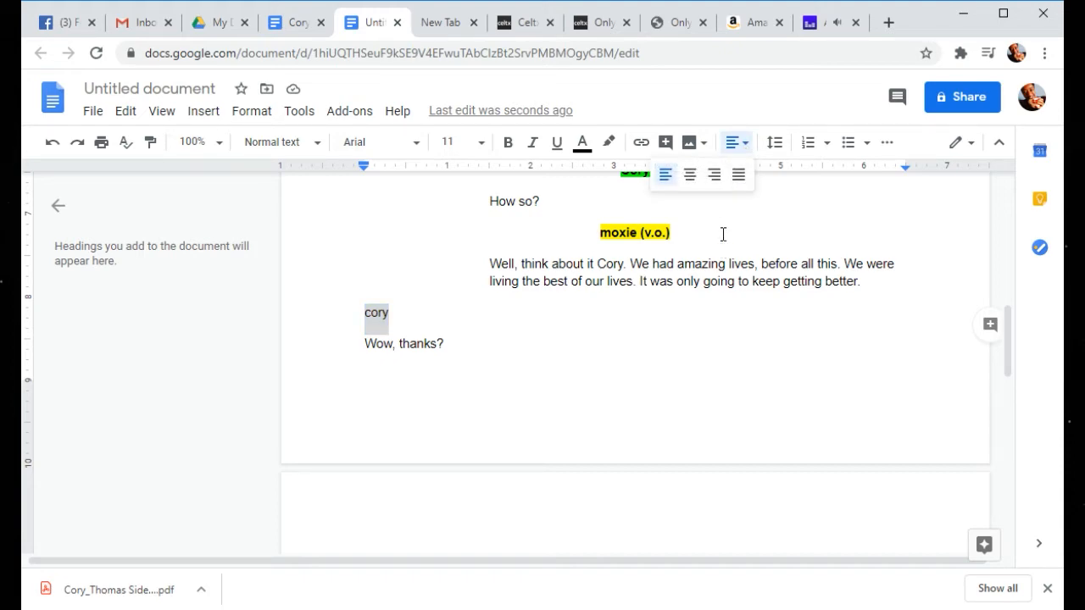
pyautogui.click(690, 174)
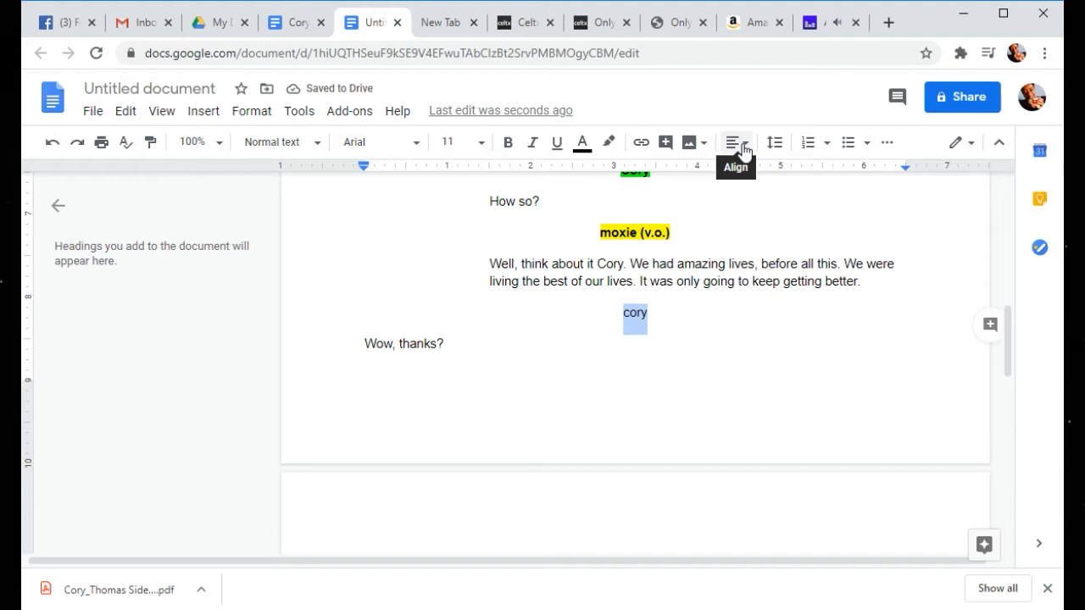
pyautogui.click(608, 144)
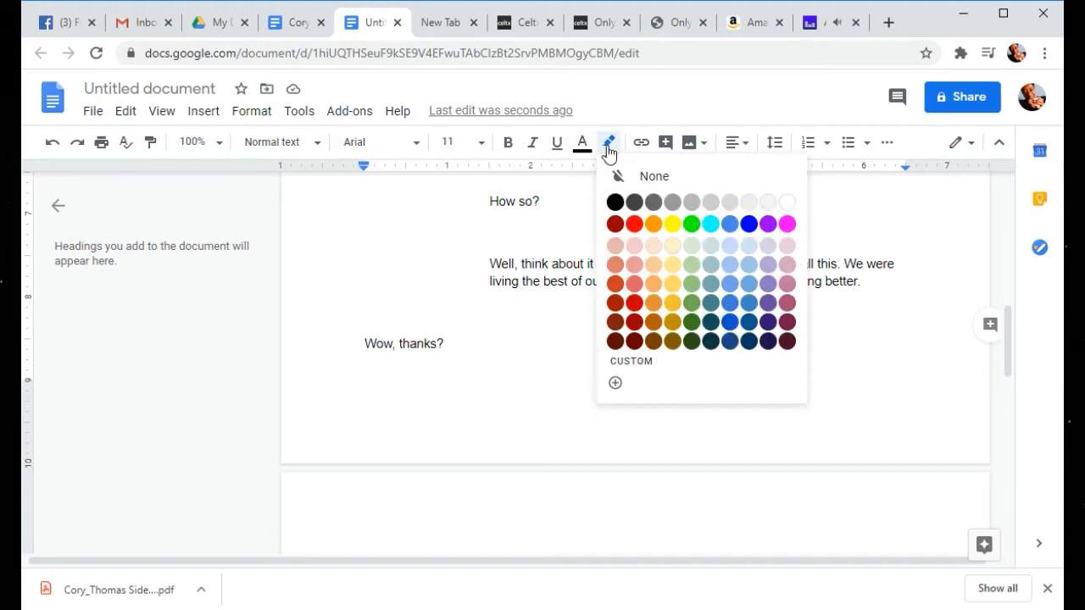
pyautogui.click(692, 225)
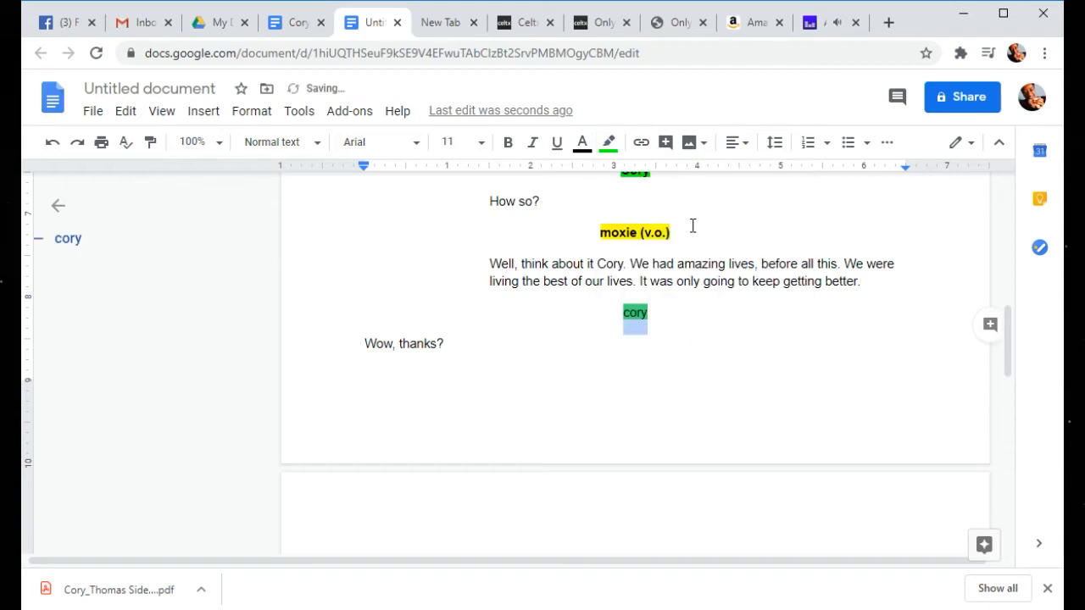
pyautogui.click(507, 142)
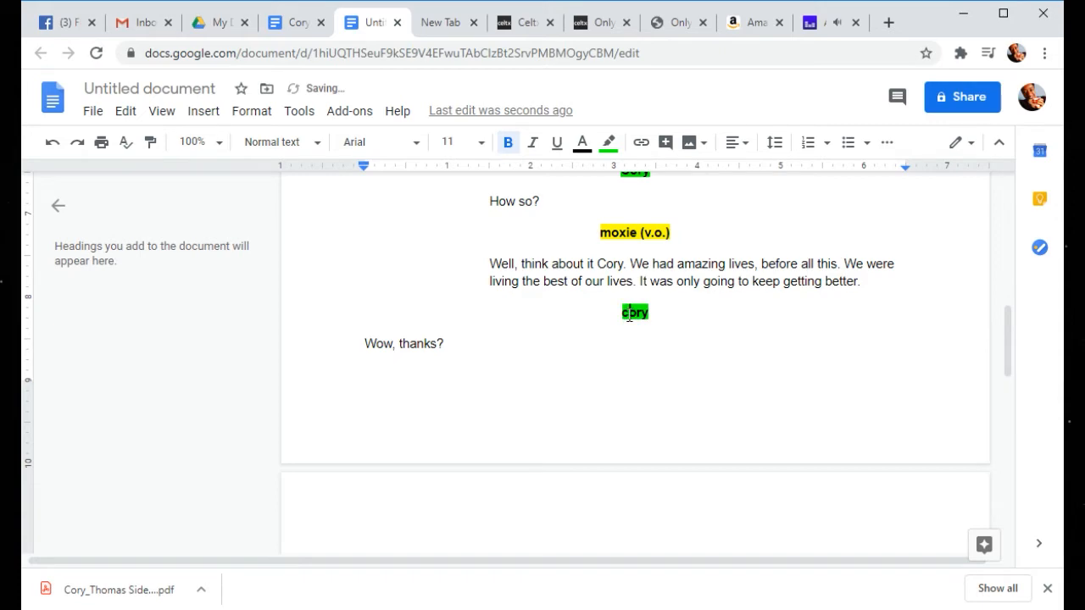
pyautogui.click(623, 315)
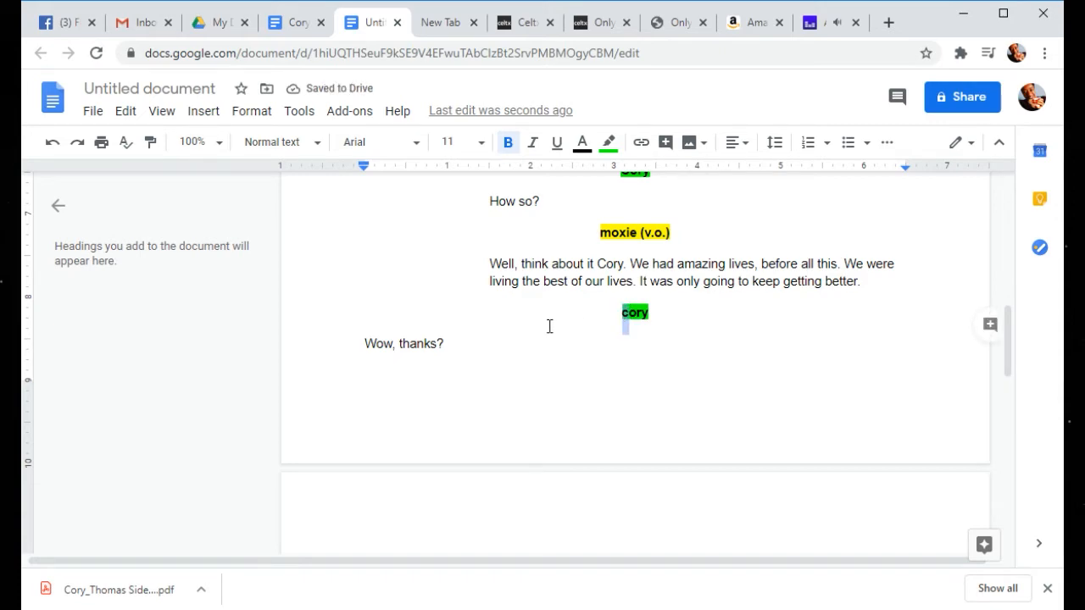
pyautogui.write('C')
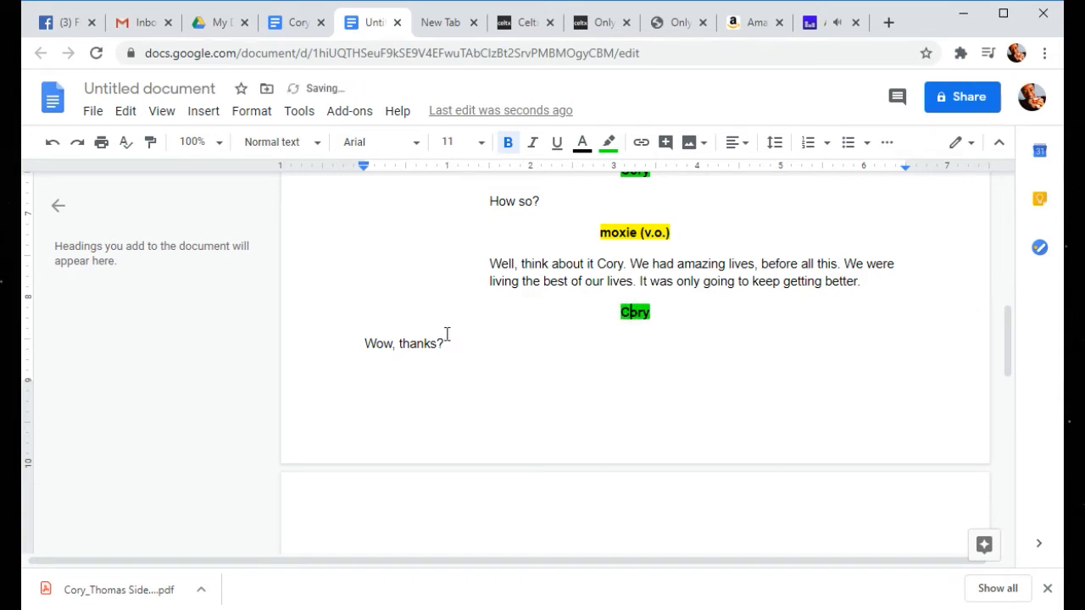
# Step: Indent the dialogue line "Wow, thanks?" by three tab stops
pyautogui.click(365, 343)
pyautogui.press('Tab')
pyautogui.press('Tab')
pyautogui.press('Tab')
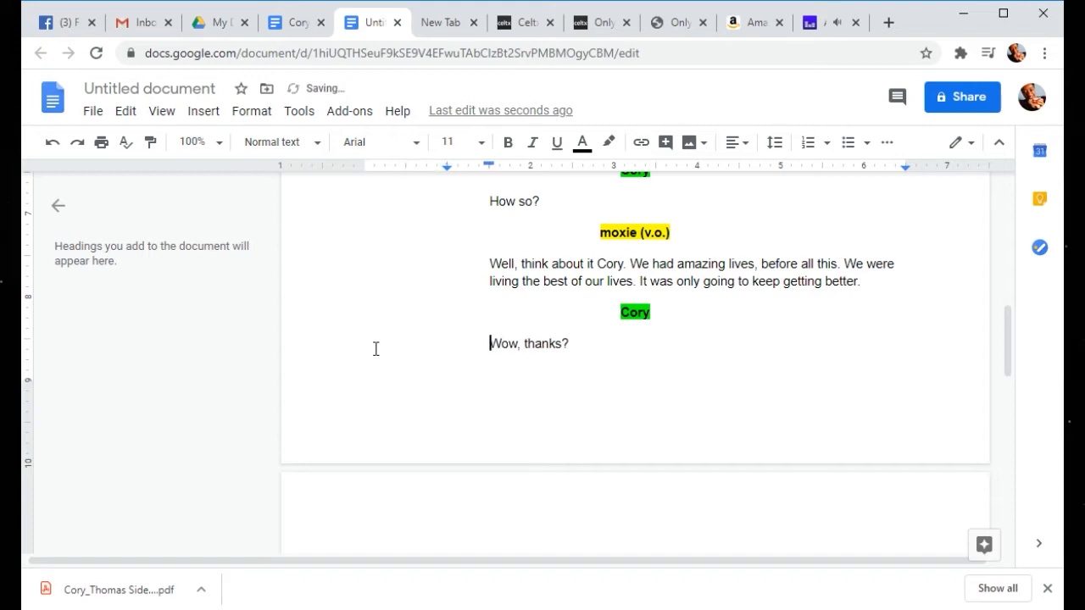
# Step: Set the font size of the entire document's text to 10
pyautogui.scroll(-3, 678, 391)
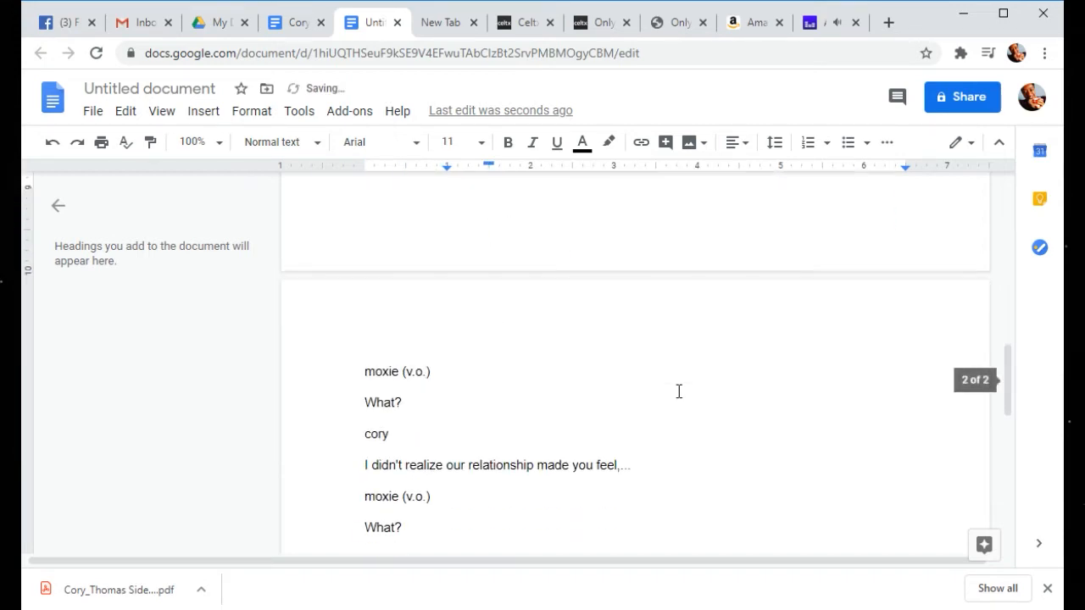
pyautogui.scroll(-2, 679, 391)
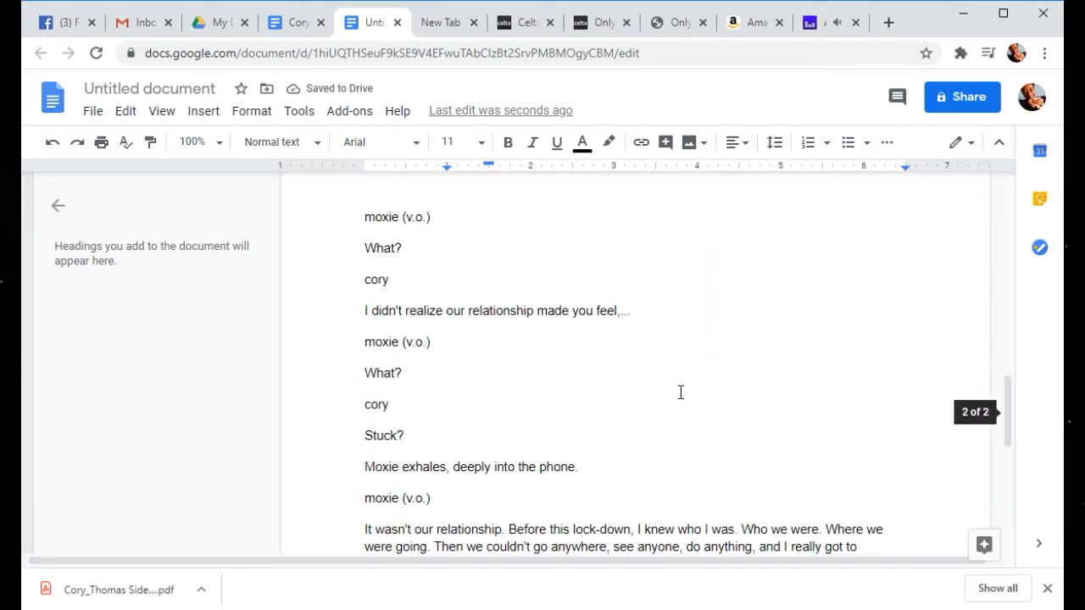
pyautogui.scroll(1, 680, 391)
pyautogui.scroll(-1, 680, 391)
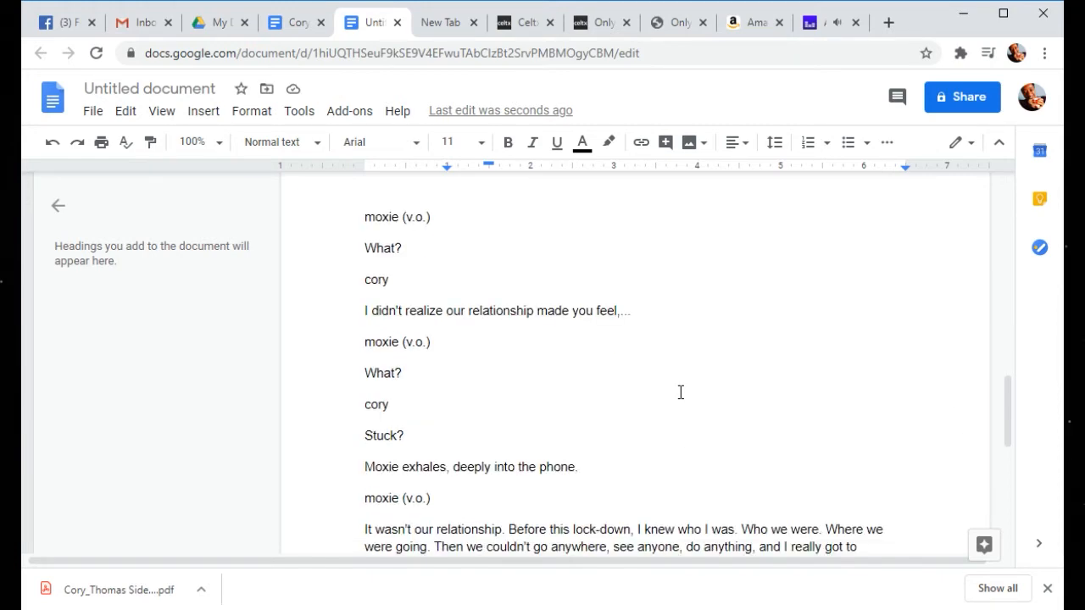
pyautogui.scroll(9, 680, 391)
pyautogui.scroll(3, 689, 392)
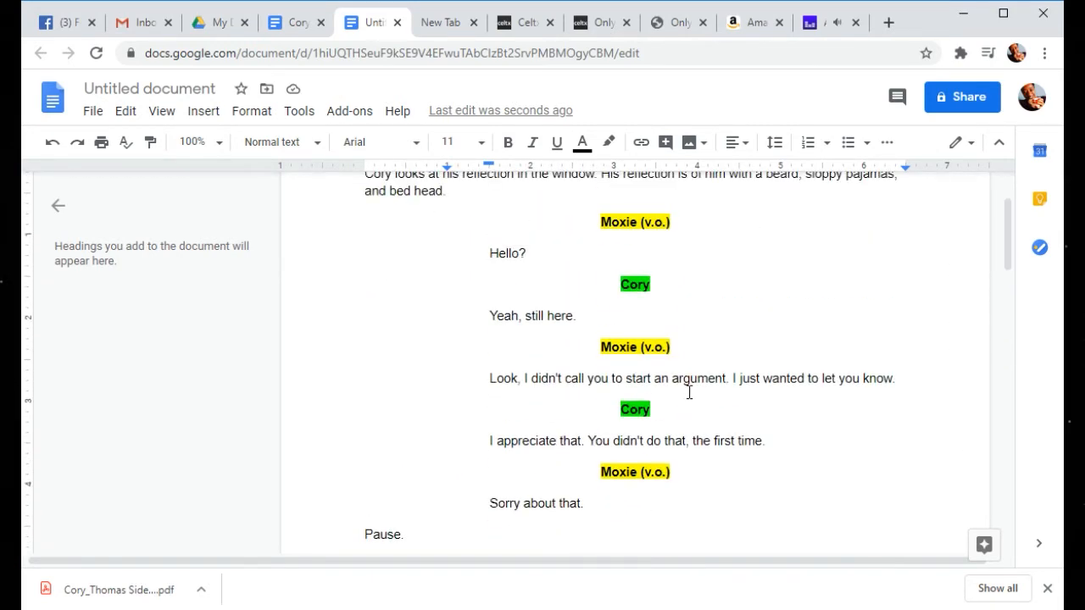
pyautogui.scroll(2, 689, 391)
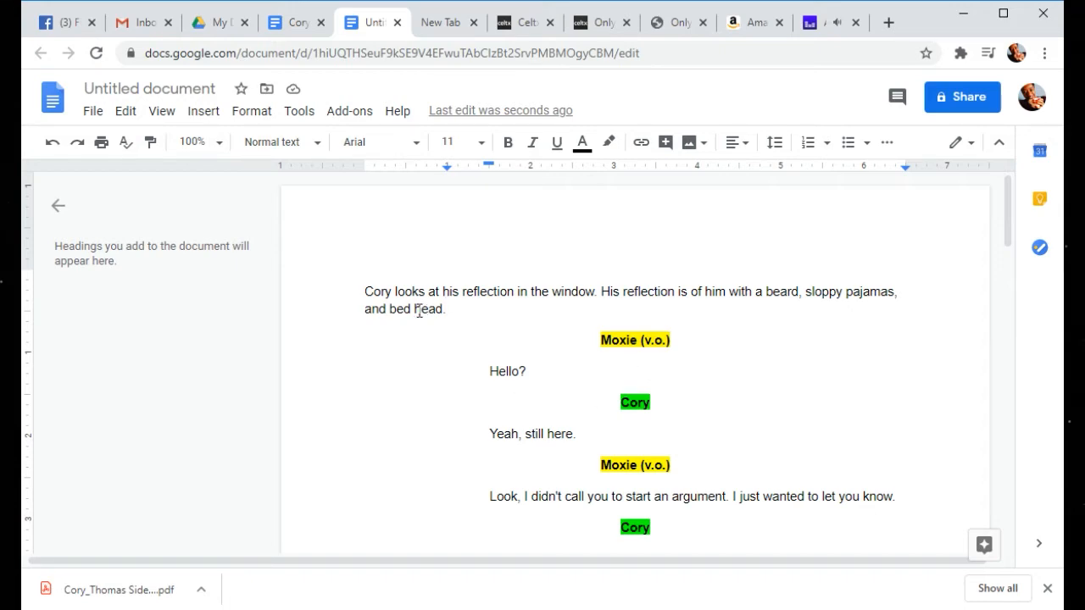
pyautogui.hotkey('ctrl', 'a')
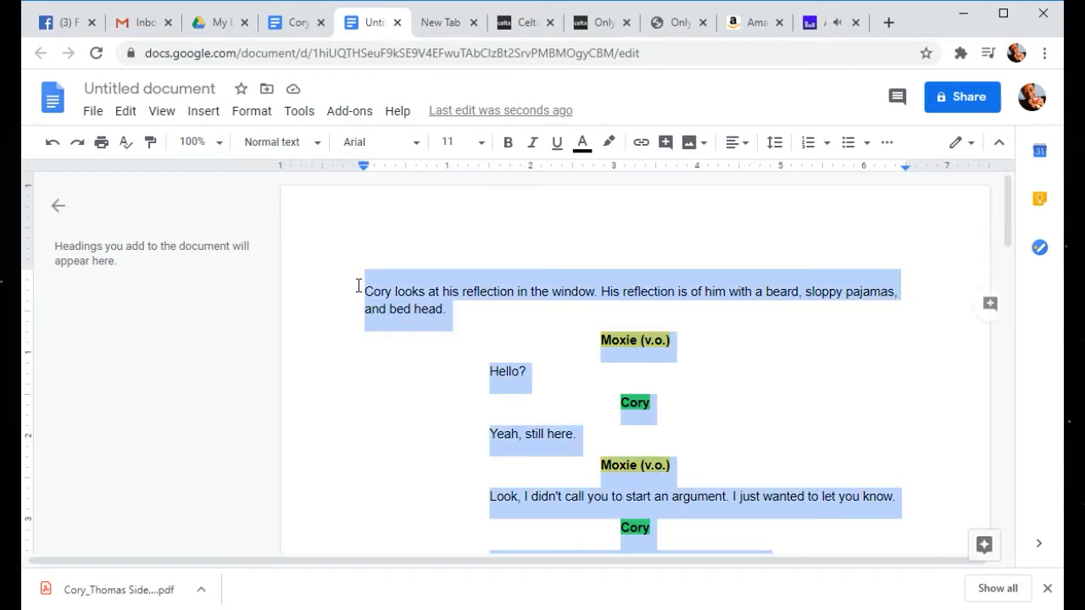
pyautogui.click(483, 144)
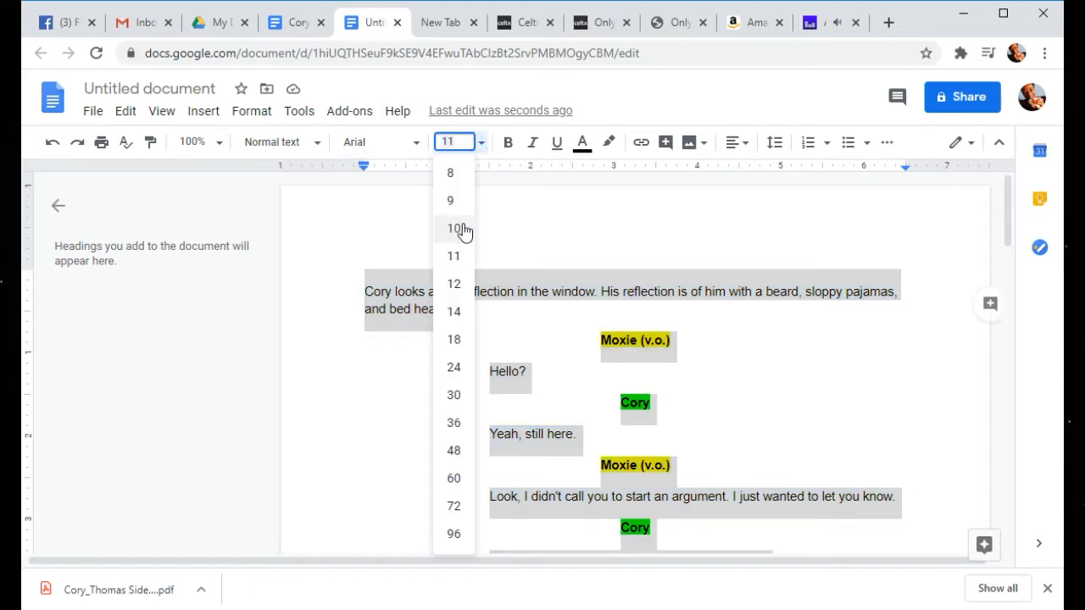
pyautogui.click(458, 229)
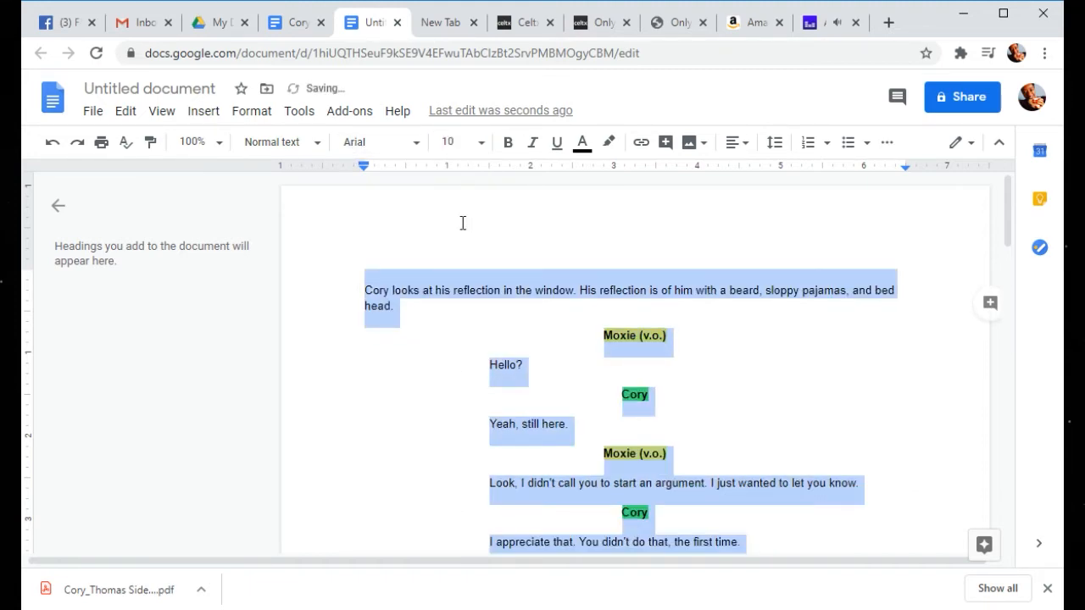
# Step: Set the line spacing of the entire document to Single and deselect the text
pyautogui.click(867, 144)
pyautogui.click(887, 145)
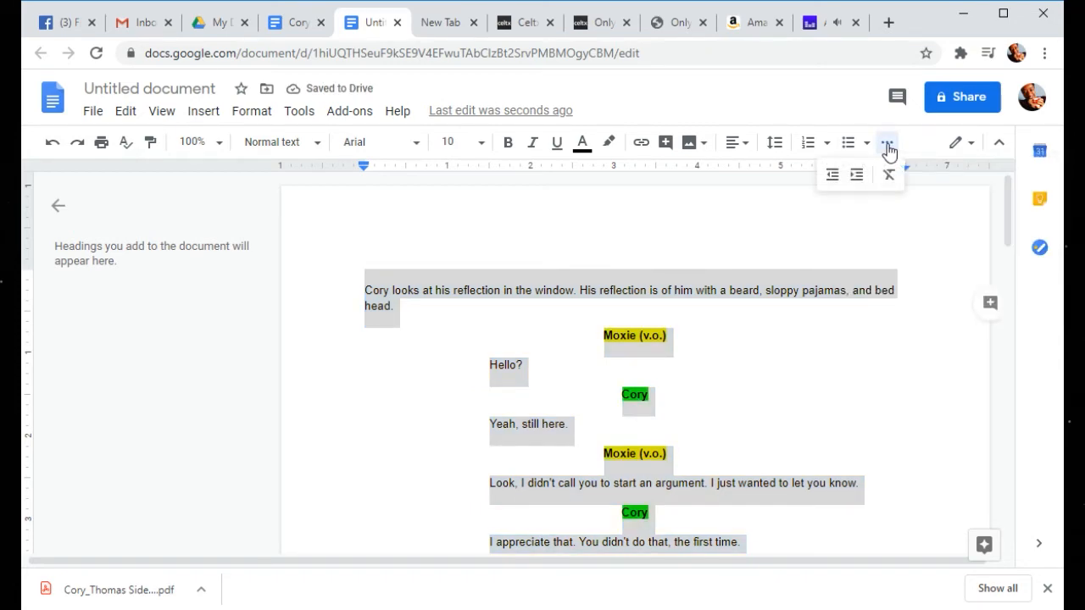
pyautogui.click(776, 144)
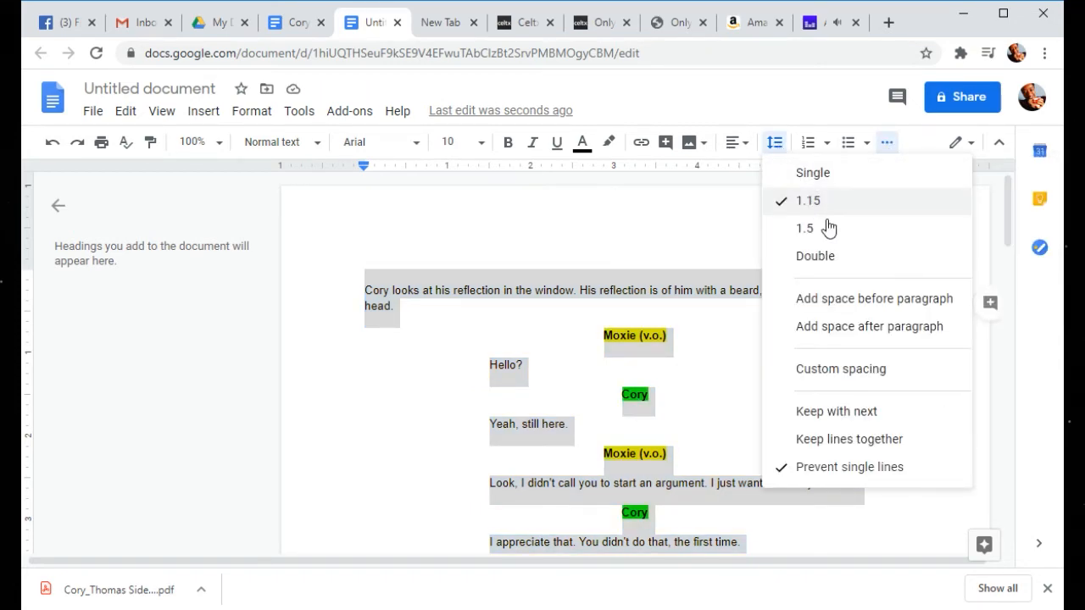
pyautogui.click(852, 176)
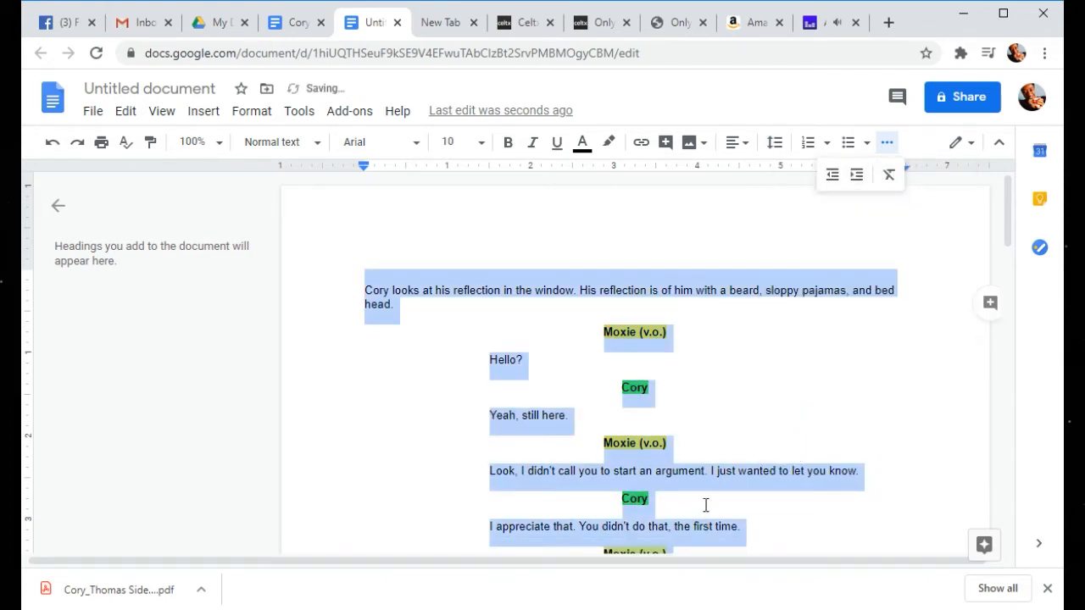
pyautogui.click(716, 421)
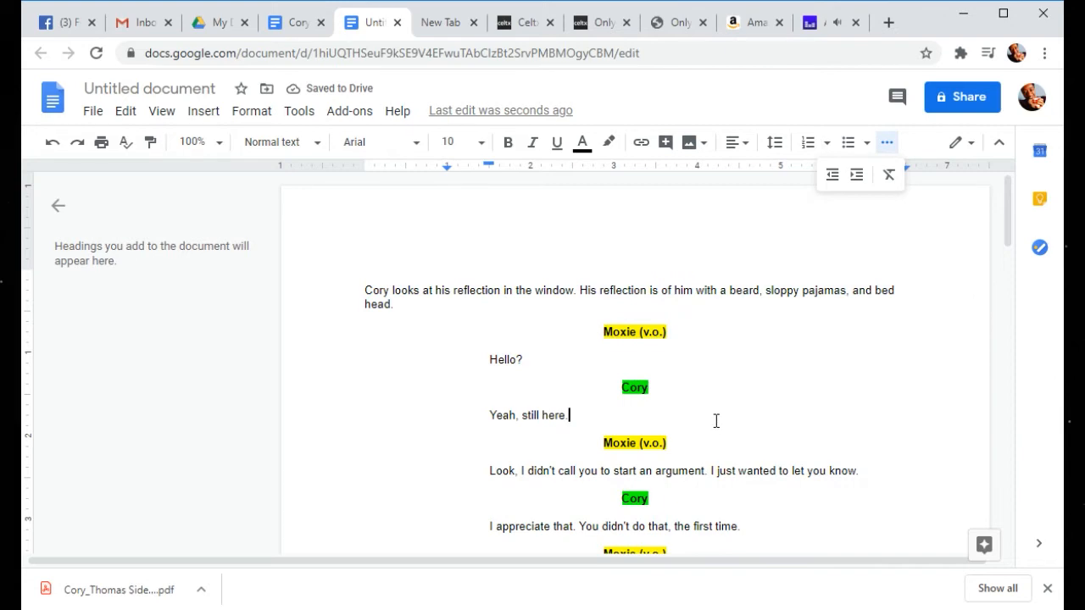
# Step: Examine the script's layout across both pages, including the page break and the lines still without formatting
pyautogui.scroll(-15, 717, 421)
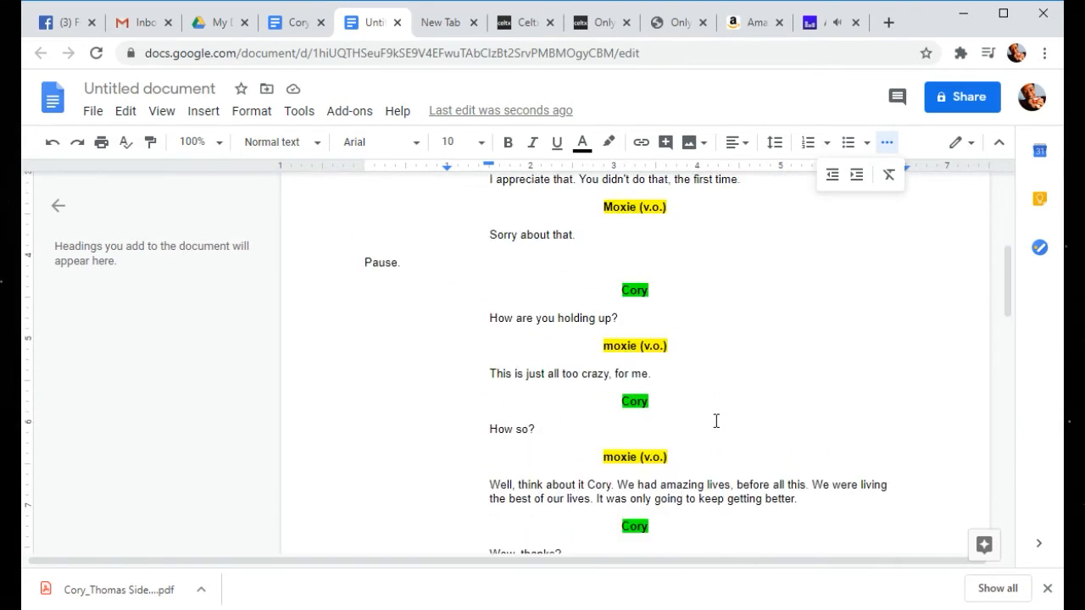
pyautogui.scroll(3, 715, 422)
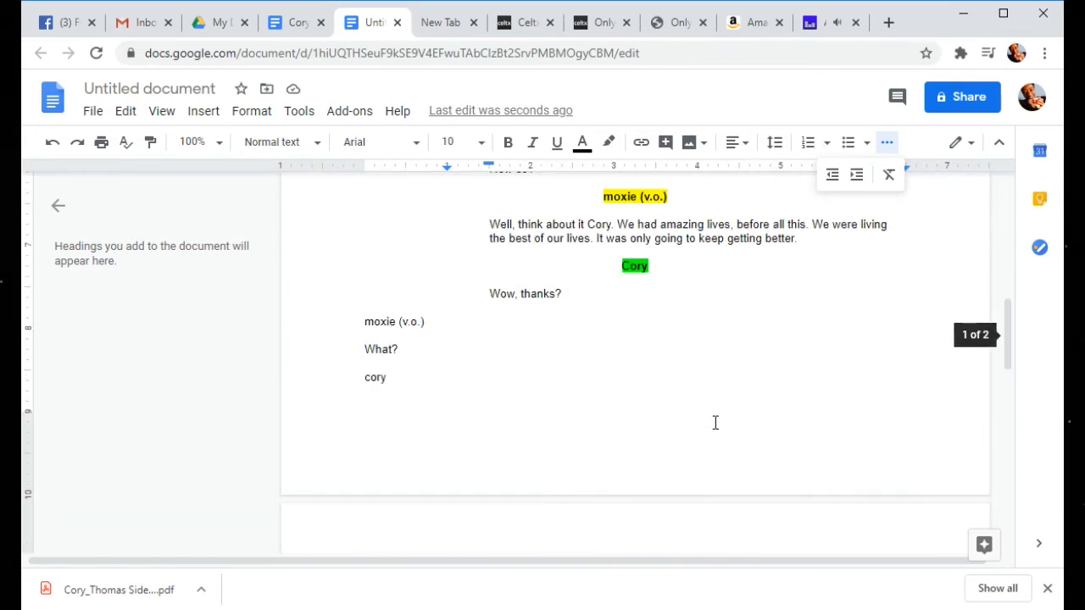
pyautogui.scroll(-4, 715, 422)
pyautogui.scroll(1, 716, 422)
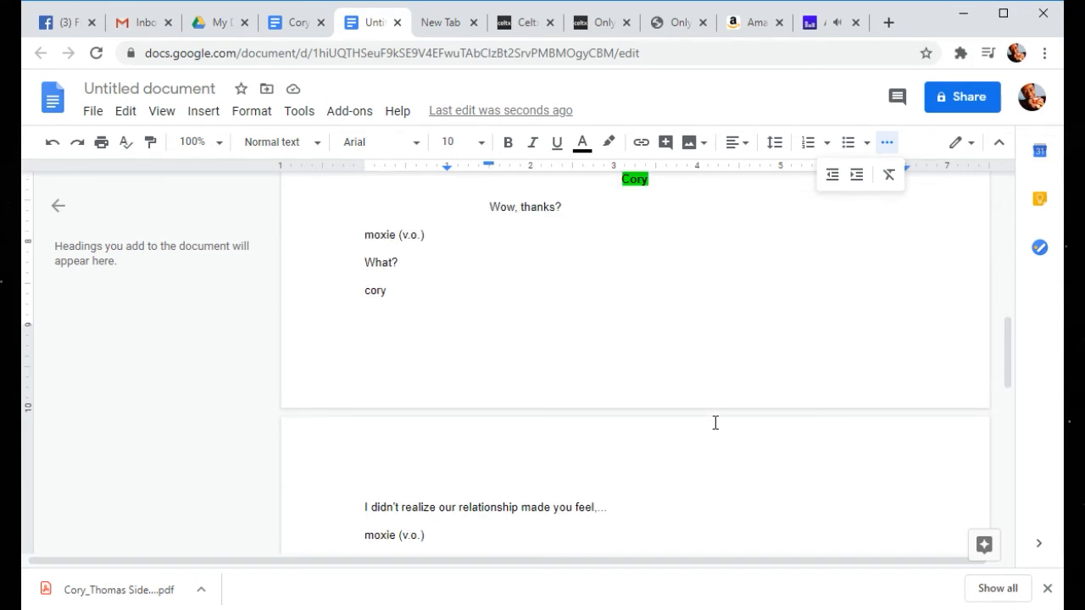
pyautogui.scroll(-1, 715, 422)
pyautogui.scroll(2, 715, 422)
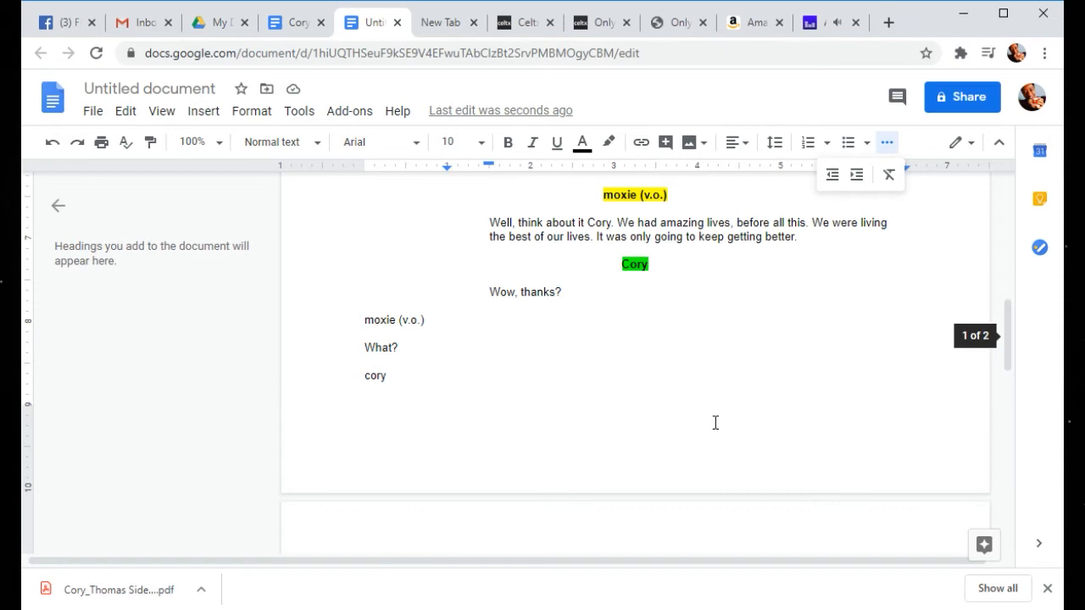
pyautogui.scroll(1, 715, 422)
pyautogui.scroll(5, 715, 422)
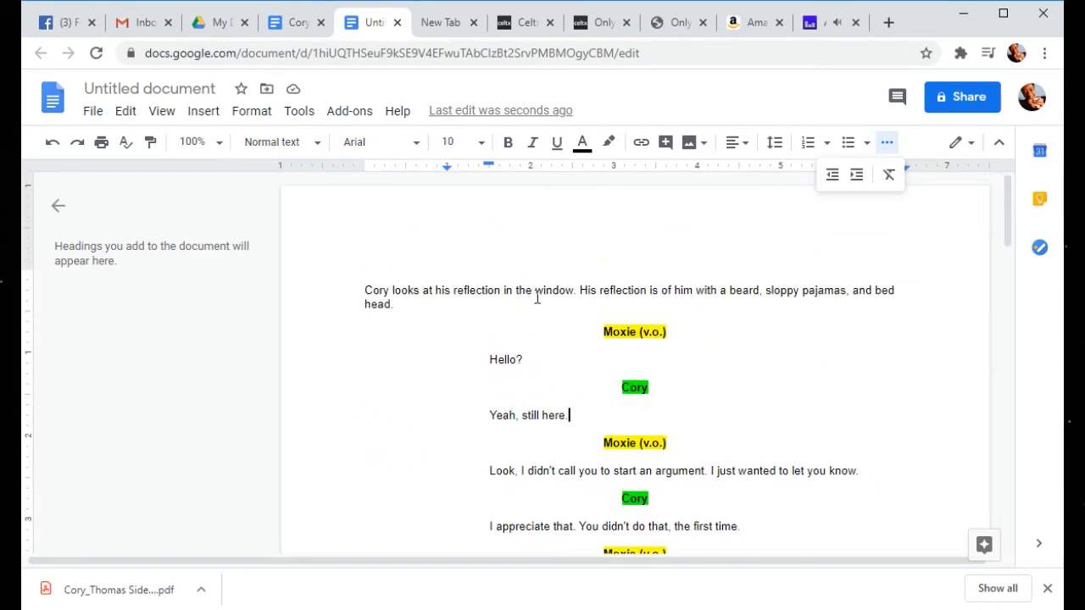
# Step: Switch to Celtx to view the original screenplay's formatting and return to the untitled Google Docs document
pyautogui.click(510, 33)
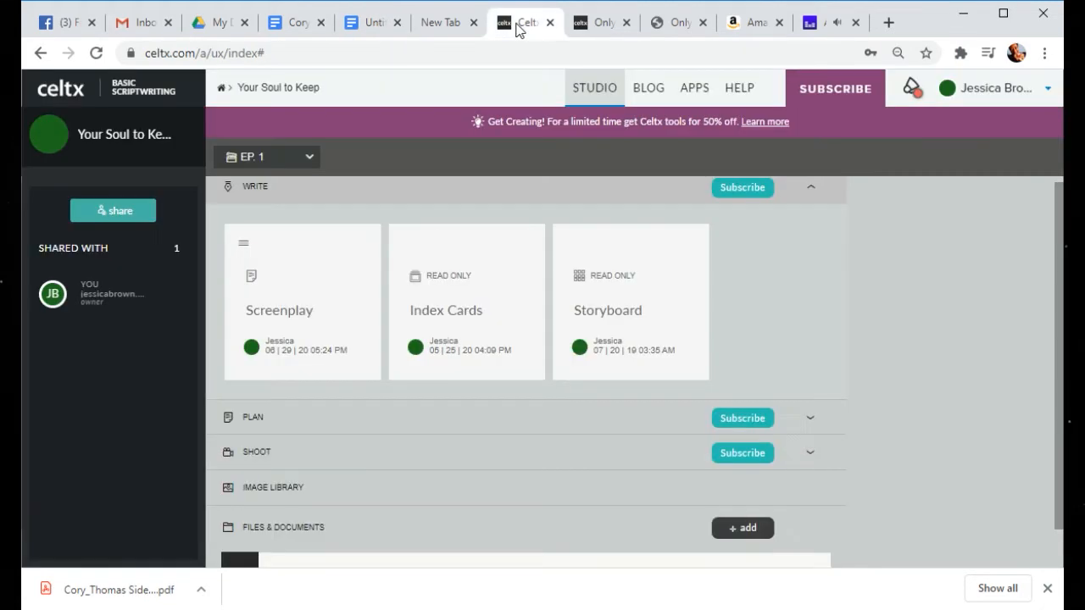
pyautogui.click(591, 25)
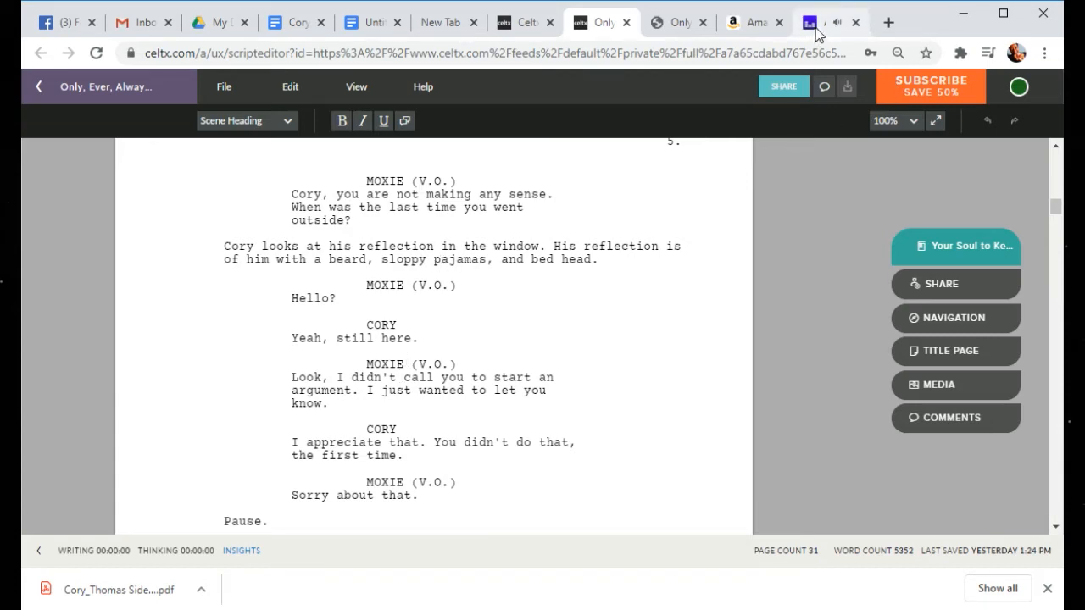
pyautogui.click(370, 21)
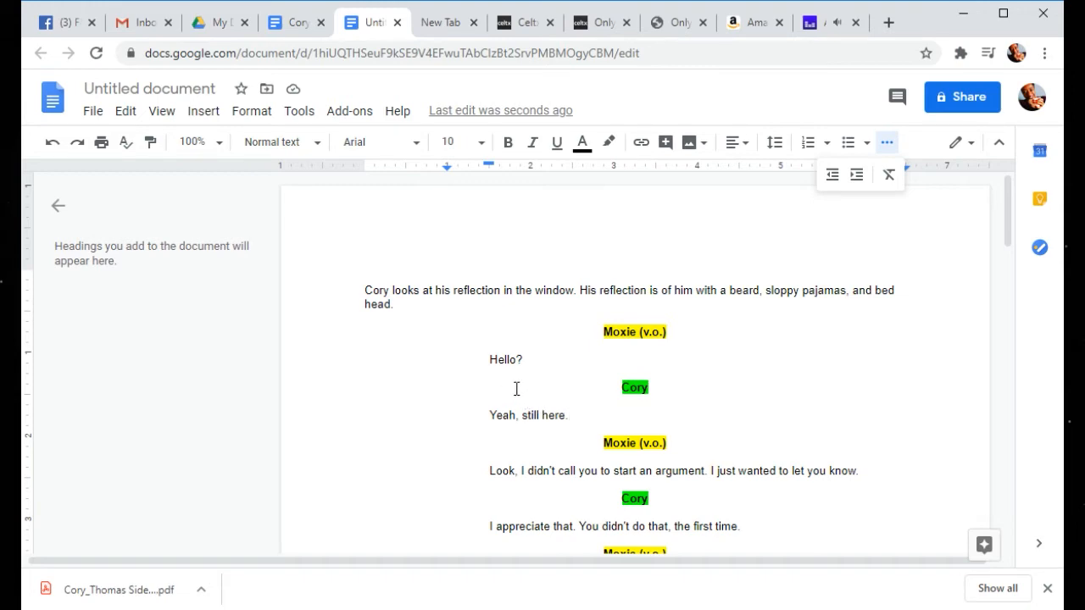
# Step: Examine the script across both pages, checking the page break and the unformatted lines around it
pyautogui.scroll(-10, 568, 402)
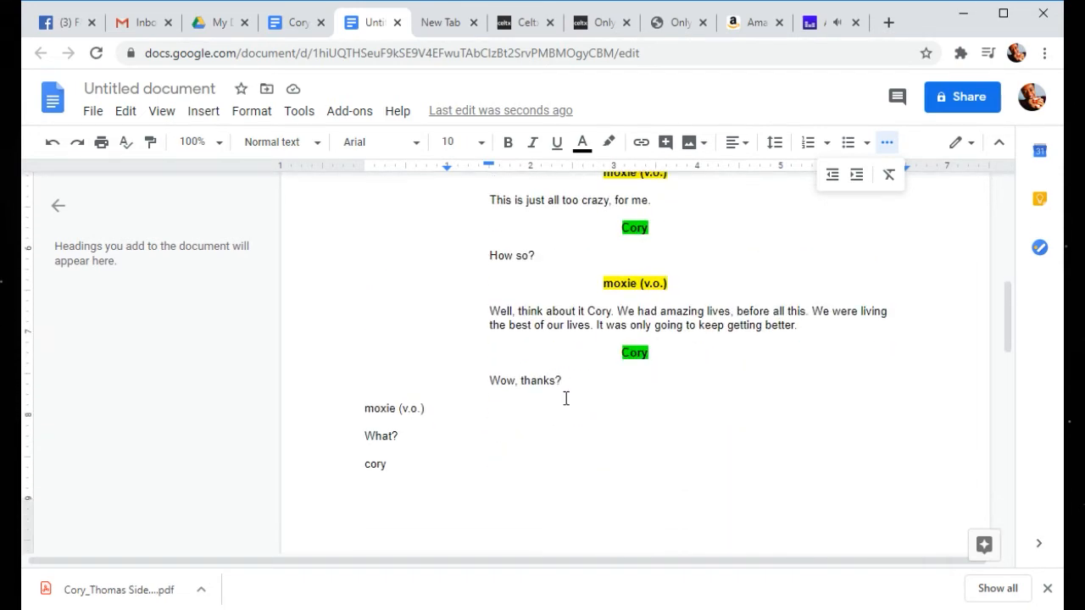
pyautogui.scroll(4, 545, 390)
pyautogui.scroll(-3, 448, 436)
pyautogui.scroll(3, 448, 436)
pyautogui.scroll(-3, 449, 436)
pyautogui.scroll(-3, 448, 436)
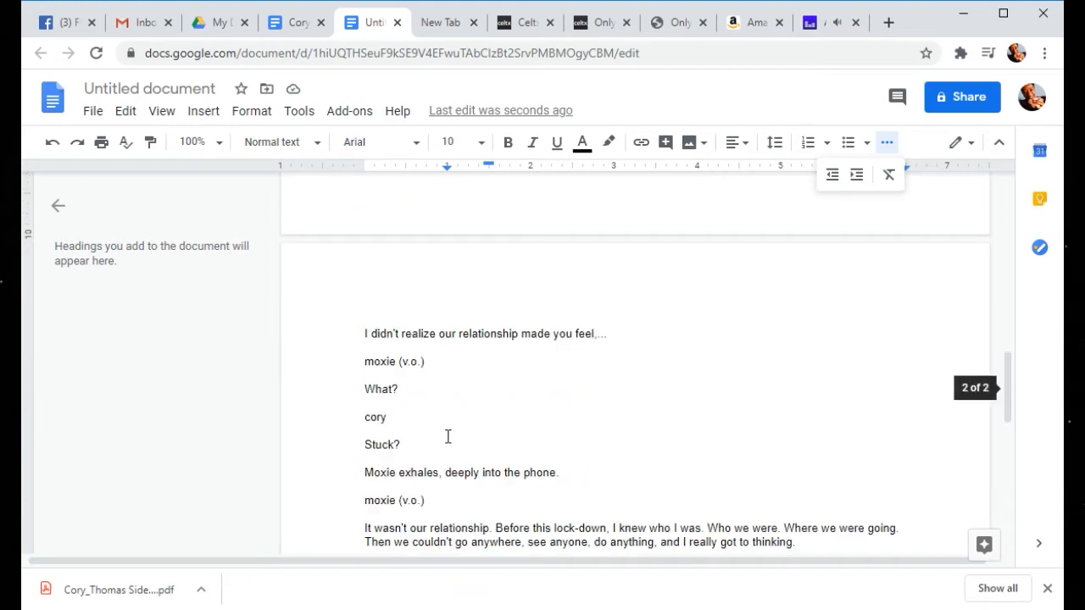
pyautogui.scroll(2, 448, 436)
pyautogui.scroll(1, 449, 436)
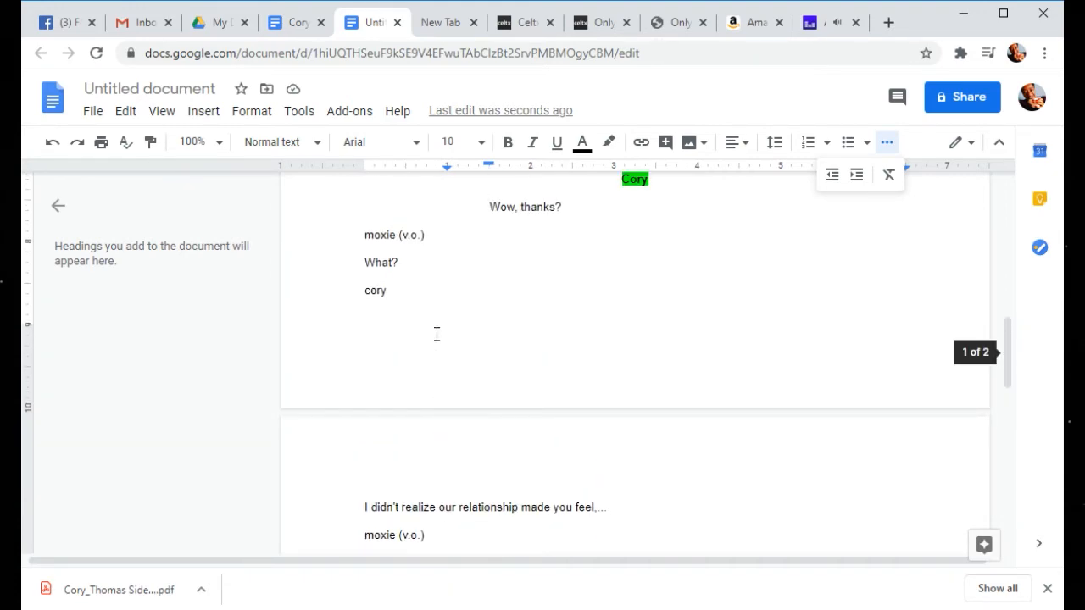
pyautogui.scroll(8, 456, 316)
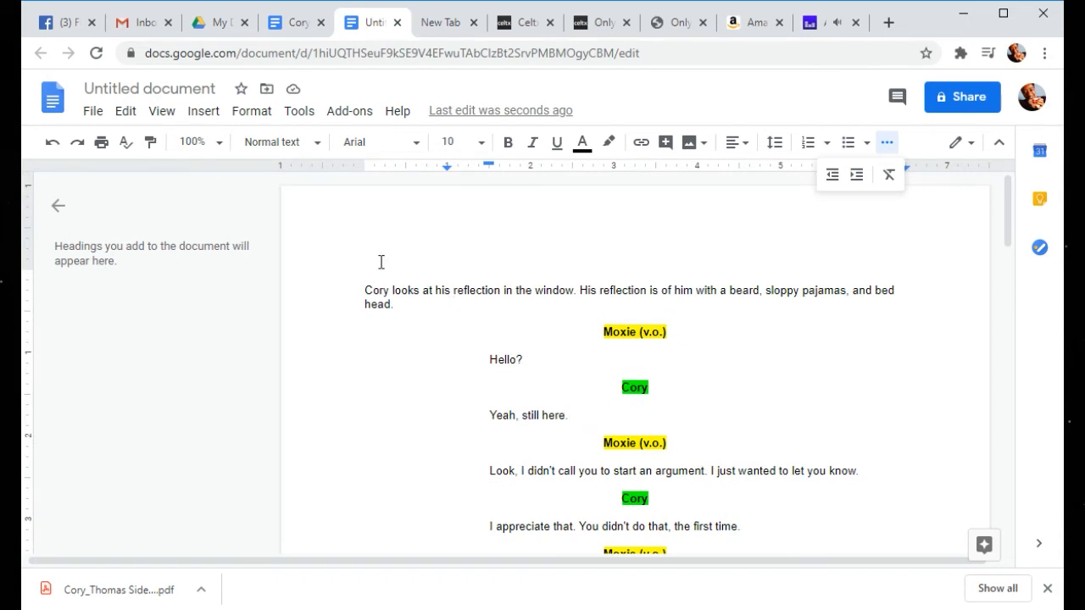
# Step: Insert a page header containing the quoted script title “Only, Every, Always Been You”
pyautogui.click(381, 264)
pyautogui.click(214, 119)
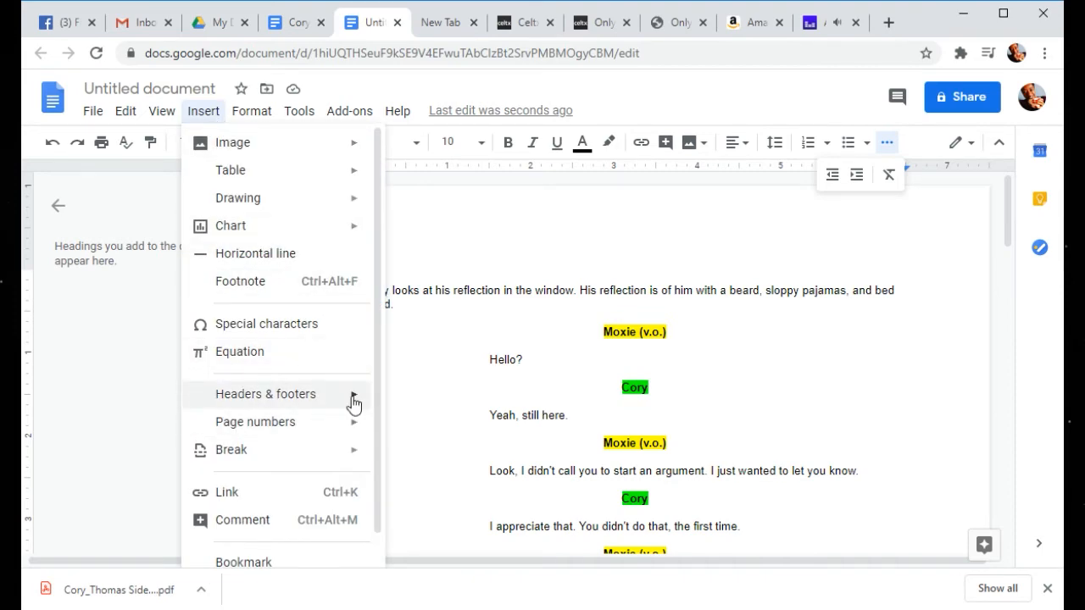
pyautogui.moveTo(352, 396)
pyautogui.click(419, 405)
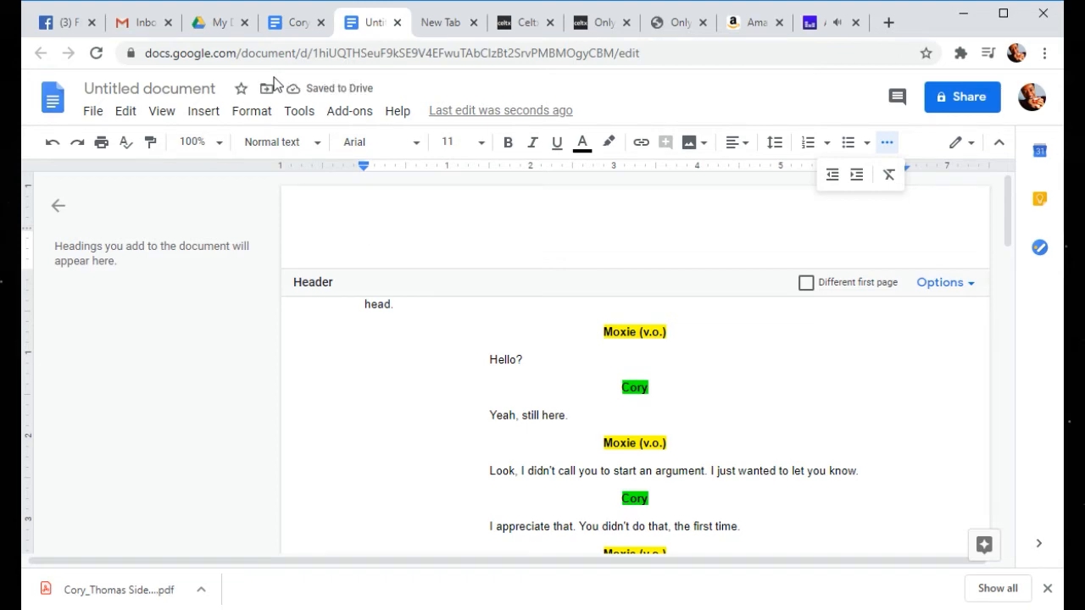
pyautogui.write('"O')
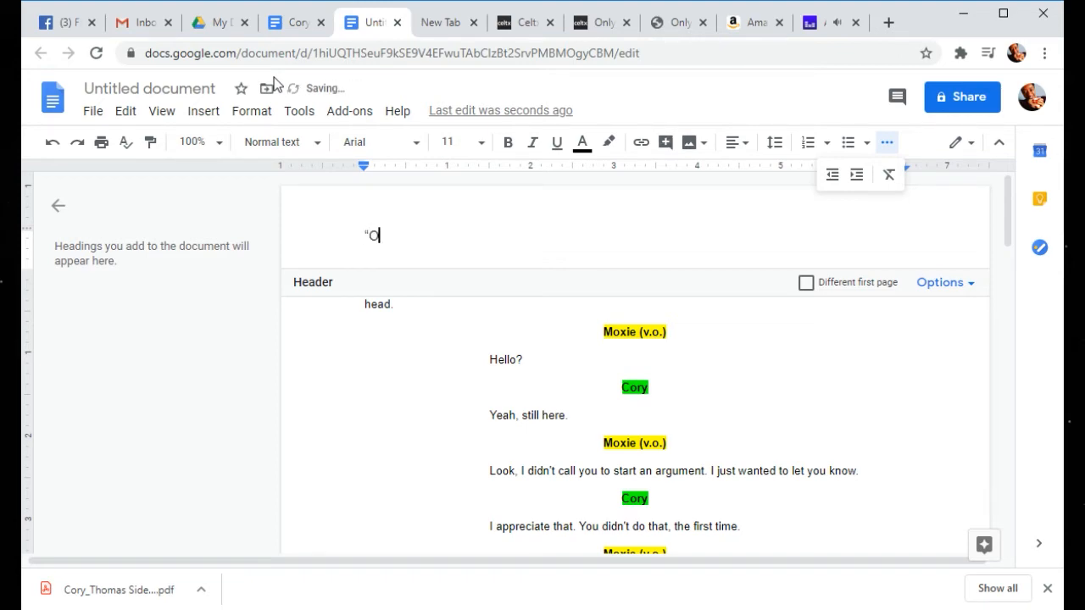
pyautogui.write('nly, Every, Alway')
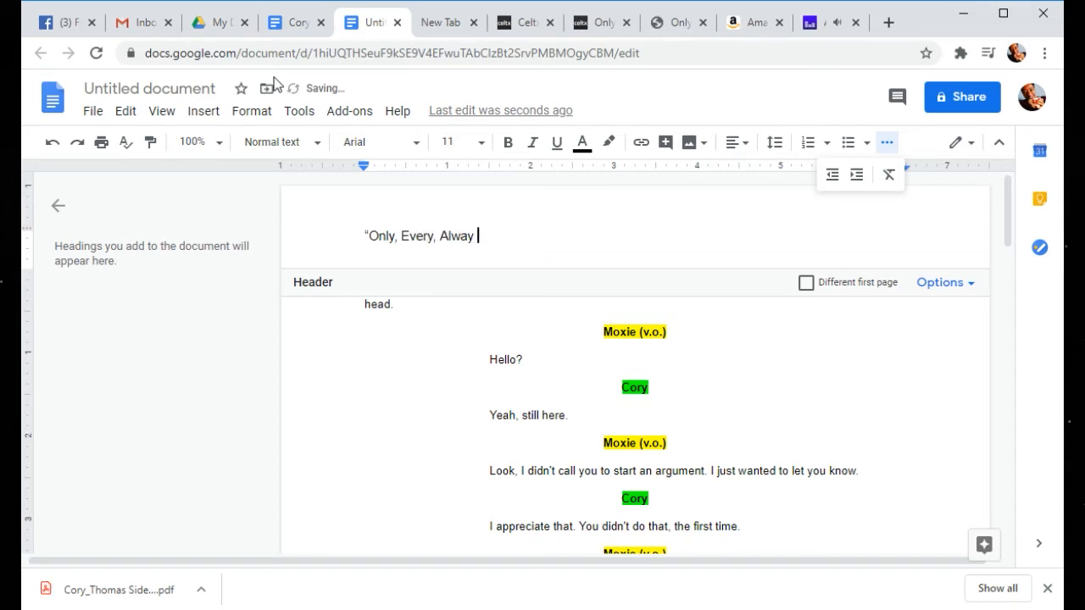
pyautogui.write('s Been Y')
pyautogui.write('ou"')
# Step: Center the title in the header and add a "By:" line with the author's name below it
pyautogui.click(355, 234)
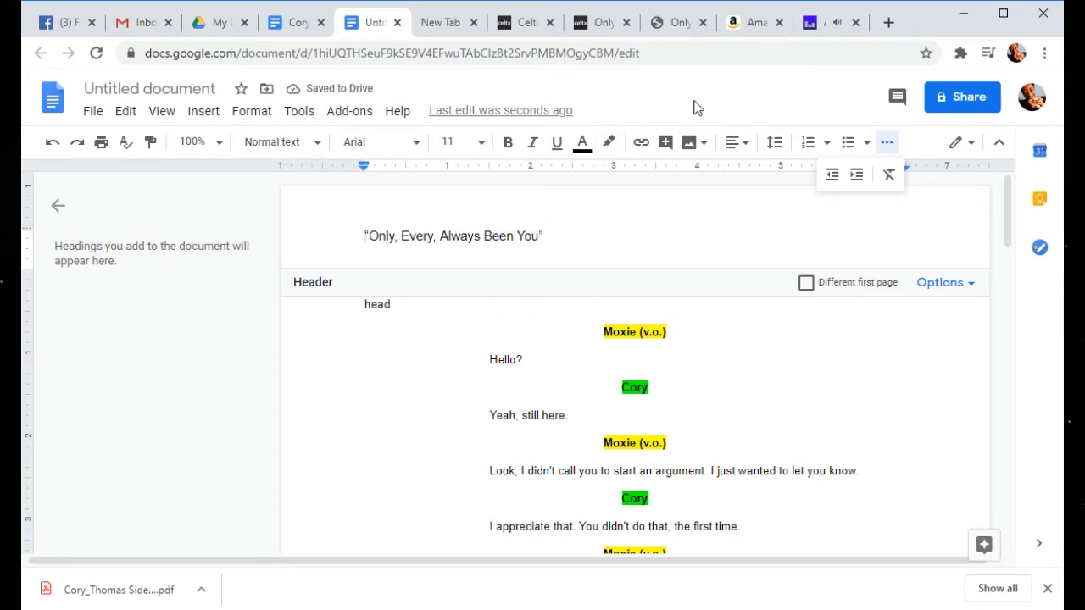
pyautogui.click(742, 144)
pyautogui.click(691, 175)
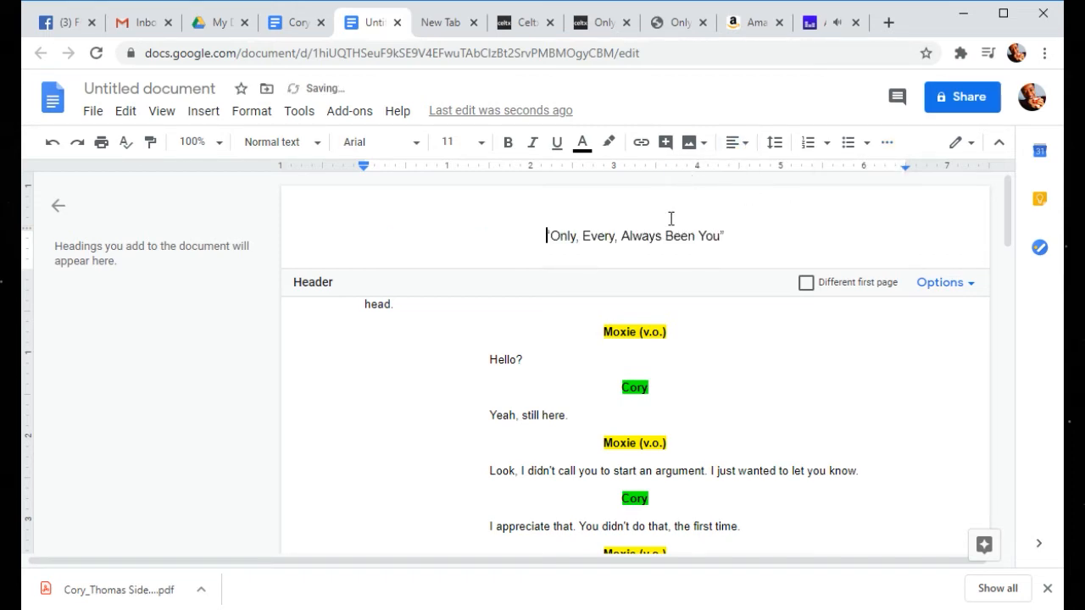
pyautogui.press('Return')
pyautogui.write('By : Jessica Brown')
# Step: Add the line "SIDES: Moxie and Cory" below the author's name in the header
pyautogui.press('Return')
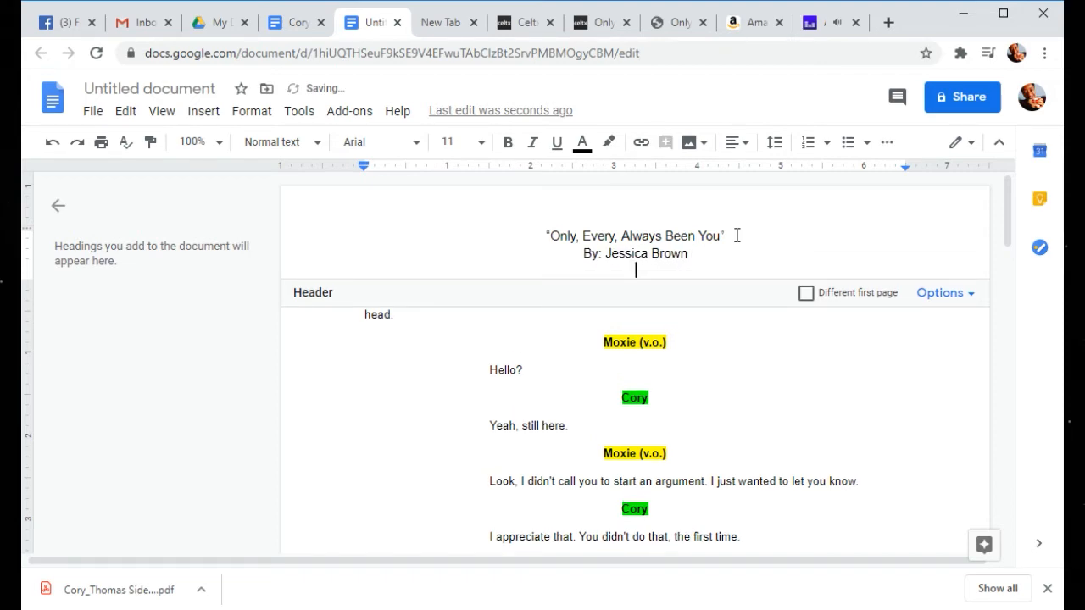
pyautogui.write('SIDES : M')
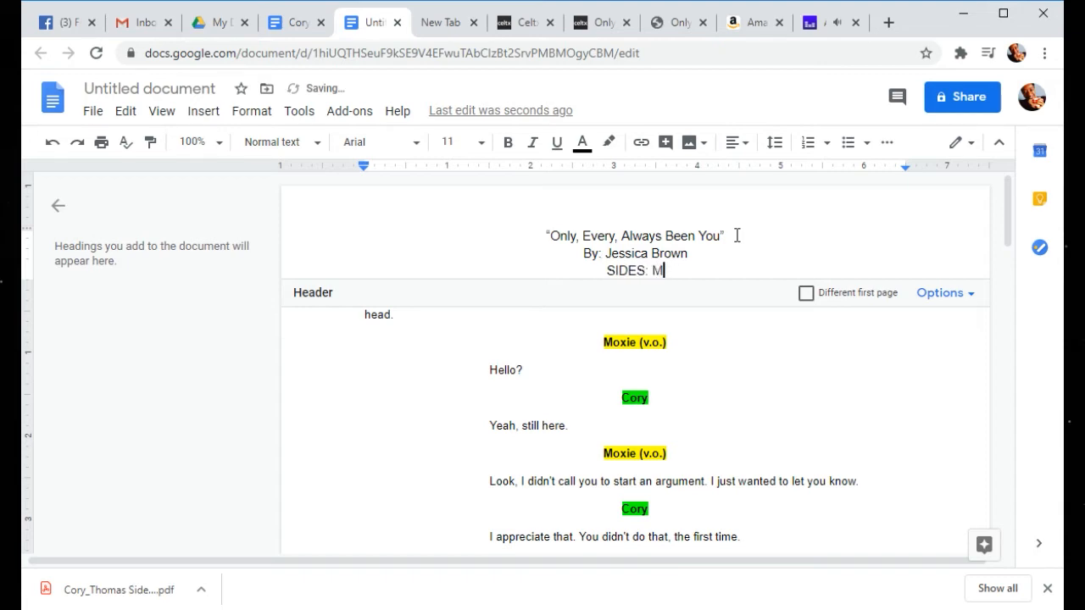
pyautogui.write('O')
pyautogui.press('BackSpace')
pyautogui.write('x')
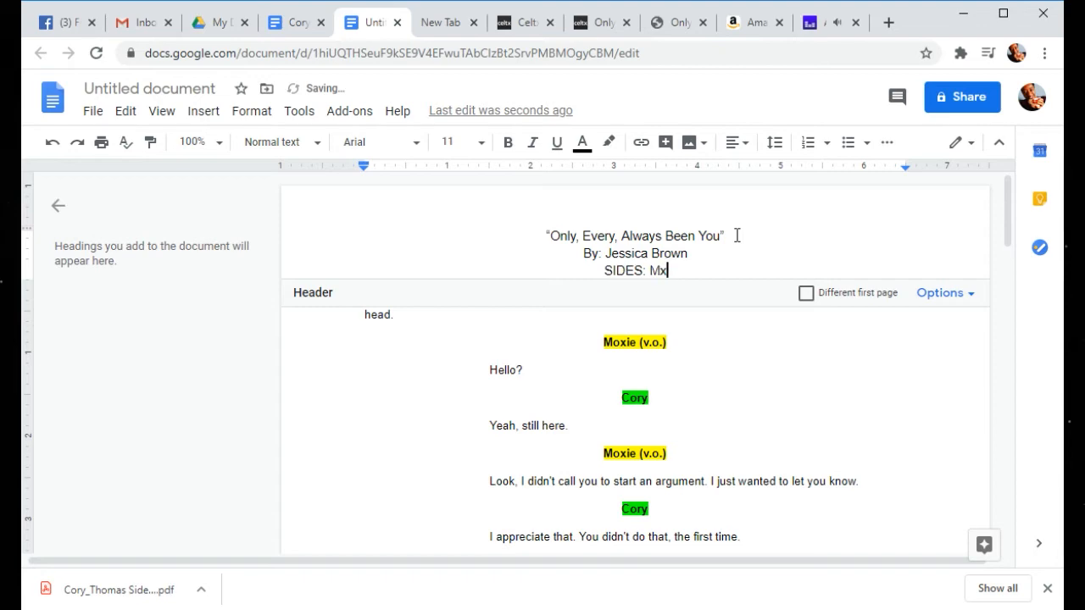
pyautogui.press('BackSpace')
pyautogui.write('oxie')
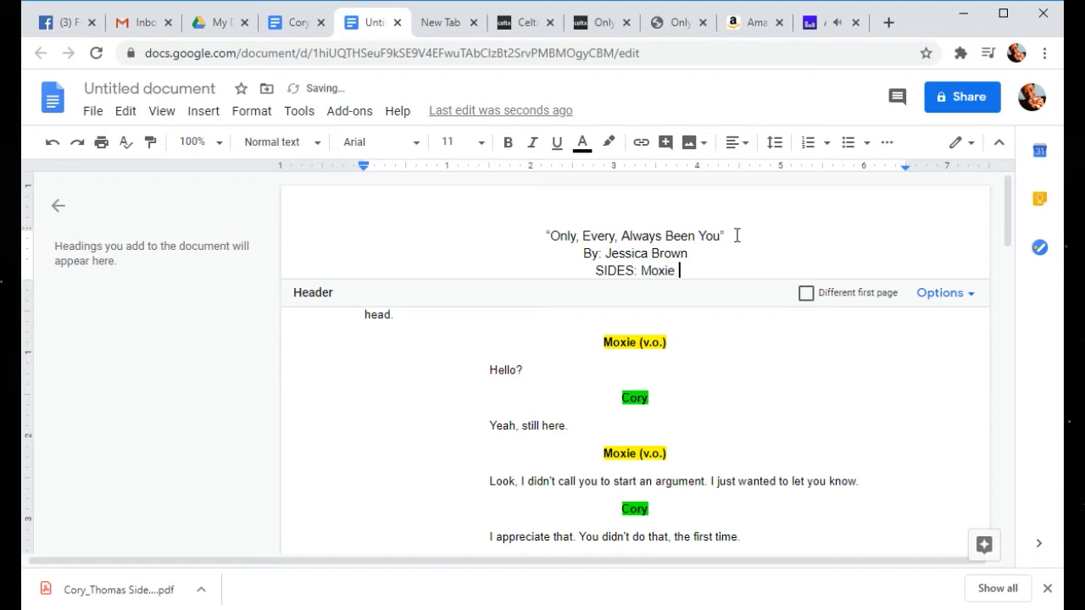
pyautogui.write(' and Cor')
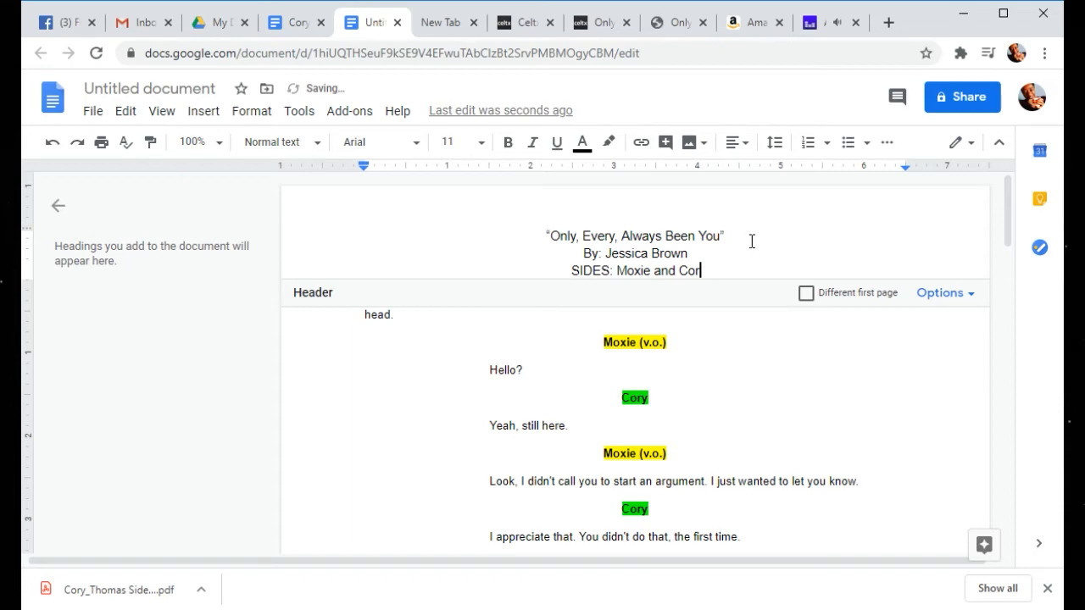
pyautogui.scroll(-2, 751, 240)
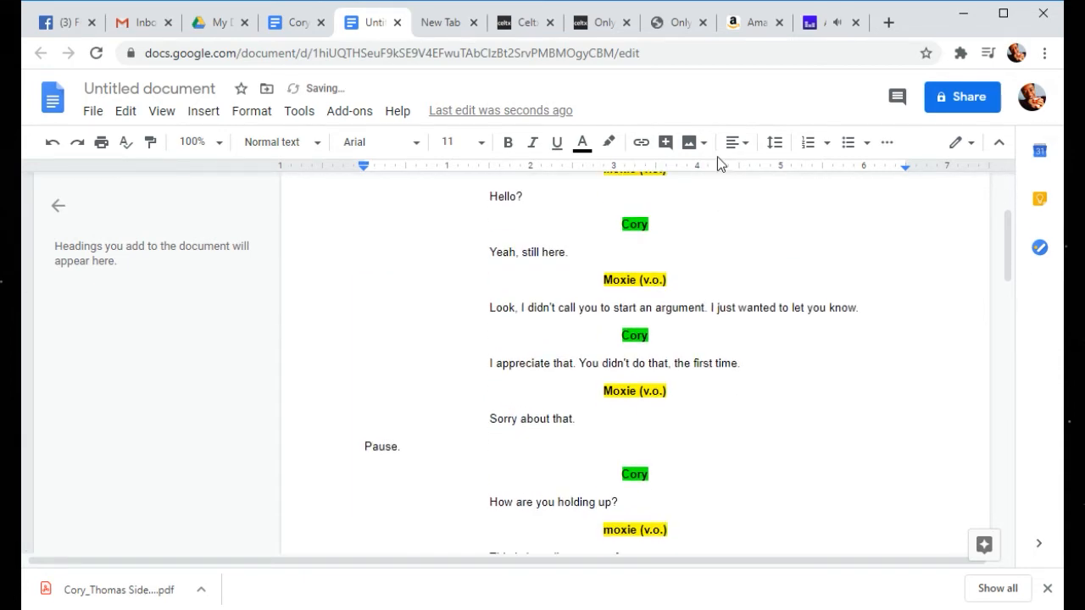
pyautogui.scroll(-2, 725, 310)
pyautogui.scroll(4, 731, 283)
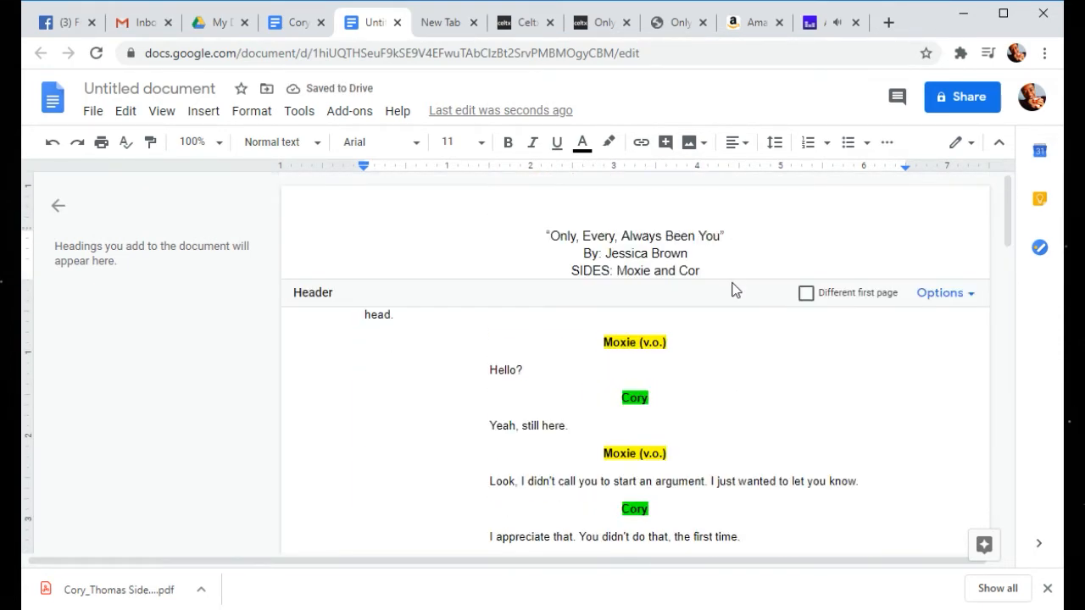
pyautogui.write('y')
# Step: Add the date 7/10/2020 below the SIDES line in the header, followed by an empty line
pyautogui.press('Return')
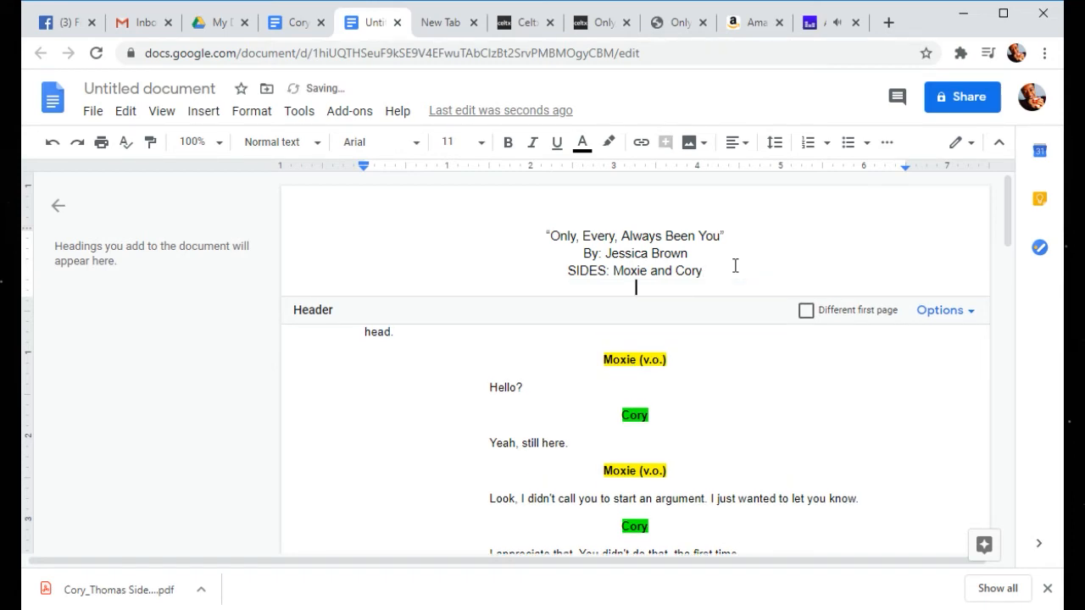
pyautogui.write('7')
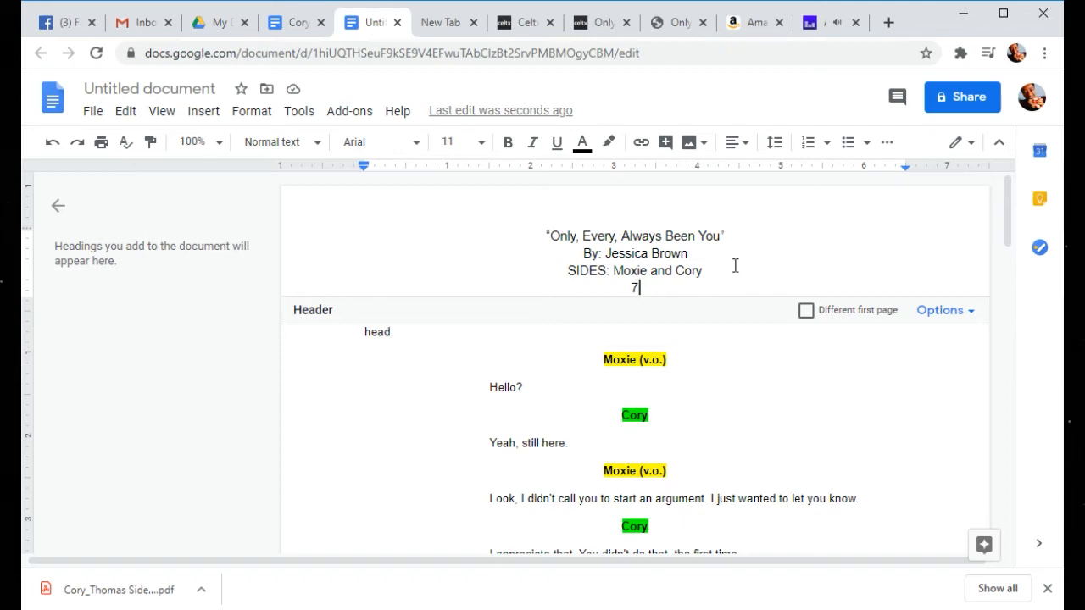
pyautogui.write('/10')
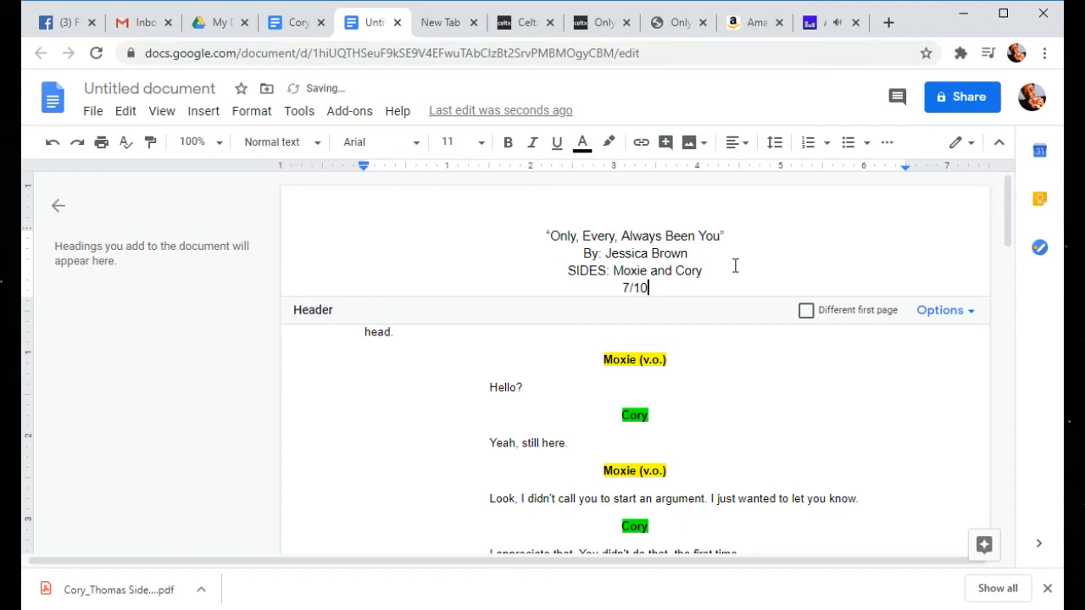
pyautogui.write('/')
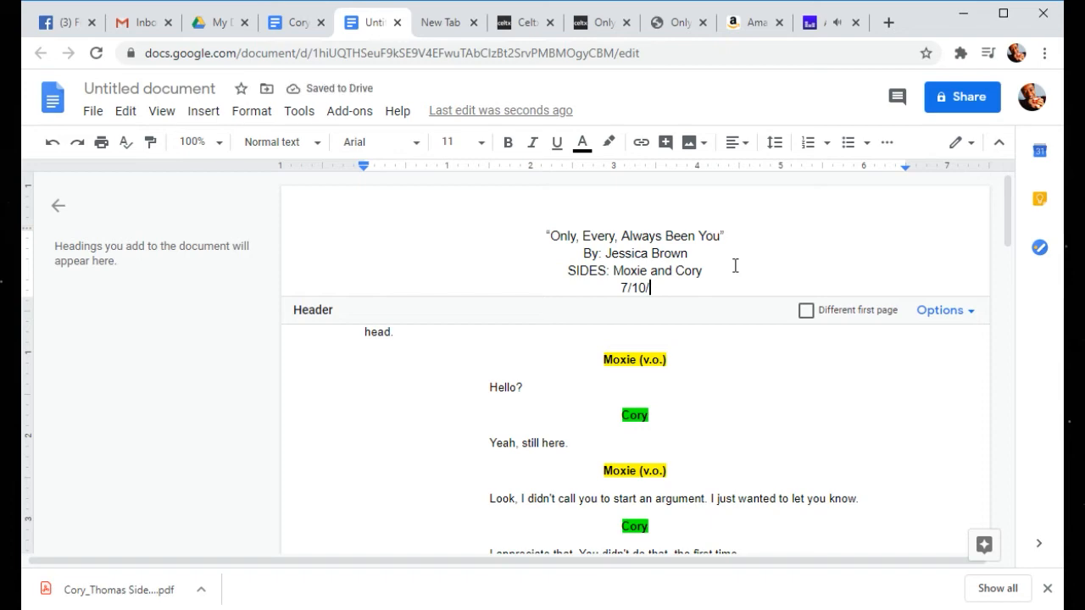
pyautogui.write('2020')
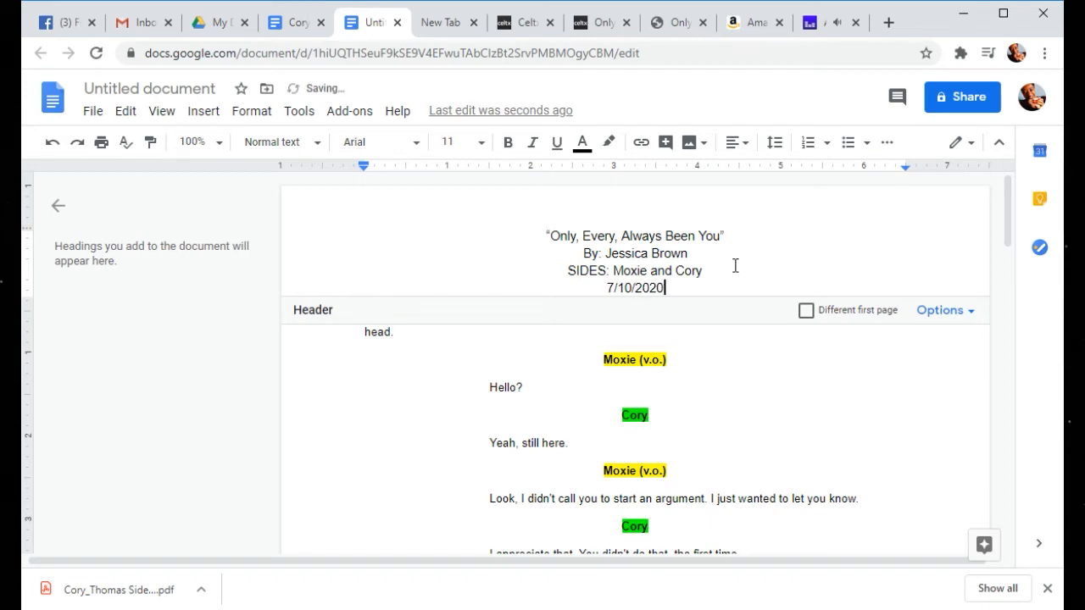
pyautogui.press('Return')
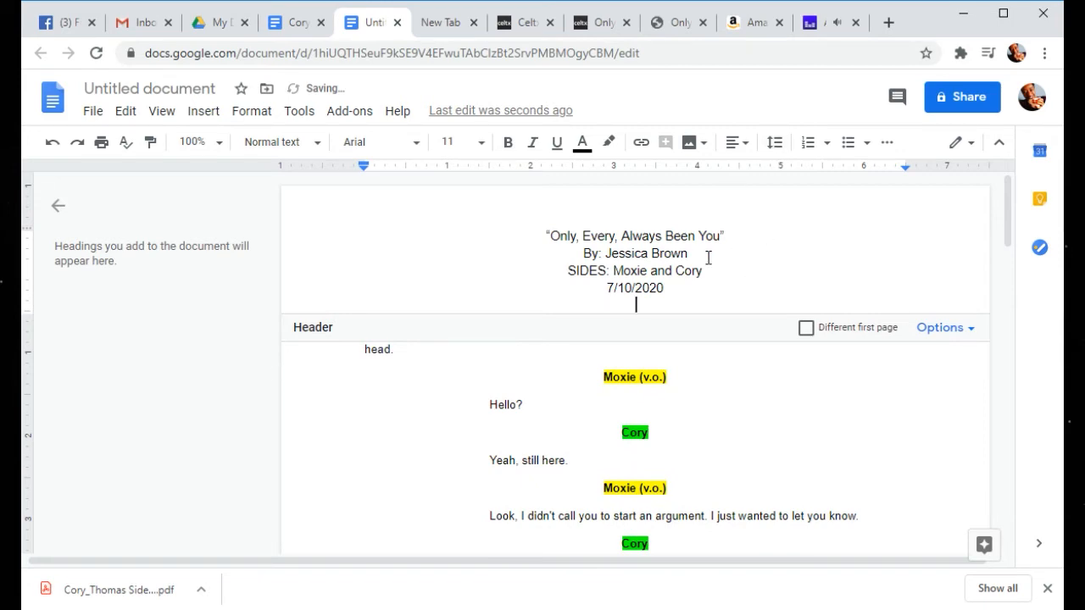
pyautogui.moveTo(707, 256); pyautogui.dragTo(494, 223)
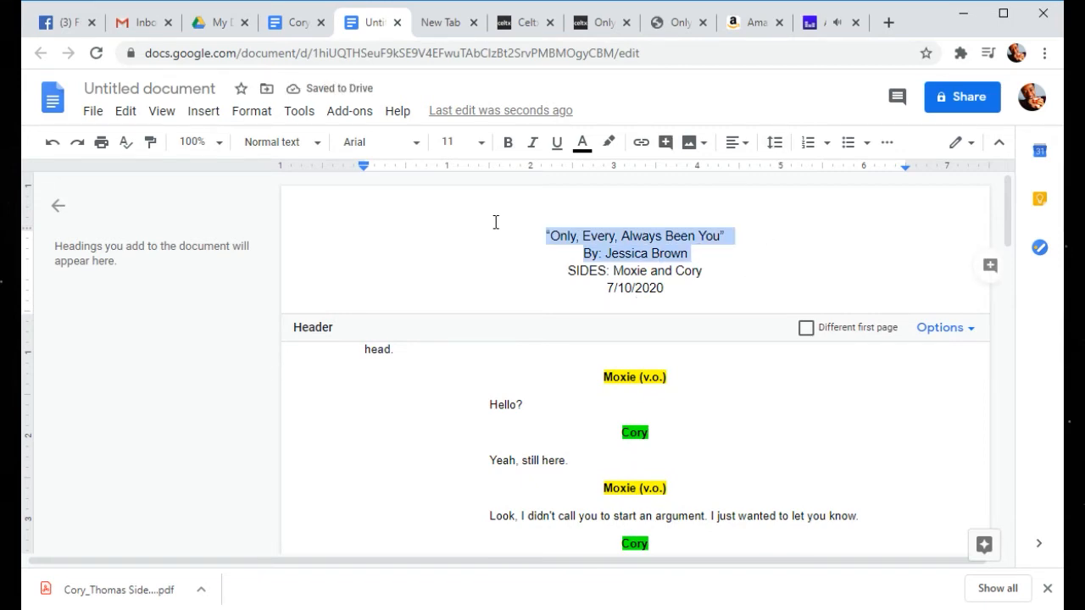
pyautogui.click(481, 142)
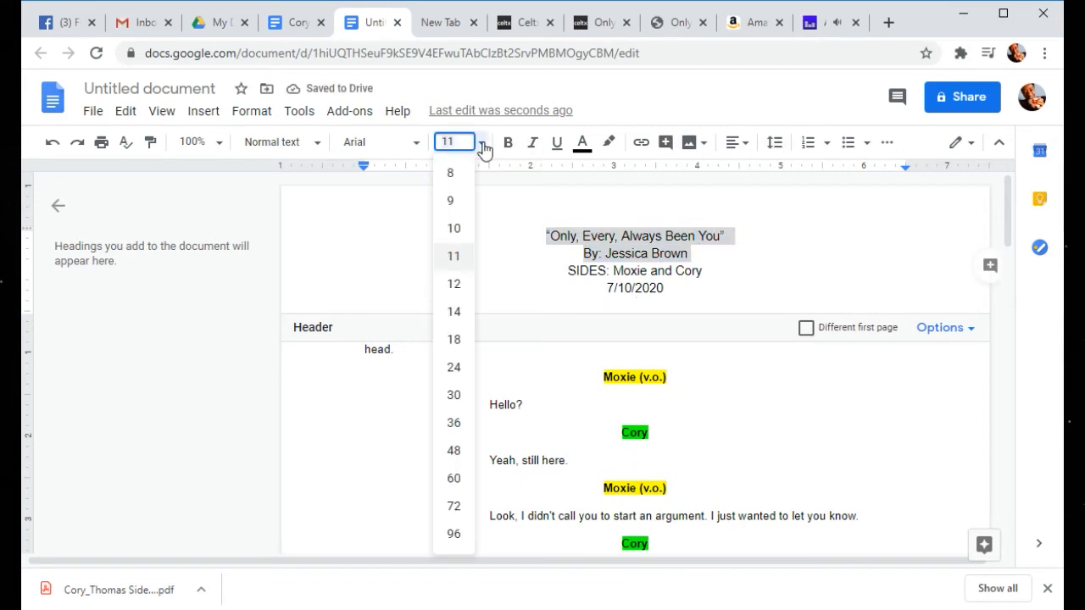
pyautogui.click(592, 235)
# Step: Bold the "SIDES: Moxie and Cory" line in the header and set the author byline's font size to 9
pyautogui.moveTo(718, 273); pyautogui.dragTo(537, 264)
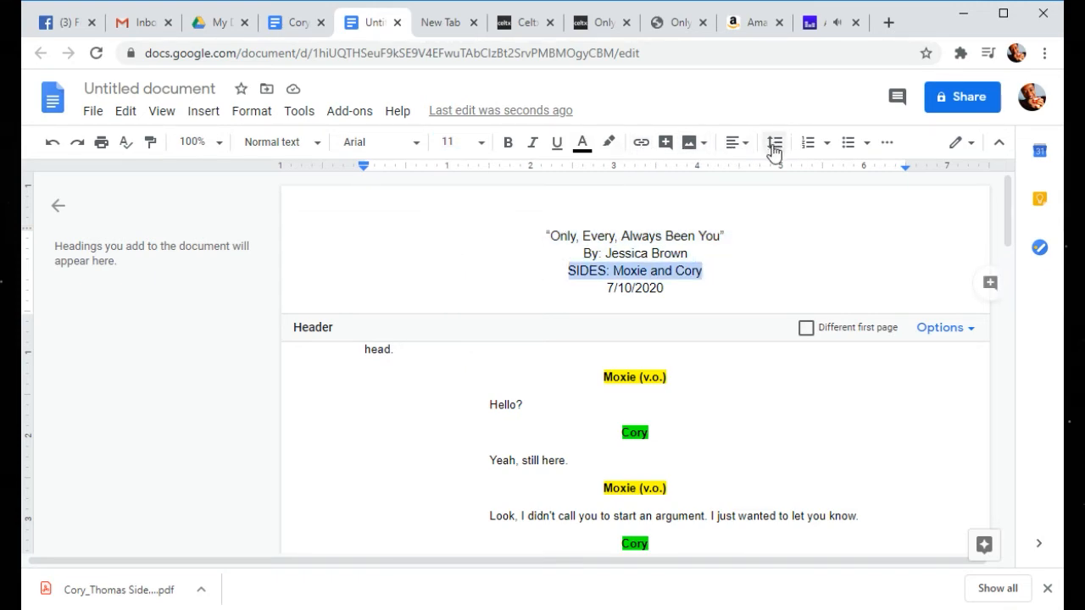
pyautogui.click(508, 146)
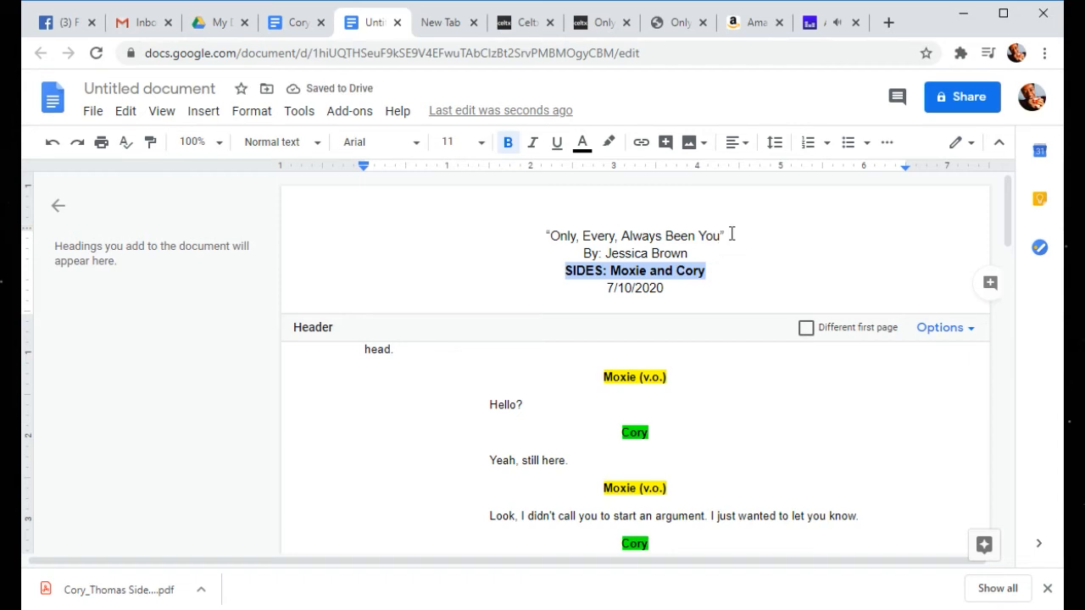
pyautogui.moveTo(731, 234); pyautogui.dragTo(477, 211)
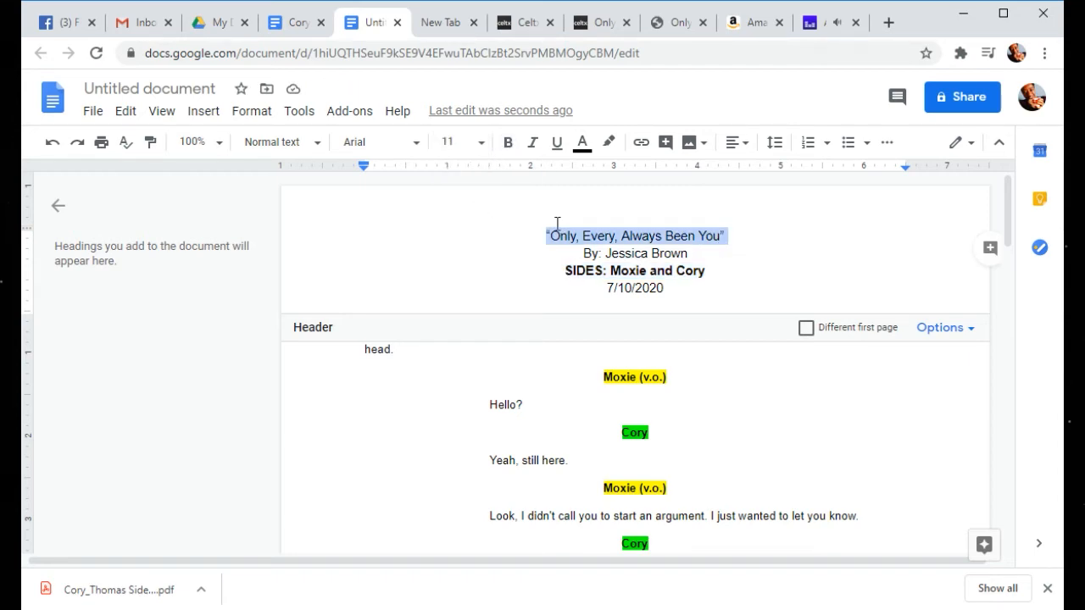
pyautogui.moveTo(701, 256); pyautogui.dragTo(576, 252)
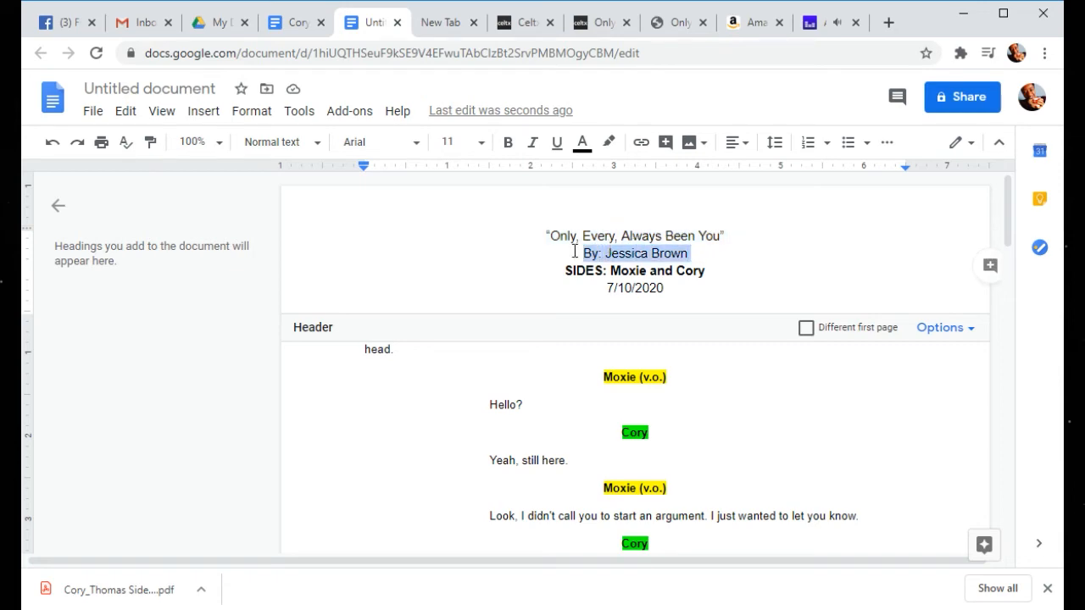
pyautogui.click(480, 149)
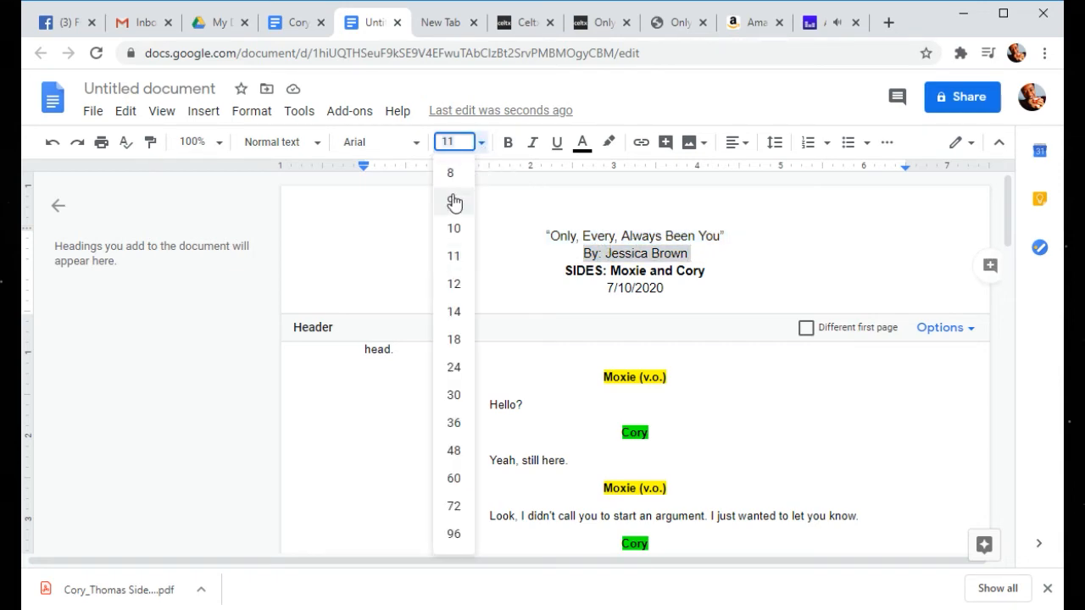
pyautogui.click(452, 199)
pyautogui.click(563, 268)
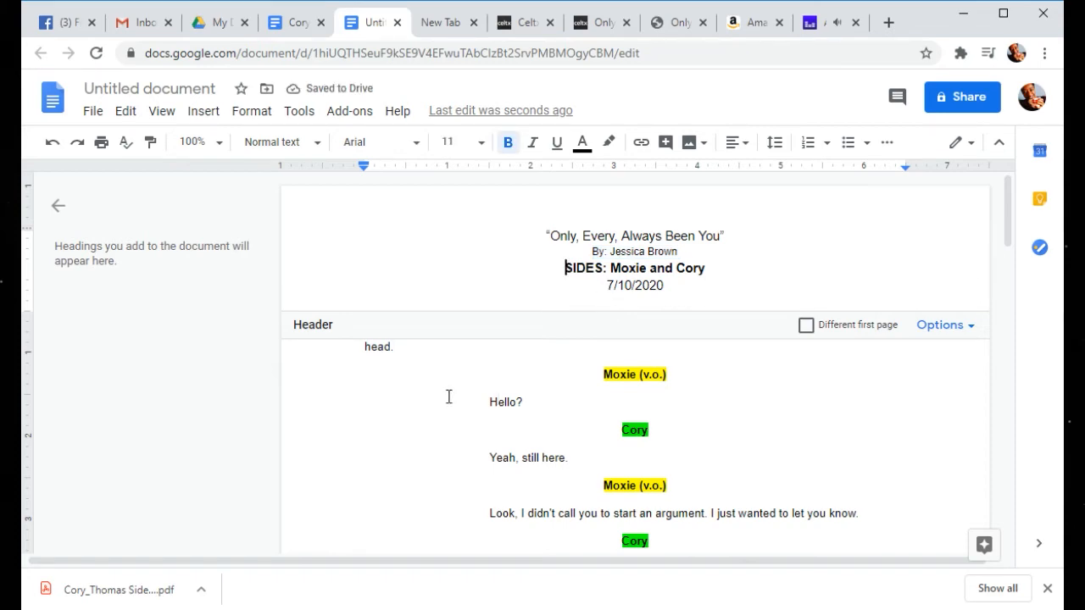
pyautogui.click(466, 368)
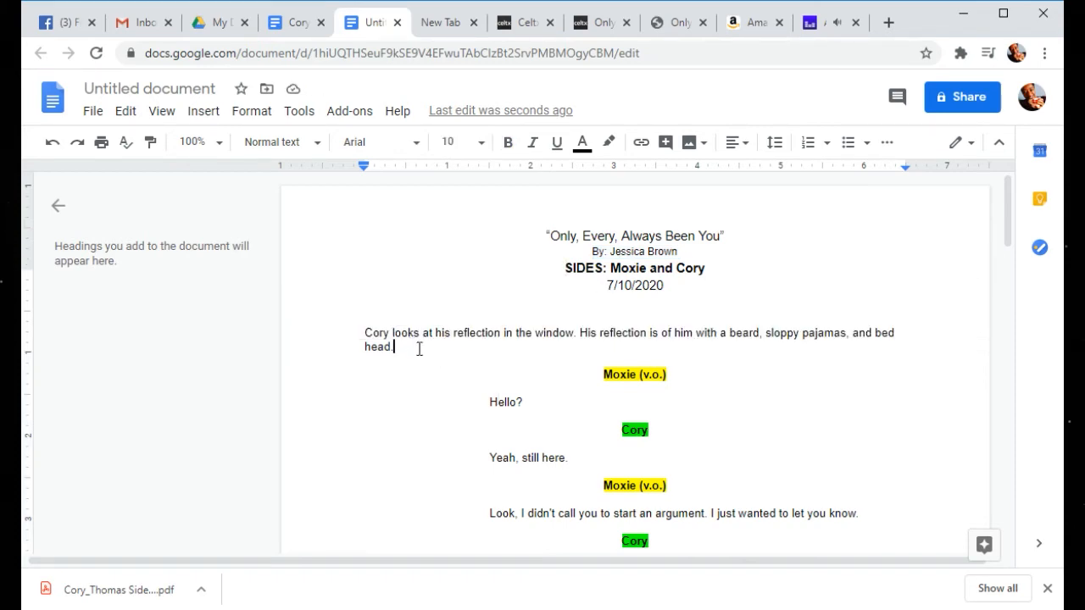
pyautogui.scroll(-1, 506, 368)
pyautogui.scroll(-2, 498, 371)
pyautogui.scroll(2, 483, 354)
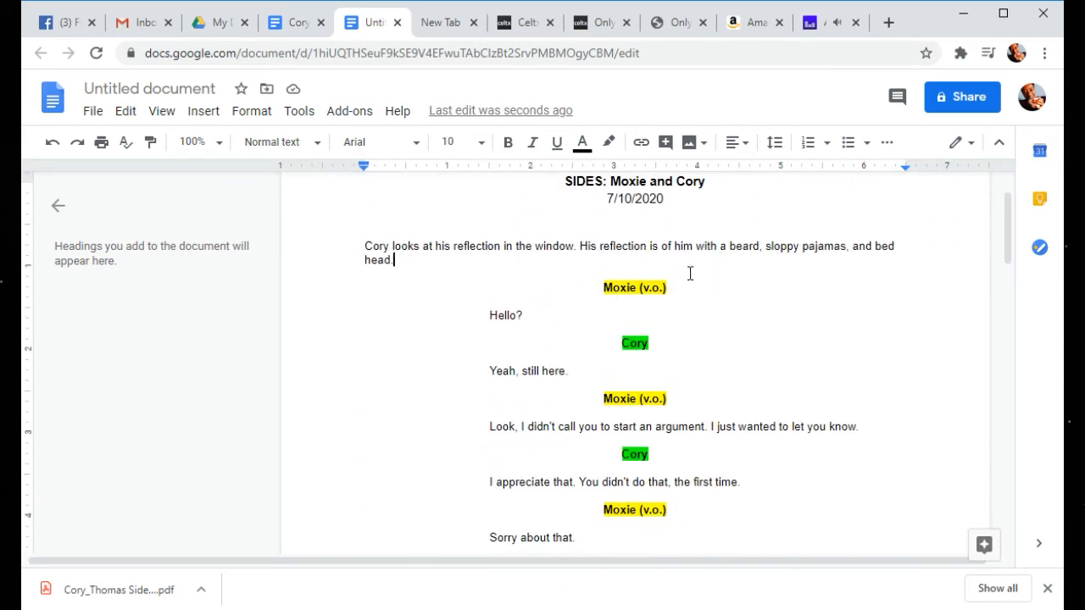
pyautogui.click(858, 144)
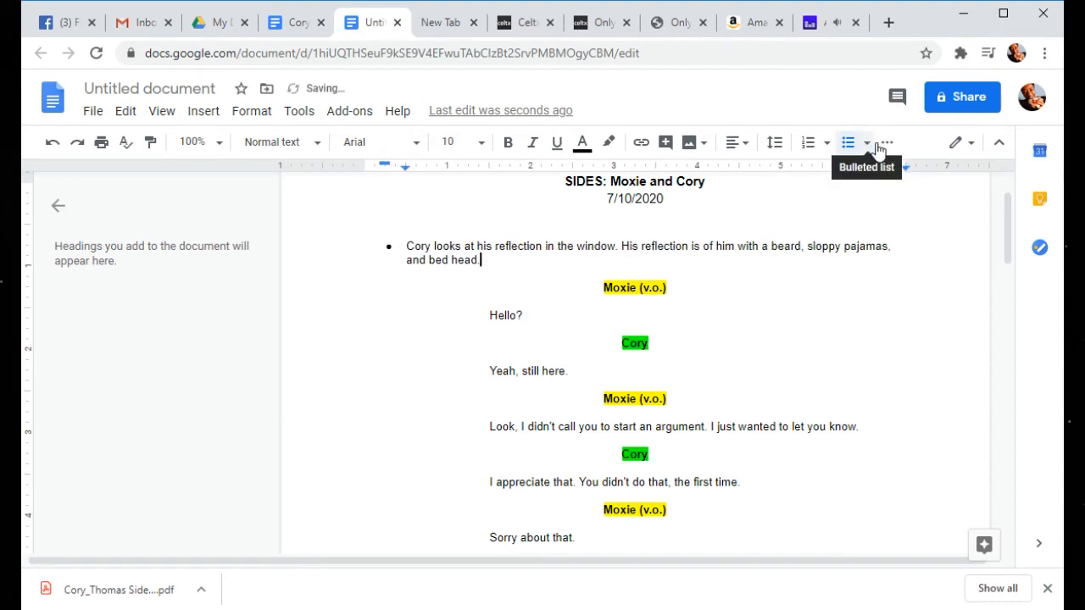
pyautogui.click(49, 143)
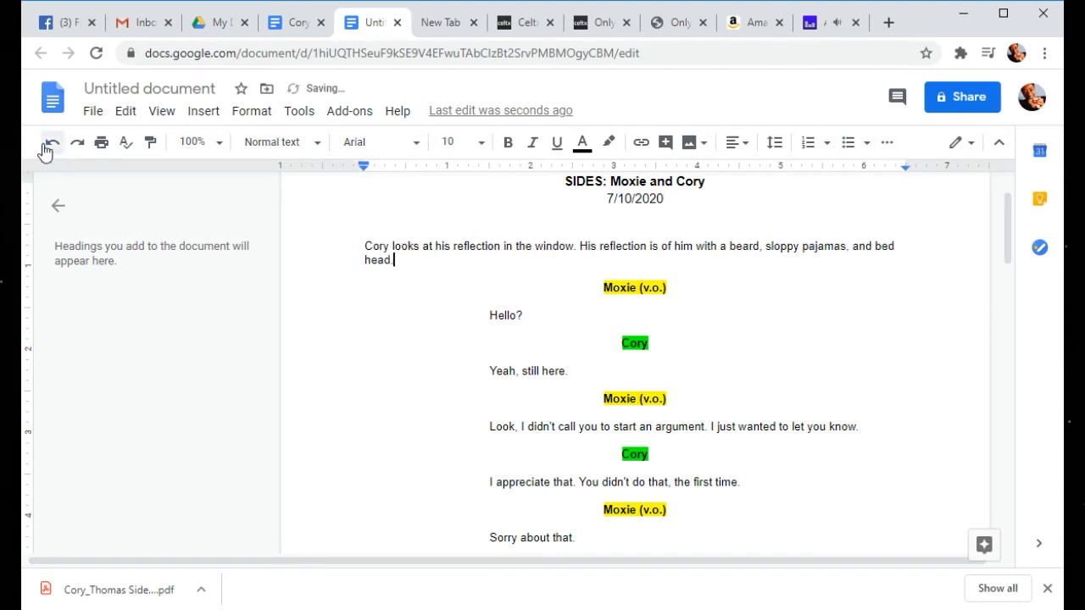
# Step: Check the custom line and paragraph spacing settings of the opening action paragraph
pyautogui.click(888, 144)
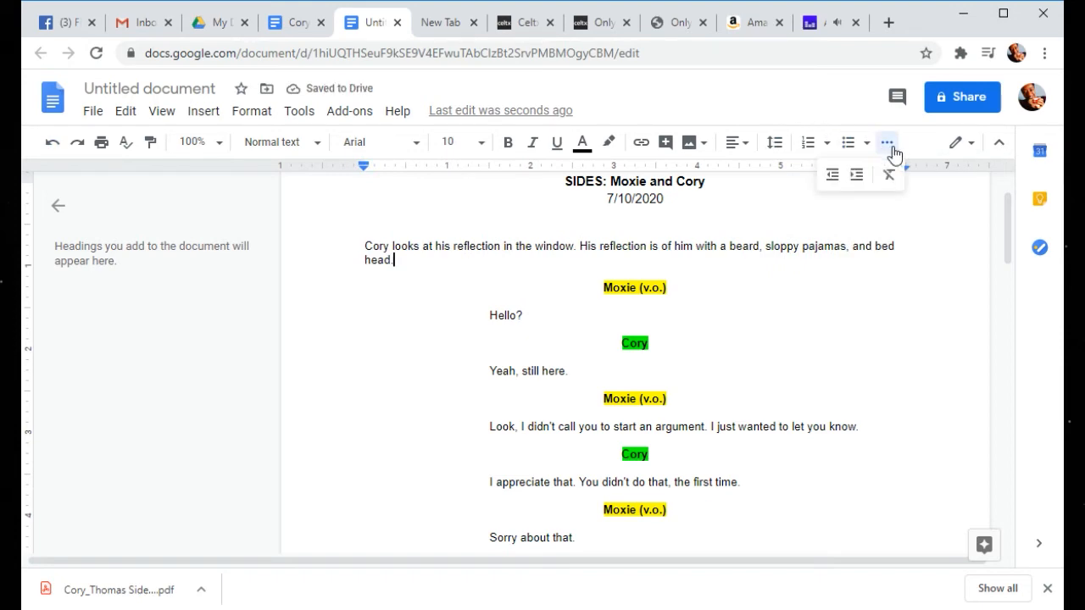
pyautogui.click(770, 142)
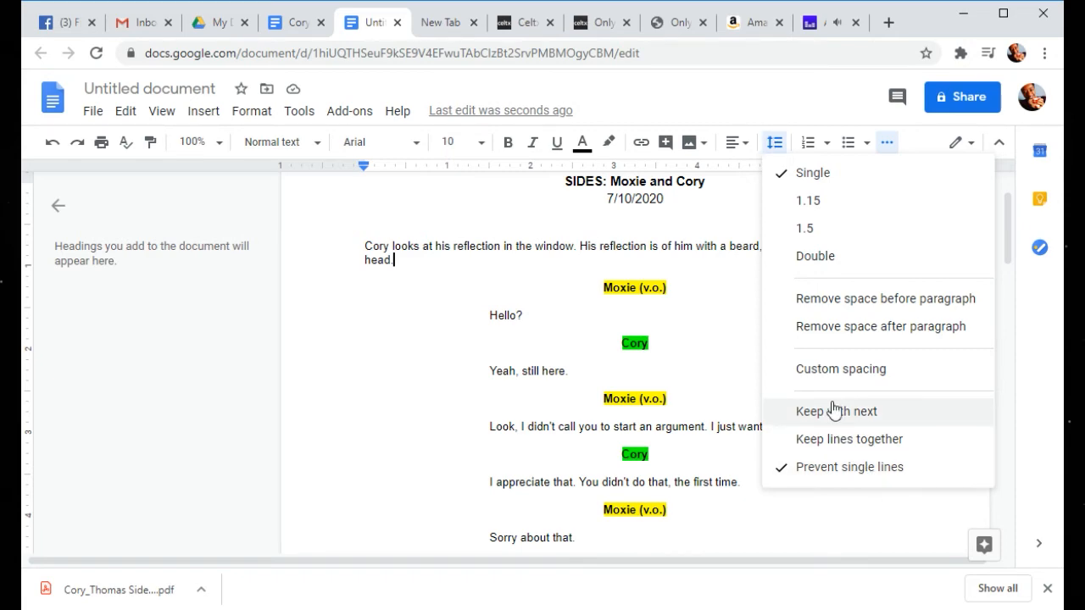
pyautogui.click(842, 371)
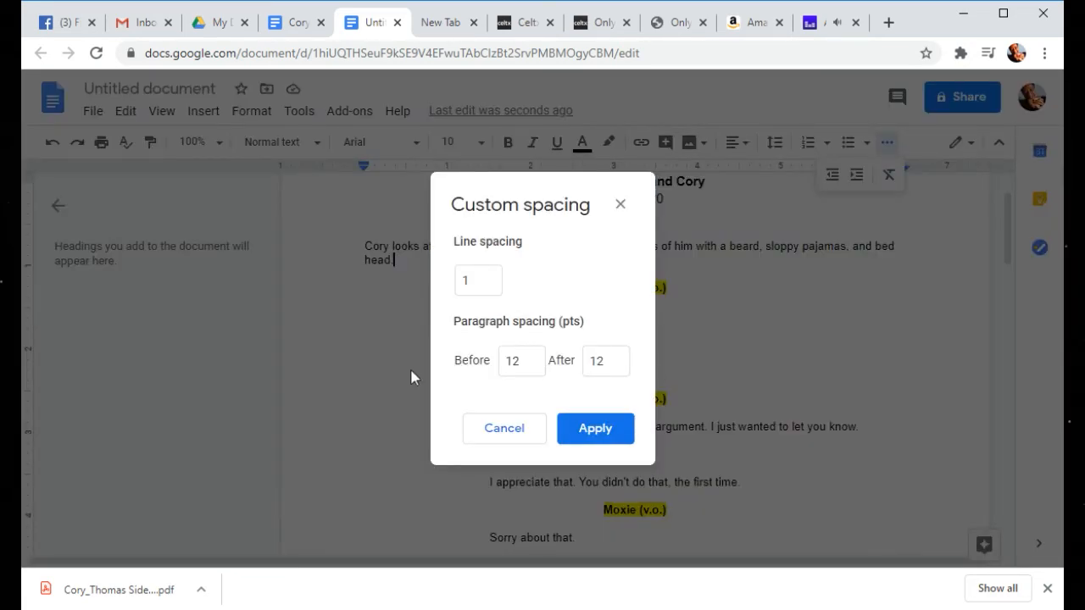
pyautogui.click(621, 205)
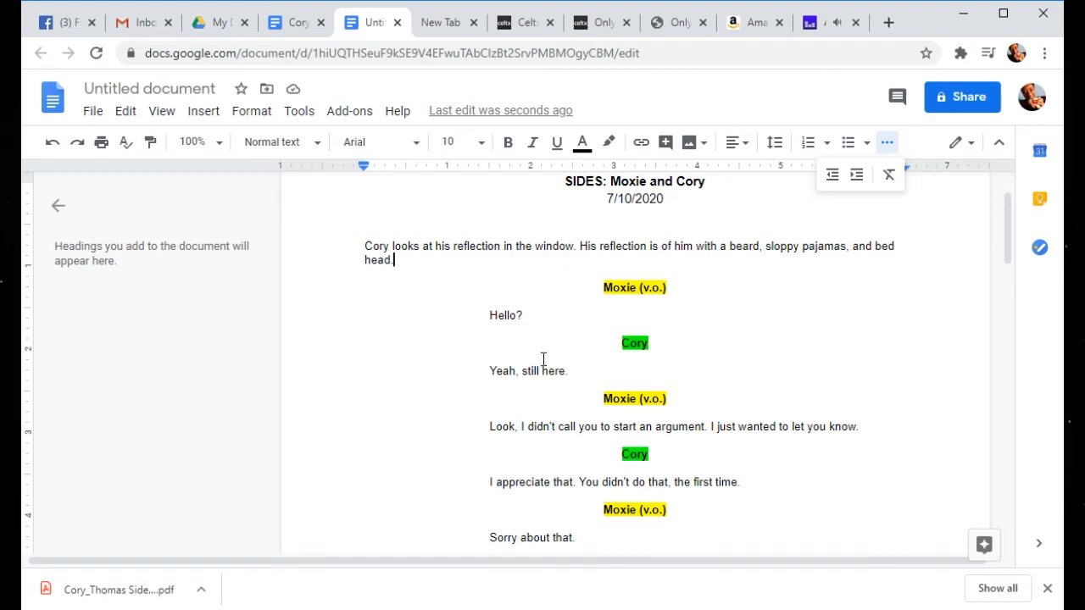
# Step: Look through both pages of the script to see how the text is spread across them
pyautogui.scroll(-4, 539, 380)
pyautogui.scroll(4, 539, 380)
pyautogui.scroll(-8, 542, 381)
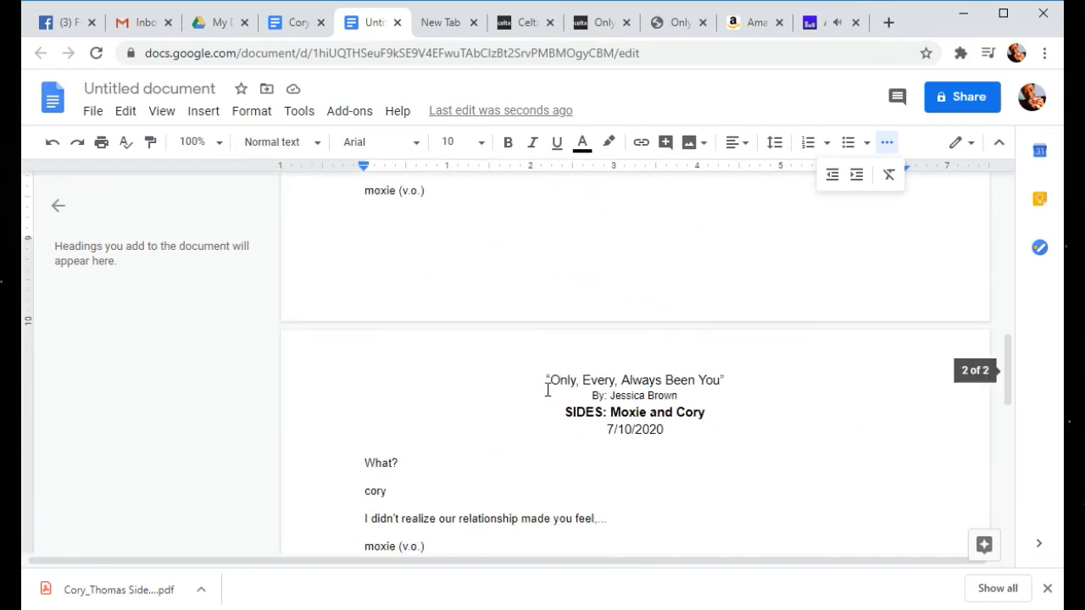
pyautogui.scroll(-4, 554, 386)
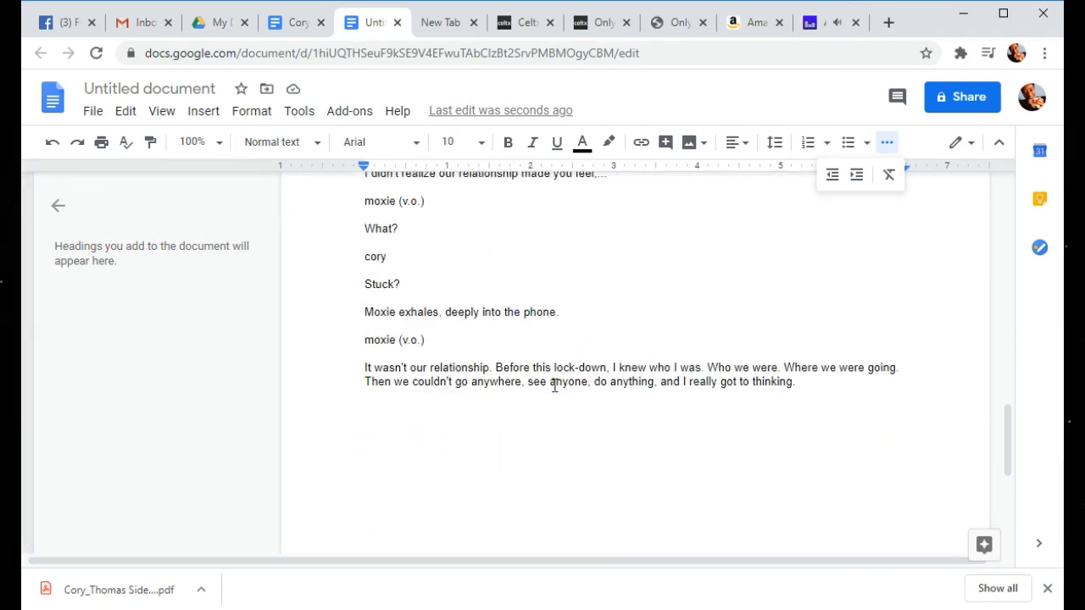
pyautogui.scroll(5, 554, 386)
pyautogui.scroll(-5, 554, 386)
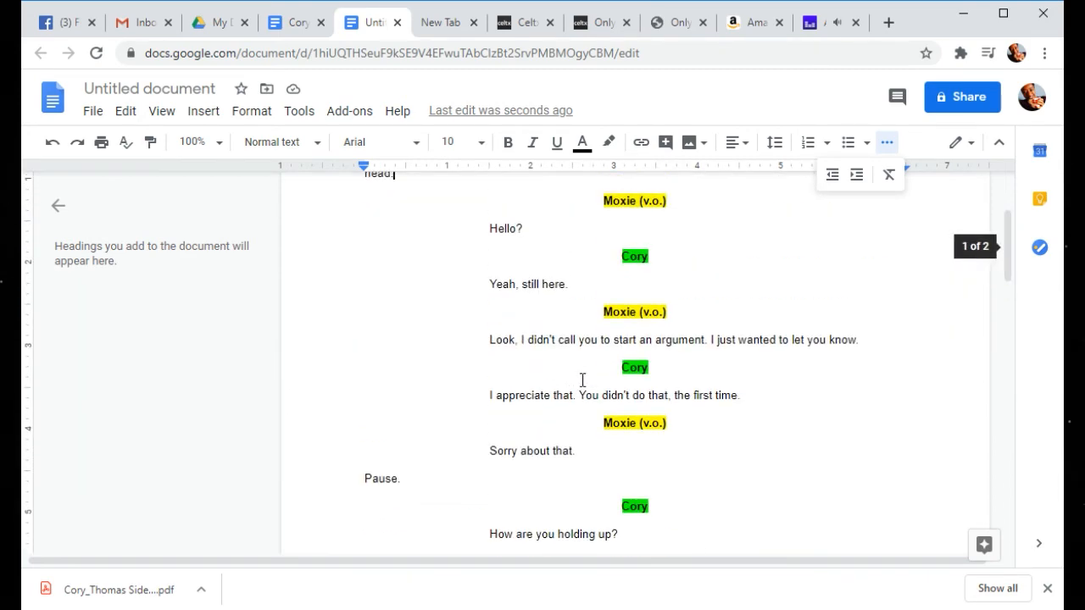
pyautogui.scroll(2, 581, 380)
pyautogui.scroll(-1, 571, 376)
pyautogui.scroll(1, 581, 378)
pyautogui.scroll(-6, 569, 373)
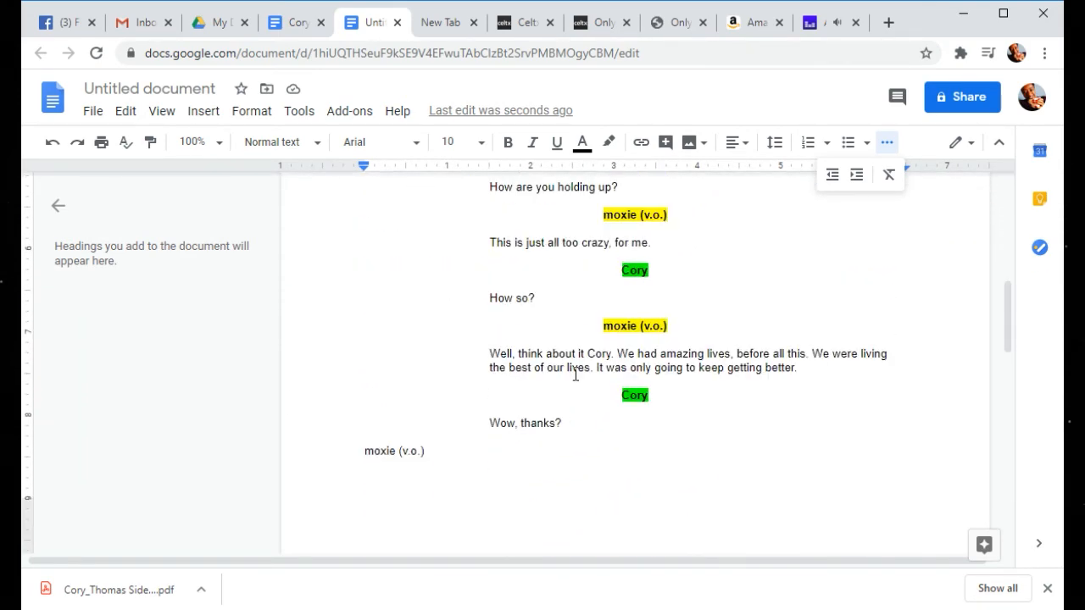
pyautogui.scroll(3, 572, 372)
pyautogui.scroll(3, 572, 373)
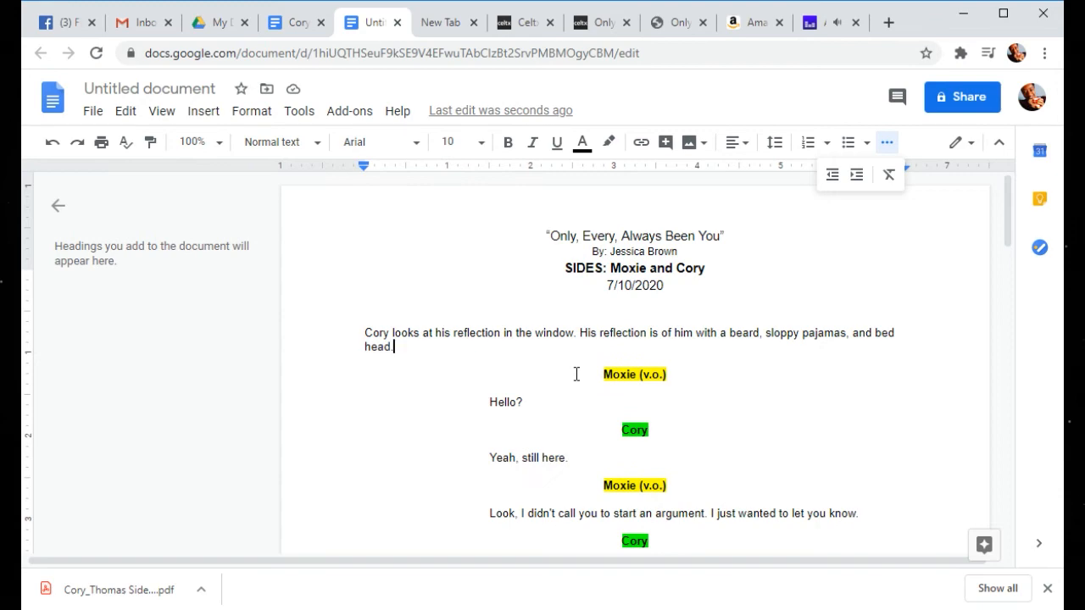
pyautogui.scroll(-1, 576, 373)
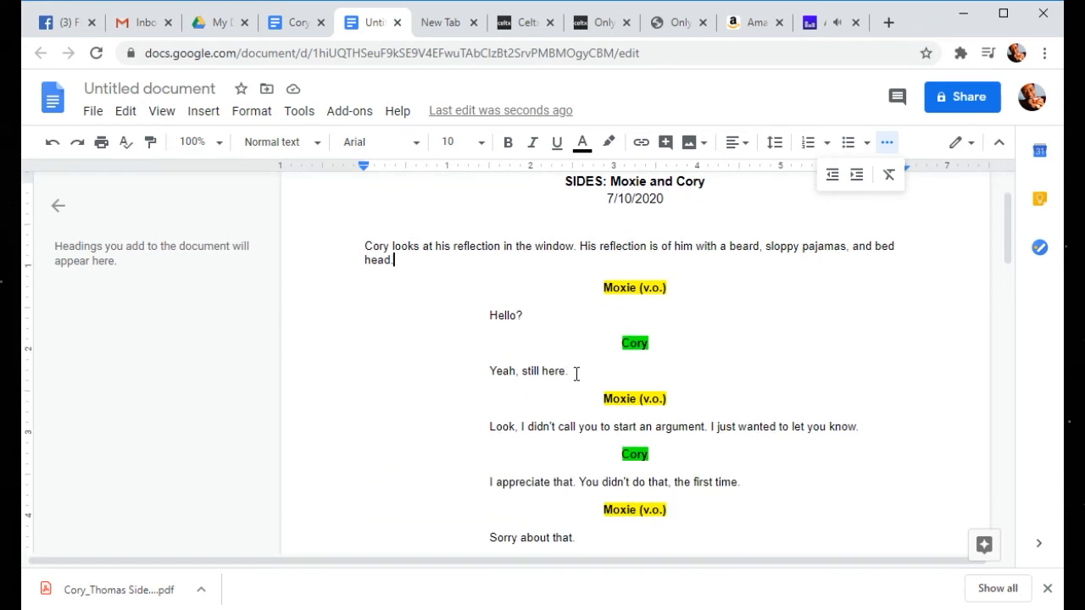
pyautogui.scroll(-5, 575, 373)
pyautogui.scroll(5, 575, 373)
# Step: Delete the opening text through "Yeah, still here." and the leftover empty line, so the sides start at Moxie's "Look, I didn't call you" line
pyautogui.moveTo(671, 396); pyautogui.dragTo(160, 249)
pyautogui.press('BackSpace')
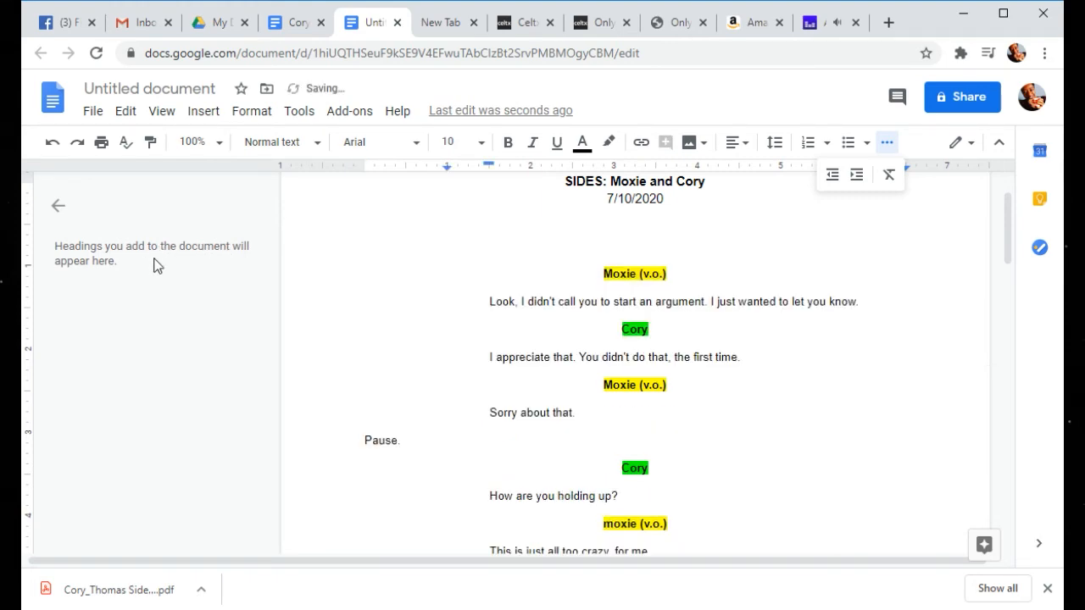
pyautogui.press('BackSpace')
pyautogui.press('BackSpace')
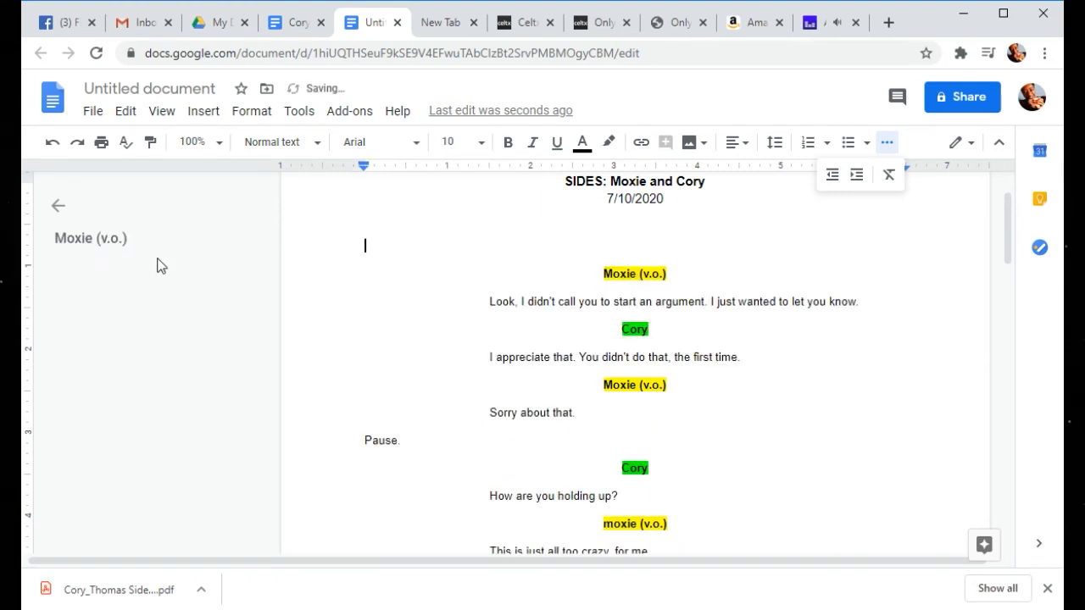
pyautogui.press('Delete')
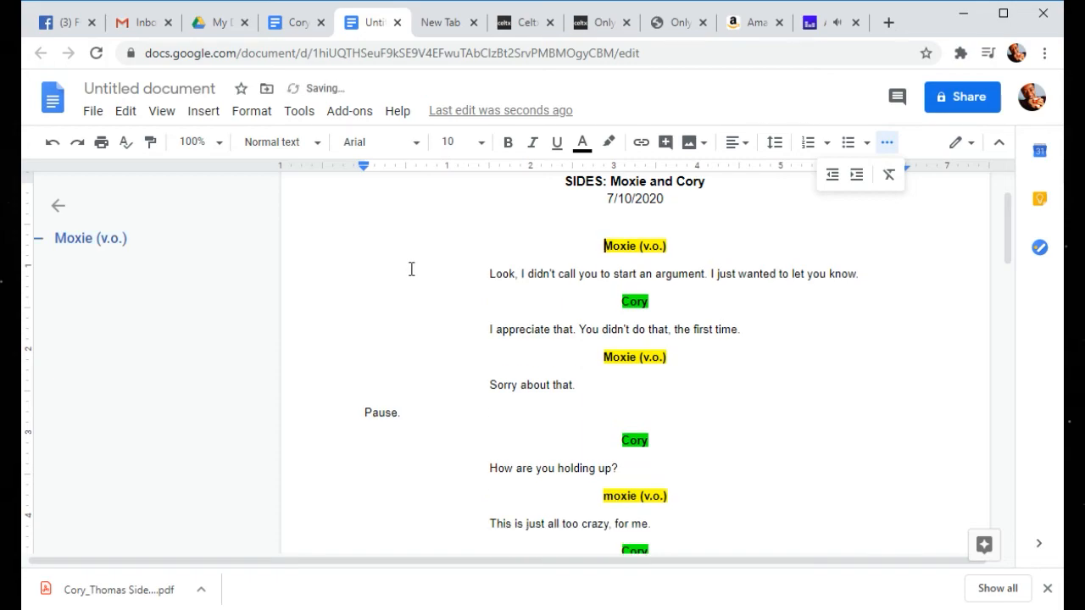
# Step: Delete the end of the script from "Moxie exhales, deeply into the phone." onward, keeping "Stuck?" as the last line
pyautogui.scroll(-15, 557, 254)
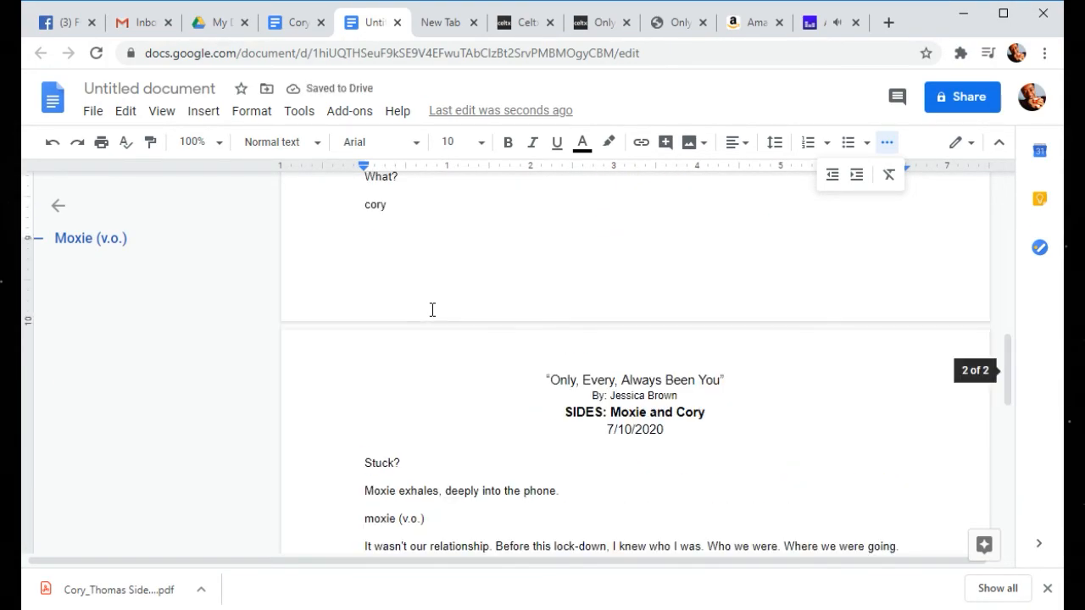
pyautogui.scroll(4, 395, 442)
pyautogui.scroll(-6, 423, 485)
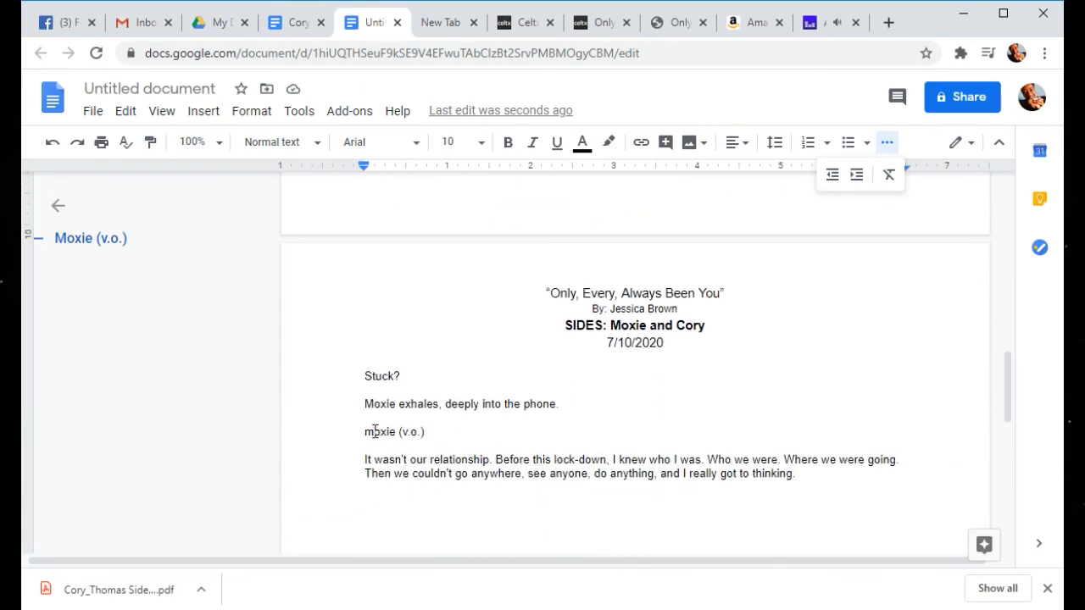
pyautogui.moveTo(357, 403); pyautogui.dragTo(788, 523)
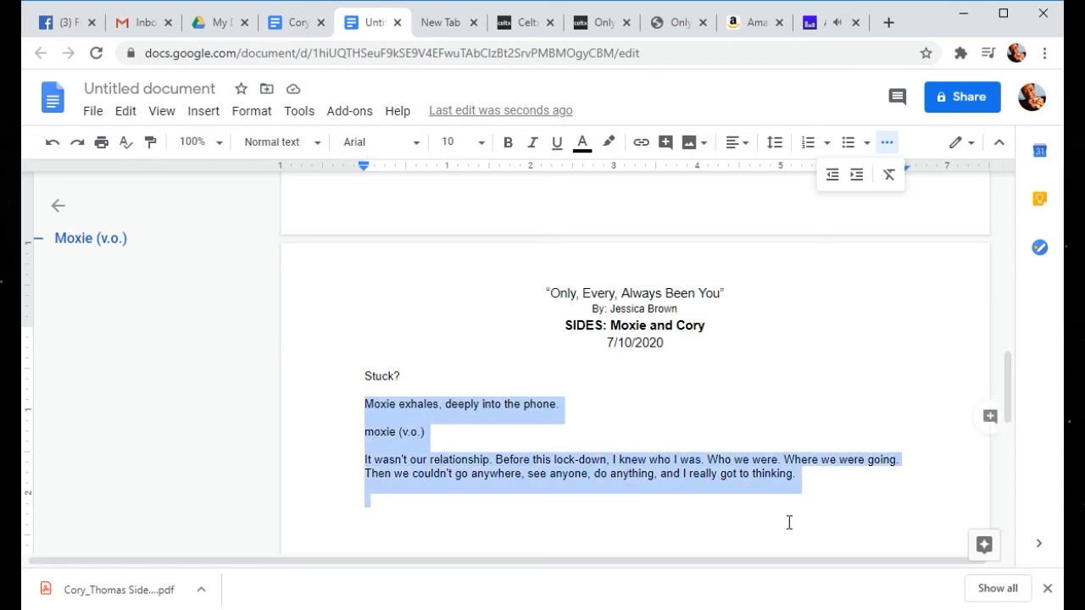
pyautogui.press('BackSpace')
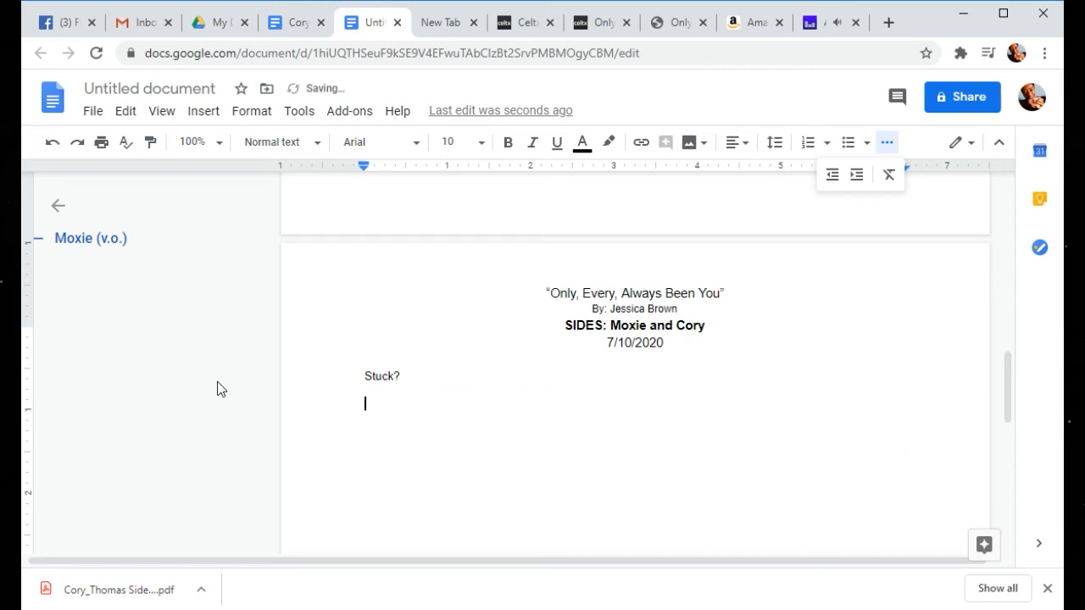
# Step: Set the font size of the entire script body to 9
pyautogui.scroll(10, 431, 364)
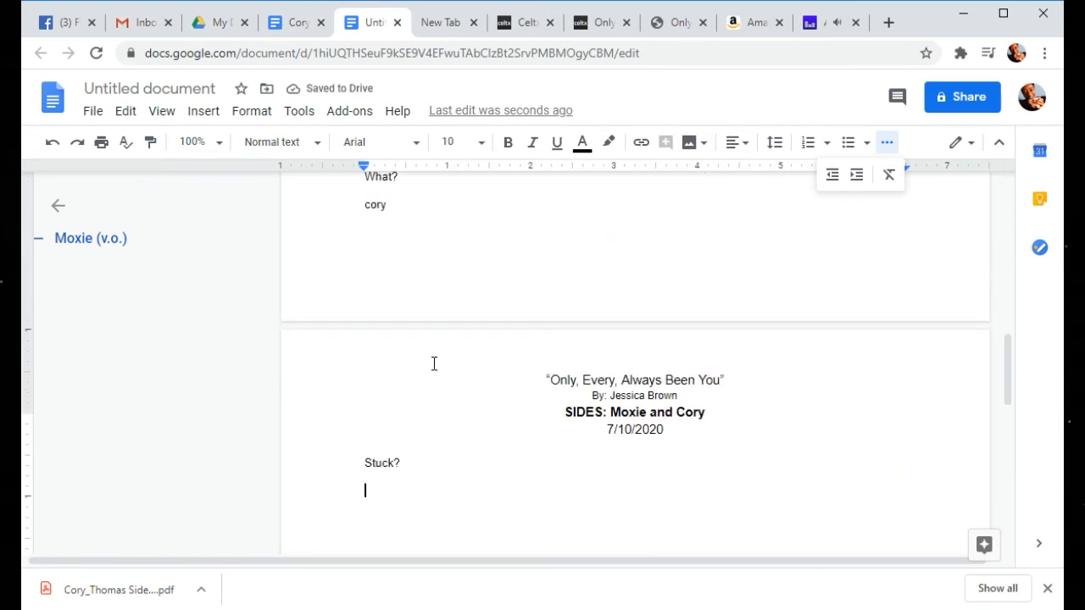
pyautogui.scroll(-2, 583, 445)
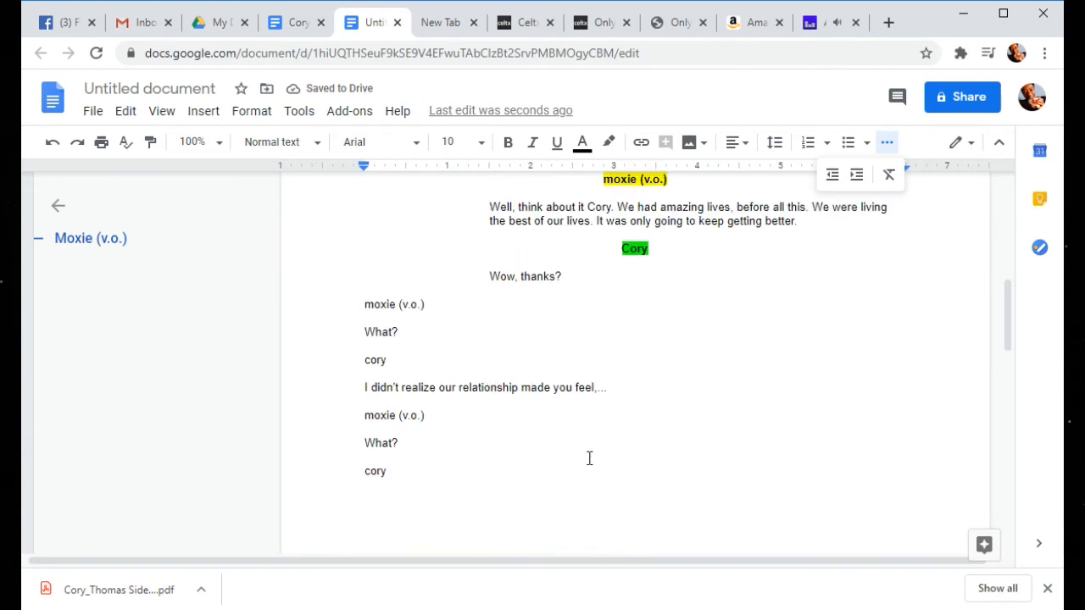
pyautogui.scroll(1, 560, 309)
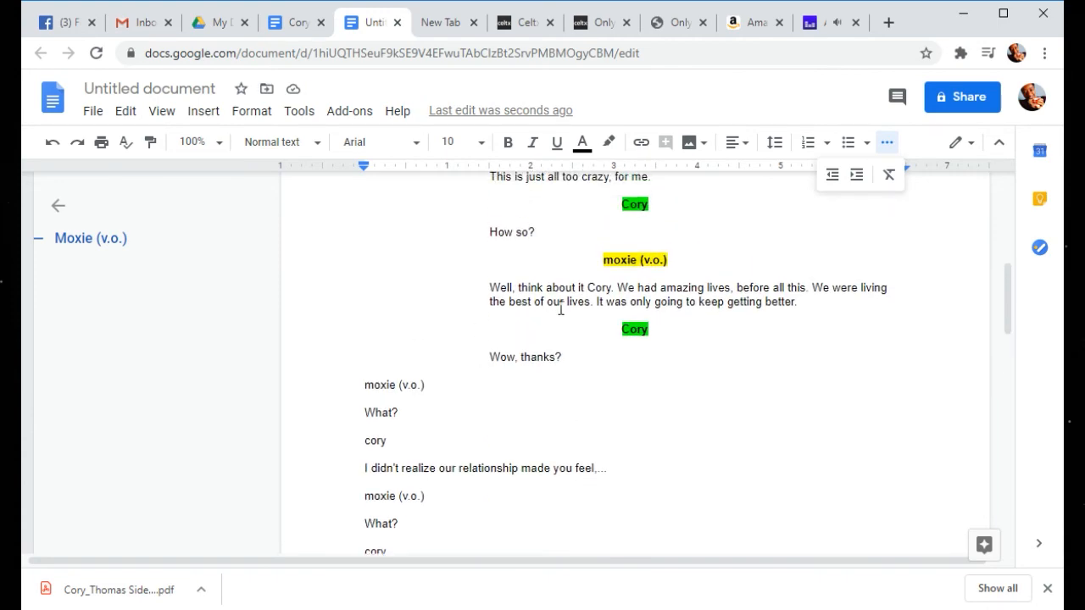
pyautogui.click(571, 293)
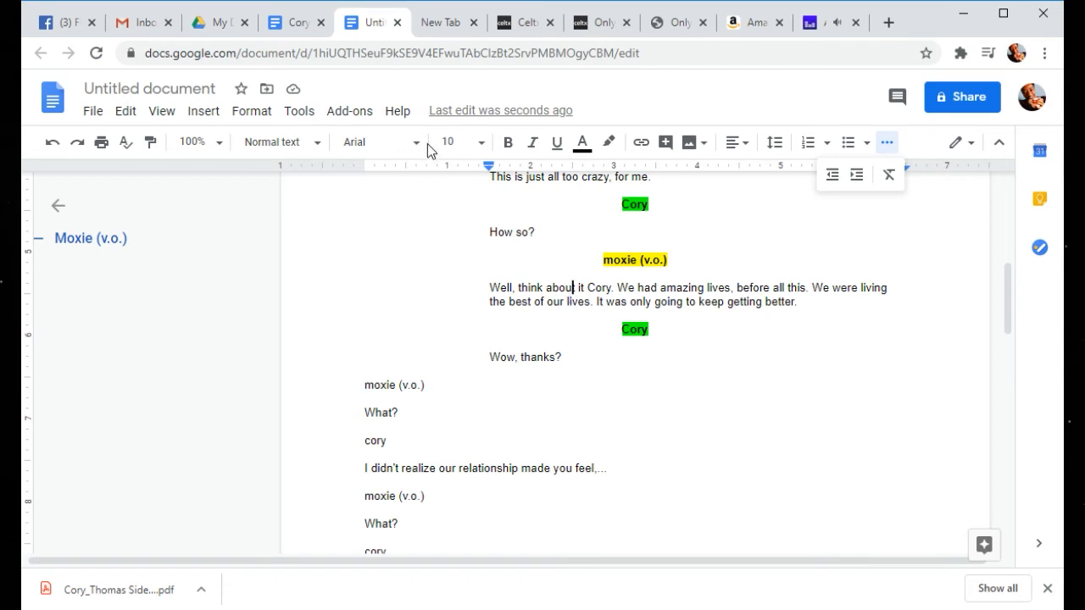
pyautogui.scroll(-1, 549, 400)
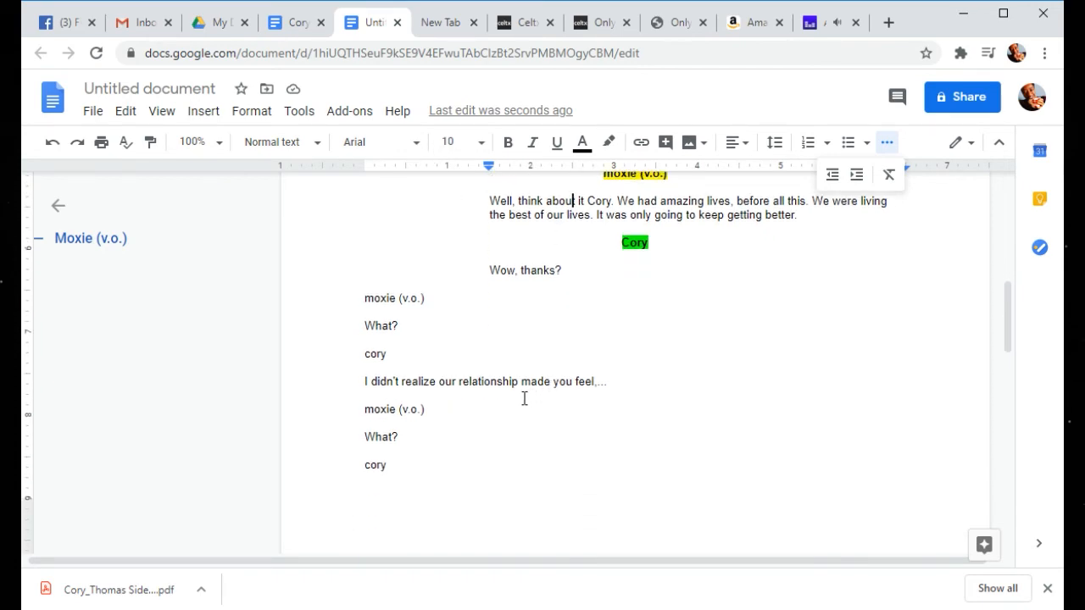
pyautogui.hotkey('ctrl', 'a')
pyautogui.click(479, 142)
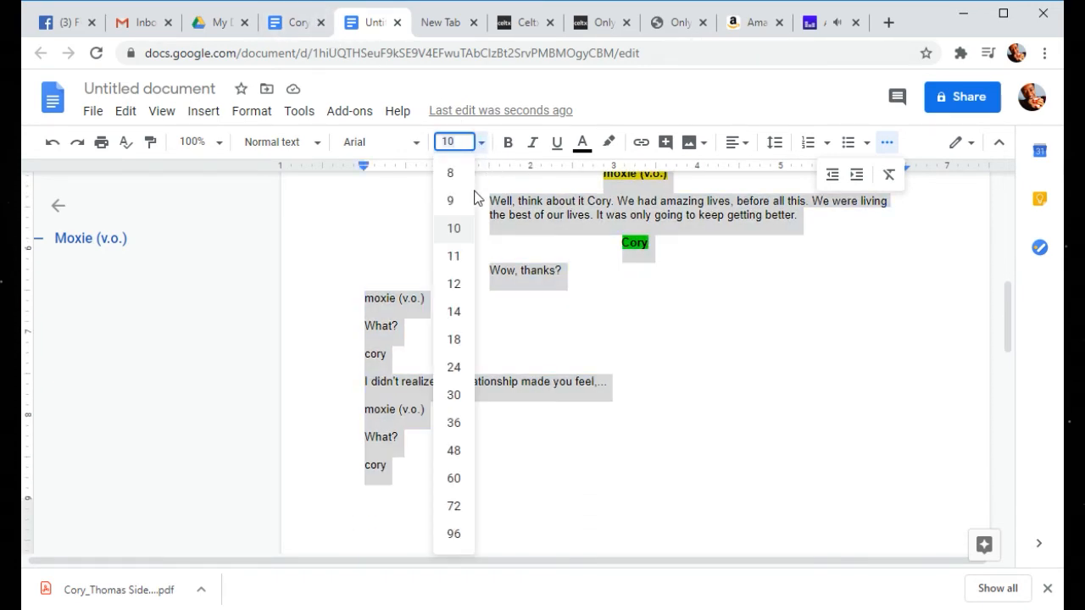
pyautogui.click(460, 204)
pyautogui.click(654, 383)
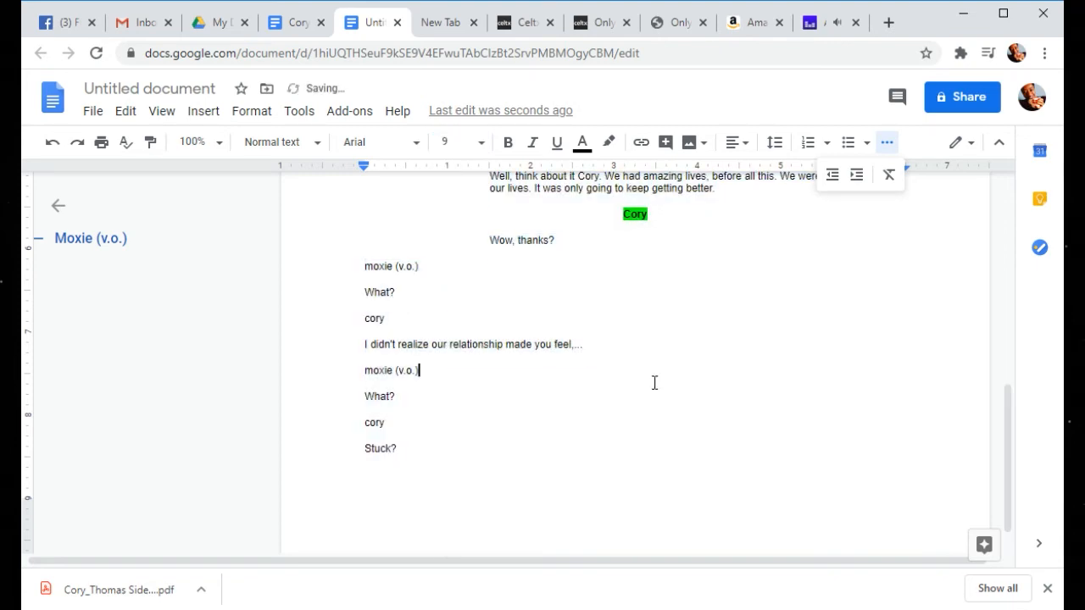
pyautogui.scroll(3, 644, 356)
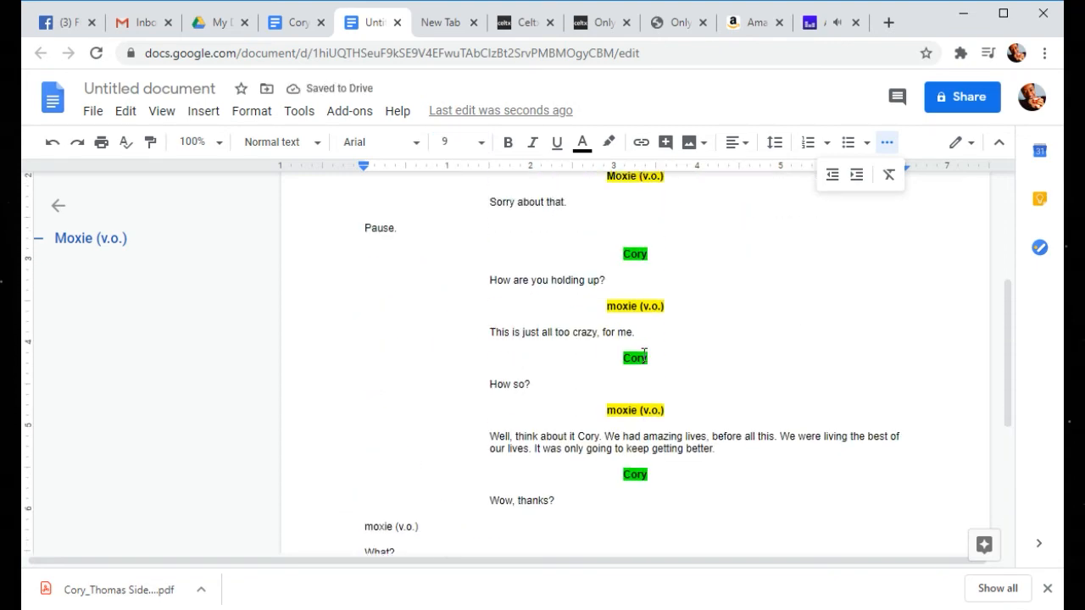
pyautogui.scroll(5, 644, 354)
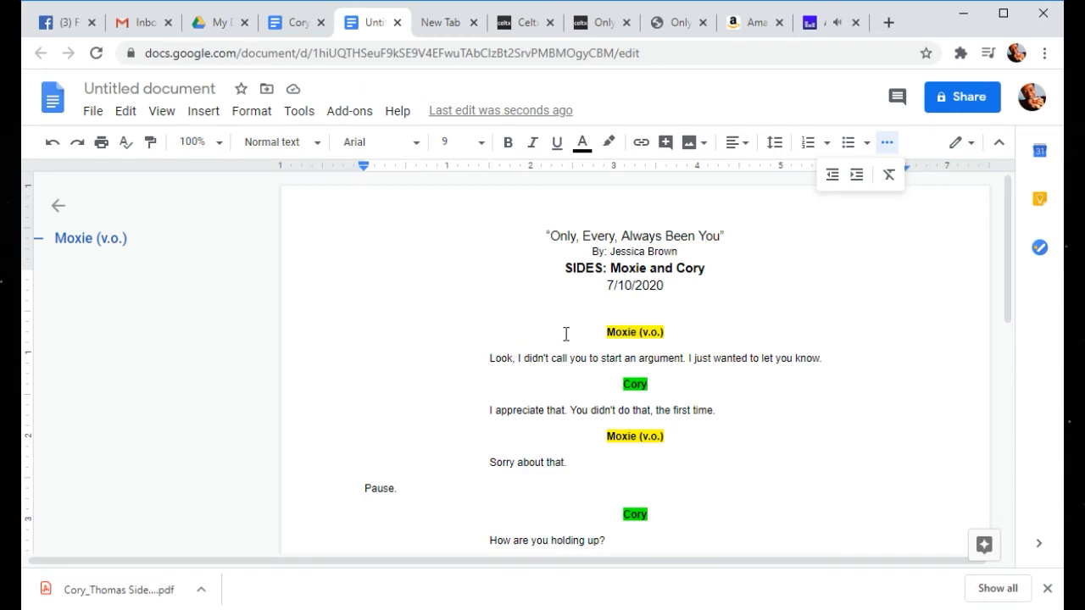
pyautogui.moveTo(593, 333); pyautogui.dragTo(784, 457)
pyautogui.scroll(-4, 857, 436)
pyautogui.scroll(-3, 782, 433)
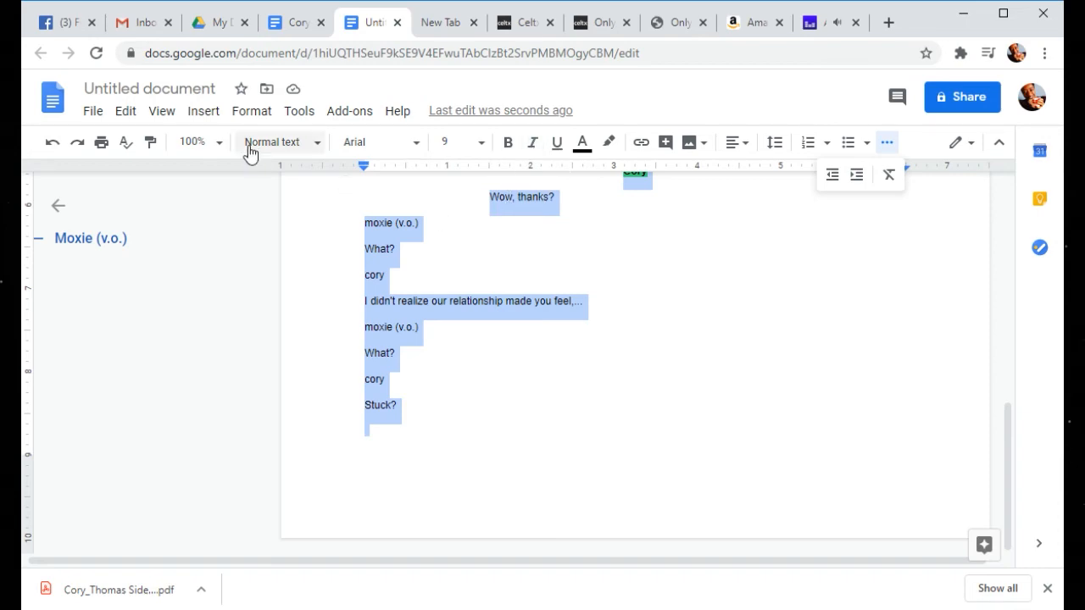
pyautogui.click(315, 146)
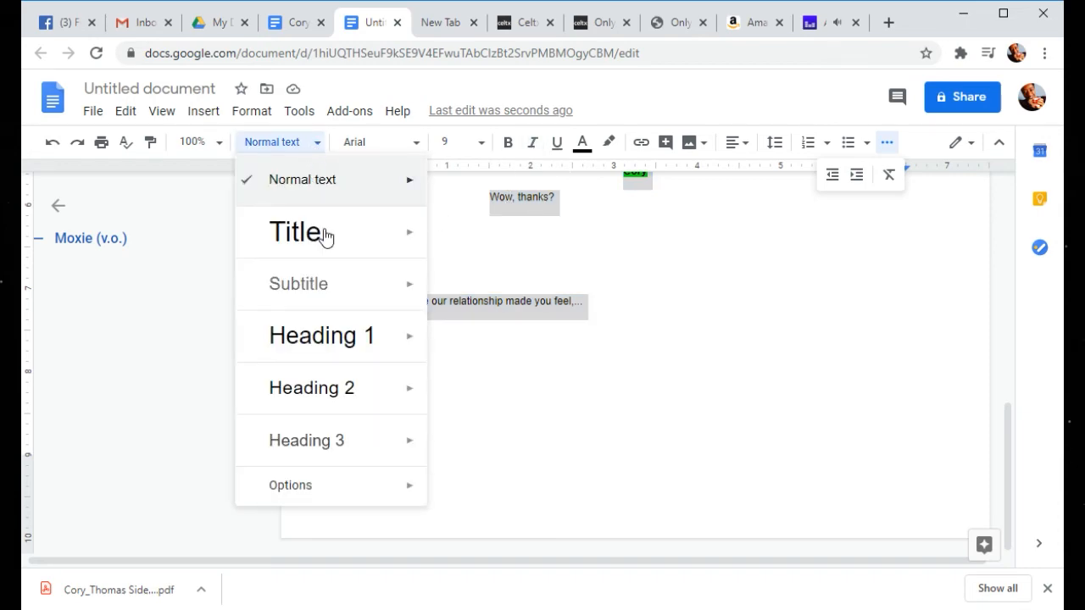
pyautogui.moveTo(395, 495)
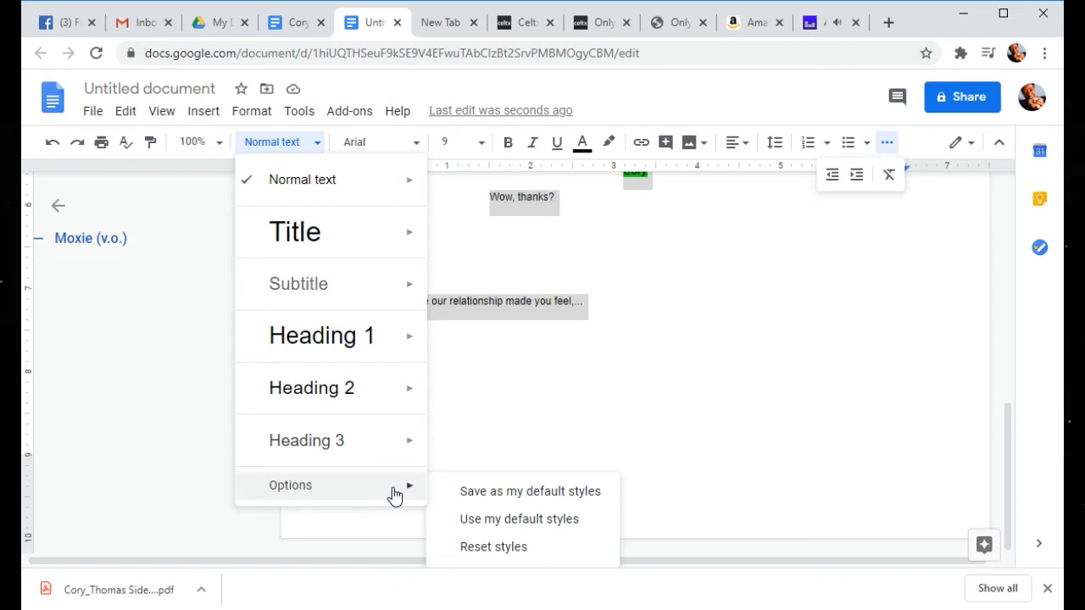
pyautogui.click(786, 342)
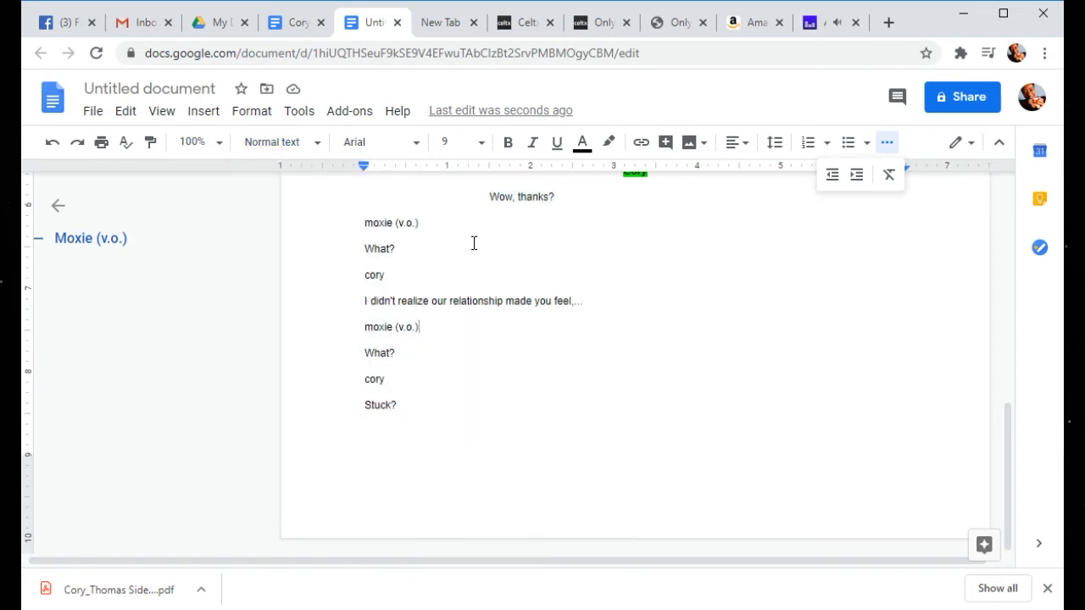
# Step: Center the last four character names, the "moxie (v.o.)" and "cory" lines below "Wow, thanks?"
pyautogui.click(359, 221)
pyautogui.click(736, 142)
pyautogui.click(689, 174)
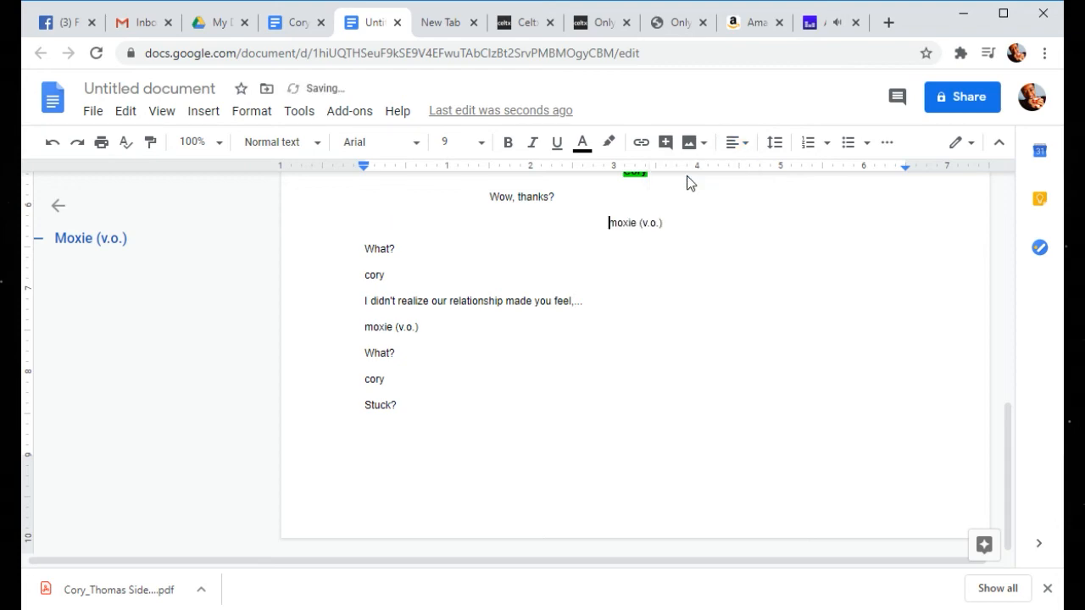
pyautogui.click(358, 275)
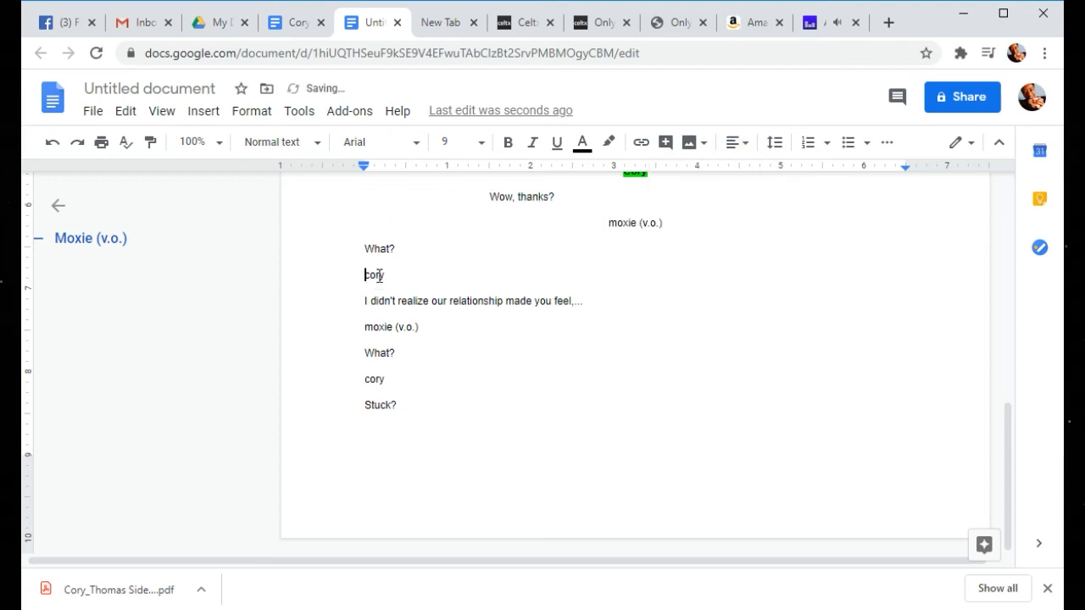
pyautogui.click(734, 144)
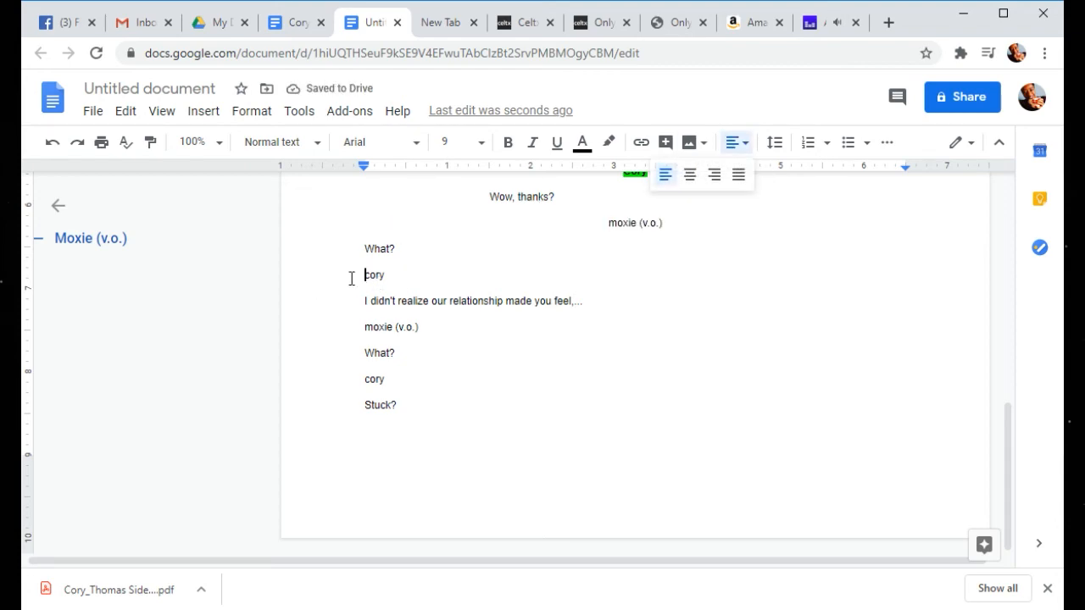
pyautogui.click(690, 176)
pyautogui.click(360, 327)
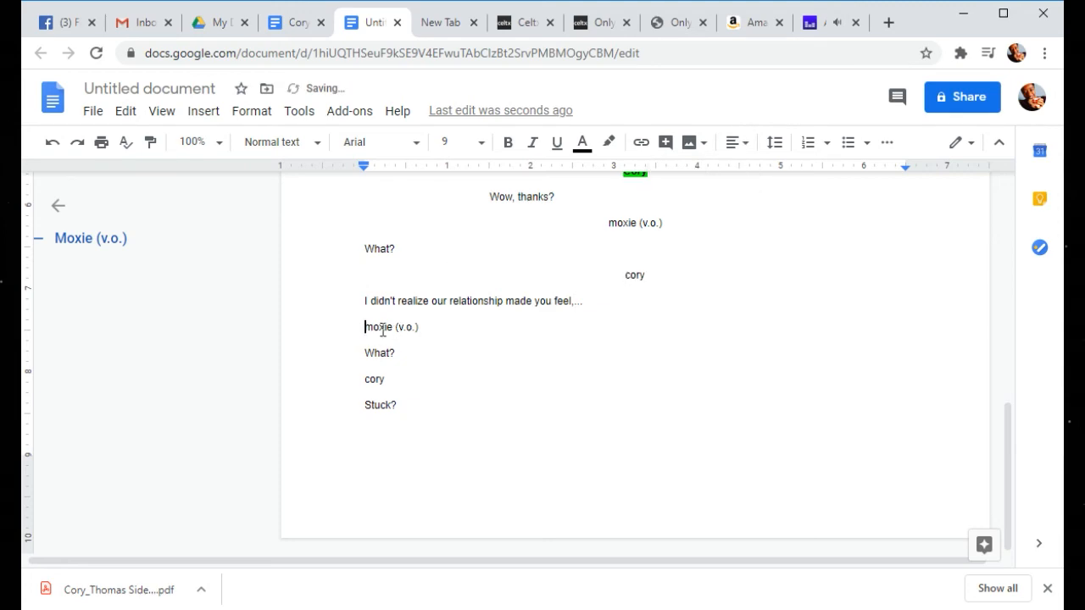
pyautogui.click(736, 143)
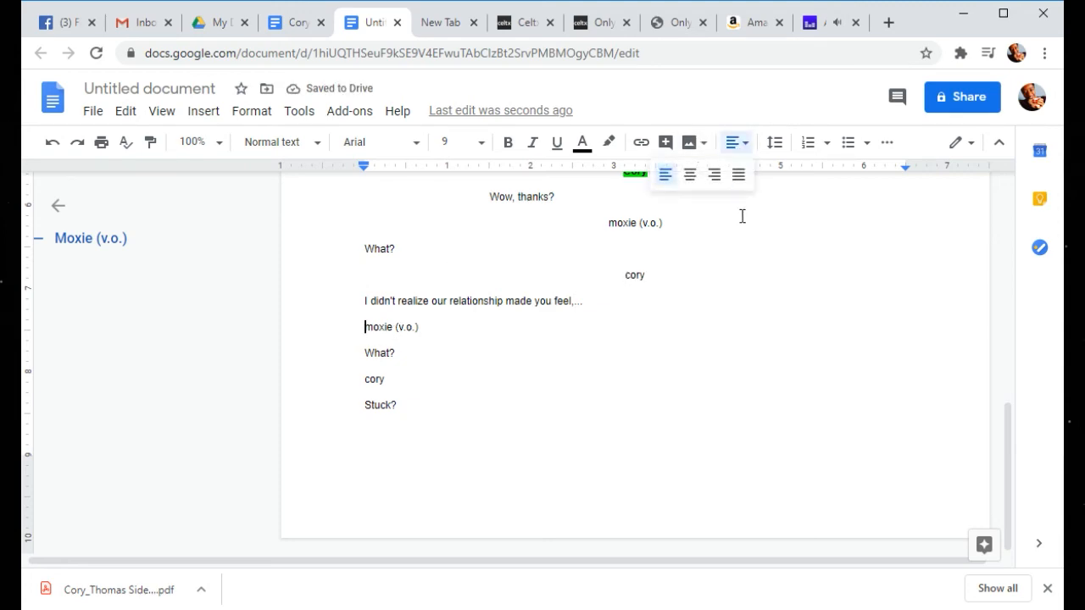
pyautogui.click(690, 175)
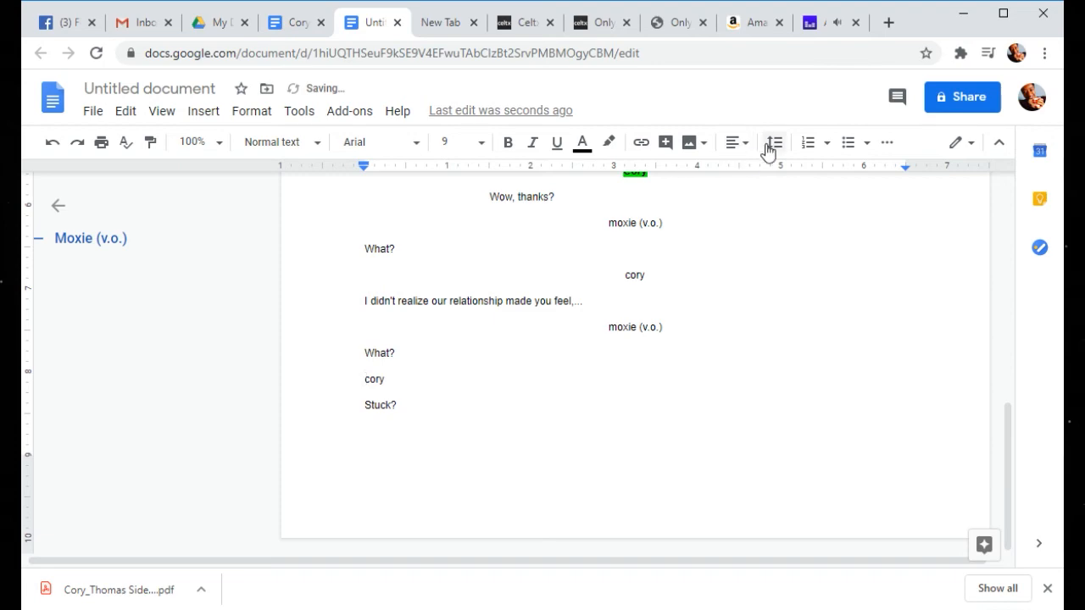
pyautogui.click(737, 144)
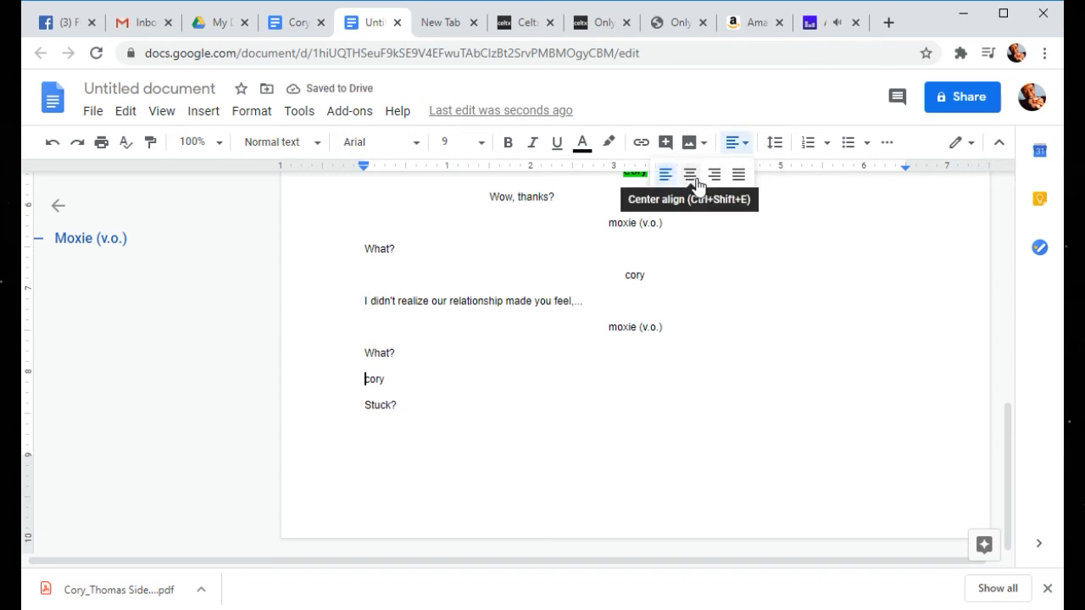
pyautogui.click(696, 185)
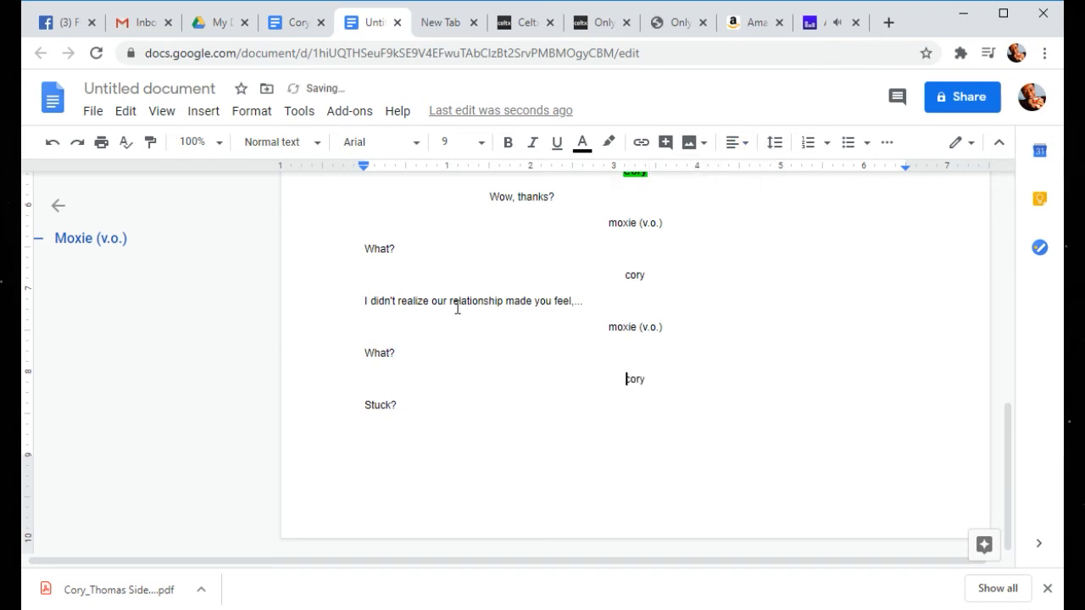
# Step: Indent the dialogue line "Stuck?" and both "What?" lines by three tab stops, aligned with "Wow, thanks?"
pyautogui.click(347, 404)
pyautogui.press('Tab')
pyautogui.press('Tab')
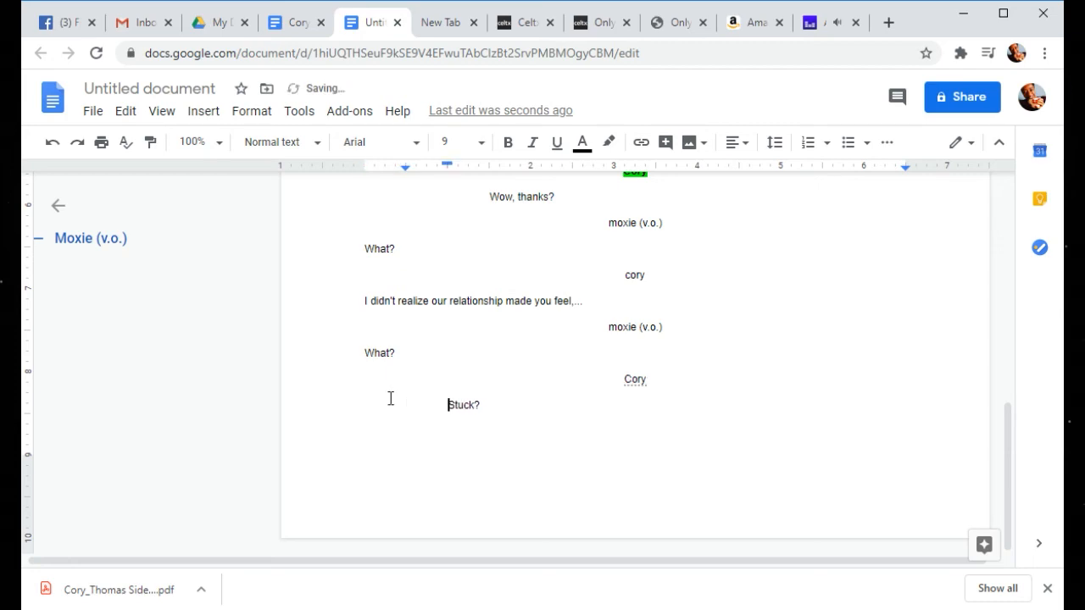
pyautogui.press('Tab')
pyautogui.click(364, 353)
pyautogui.press('Tab')
pyautogui.press('Tab')
pyautogui.press('Tab')
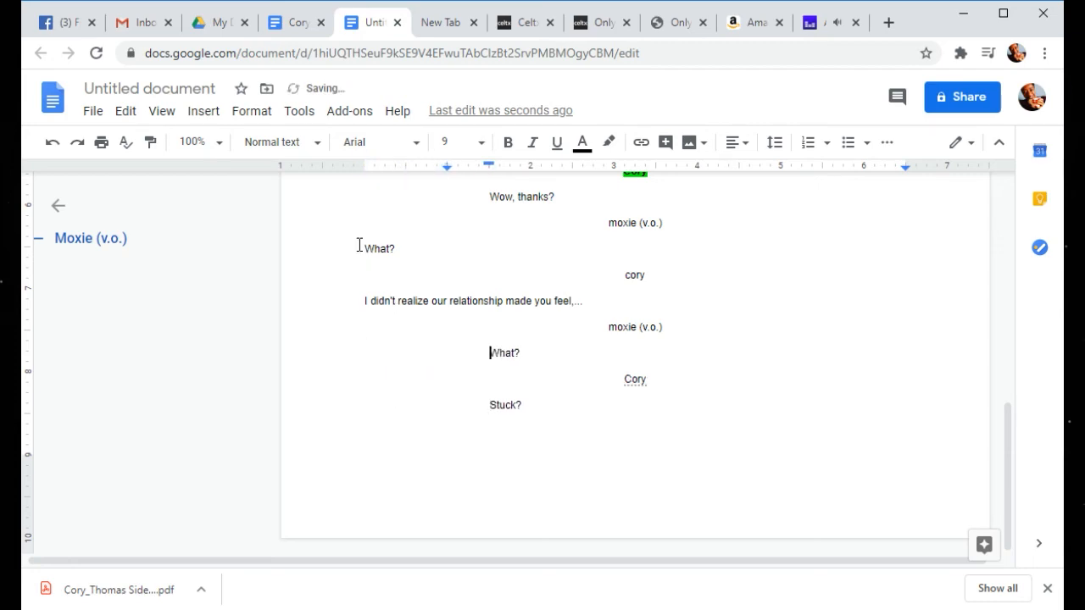
pyautogui.click(366, 235)
pyautogui.press('Tab')
pyautogui.press('Tab')
pyautogui.press('Tab')
pyautogui.press('Down')
pyautogui.press('Tab')
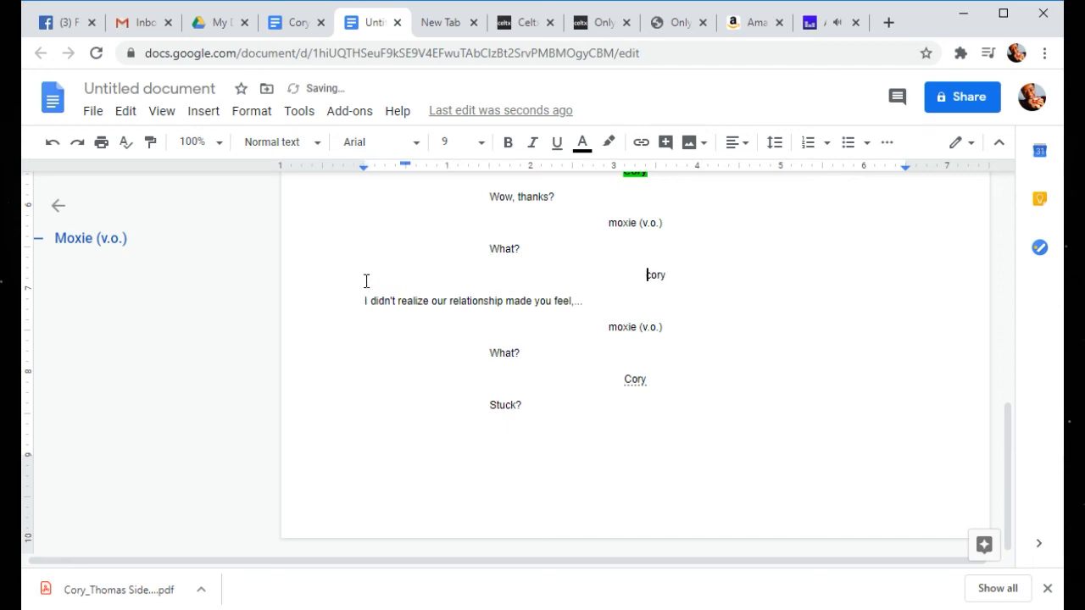
pyautogui.press('BackSpace')
pyautogui.click(737, 145)
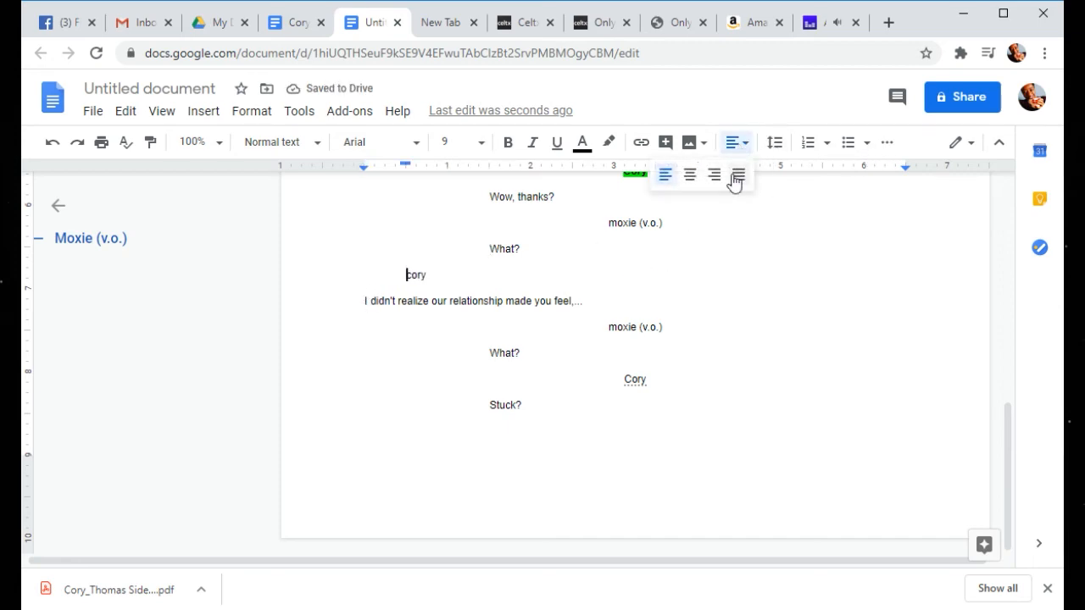
pyautogui.click(407, 279)
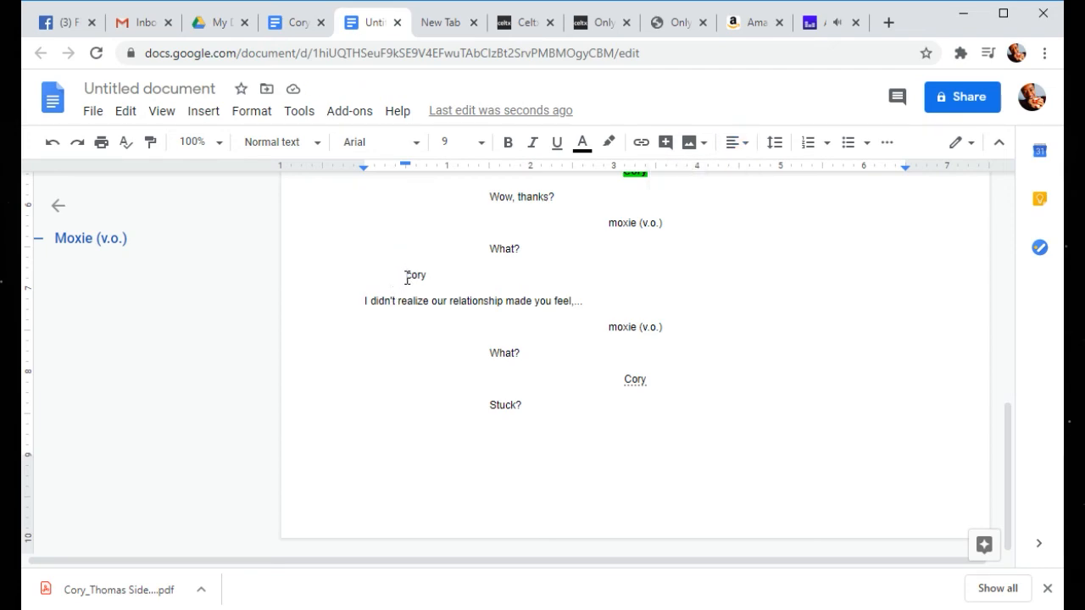
pyautogui.press('BackSpace')
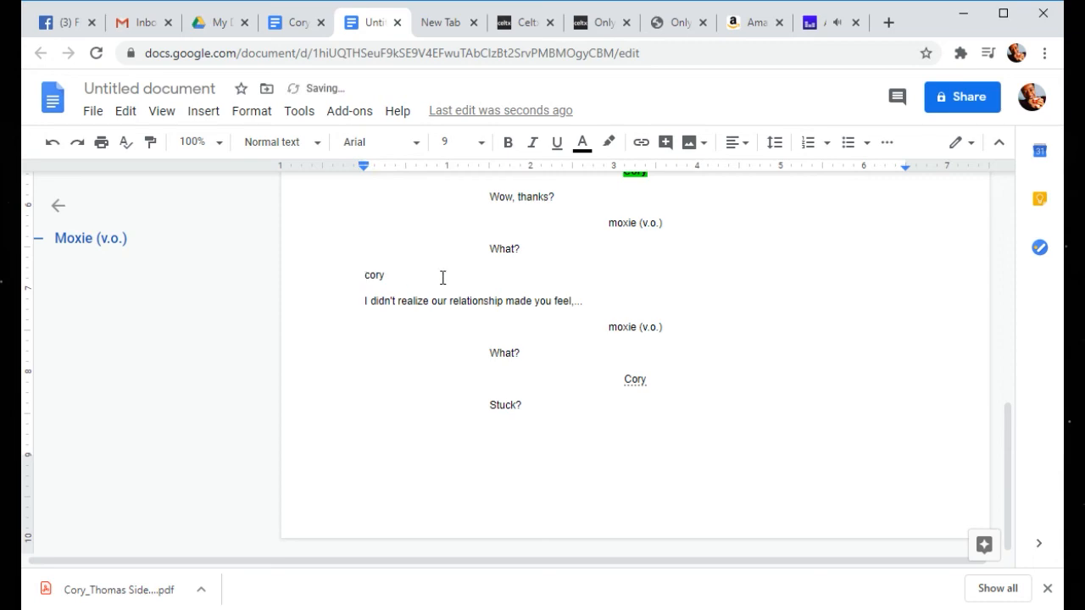
pyautogui.click(736, 142)
pyautogui.click(690, 177)
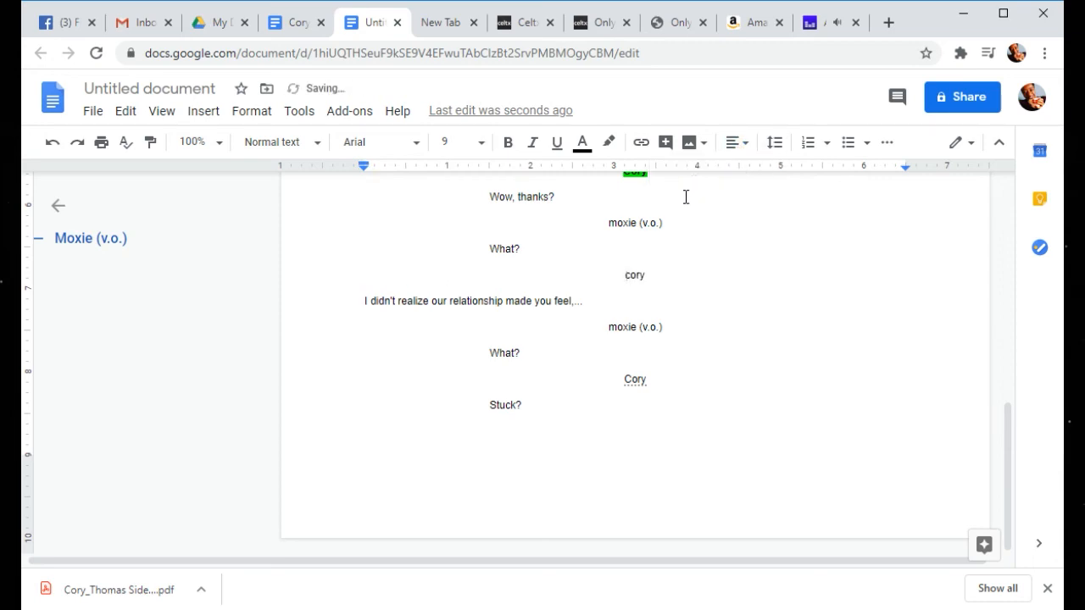
# Step: Indent the dialogue line "I didn't realize our relationship made you feel,..." by three tab stops
pyautogui.click(359, 301)
pyautogui.press('Tab')
pyautogui.press('Tab')
pyautogui.press('Tab')
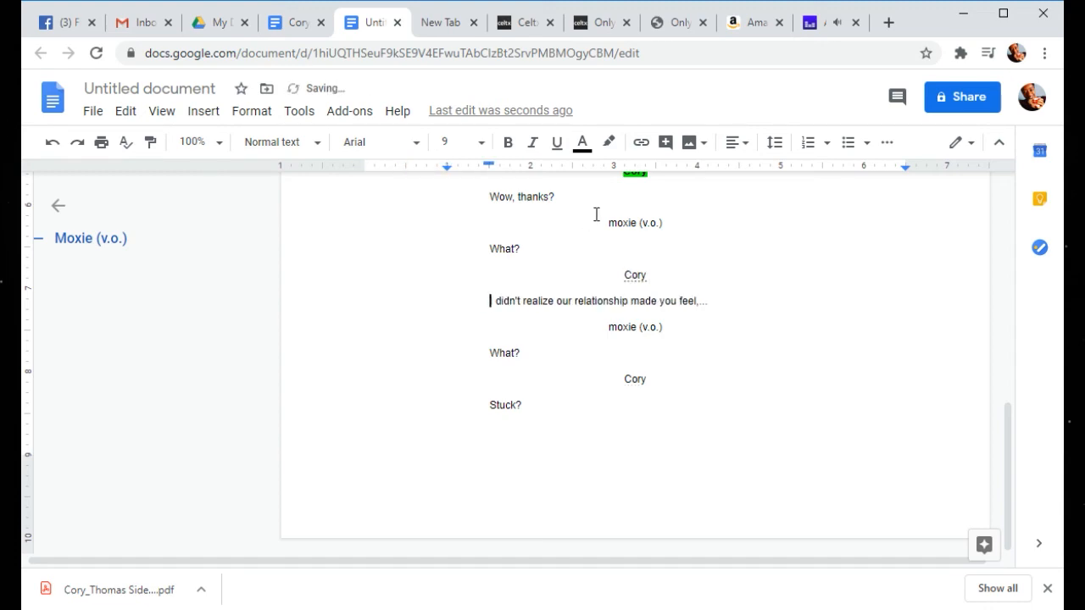
# Step: Highlight the "moxie (v.o.)" name below "Wow, thanks?" in yellow, make it bold and capitalize its first letter
pyautogui.tripleClick(680, 222)
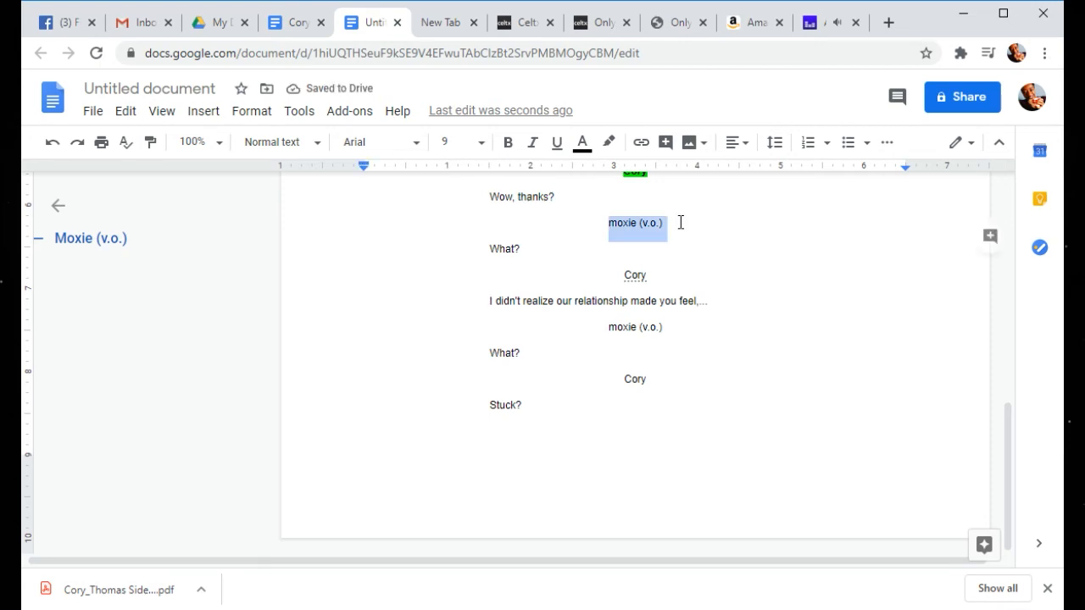
pyautogui.click(734, 143)
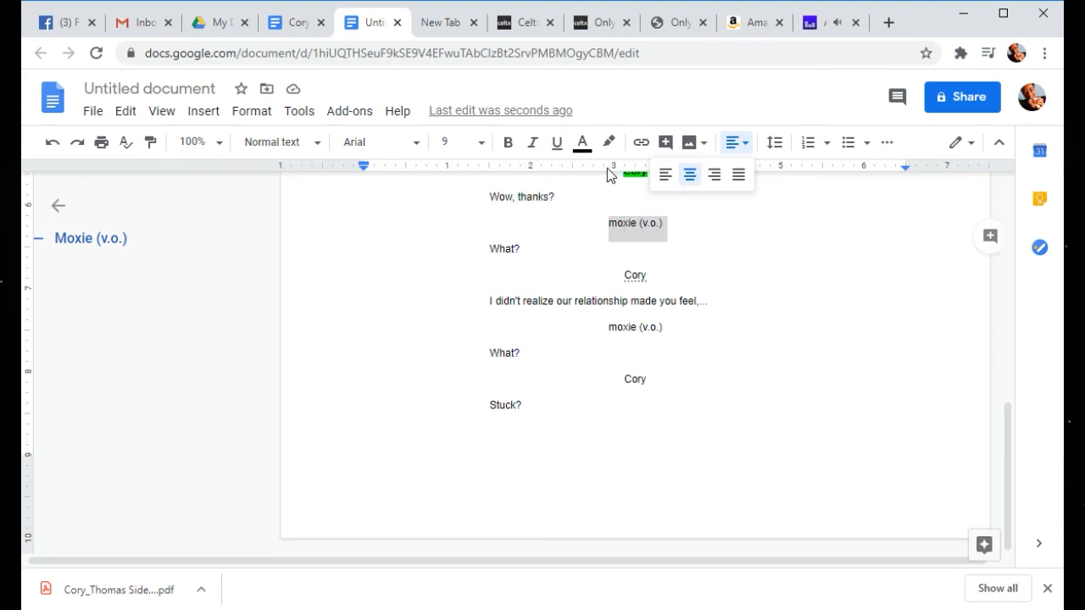
pyautogui.click(608, 142)
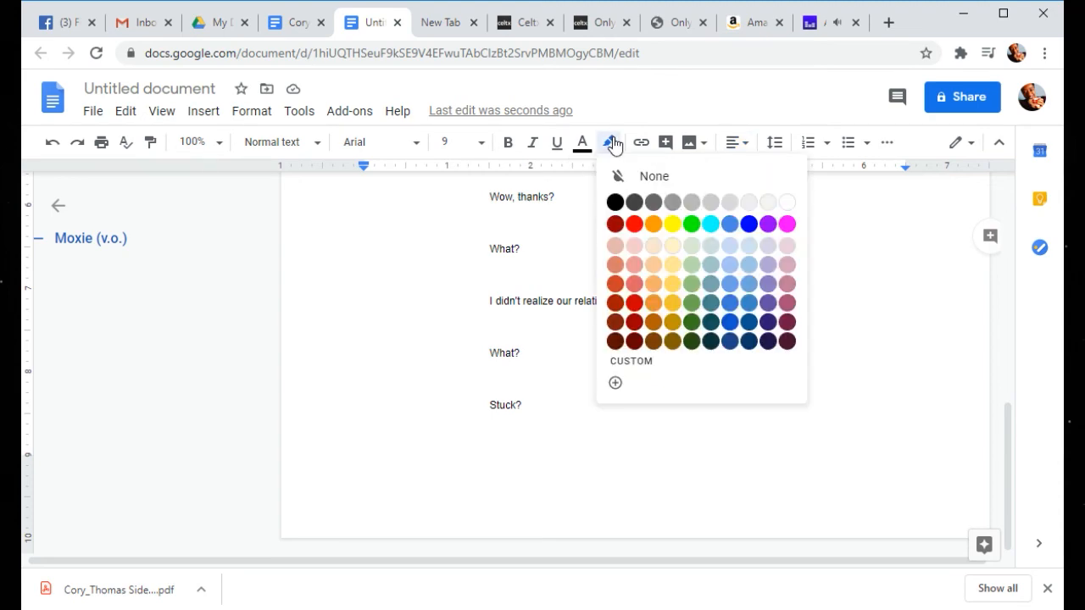
pyautogui.click(673, 225)
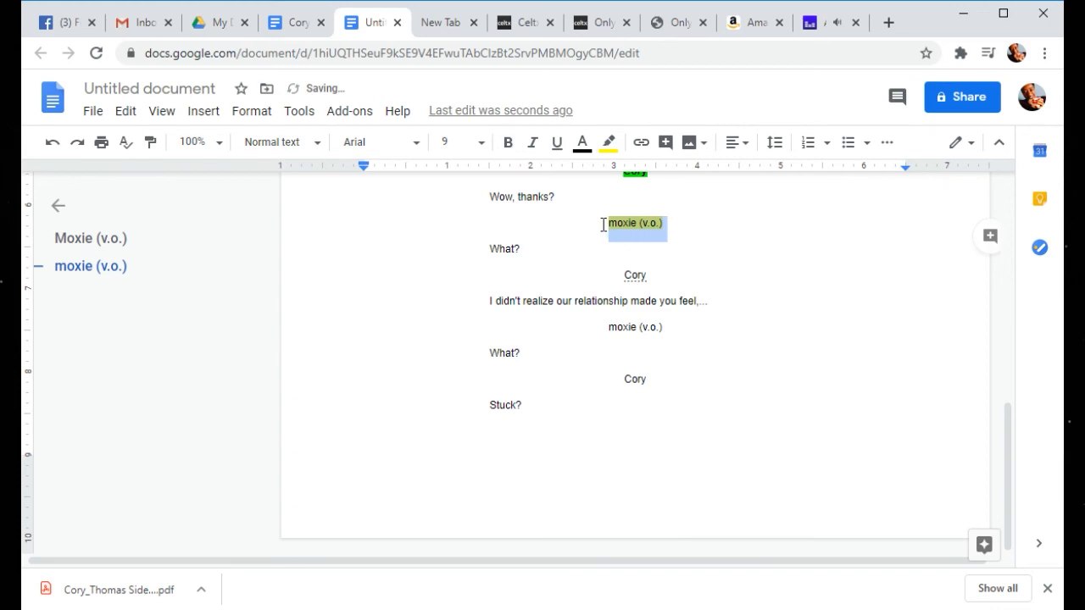
pyautogui.click(507, 141)
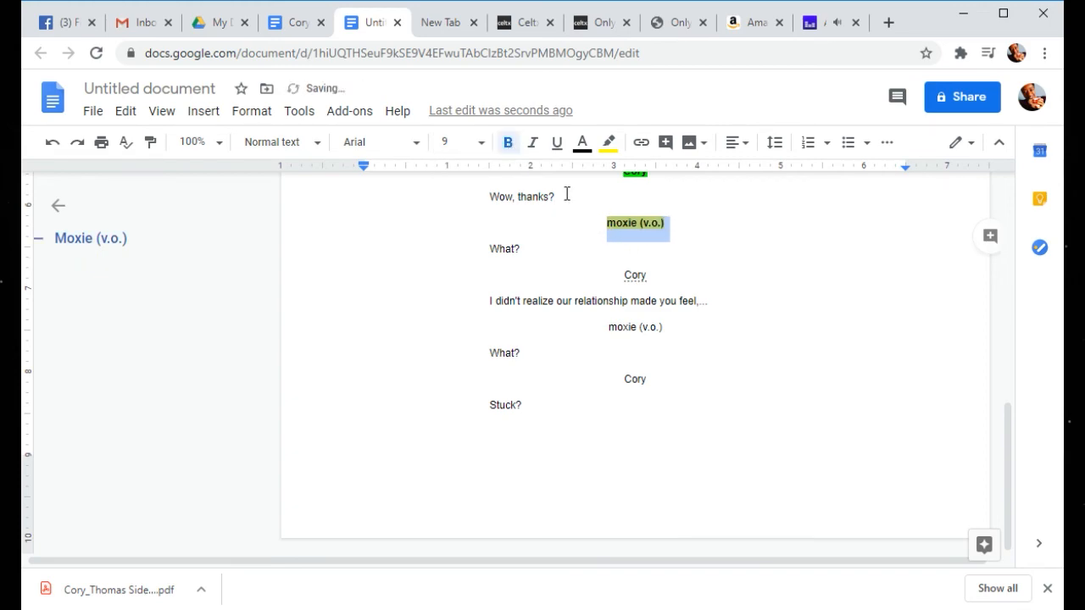
pyautogui.click(617, 228)
pyautogui.moveTo(617, 228); pyautogui.dragTo(610, 233)
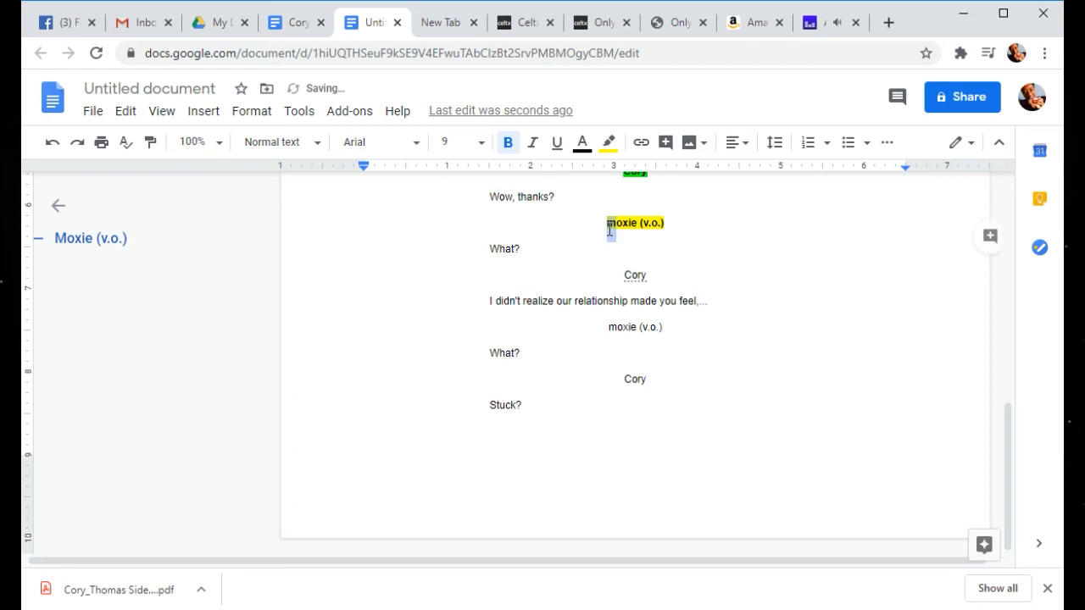
pyautogui.write('M')
# Step: Highlight the "Cory" name above "I didn't realize our relationship made you feel,..." in green and make it bold
pyautogui.moveTo(664, 276); pyautogui.dragTo(605, 269)
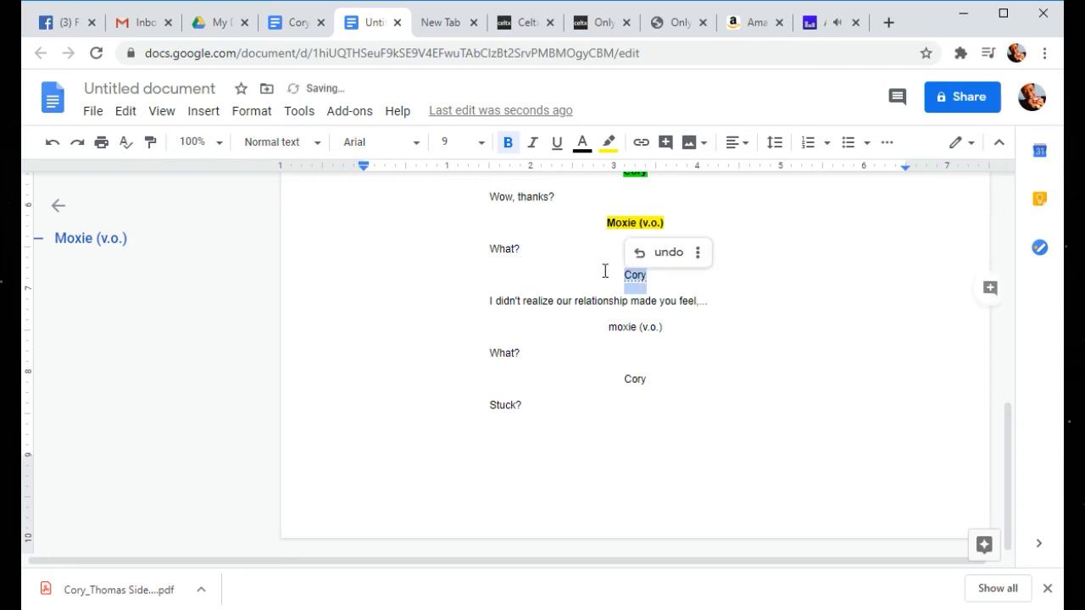
pyautogui.click(608, 141)
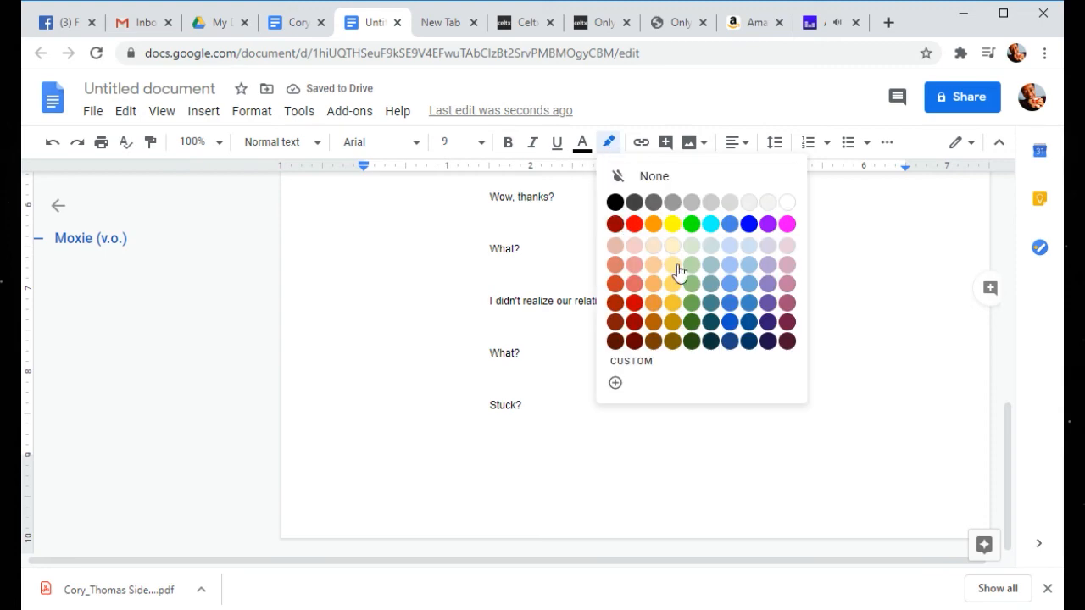
pyautogui.click(691, 223)
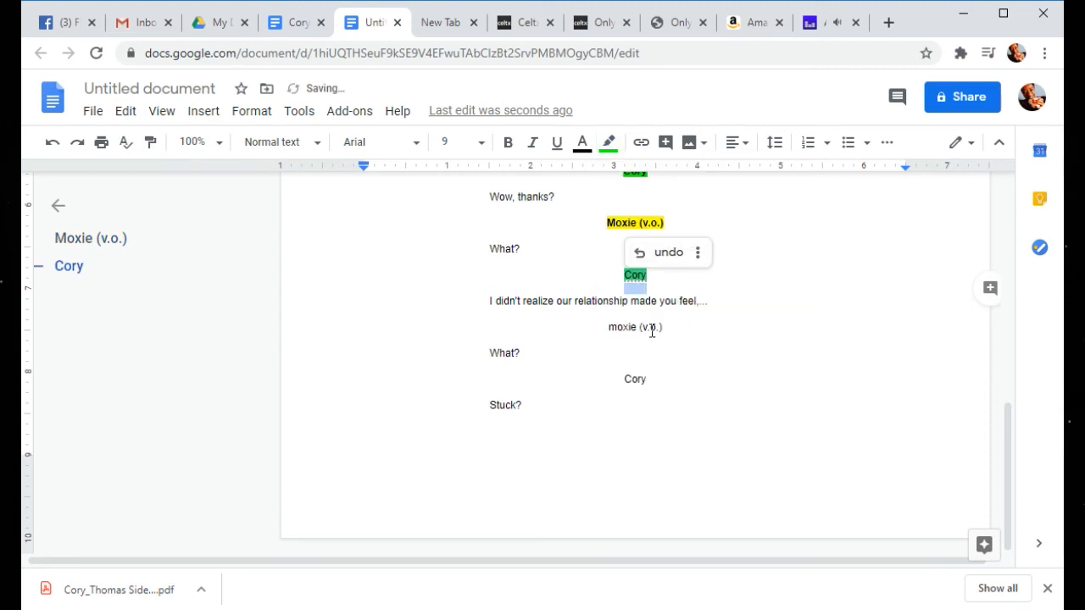
pyautogui.click(625, 279)
pyautogui.moveTo(626, 278); pyautogui.dragTo(625, 278)
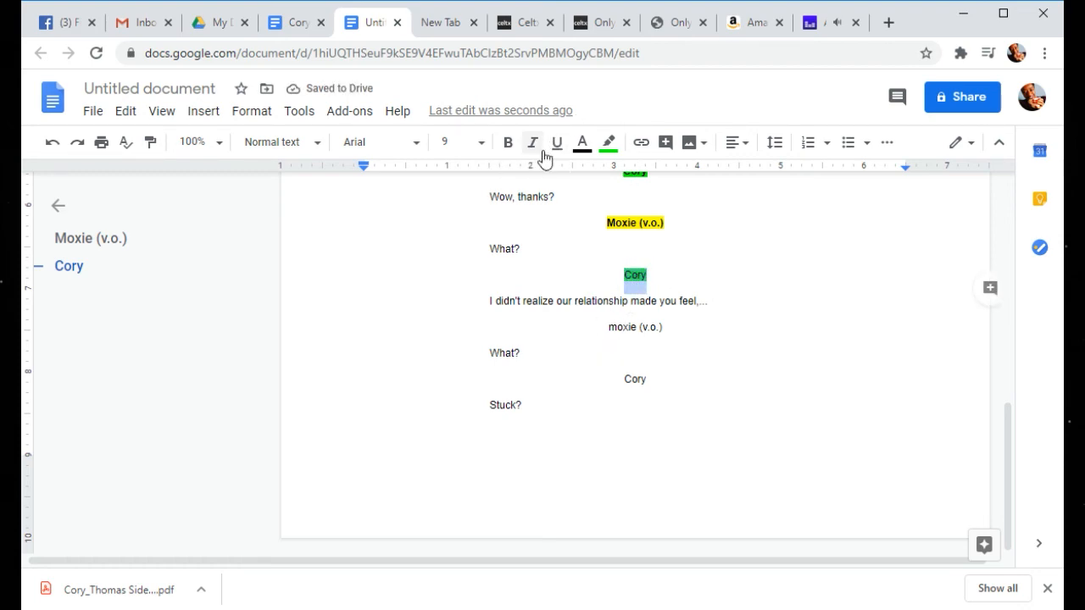
pyautogui.click(507, 142)
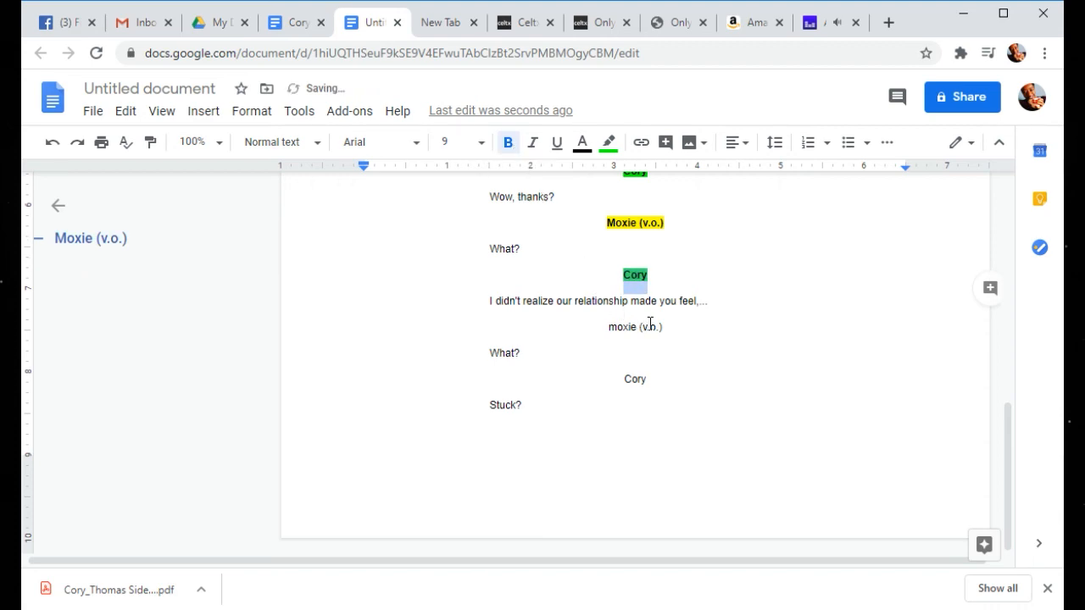
# Step: Highlight the last "moxie (v.o.)" name in yellow, capitalize its first letter and make it bold
pyautogui.moveTo(663, 327); pyautogui.dragTo(607, 327)
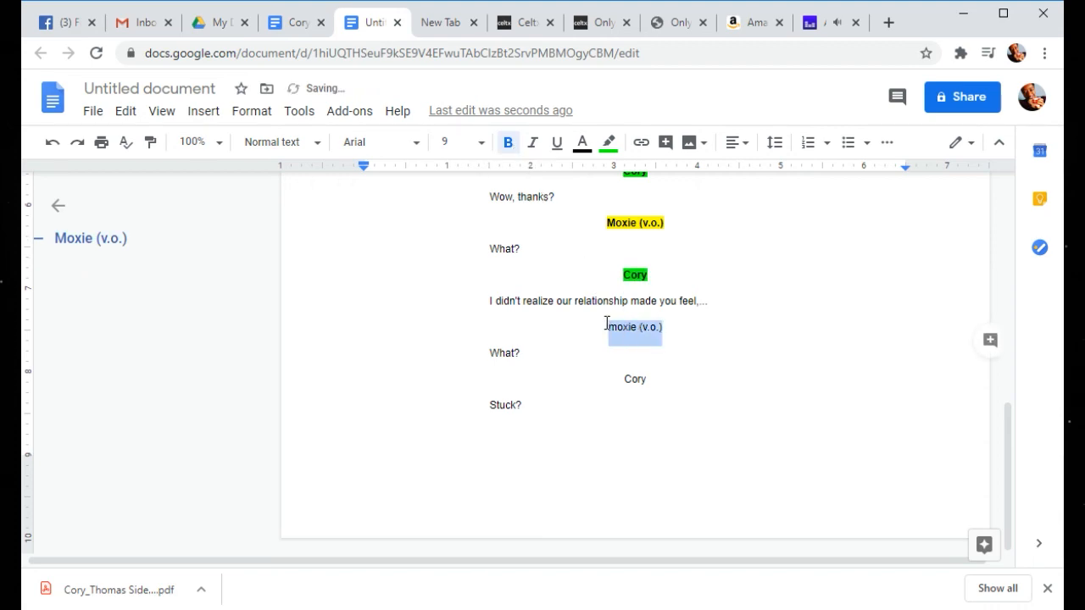
pyautogui.click(609, 144)
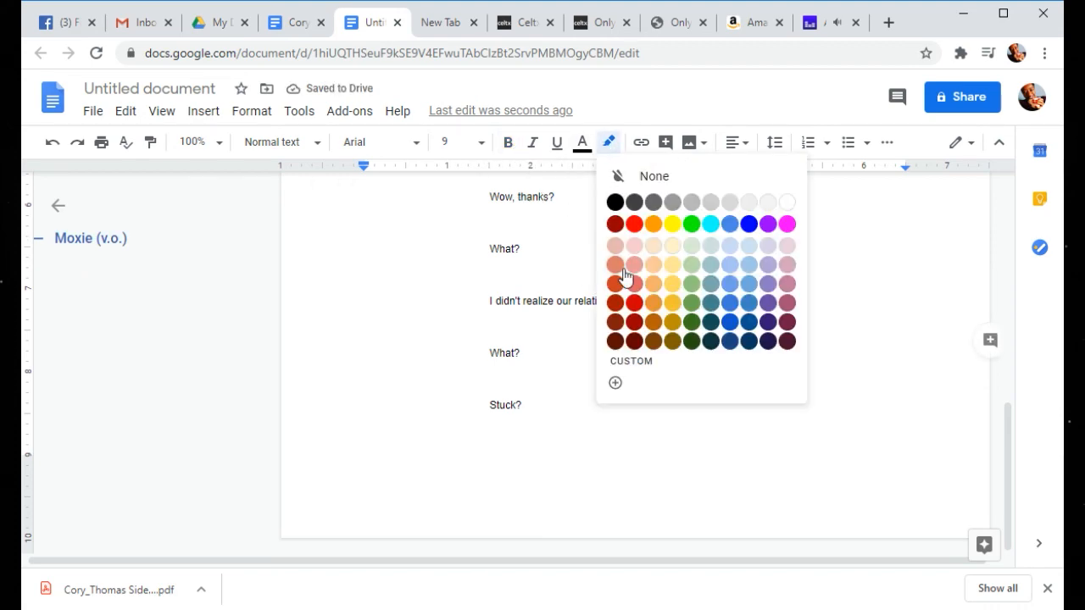
pyautogui.click(673, 224)
pyautogui.click(619, 331)
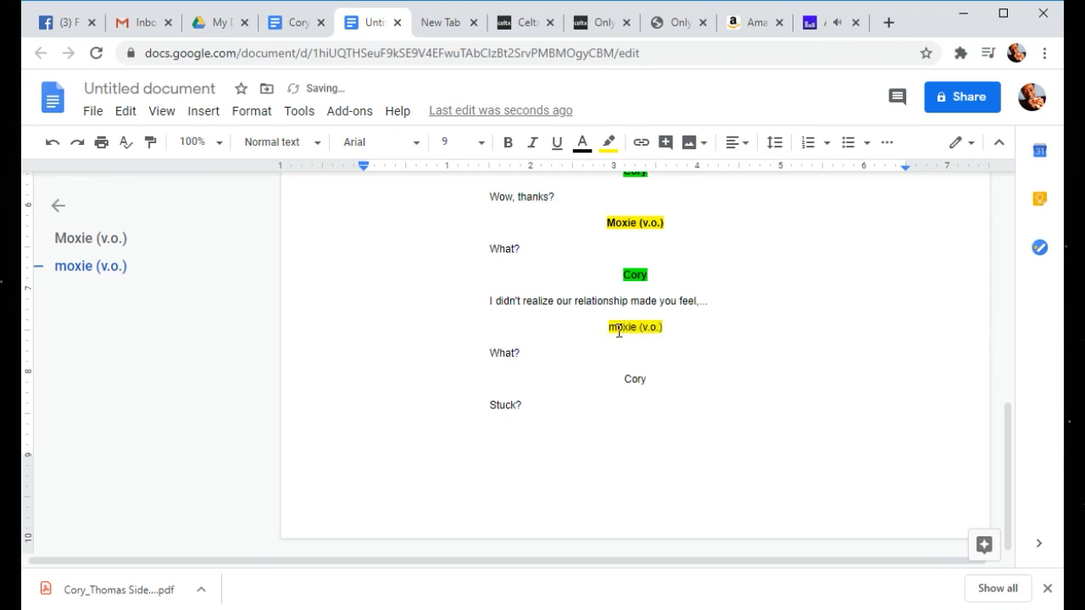
pyautogui.doubleClick(619, 330)
pyautogui.click(619, 330)
pyautogui.moveTo(617, 328); pyautogui.dragTo(609, 328)
pyautogui.write('M')
pyautogui.moveTo(694, 326); pyautogui.dragTo(590, 323)
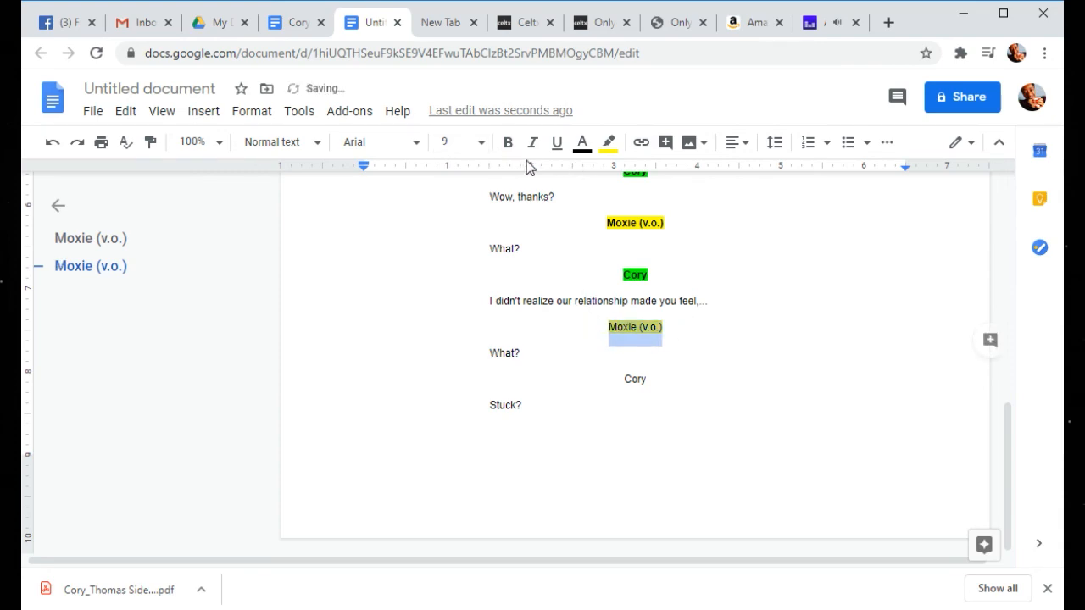
pyautogui.click(507, 142)
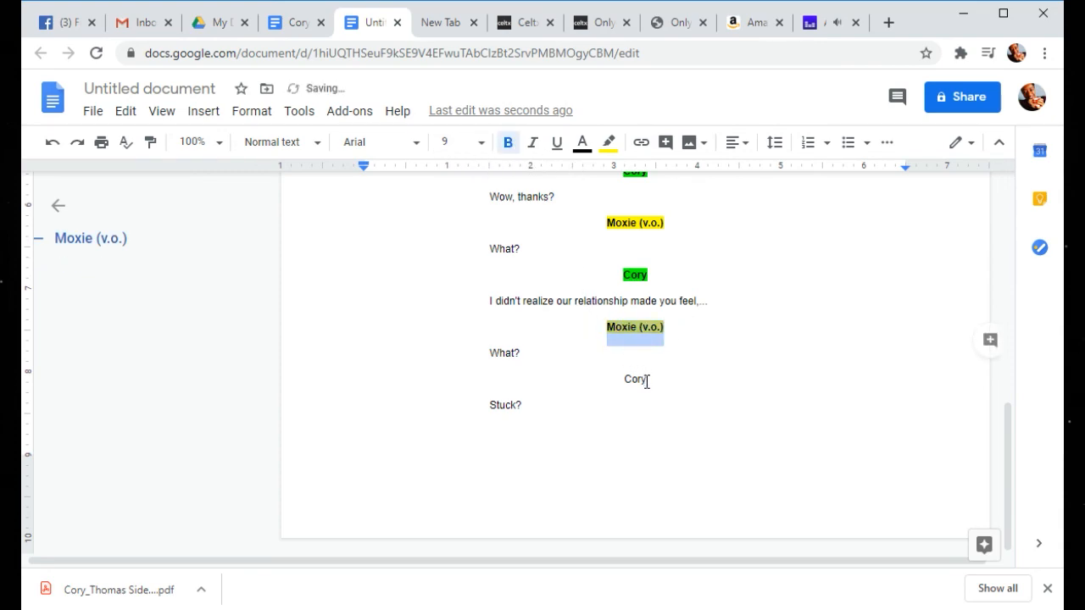
# Step: Retype the last "Cory" name above "Stuck?" and highlight it in green
pyautogui.doubleClick(647, 382)
pyautogui.write('C')
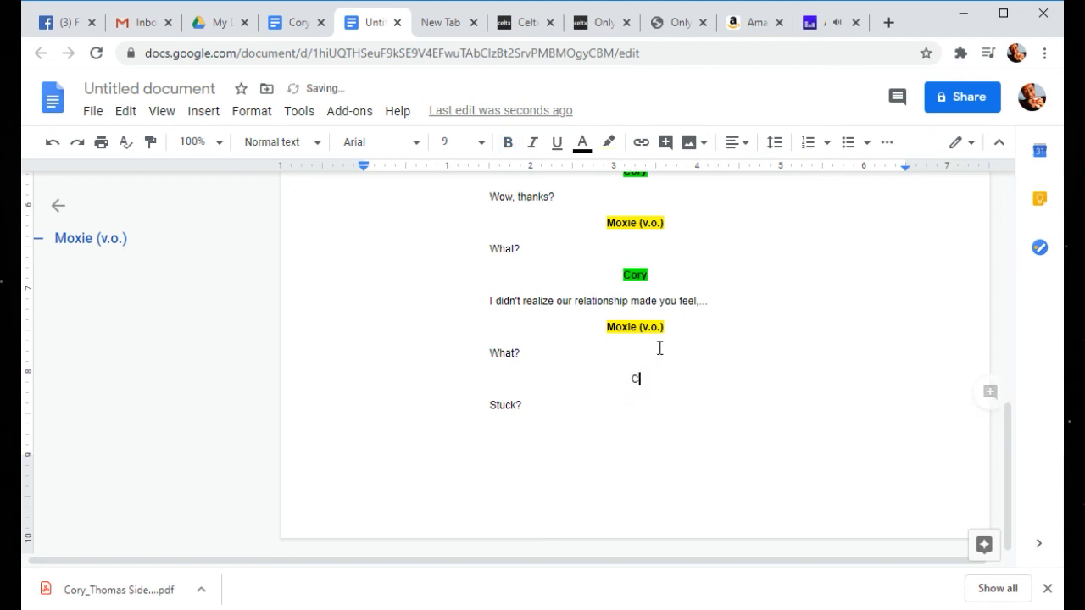
pyautogui.write('ry')
pyautogui.moveTo(664, 382); pyautogui.dragTo(595, 376)
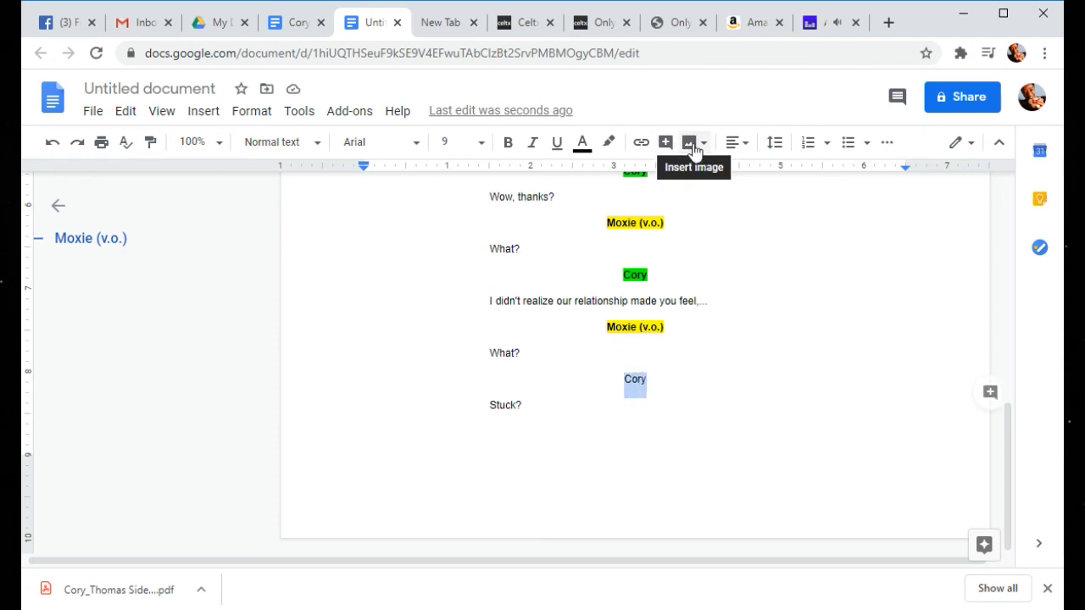
pyautogui.click(610, 146)
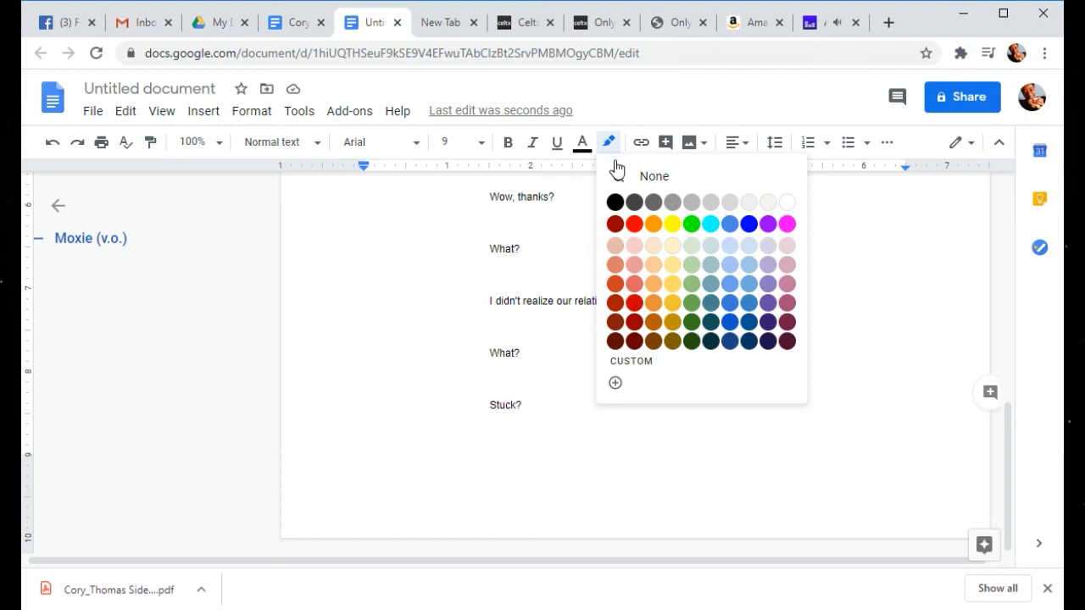
pyautogui.click(692, 224)
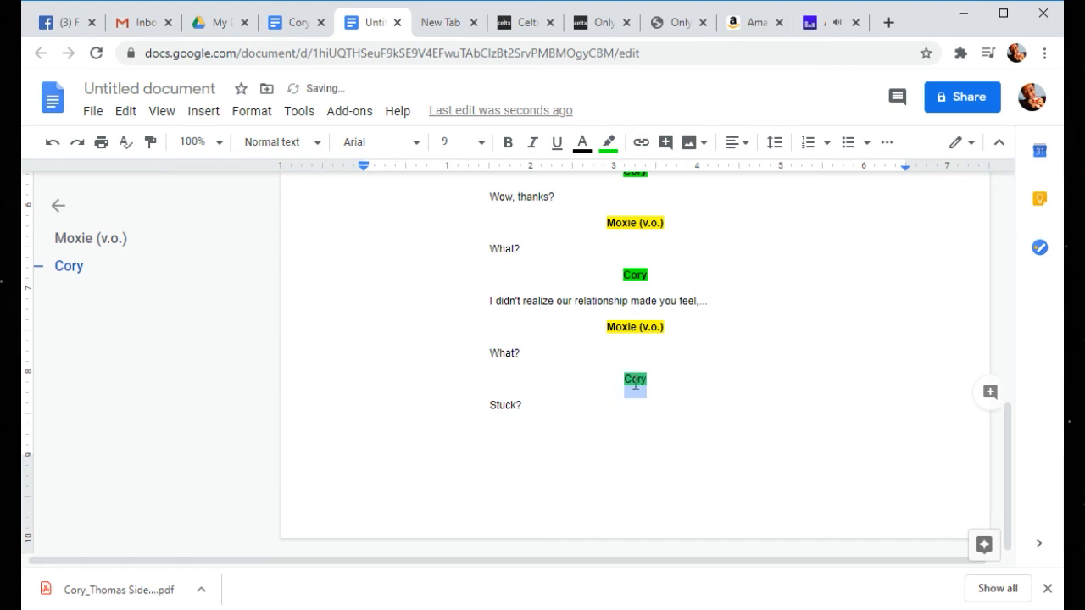
# Step: Make the green "Cory" name above "Stuck?" bold
pyautogui.click(636, 382)
pyautogui.moveTo(650, 379); pyautogui.dragTo(620, 375)
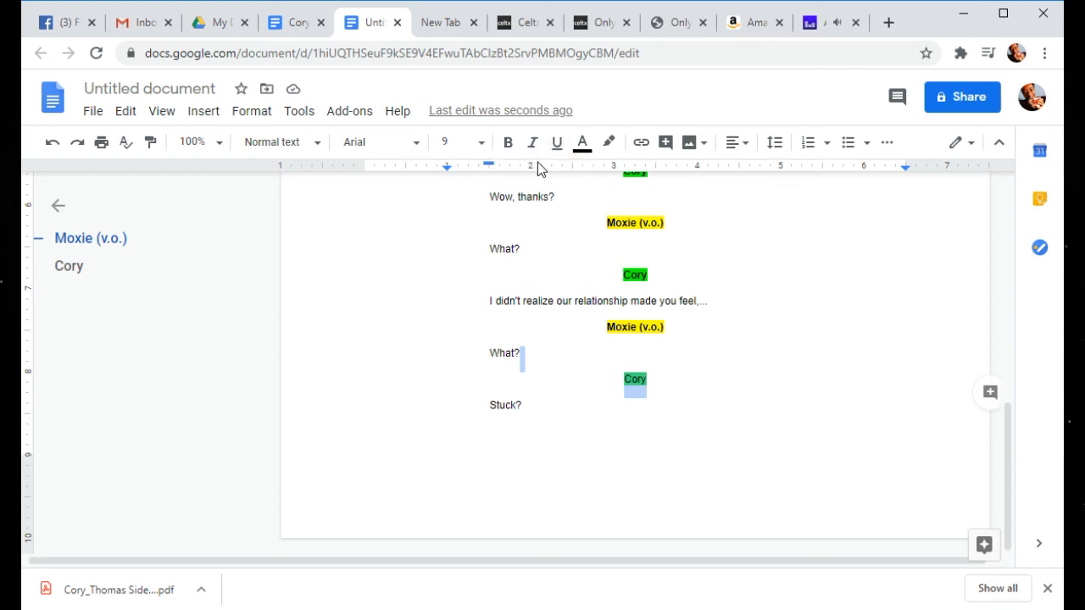
pyautogui.click(508, 142)
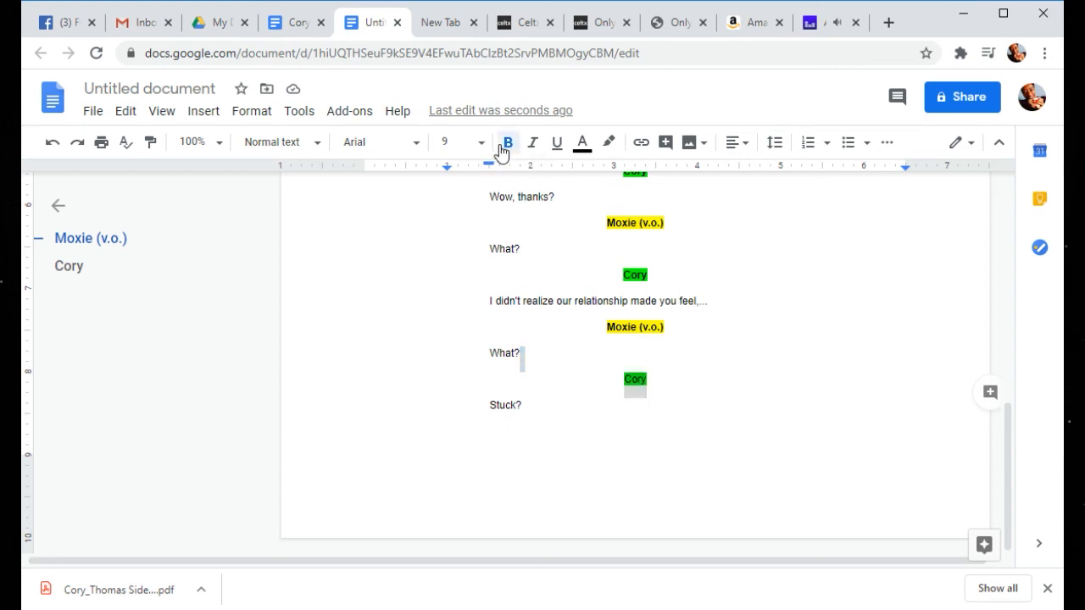
pyautogui.click(581, 428)
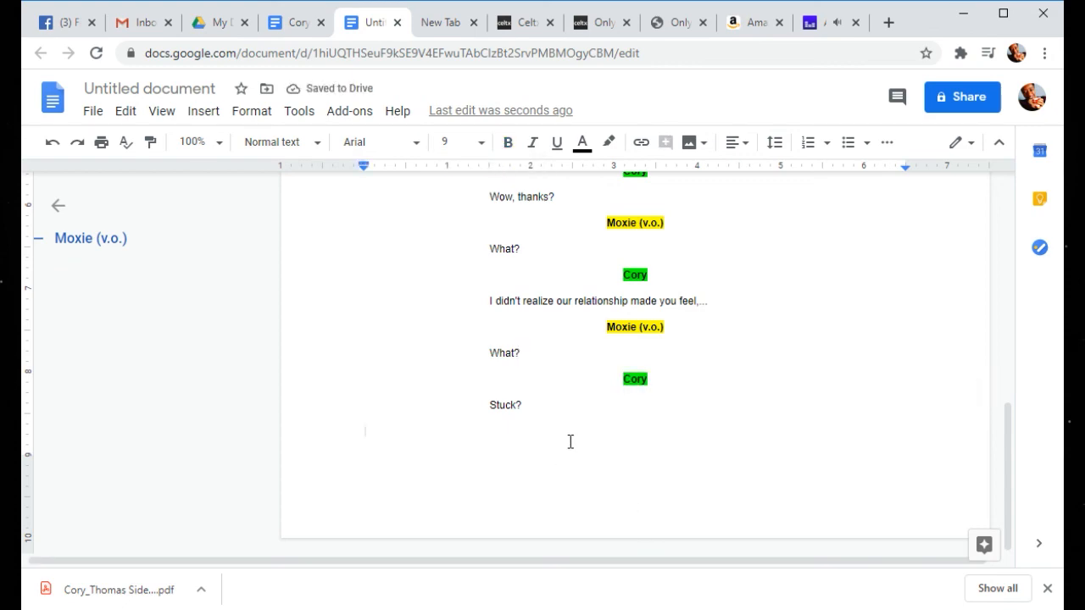
# Step: Review the formatted sides from the title header through the closing line "Stuck?" to check the layout and name formatting
pyautogui.scroll(8, 570, 442)
pyautogui.scroll(-8, 570, 442)
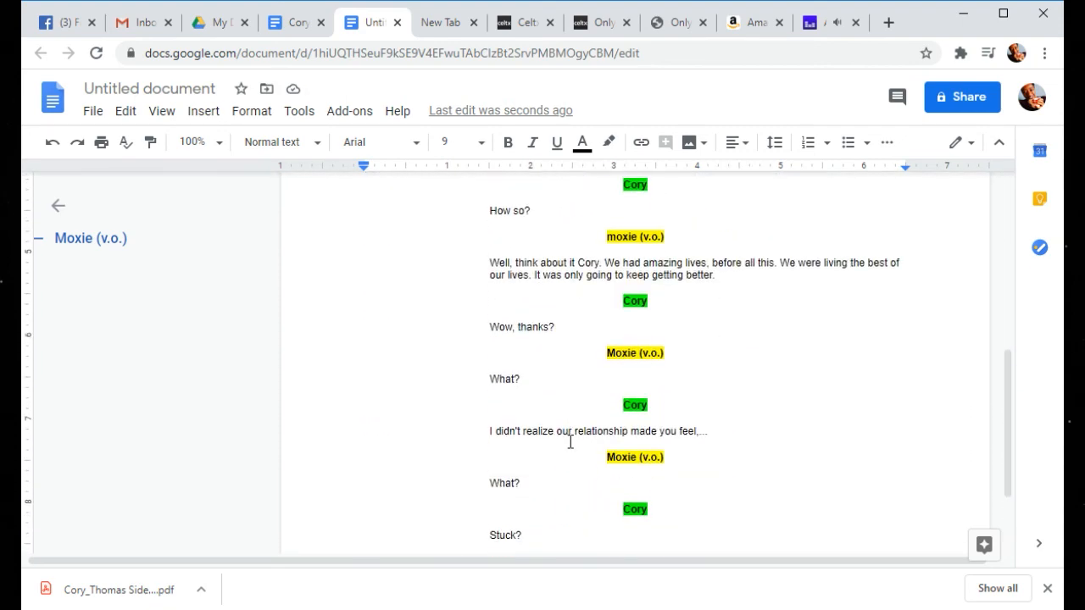
pyautogui.scroll(10, 571, 440)
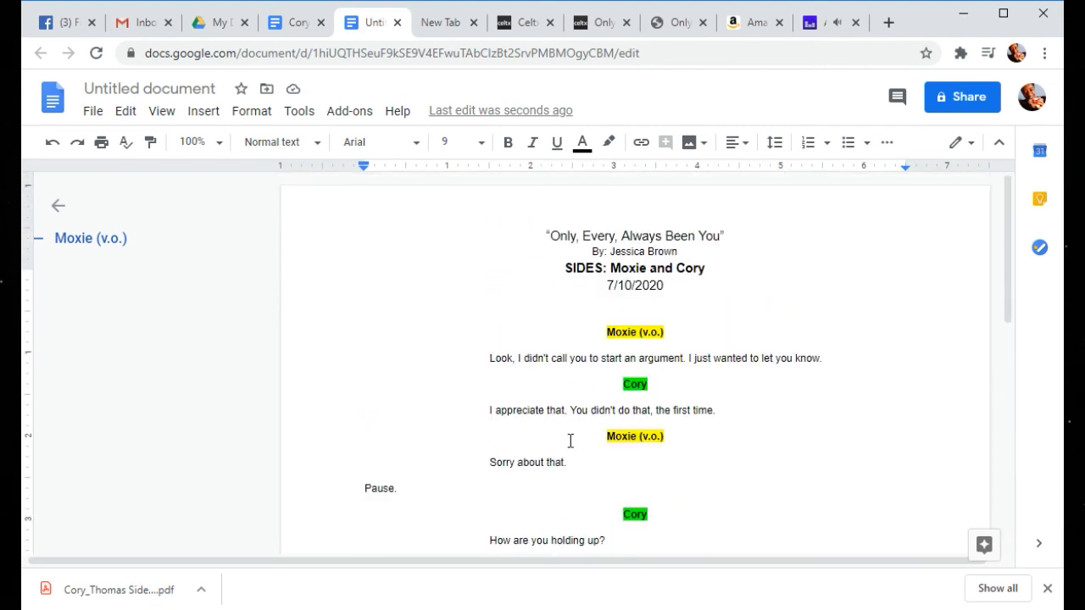
pyautogui.scroll(-4, 570, 441)
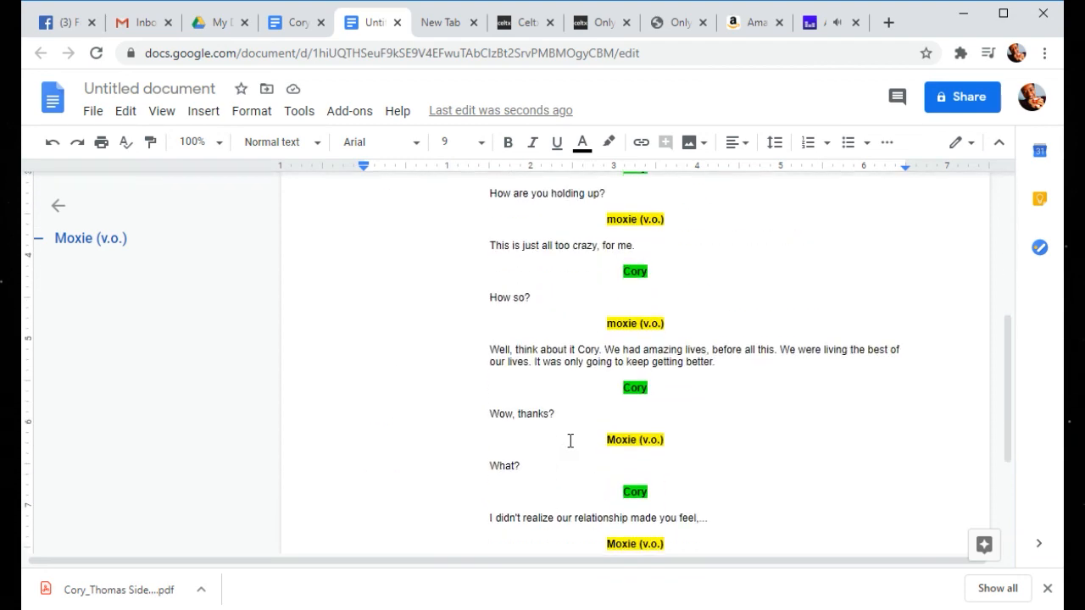
pyautogui.scroll(-3, 571, 441)
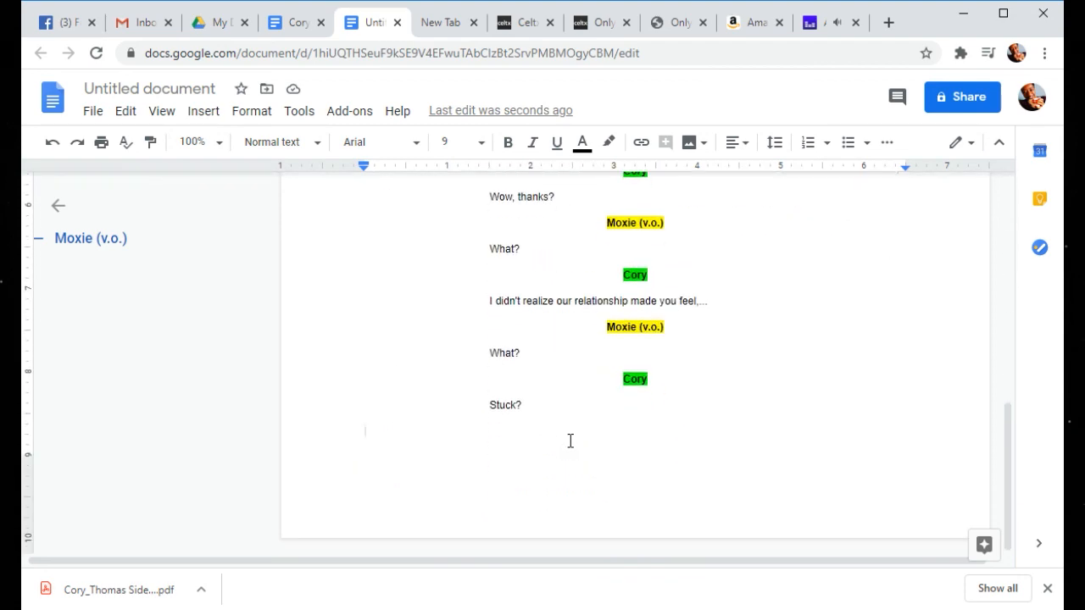
pyautogui.scroll(5, 573, 443)
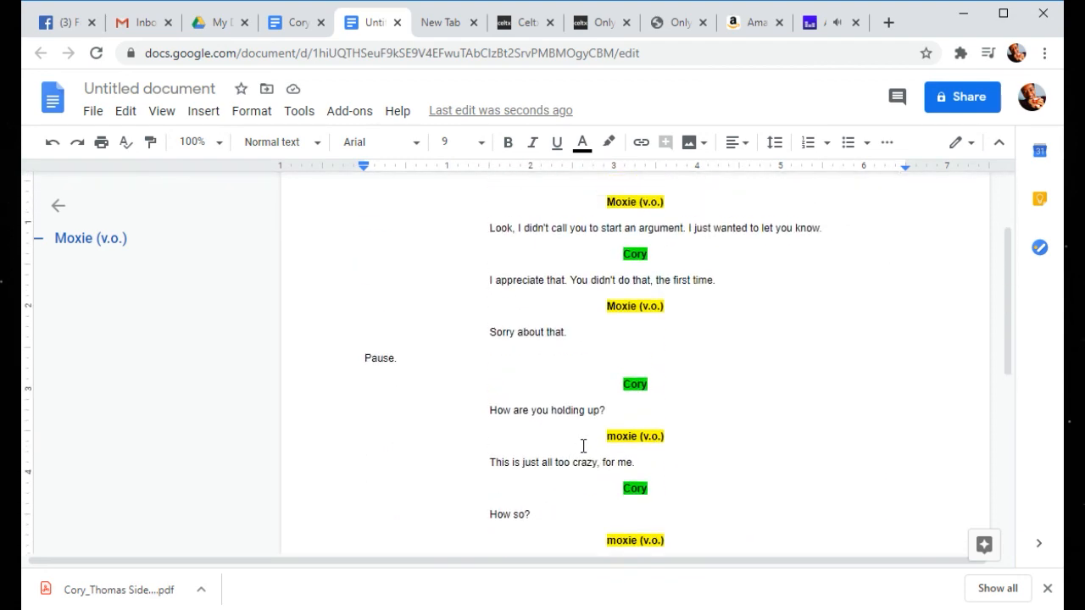
pyautogui.scroll(2, 584, 445)
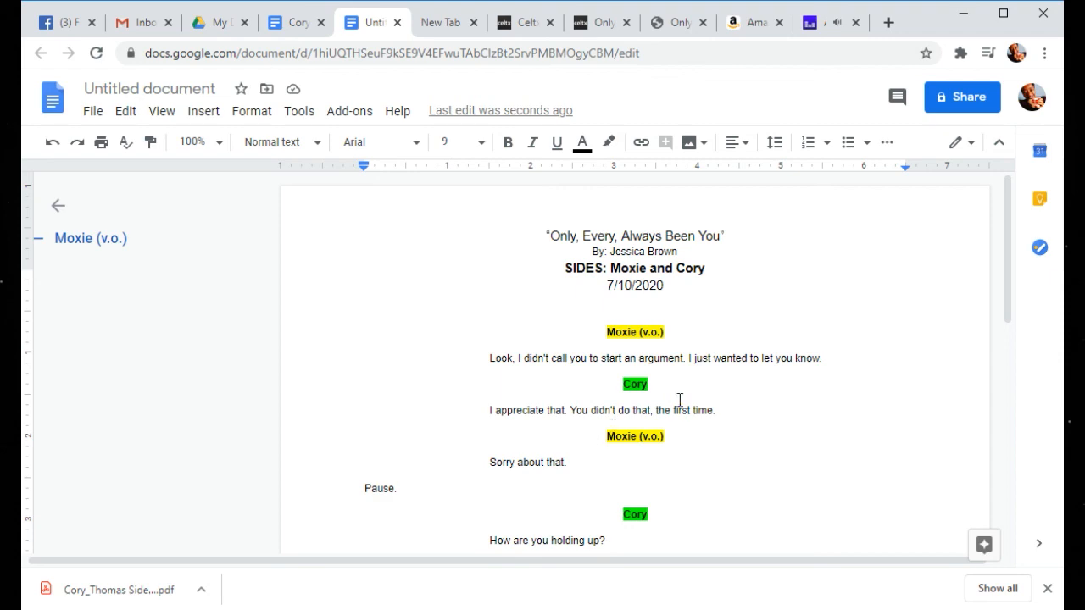
# Step: Switch to Amazon Music and pause the song that is playing
pyautogui.click(832, 26)
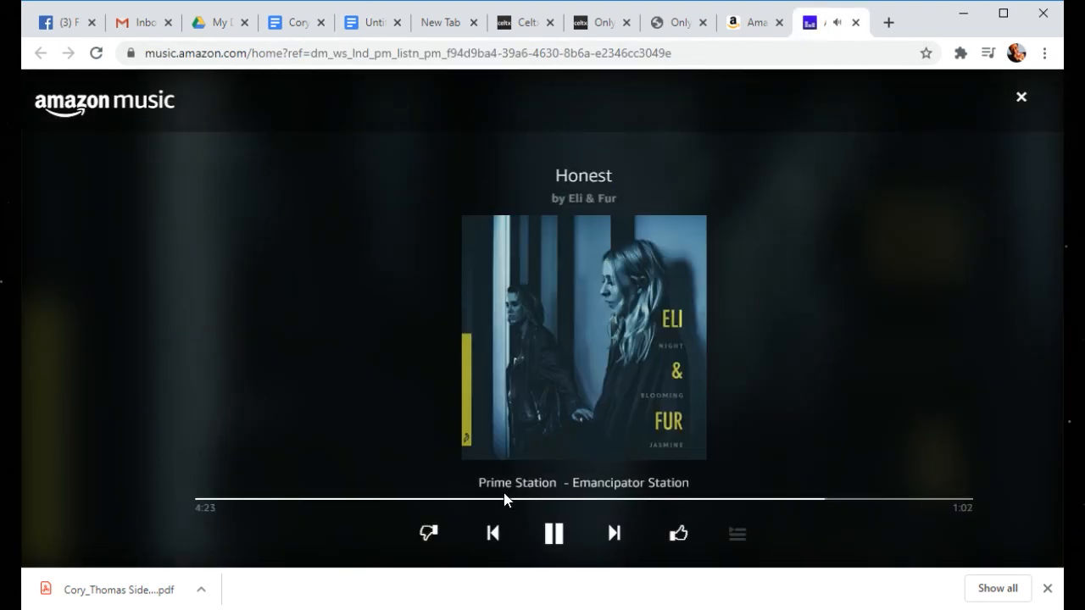
pyautogui.click(553, 549)
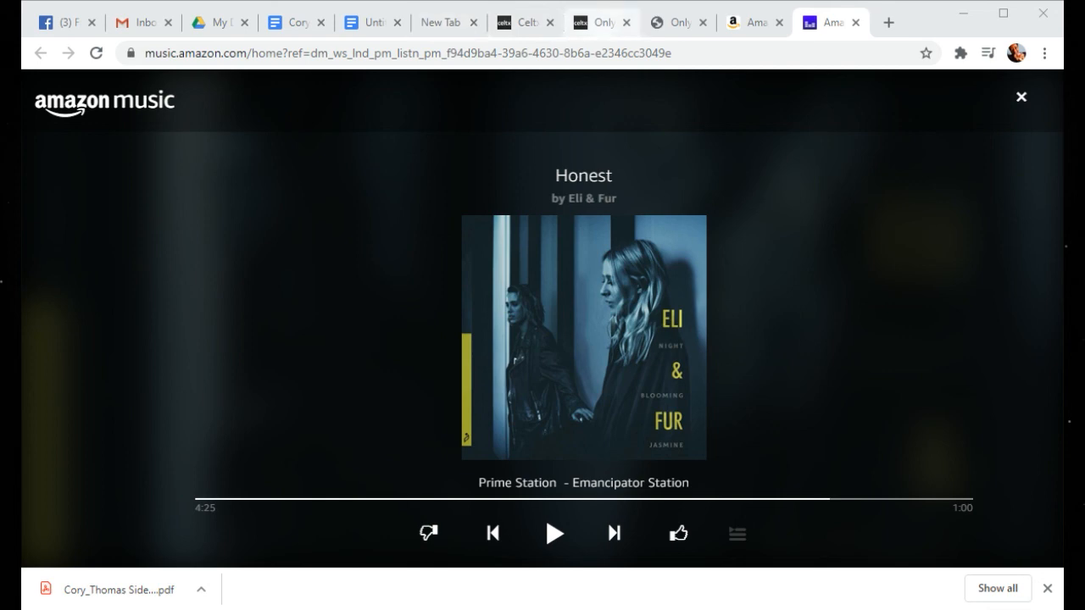
# Step: Look over the original Moxie and Cory dialogue in the Celtx script, and return to the sides in Google Docs
pyautogui.click(598, 27)
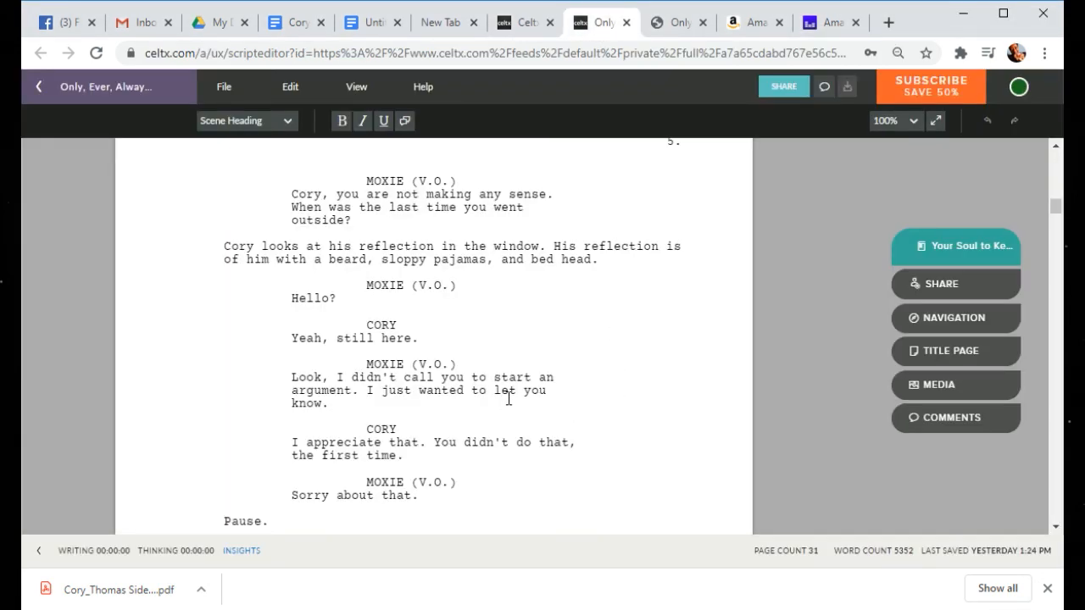
pyautogui.scroll(-2, 509, 398)
pyautogui.scroll(-1, 508, 398)
pyautogui.click(356, 30)
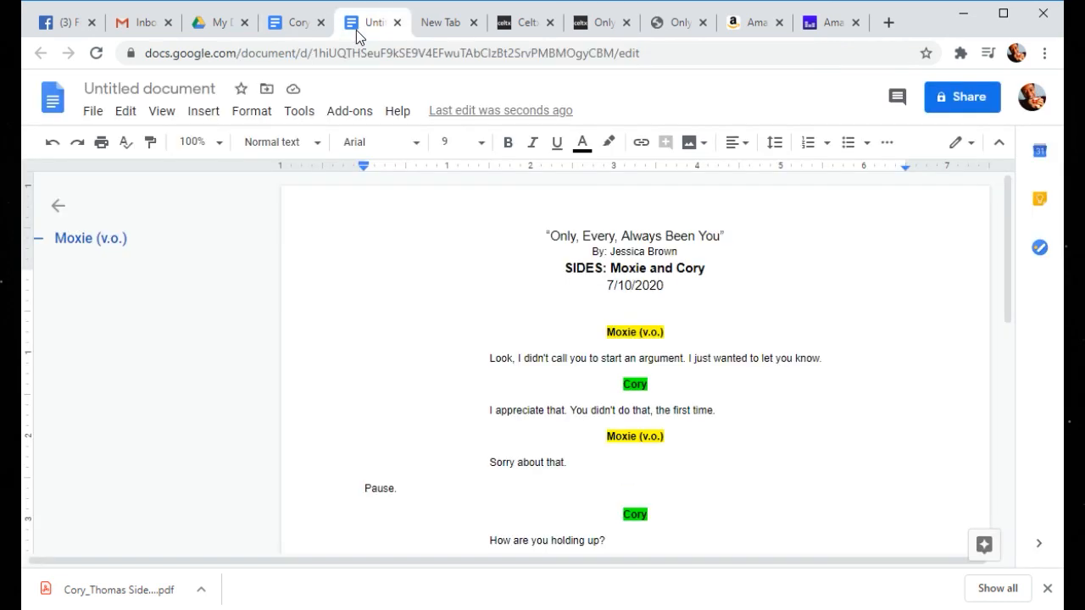